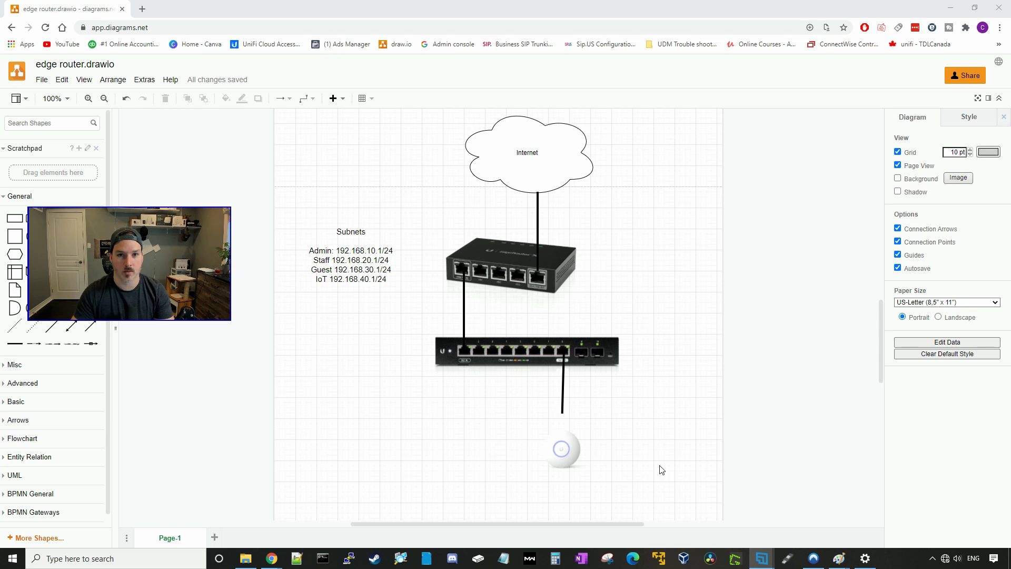
# Leave the diagram's subnet list (Admin, Staff, Guest, IoT) unchanged and bring up the taskbar network options.
pyautogui.press('Tab')
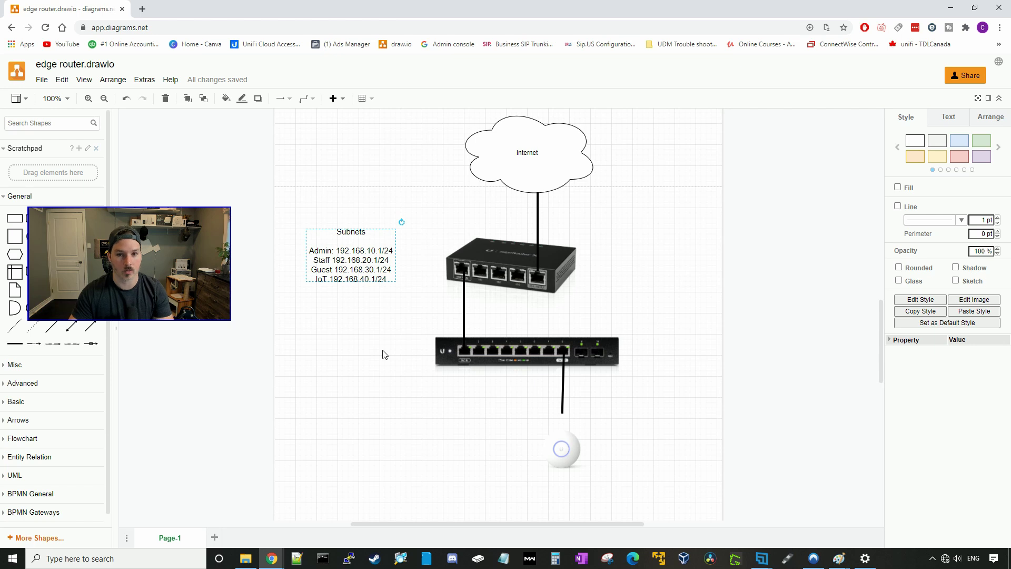
pyautogui.click(671, 287)
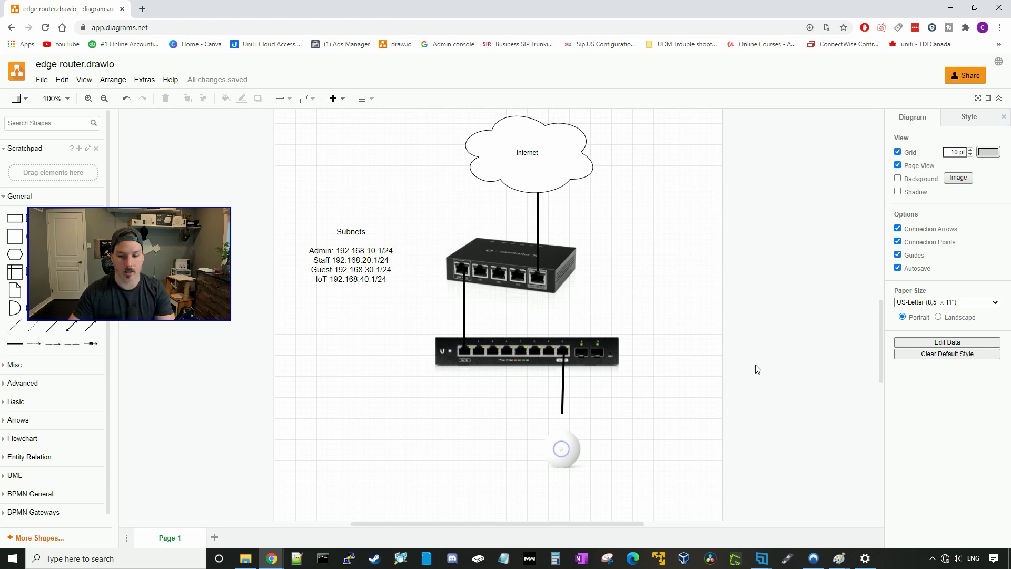
pyautogui.rightClick(945, 559)
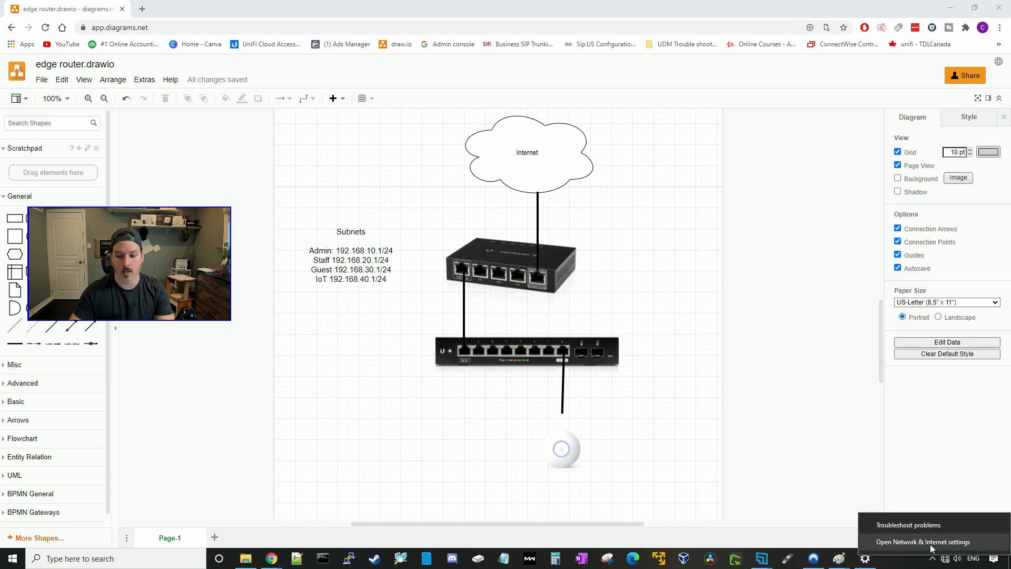
# Go from Ethernet settings to Change adapter options and open the Ethernet adapter's TCP/IPv4 properties.
pyautogui.click(933, 548)
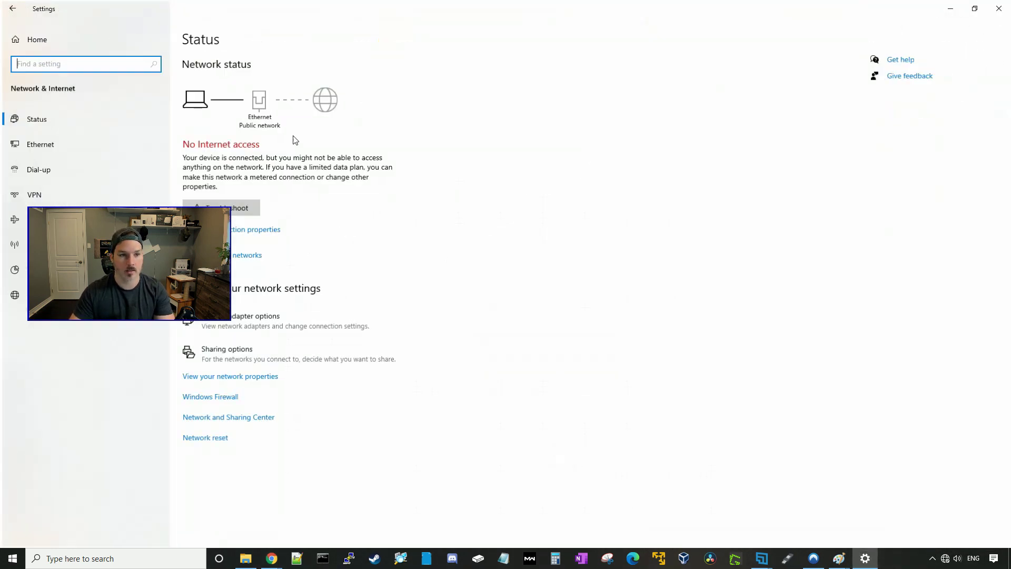
pyautogui.click(47, 145)
pyautogui.click(910, 73)
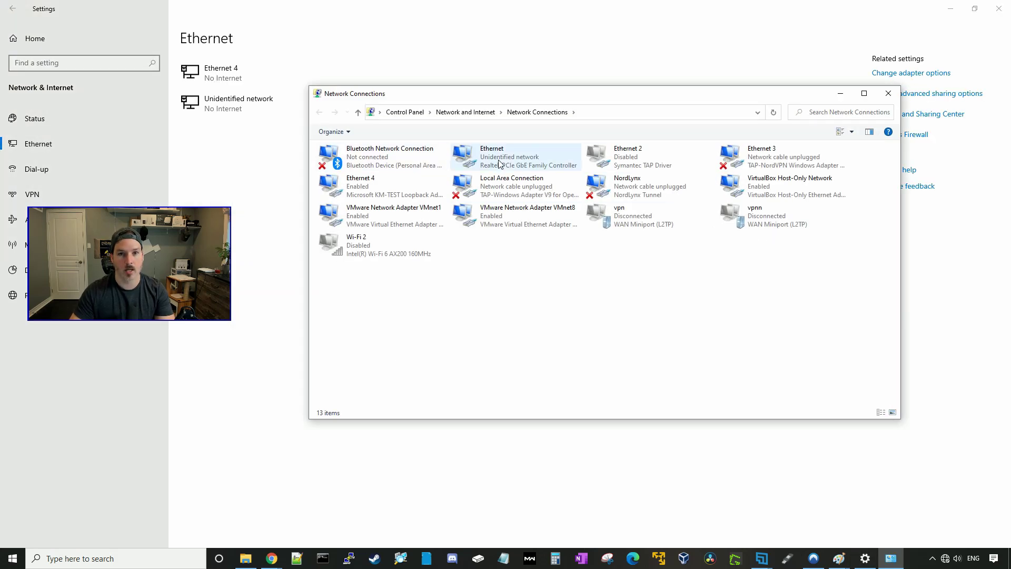
pyautogui.rightClick(473, 162)
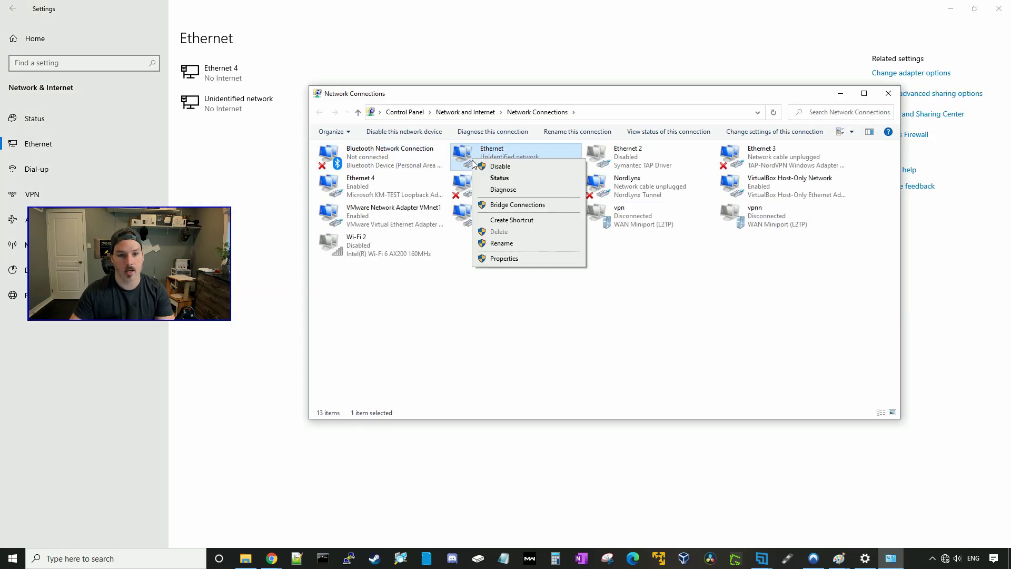
pyautogui.click(503, 258)
pyautogui.scroll(-1, 498, 243)
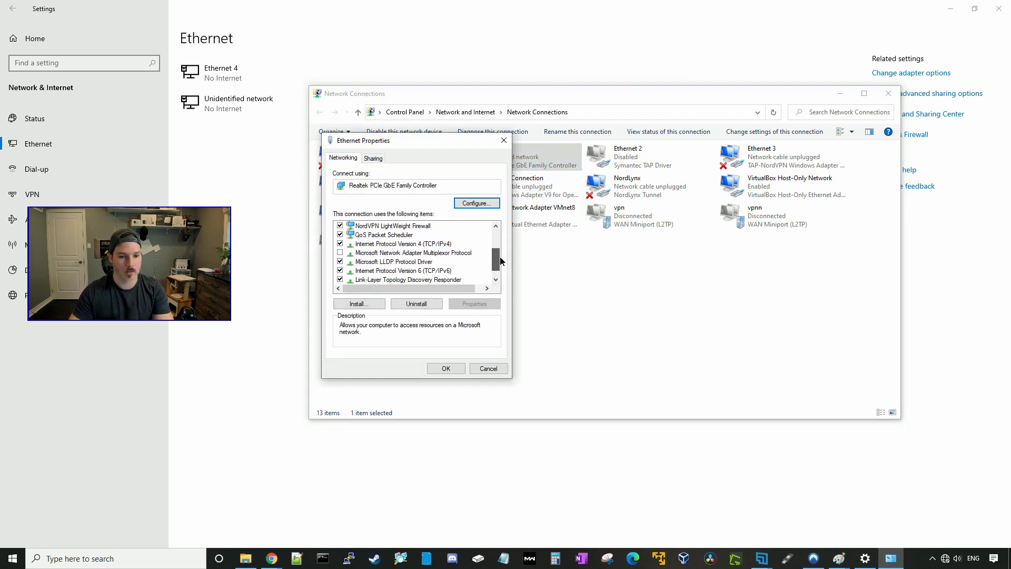
pyautogui.click(379, 245)
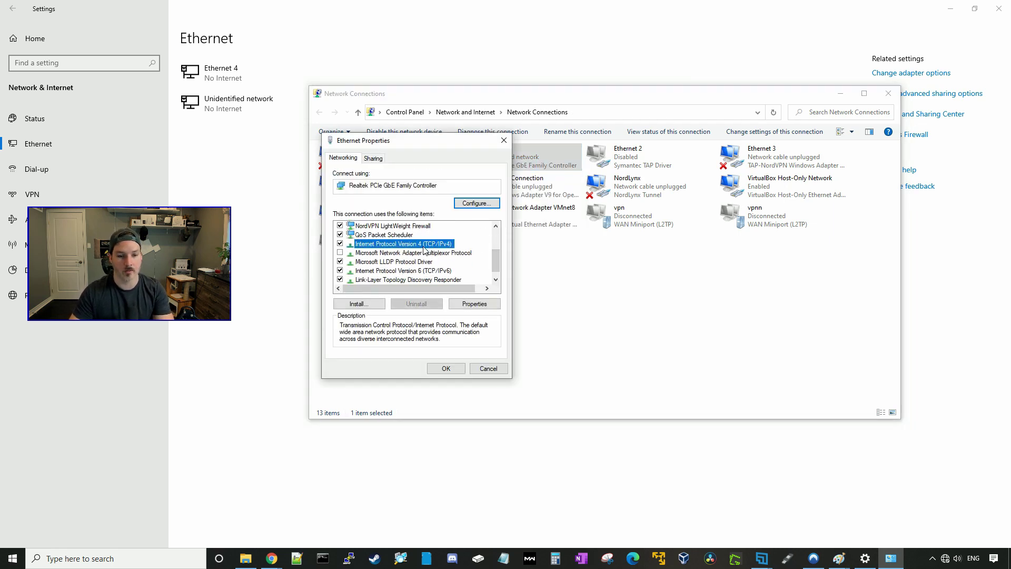
pyautogui.click(481, 306)
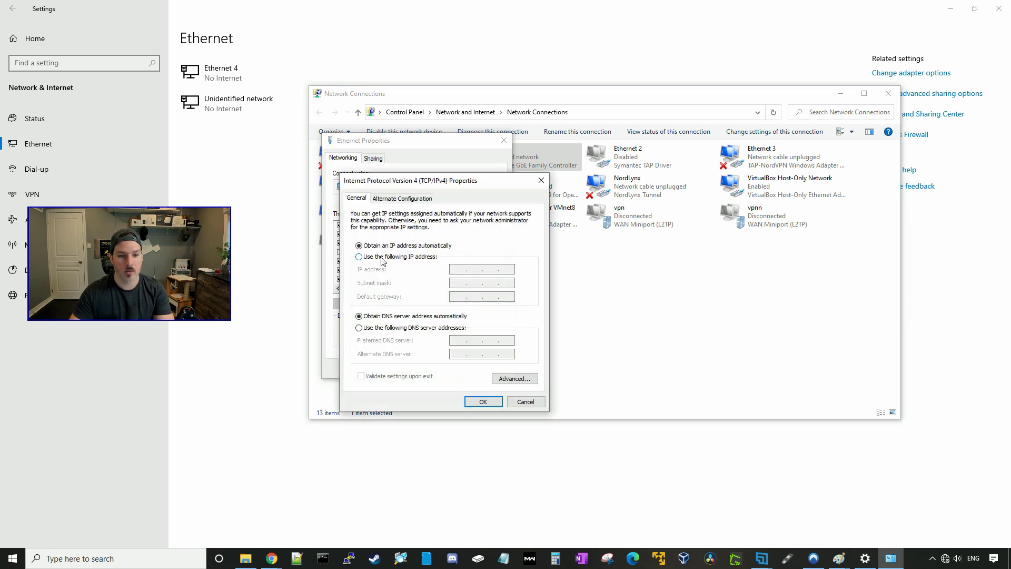
# Set static IP 192.168.1.100, mask 255.255.255.0, gateway 192.168.1.1, and close the adapter properties.
pyautogui.click(381, 258)
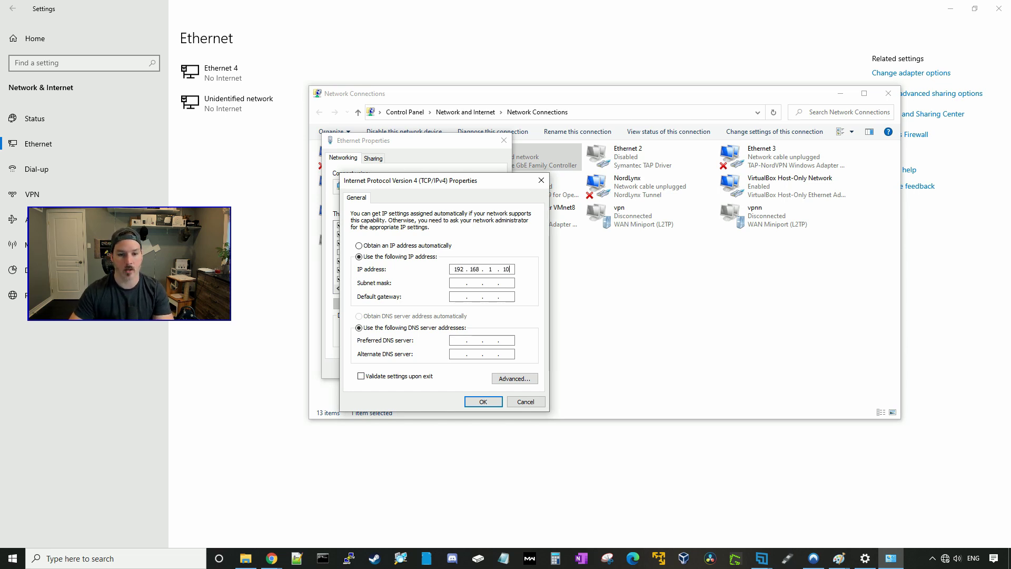
pyautogui.write('0')
pyautogui.press('Tab')
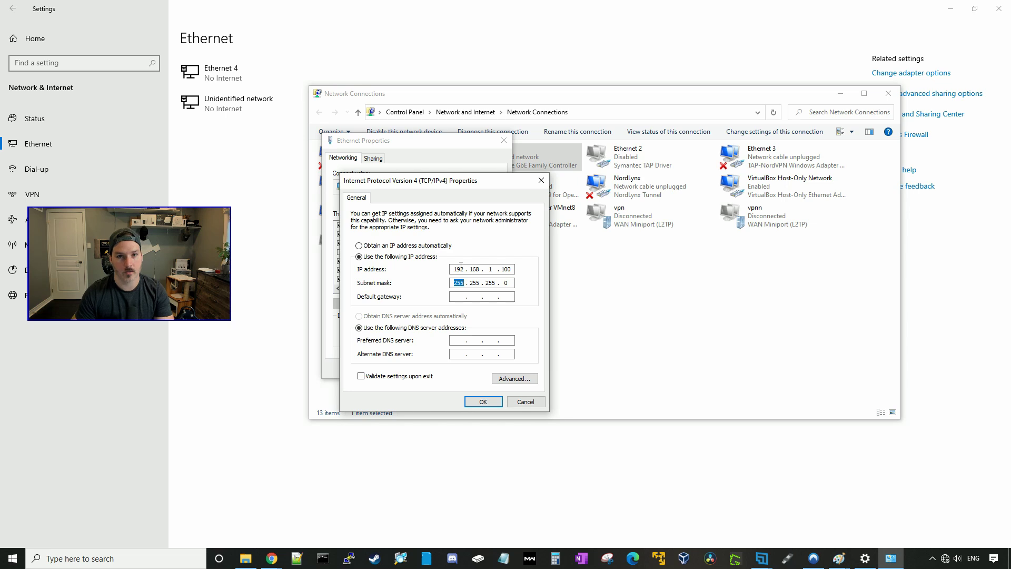
pyautogui.press('Tab')
pyautogui.write('1')
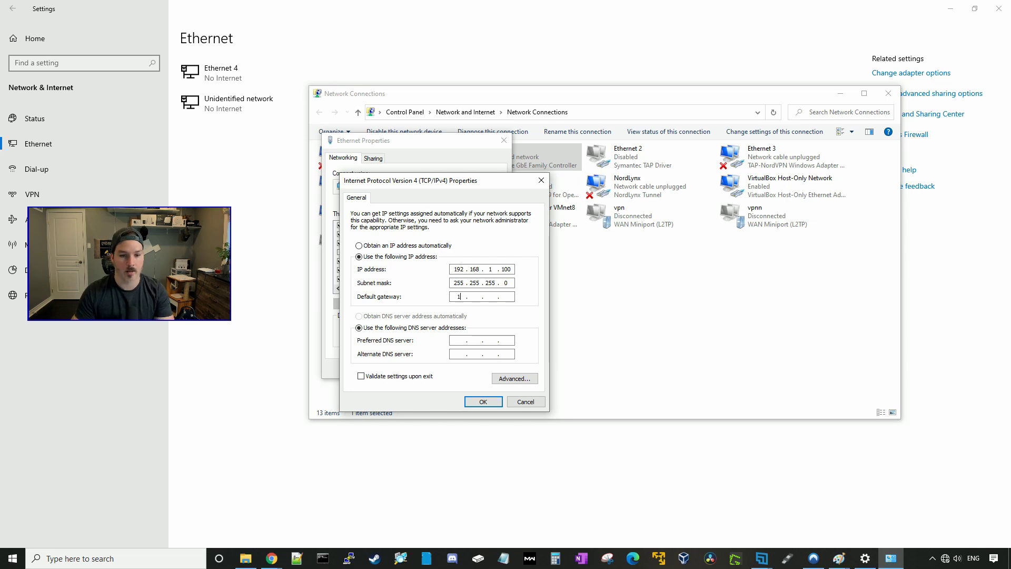
pyautogui.write('92.168.')
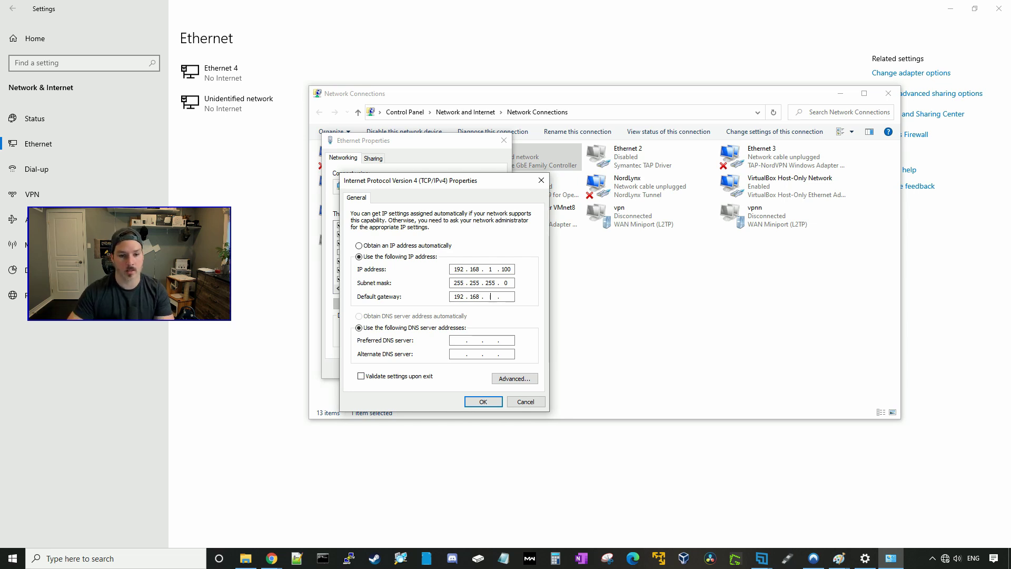
pyautogui.write('1.1')
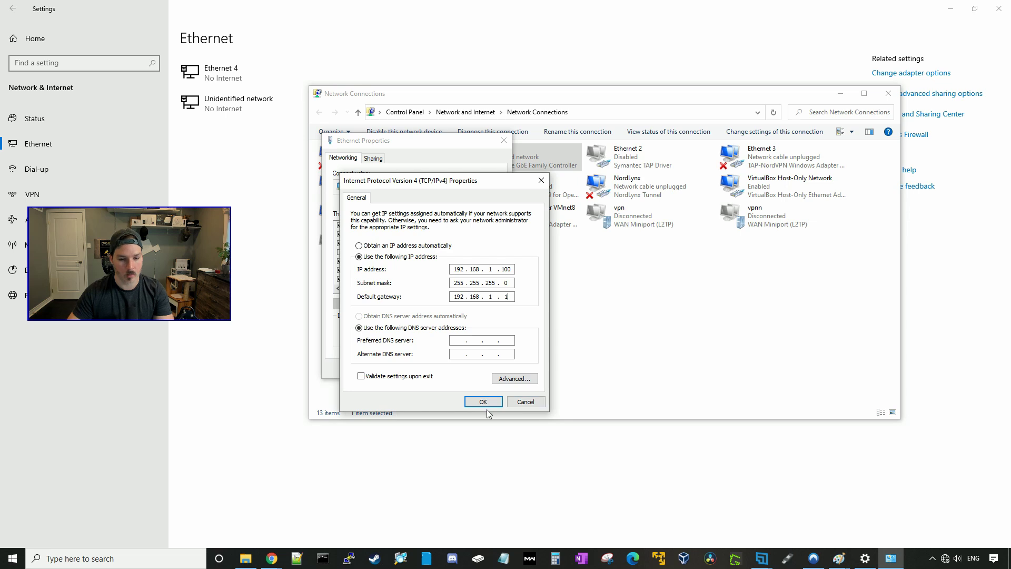
pyautogui.click(489, 402)
pyautogui.click(447, 367)
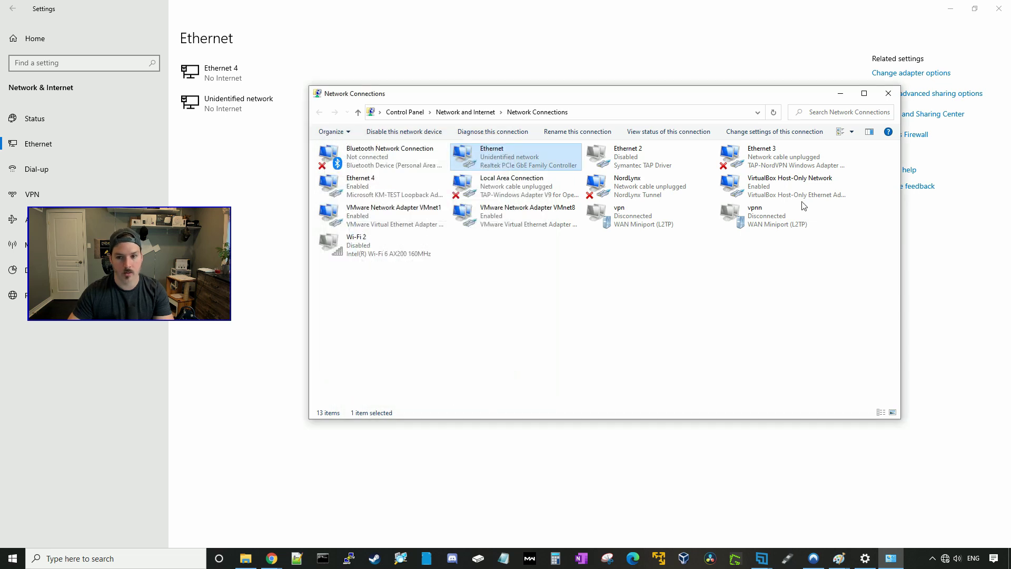
# Close the settings windows and ping 192.168.1.1 from Command Prompt, getting 4 of 4 replies.
pyautogui.click(897, 96)
pyautogui.click(950, 10)
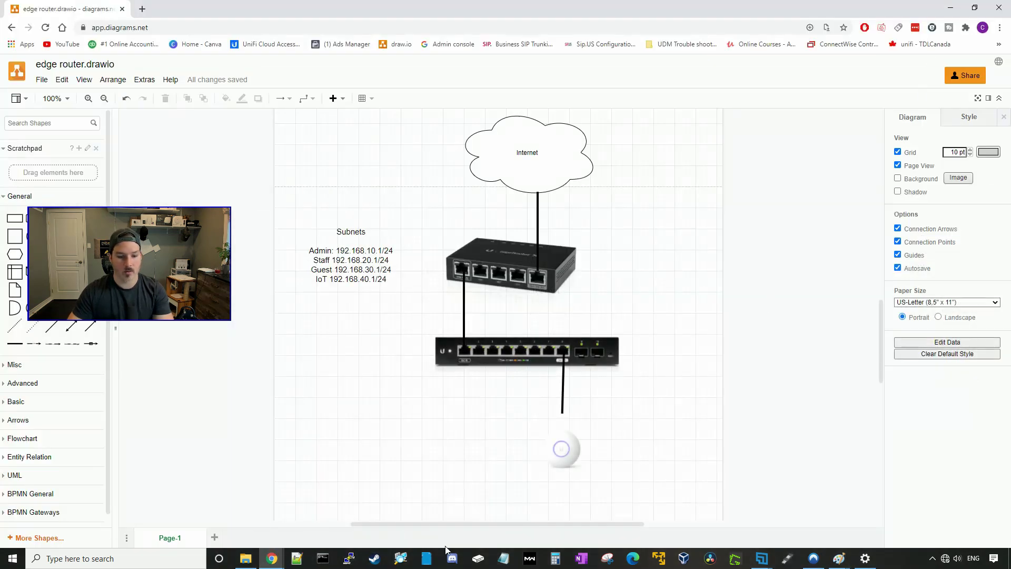
pyautogui.click(323, 558)
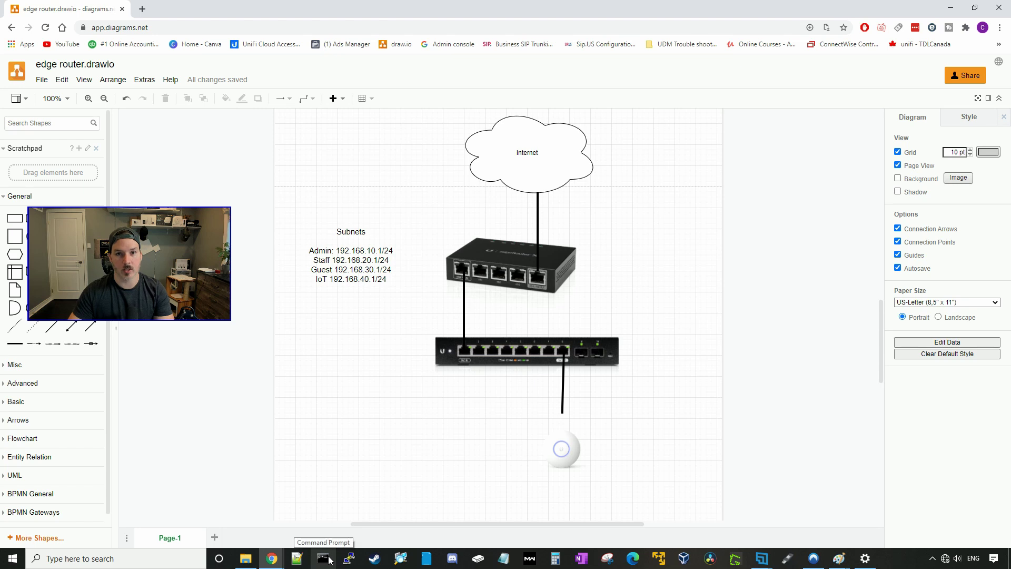
pyautogui.moveTo(398, 40); pyautogui.dragTo(633, 53)
pyautogui.click(486, 109)
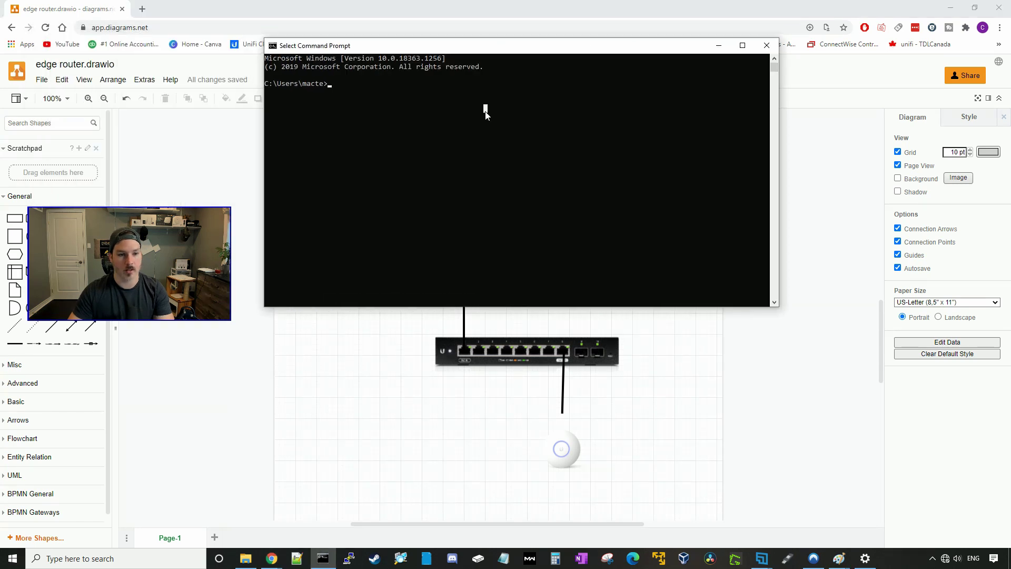
pyautogui.write('ping 192.1')
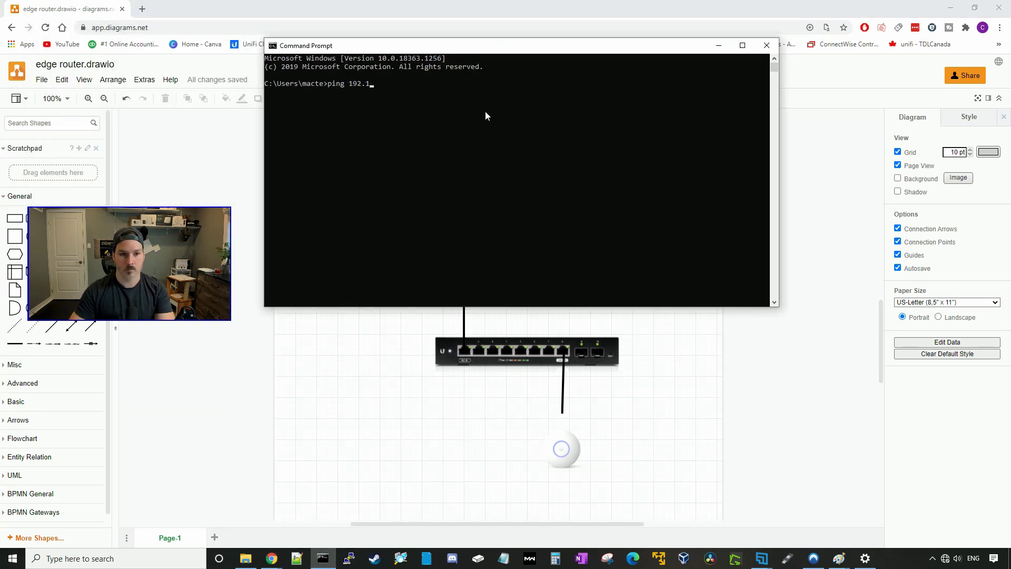
pyautogui.write('68.1.1')
pyautogui.press('Return')
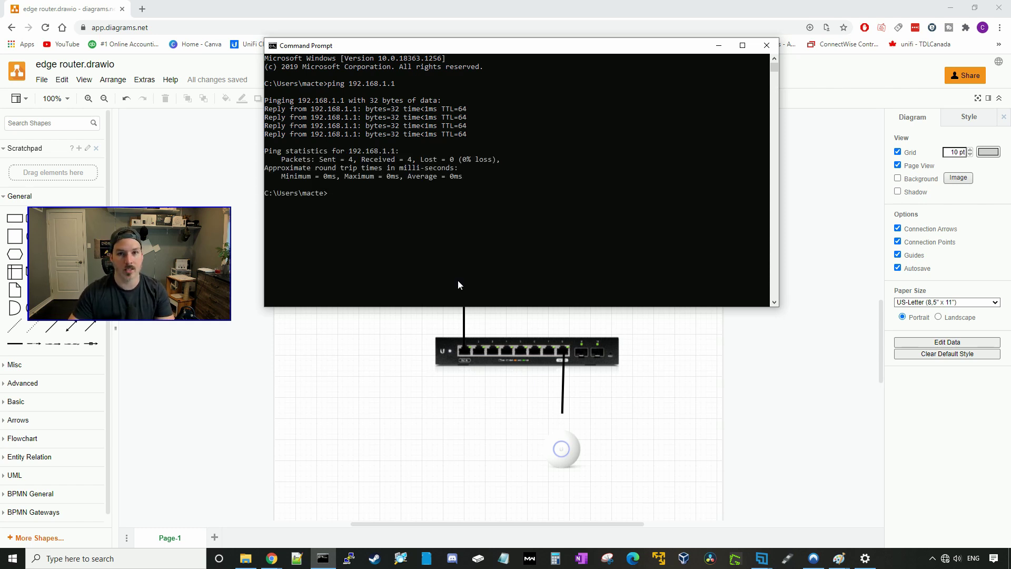
pyautogui.rightClick(271, 559)
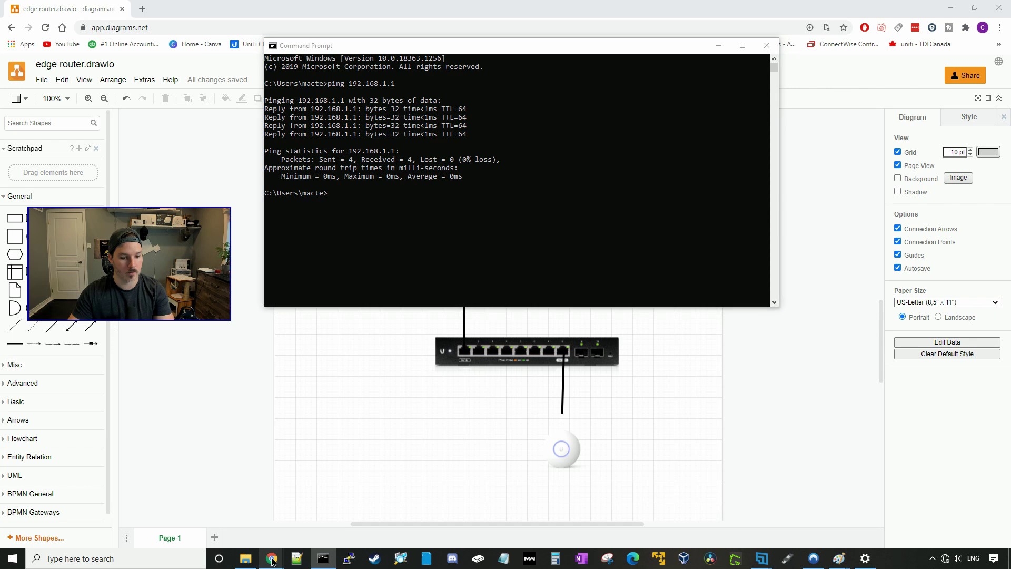
pyautogui.click(264, 504)
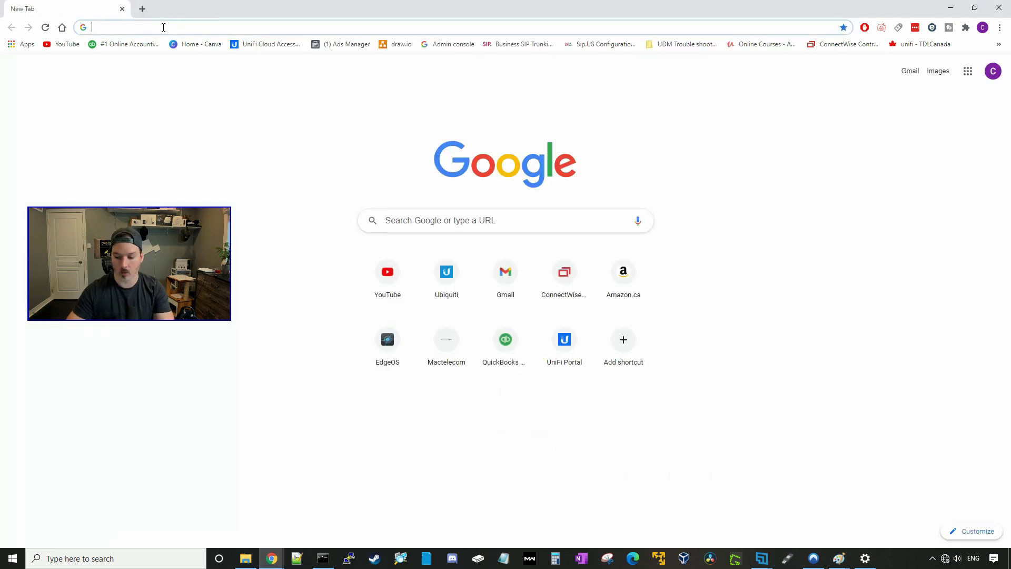
# Load 192.168.1.1 in Chrome and proceed past the certificate warning to the EdgeMAX login page.
pyautogui.write('192.168.1.1')
pyautogui.press('Return')
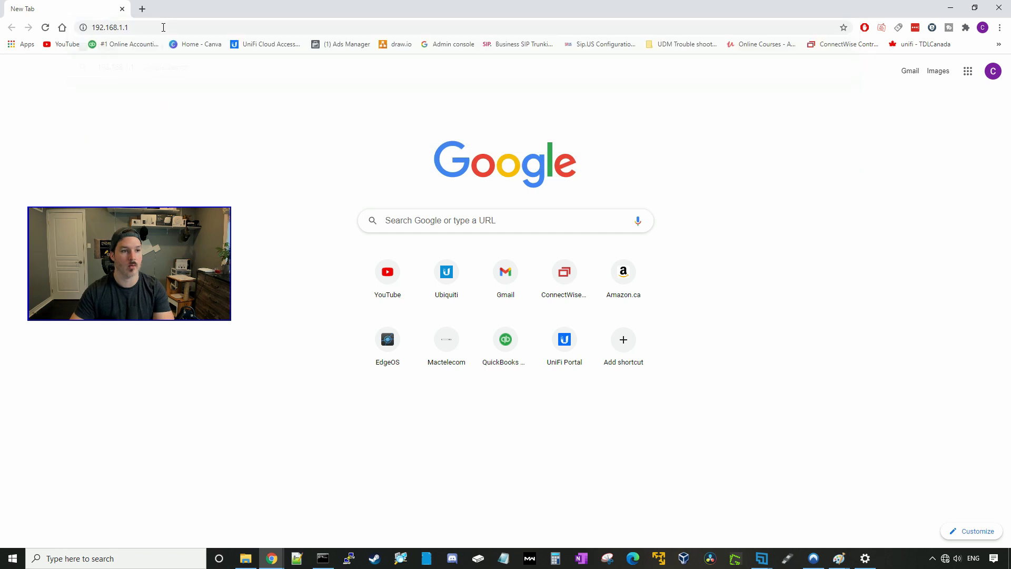
pyautogui.click(365, 329)
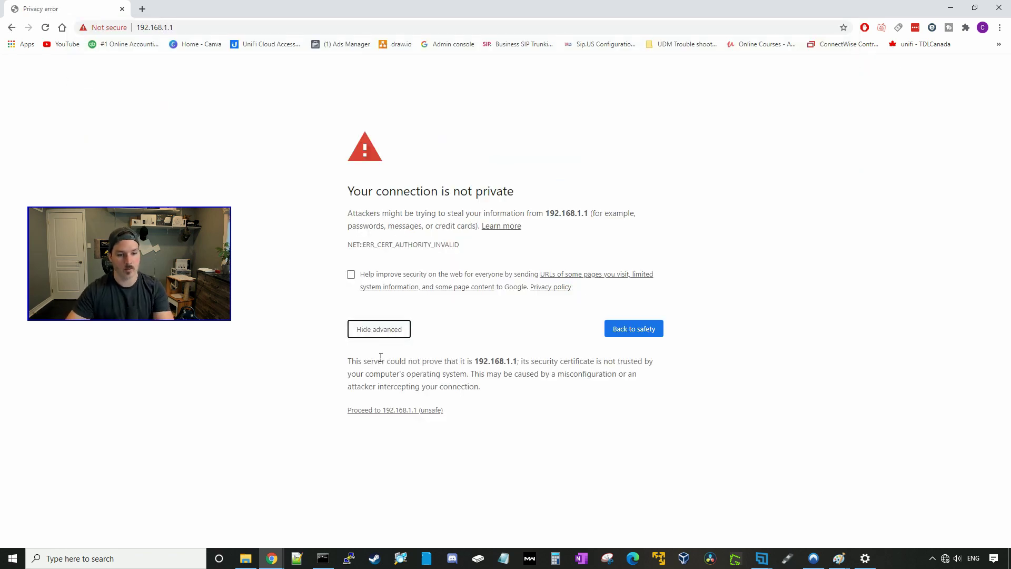
pyautogui.click(403, 413)
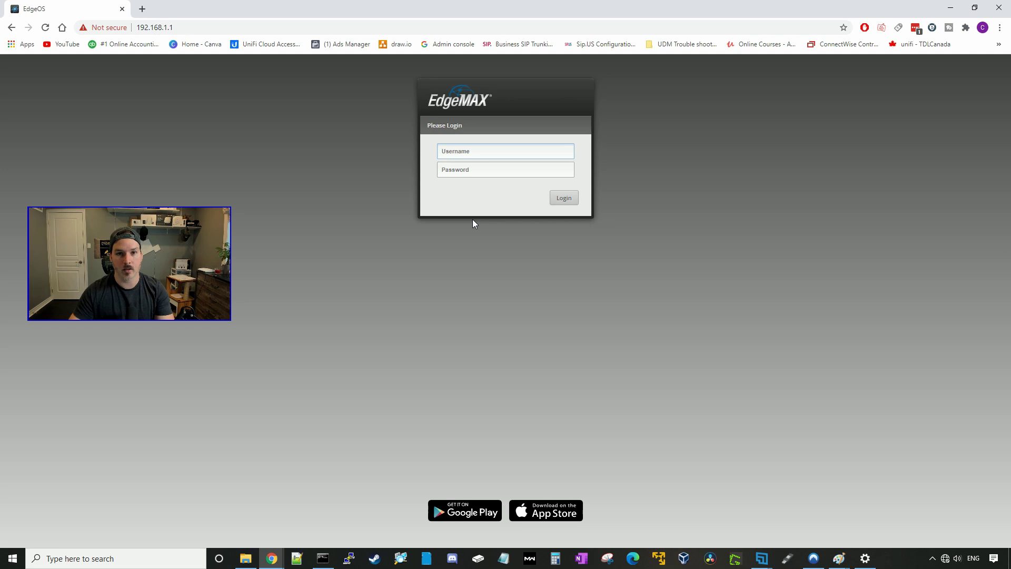
# Log in to EdgeOS with the router's default username and password.
pyautogui.press('Tab')
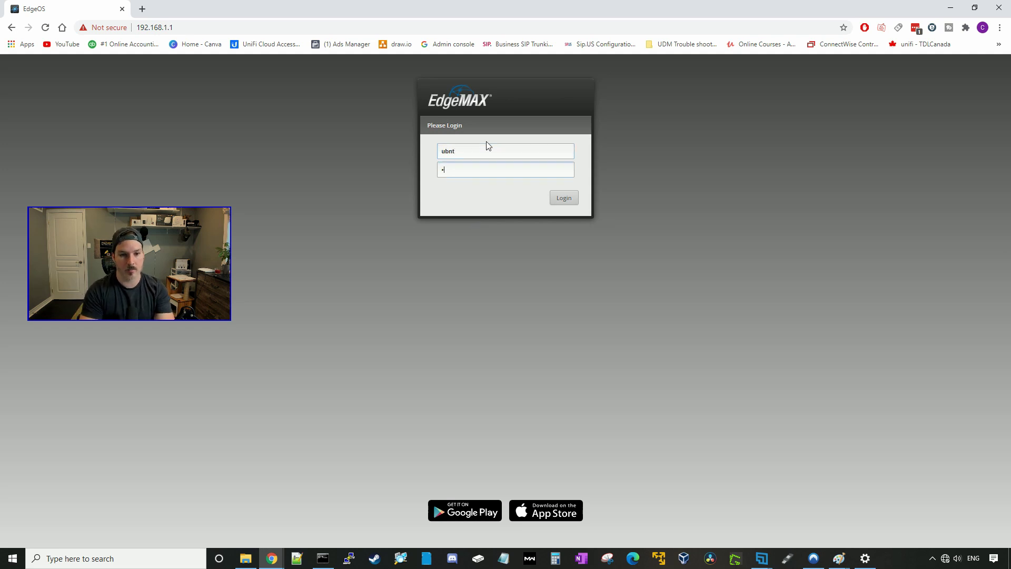
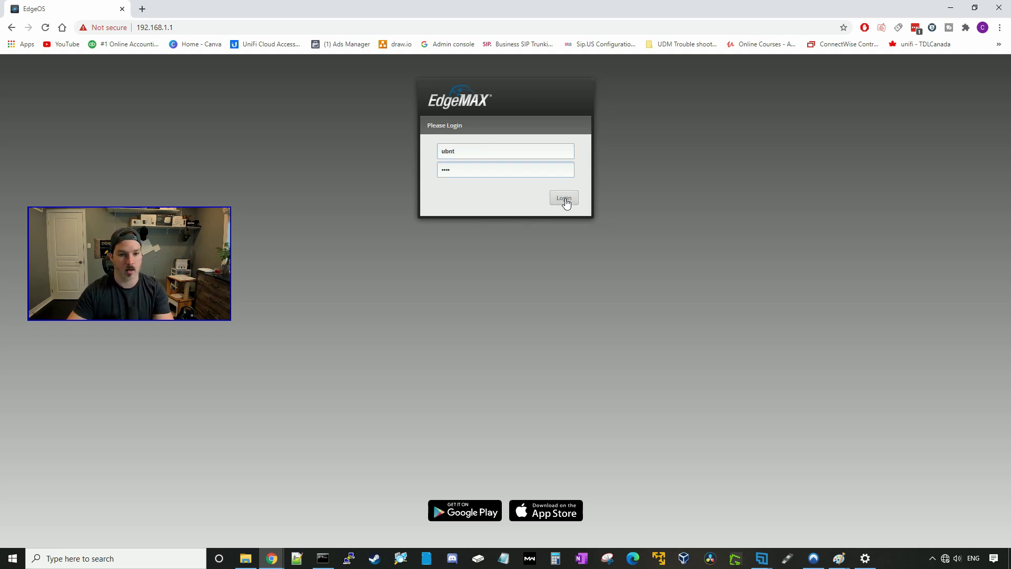
pyautogui.click(564, 199)
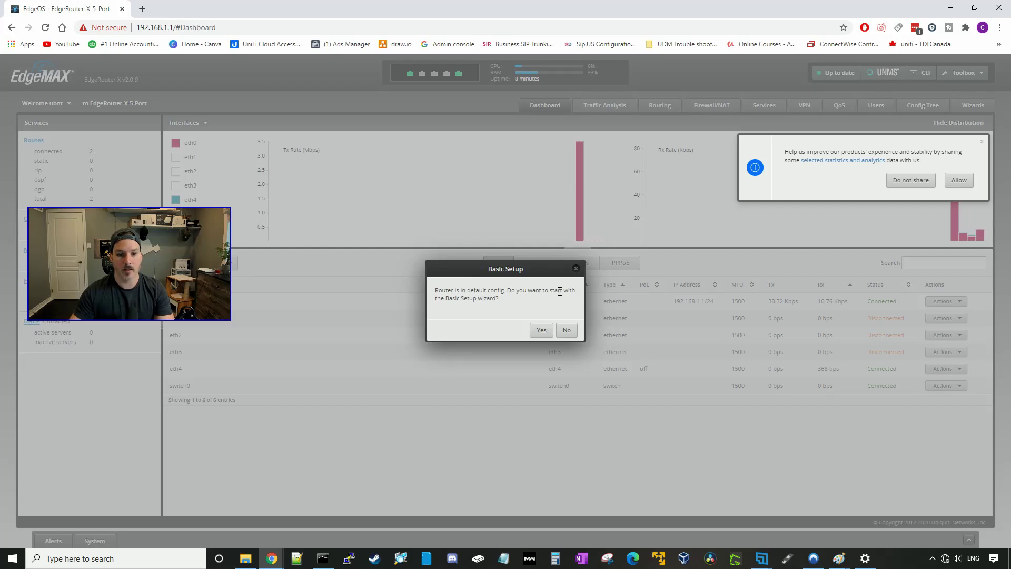
# Start the Basic Setup wizard and set the Internet port to eth4 with a Static IP connection.
pyautogui.click(544, 331)
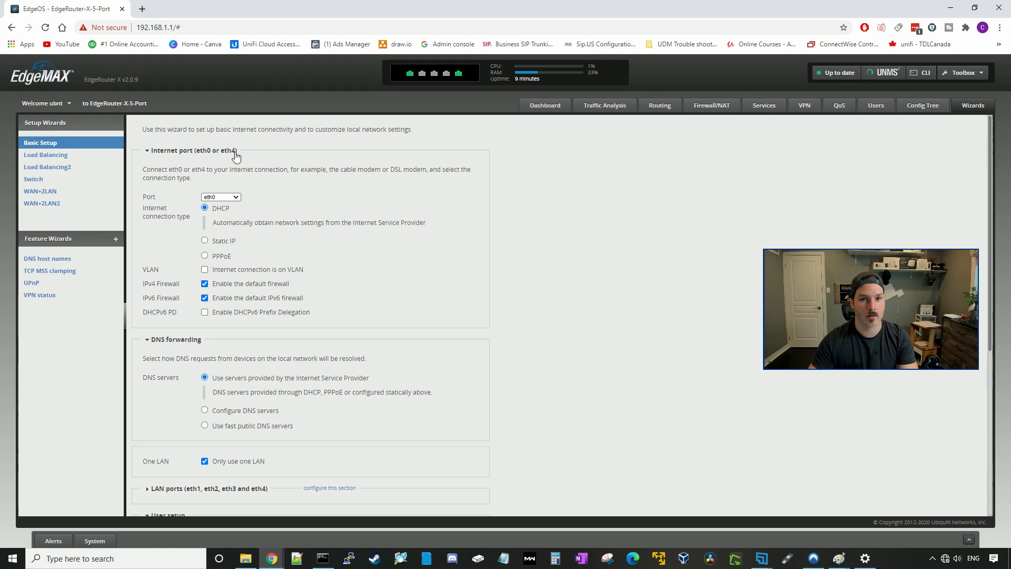
pyautogui.click(224, 197)
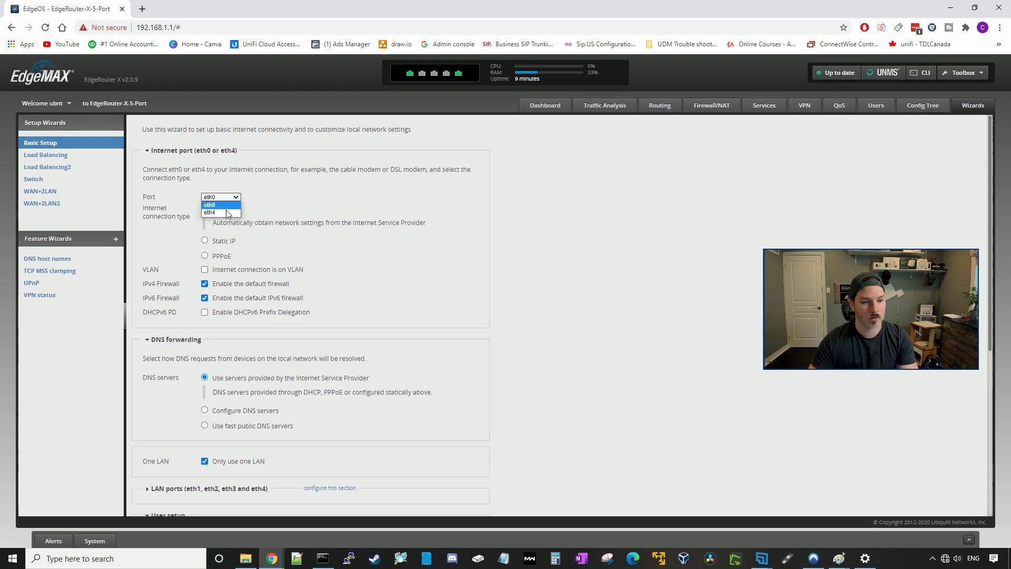
pyautogui.click(228, 214)
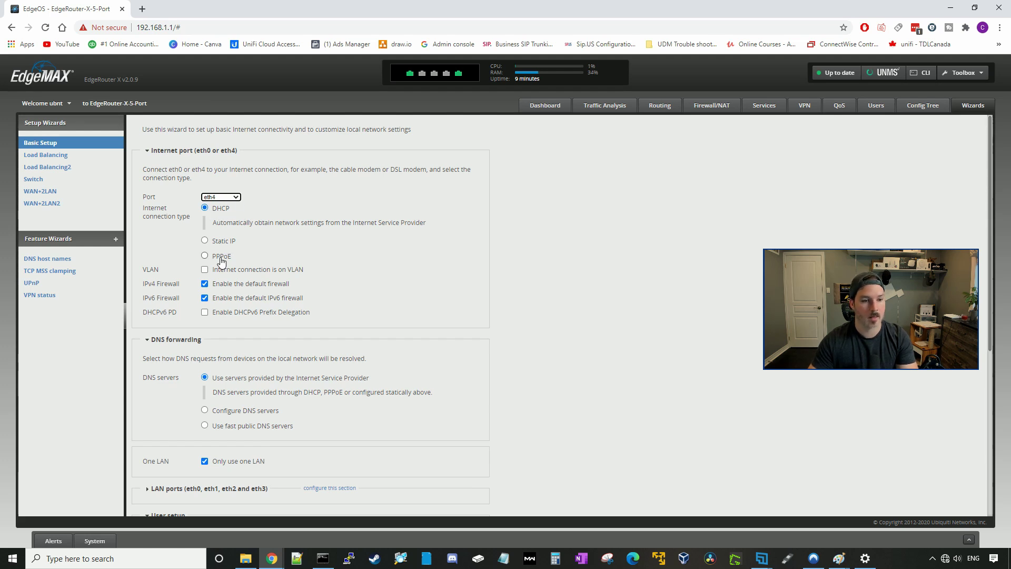
pyautogui.click(204, 241)
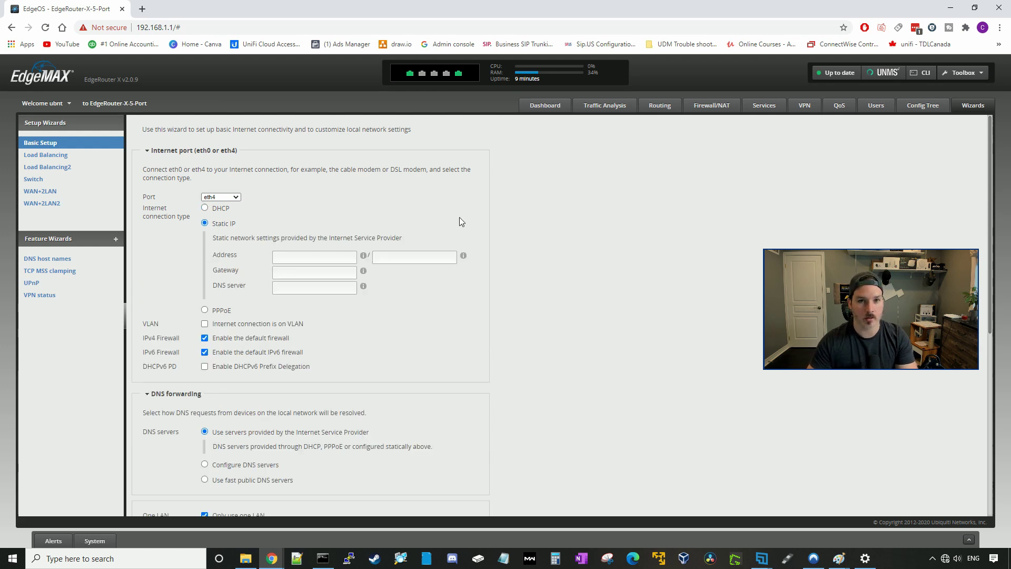
pyautogui.scroll(-6, 149, 214)
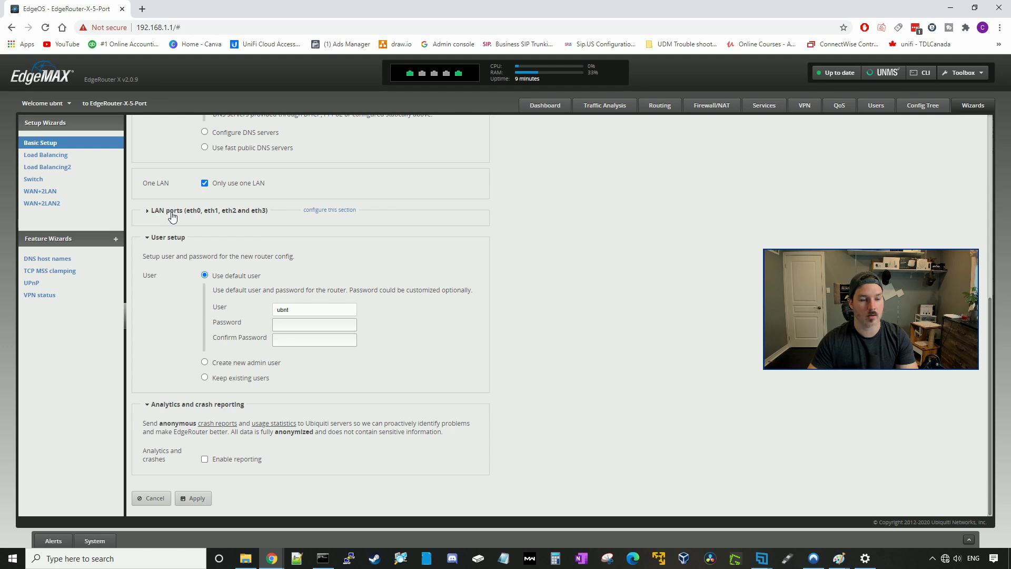
# Expand the LAN ports settings and change the LAN address to 192.168.10.1.
pyautogui.click(154, 213)
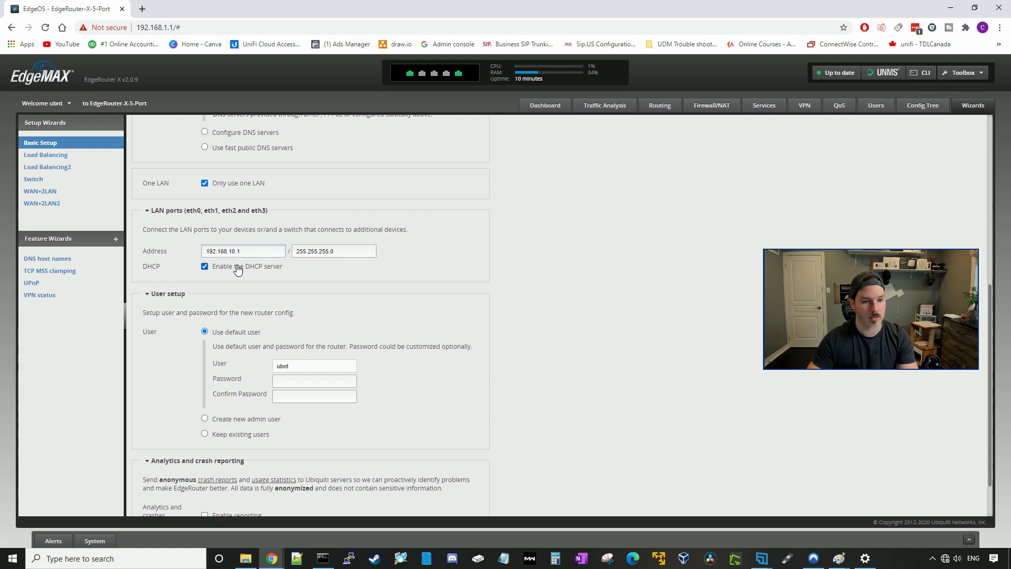
pyautogui.write('0')
pyautogui.scroll(-1, 255, 300)
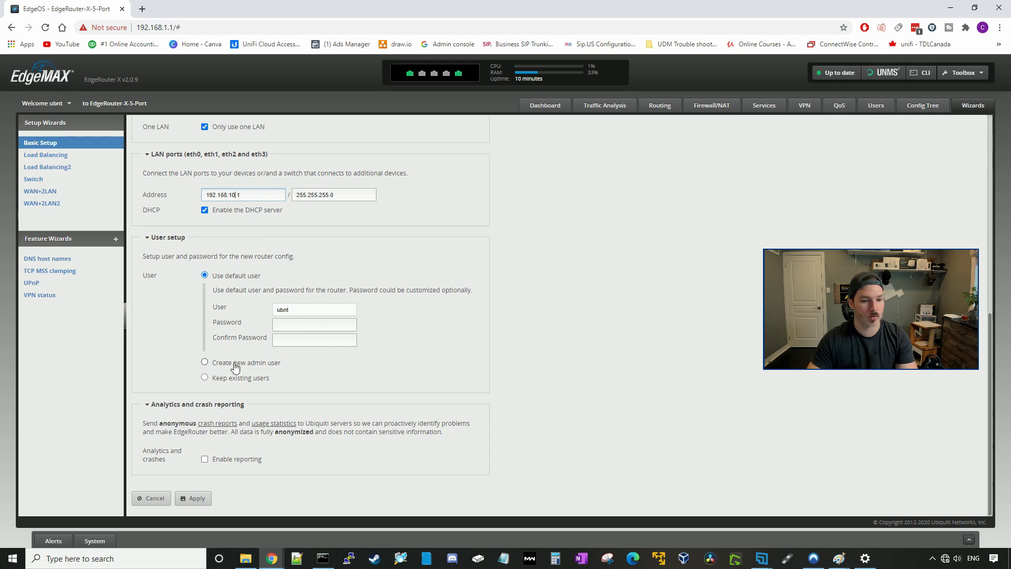
# Choose to create a new admin user, entering its username and a matching password twice.
pyautogui.click(204, 362)
pyautogui.write('Mactelecom')
pyautogui.press('Tab')
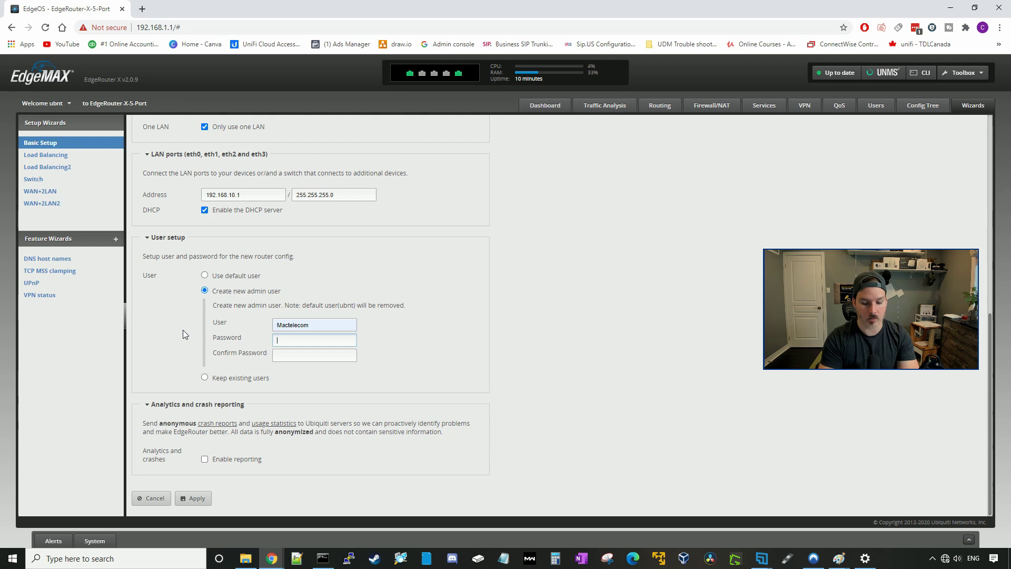
pyautogui.hotkey('ctrl', 'v')
pyautogui.press('Tab')
pyautogui.hotkey('ctrl', 'v')
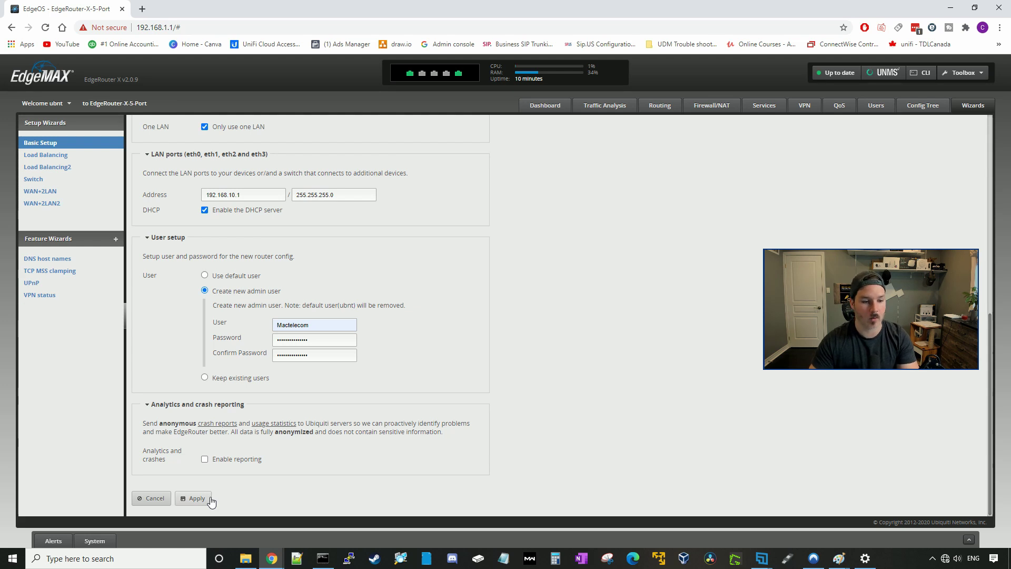
# Apply the Basic Setup changes, replacing the router configuration, and confirm the reboot.
pyautogui.click(207, 500)
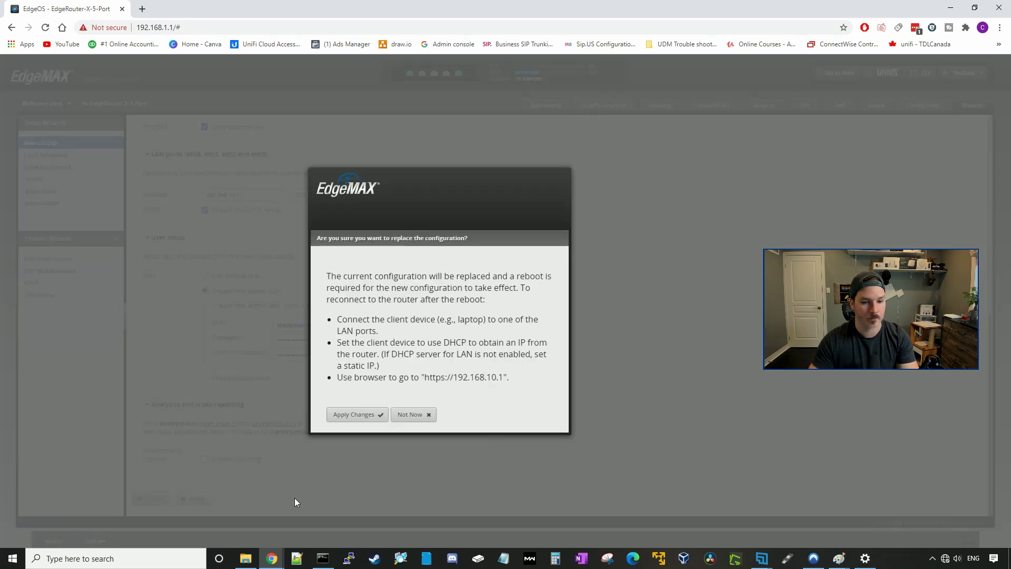
pyautogui.click(358, 416)
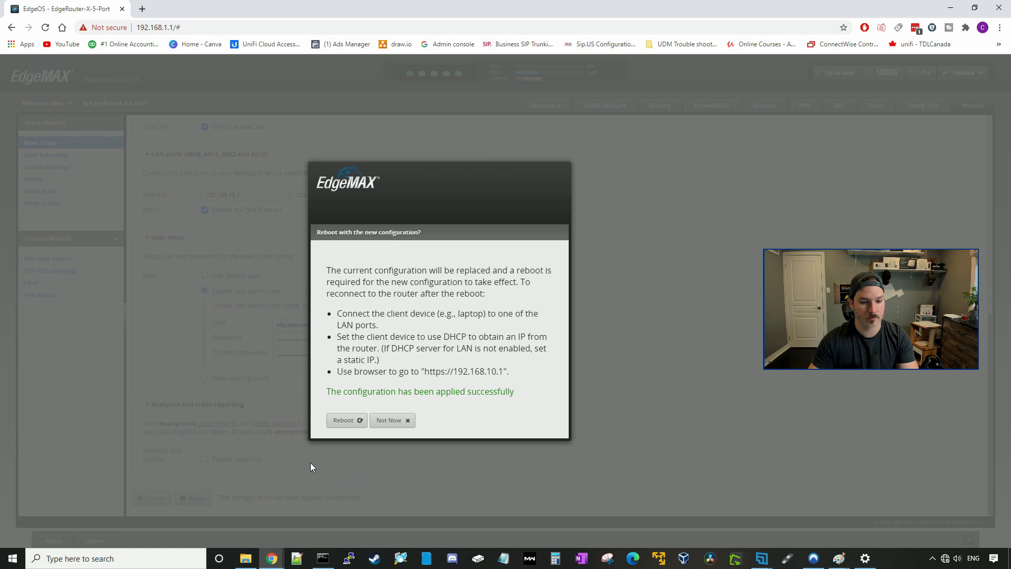
pyautogui.click(357, 422)
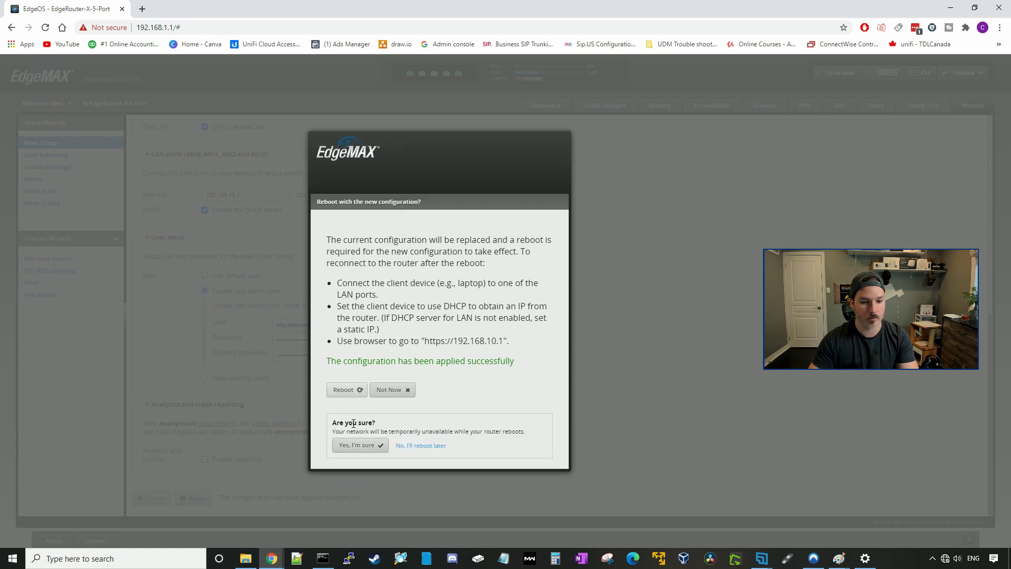
pyautogui.click(364, 461)
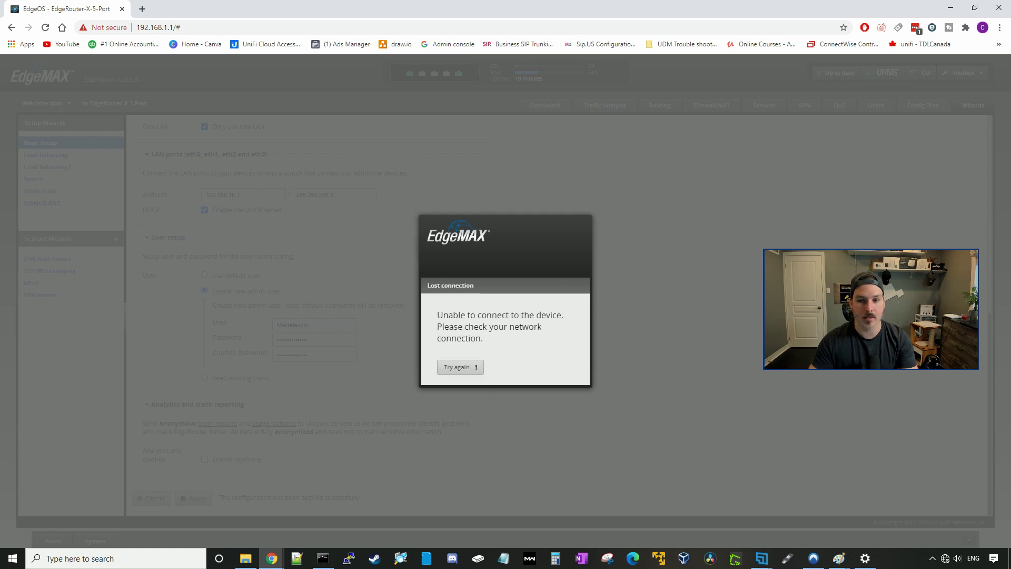
# Return to the Ethernet adapter's TCP/IPv4 properties via Change adapter options.
pyautogui.rightClick(944, 558)
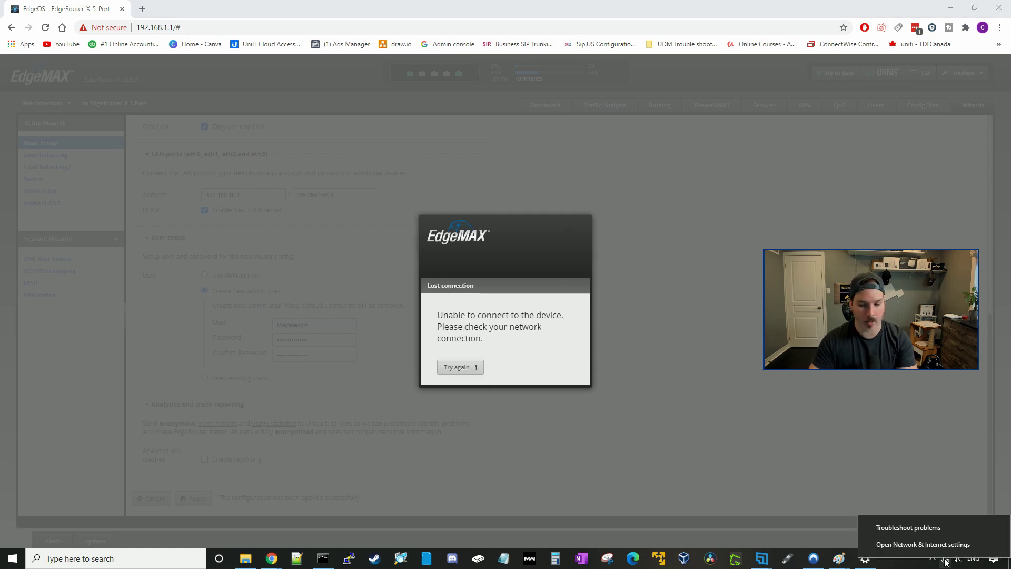
pyautogui.click(913, 547)
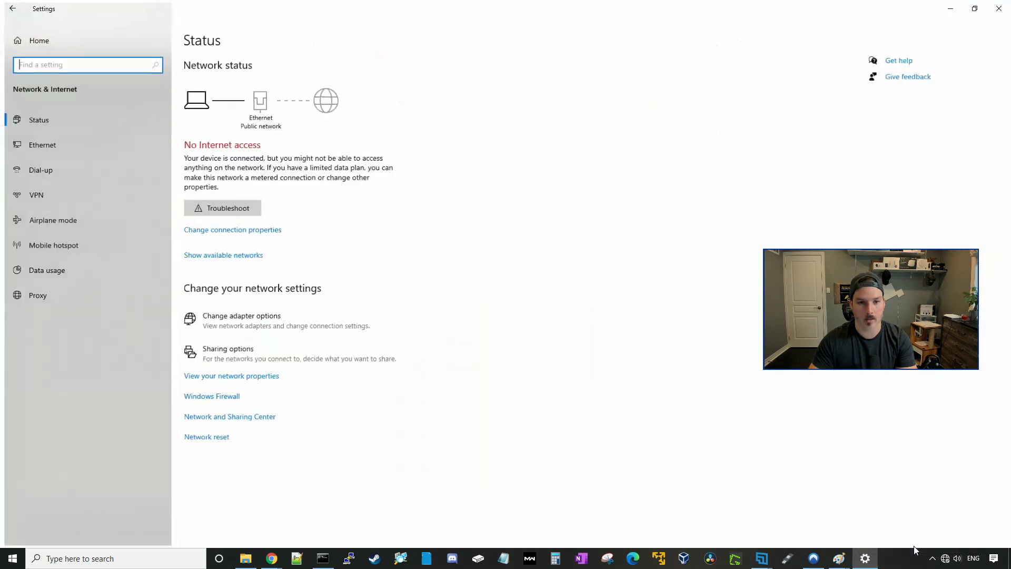
pyautogui.click(43, 144)
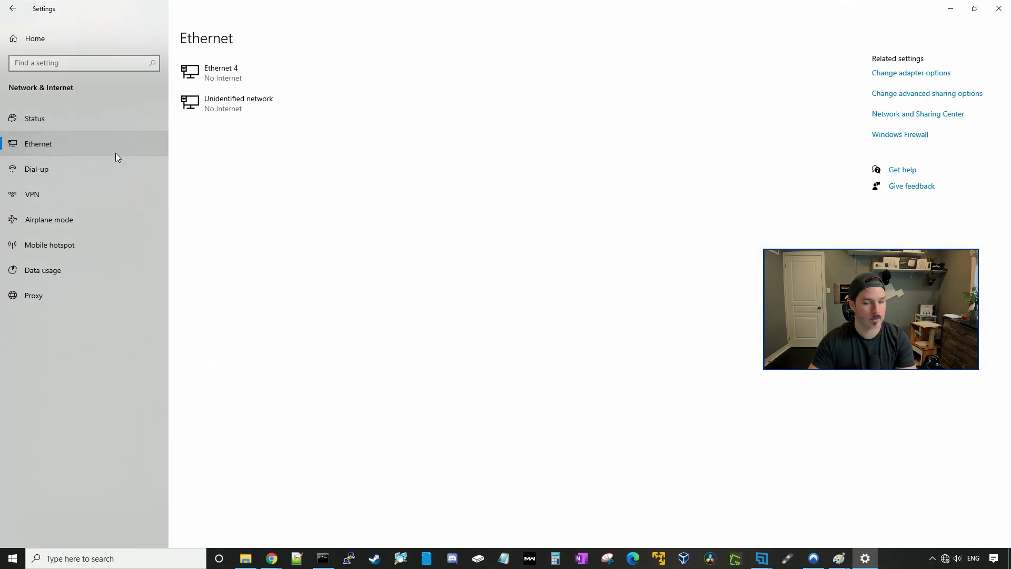
pyautogui.click(902, 74)
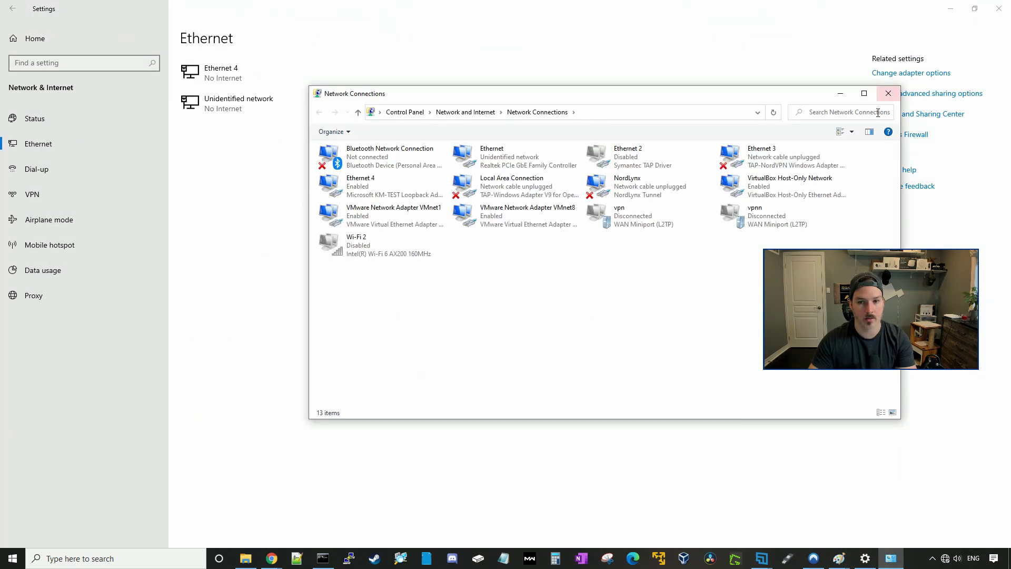
pyautogui.click(505, 153)
pyautogui.rightClick(505, 153)
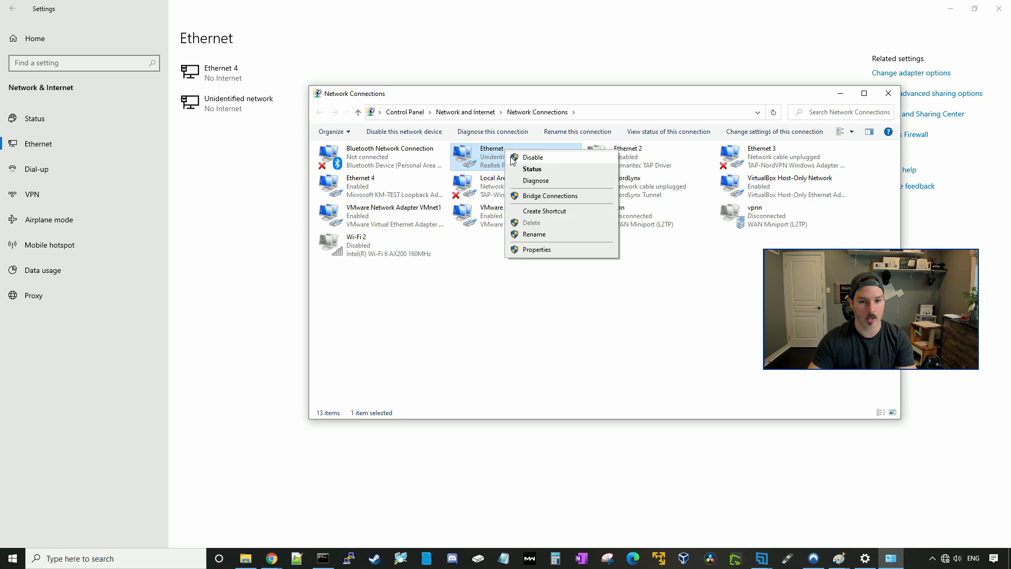
pyautogui.click(543, 252)
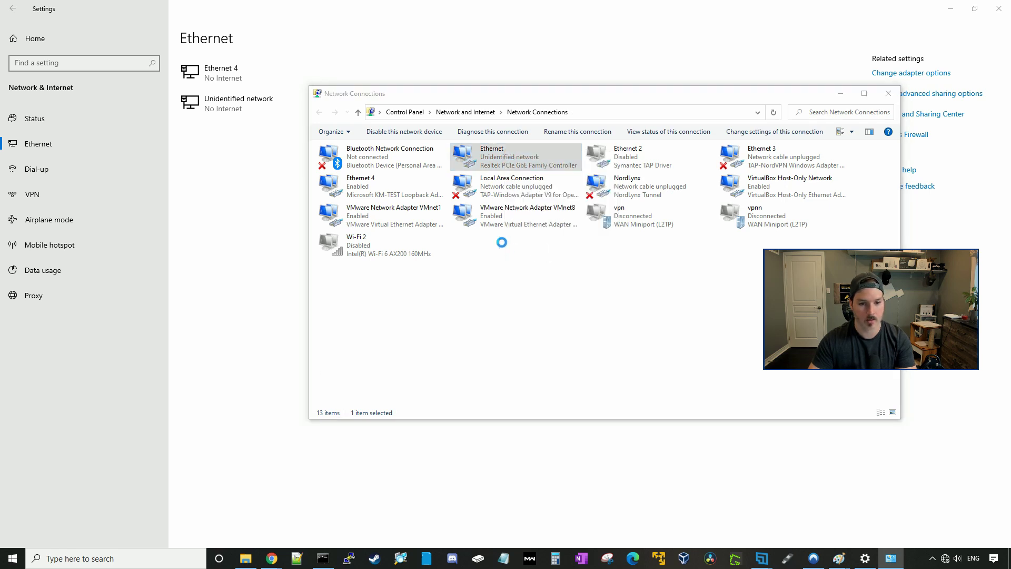
pyautogui.moveTo(498, 233); pyautogui.dragTo(498, 244)
pyautogui.click(443, 271)
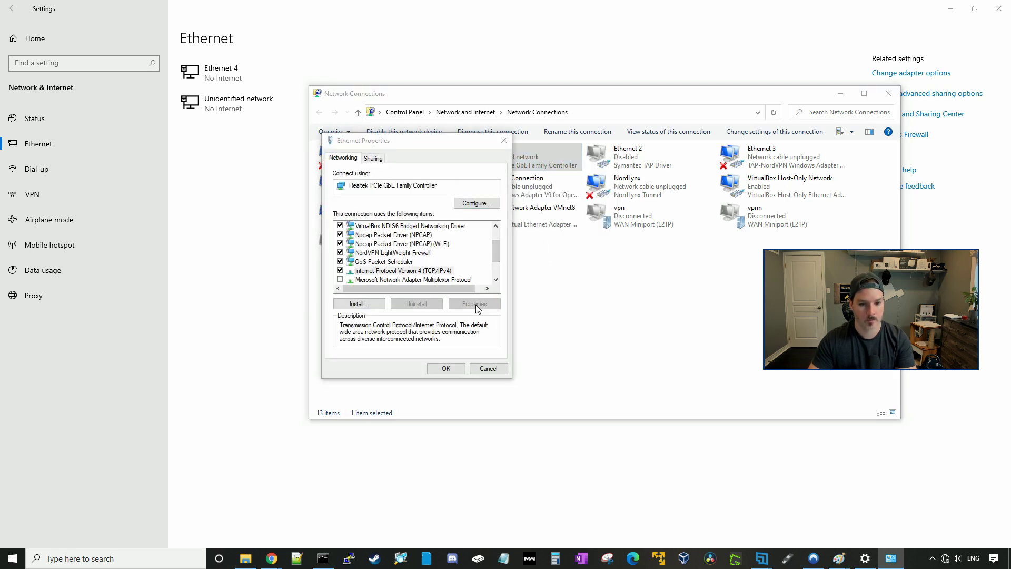
pyautogui.click(474, 303)
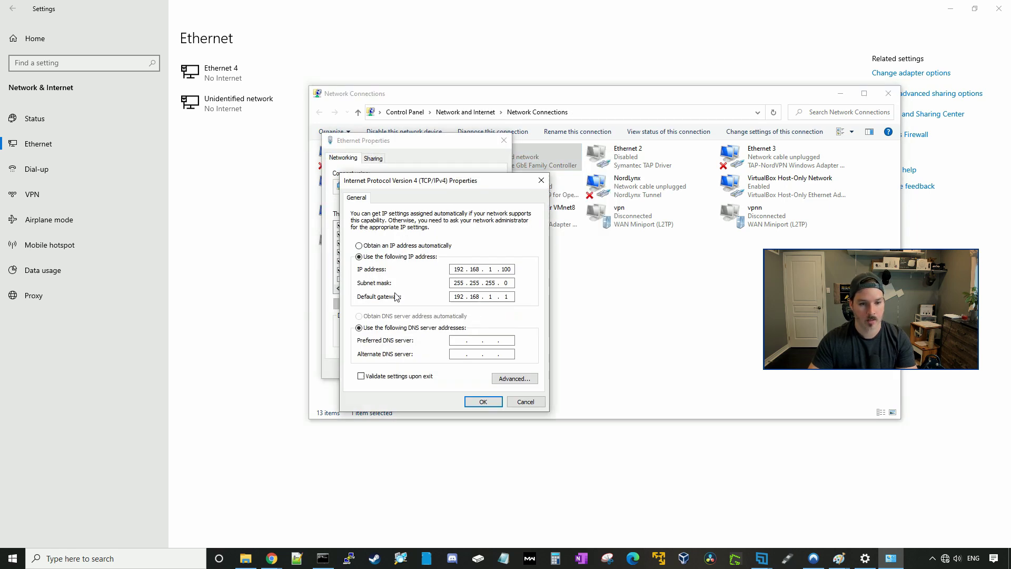
# Switch IPv4 to obtain the IP and DNS server automatically, save, and close the properties.
pyautogui.click(381, 247)
pyautogui.click(377, 316)
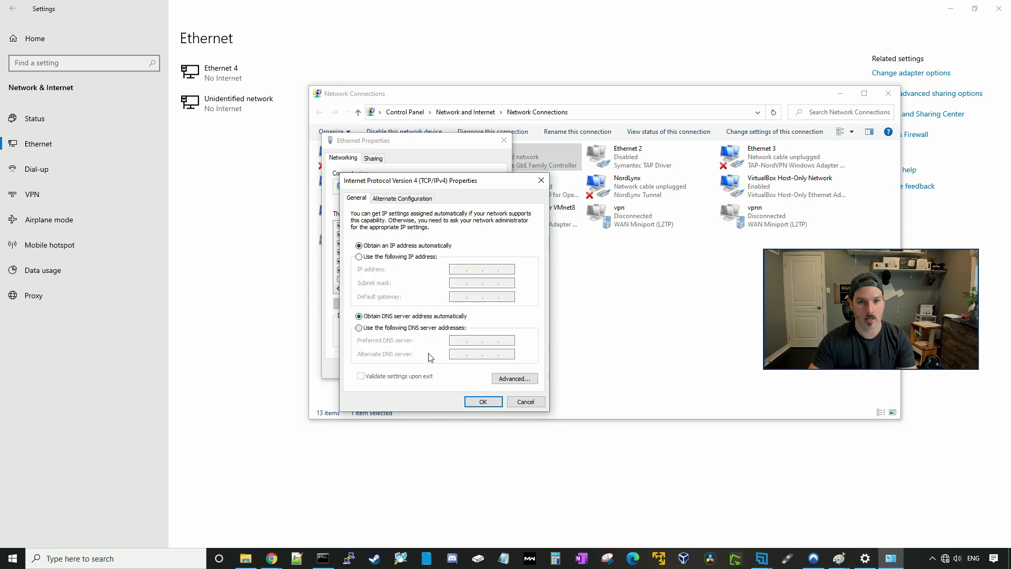
pyautogui.click(488, 403)
pyautogui.click(448, 367)
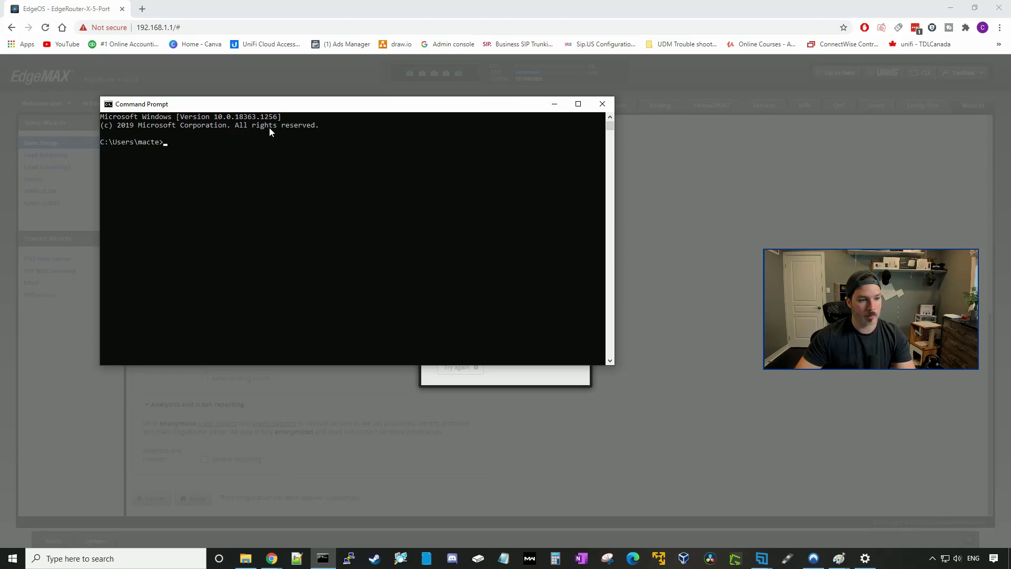
# Run ipconfig to confirm IP 192.168.10.38 with gateway 192.168.10.1, then close Command Prompt.
pyautogui.moveTo(305, 105); pyautogui.dragTo(511, 116)
pyautogui.click(479, 162)
pyautogui.write('ipconf')
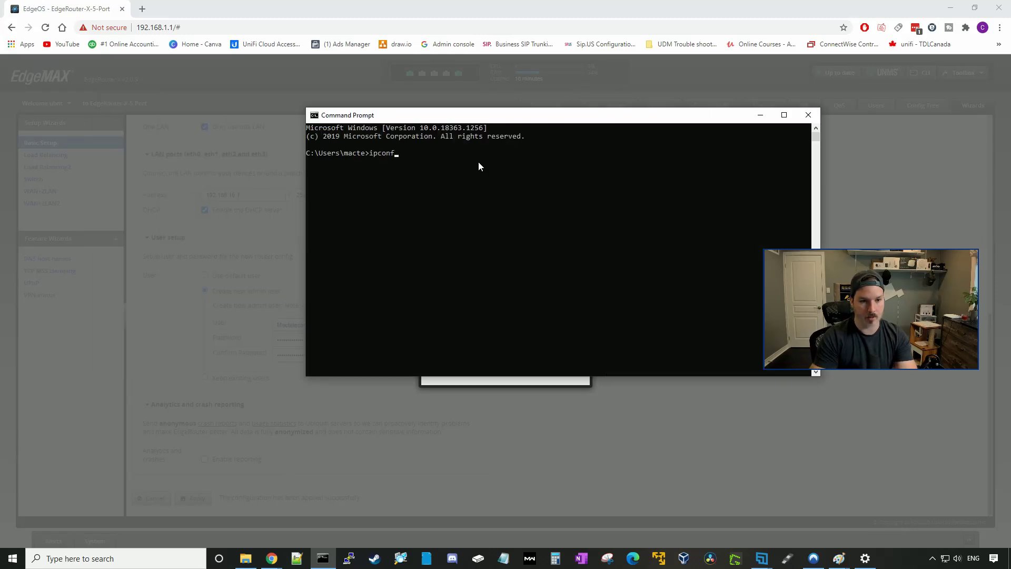
pyautogui.write('ig')
pyautogui.press('Return')
pyautogui.scroll(15, 465, 165)
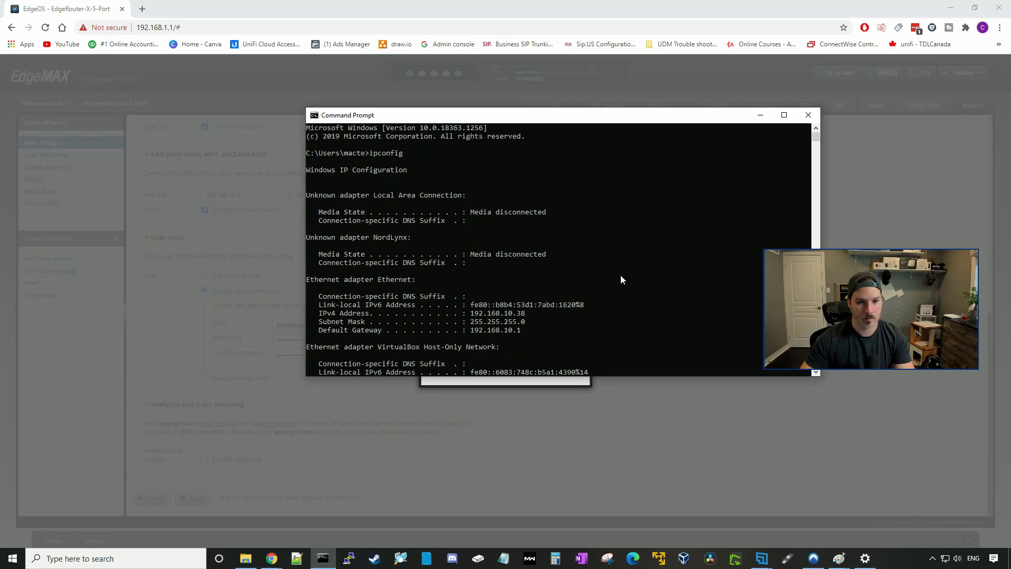
pyautogui.moveTo(471, 315); pyautogui.dragTo(521, 322)
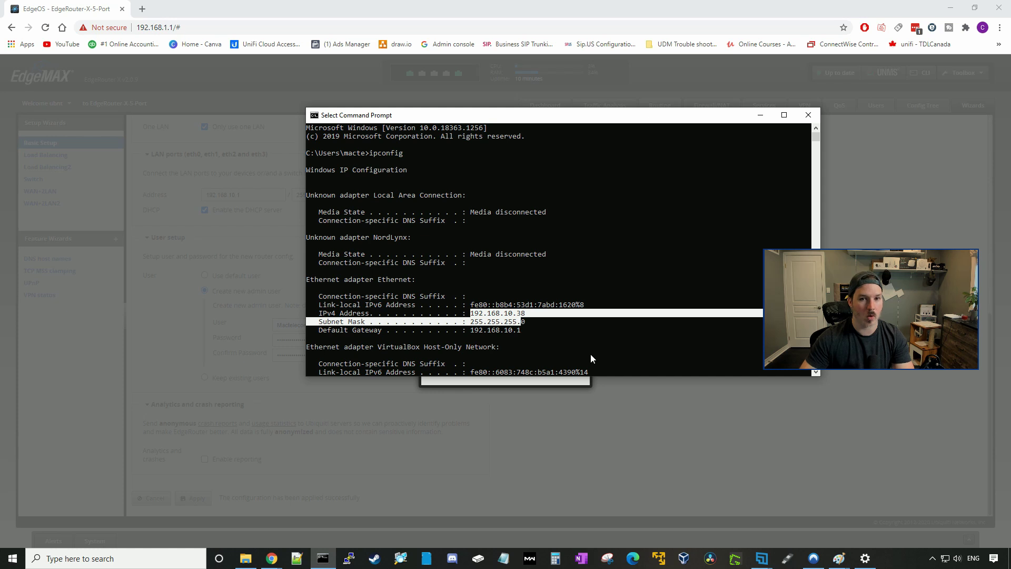
pyautogui.click(809, 115)
# Load 192.168.10.1, bypass the certificate warning, and sign in with the new admin password.
pyautogui.click(144, 26)
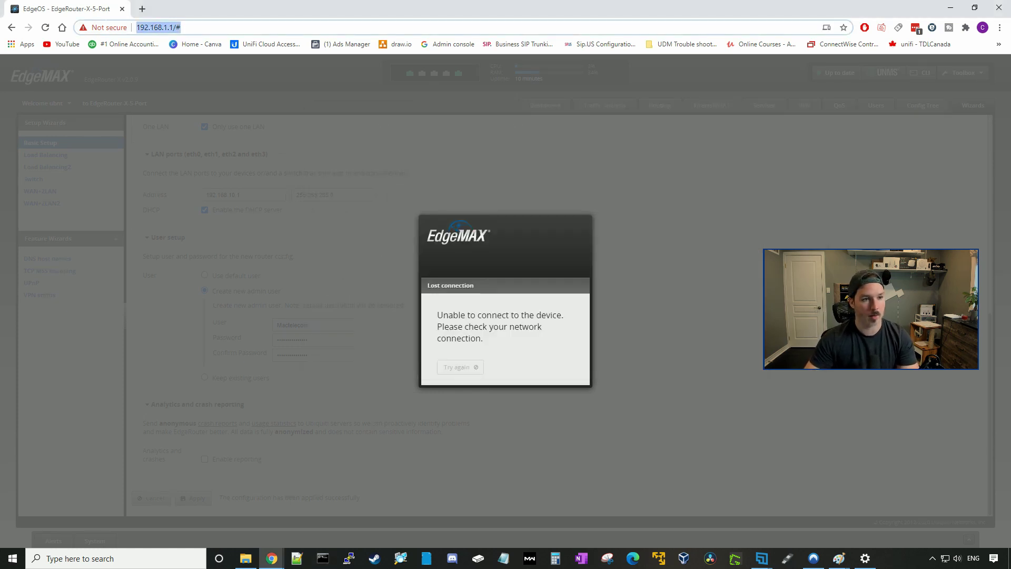
pyautogui.write('192.168.10.1')
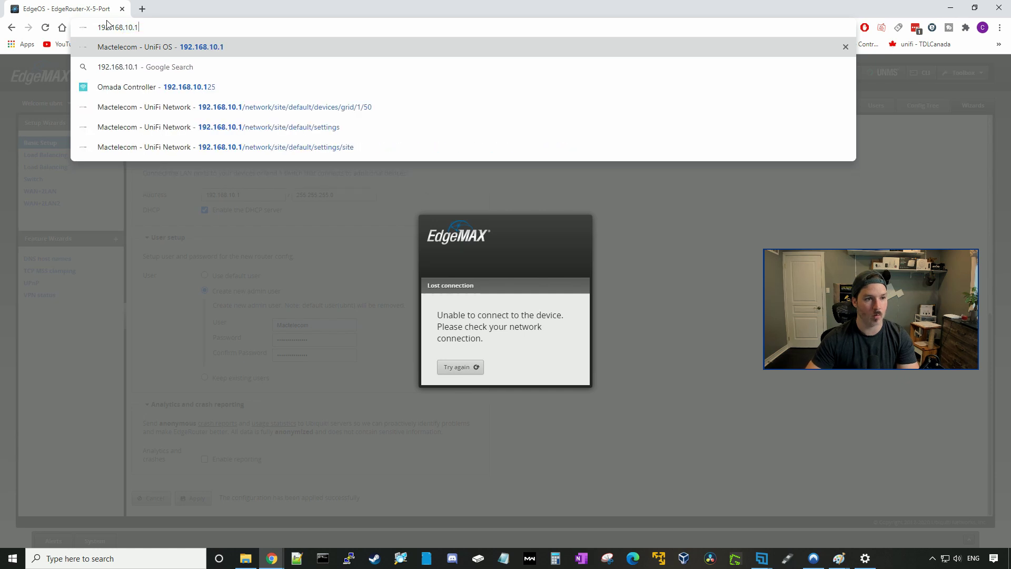
pyautogui.press('Return')
pyautogui.click(386, 331)
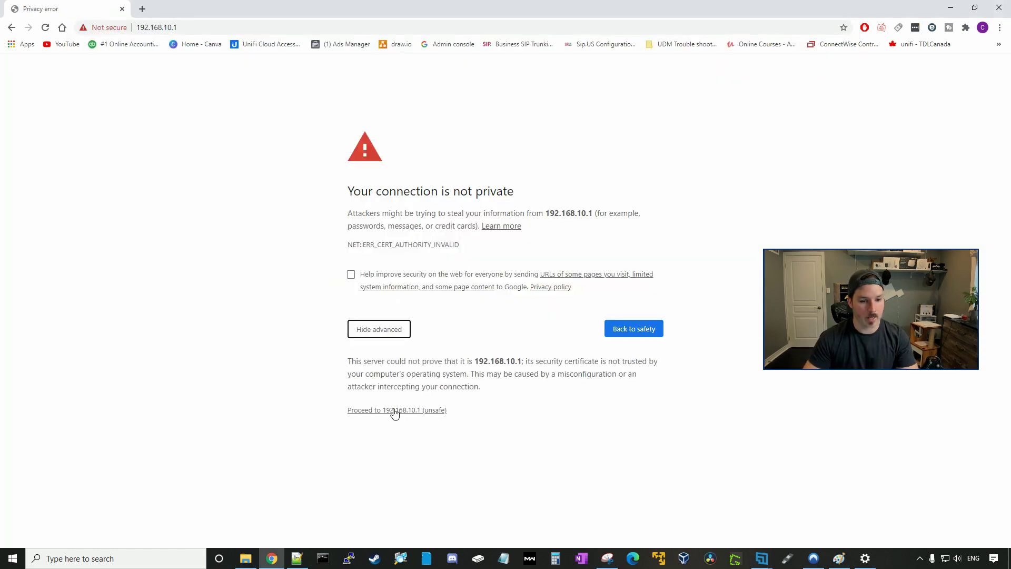
pyautogui.click(394, 412)
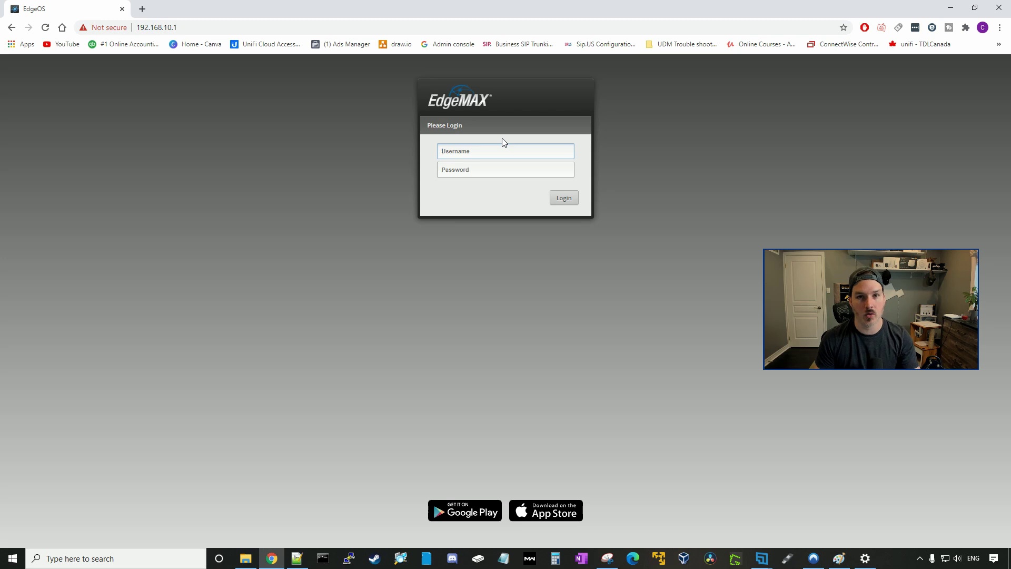
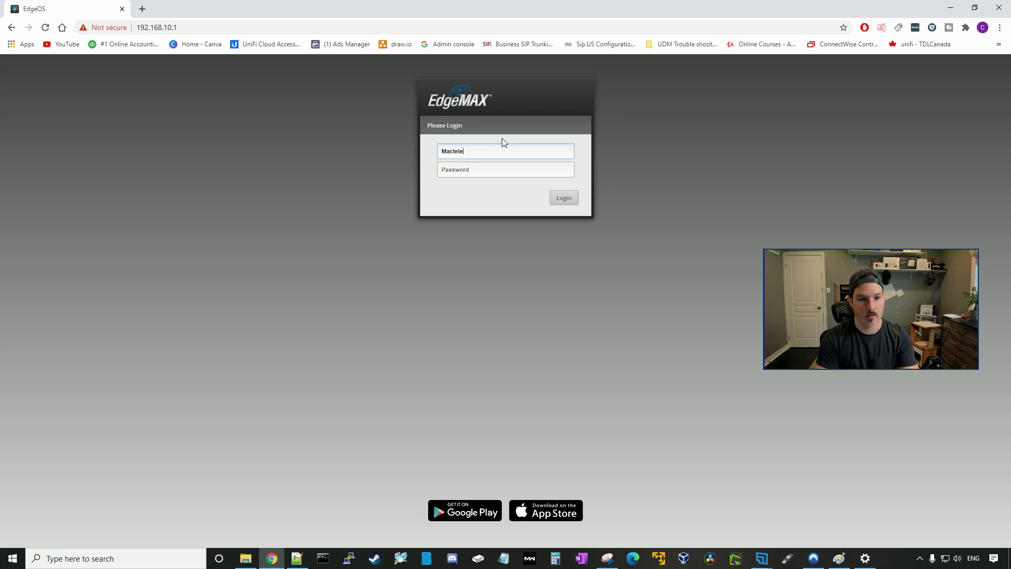
pyautogui.press('Return')
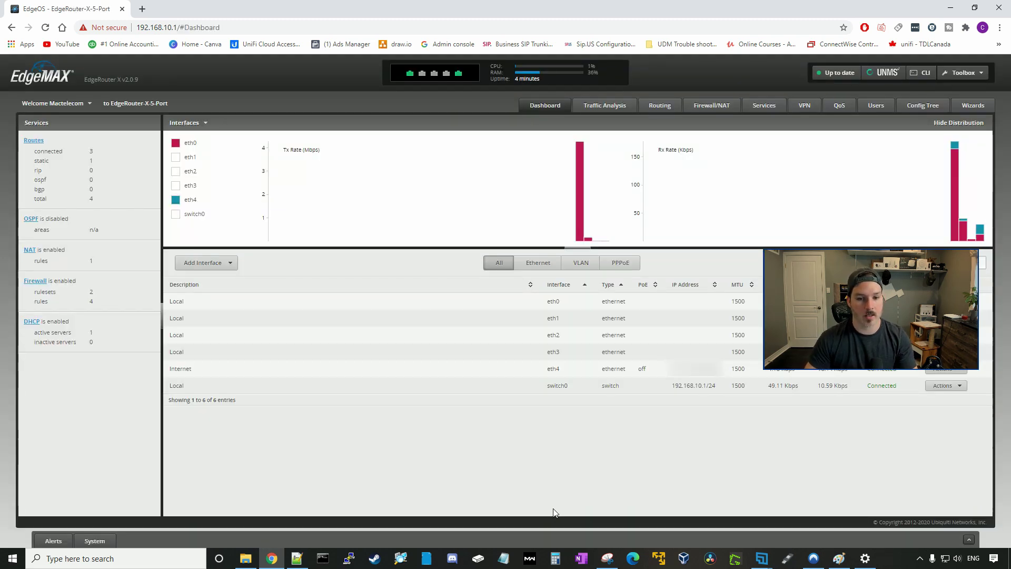
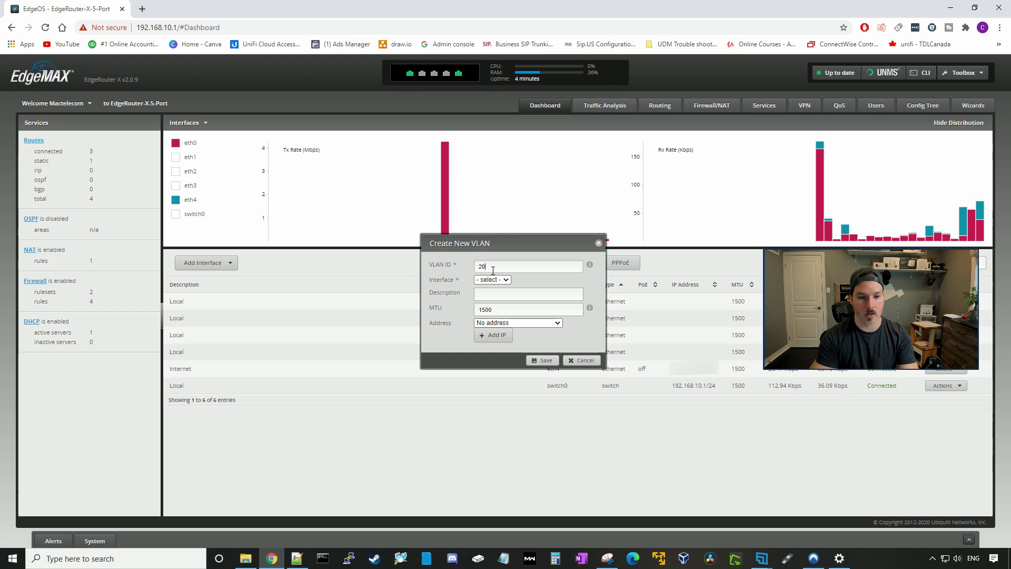
# Attach VLAN 20 to switch0 with the manual address 192.168.20.1/24 and save it.
pyautogui.click(492, 280)
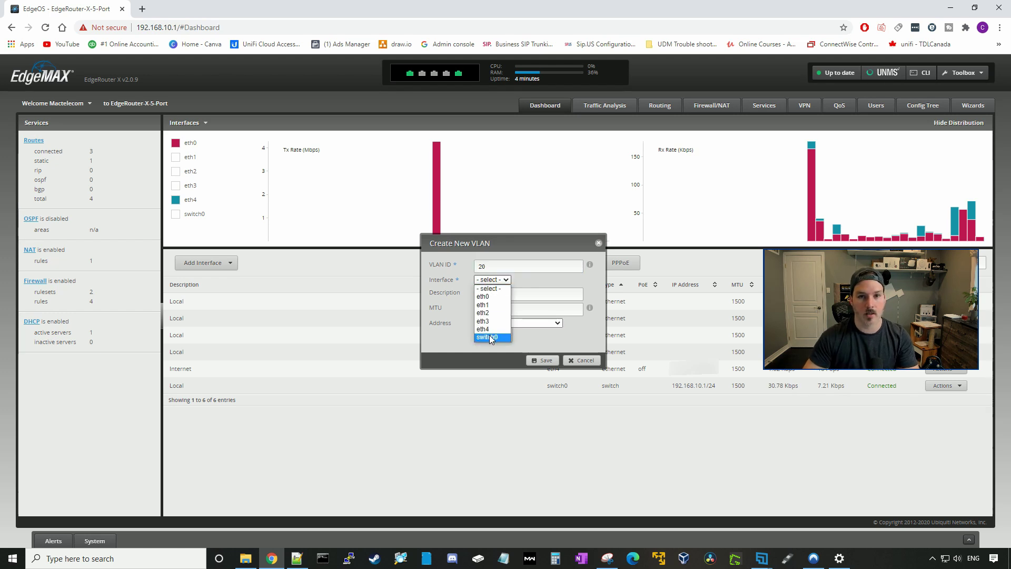
pyautogui.click(490, 338)
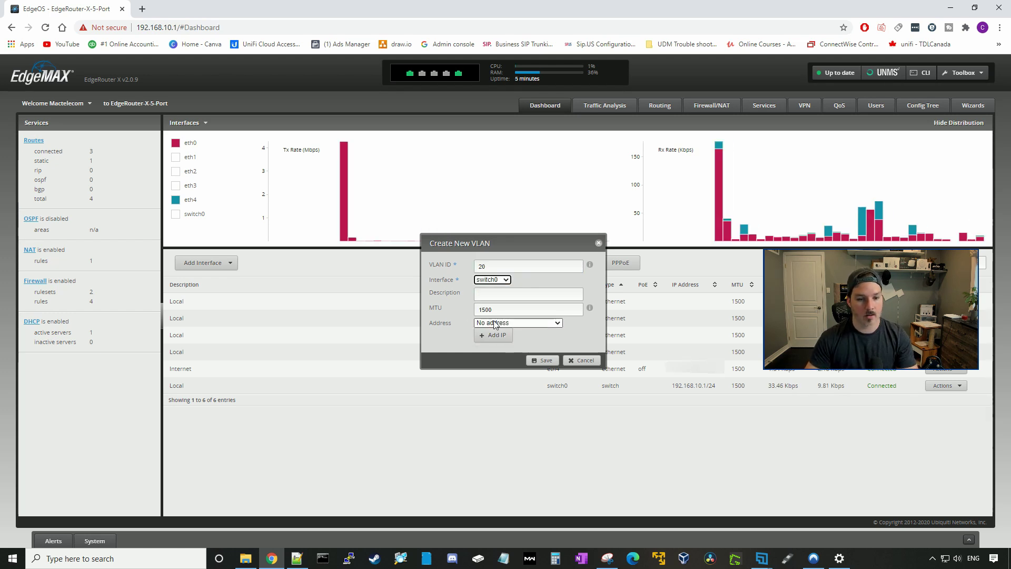
pyautogui.click(519, 323)
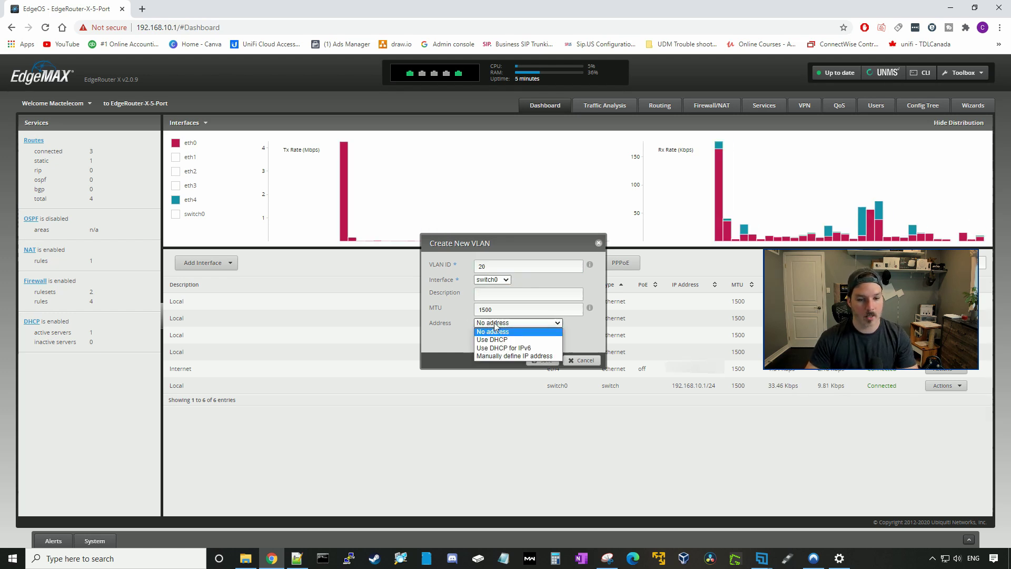
pyautogui.click(519, 356)
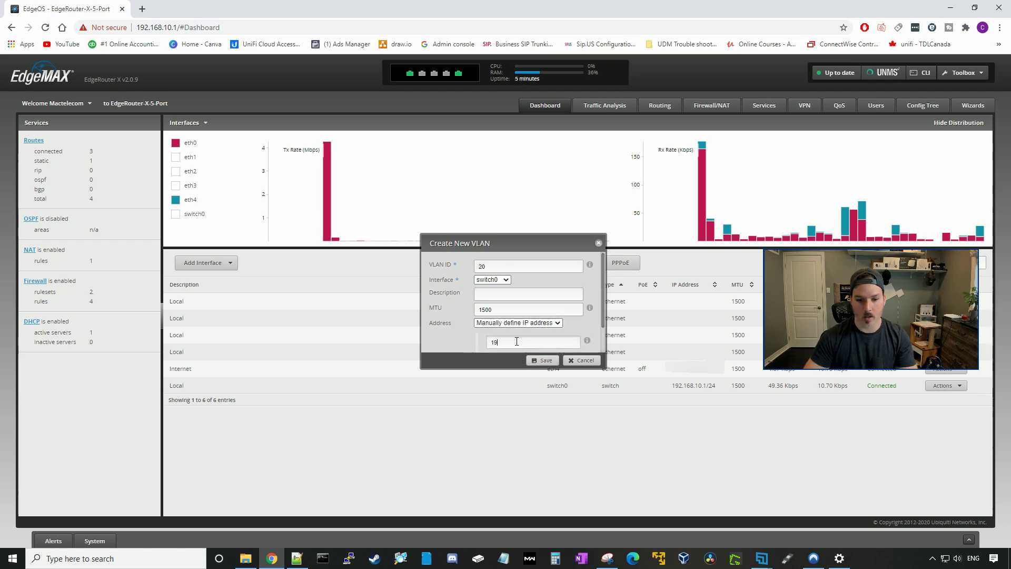
pyautogui.write('192.168.20.1')
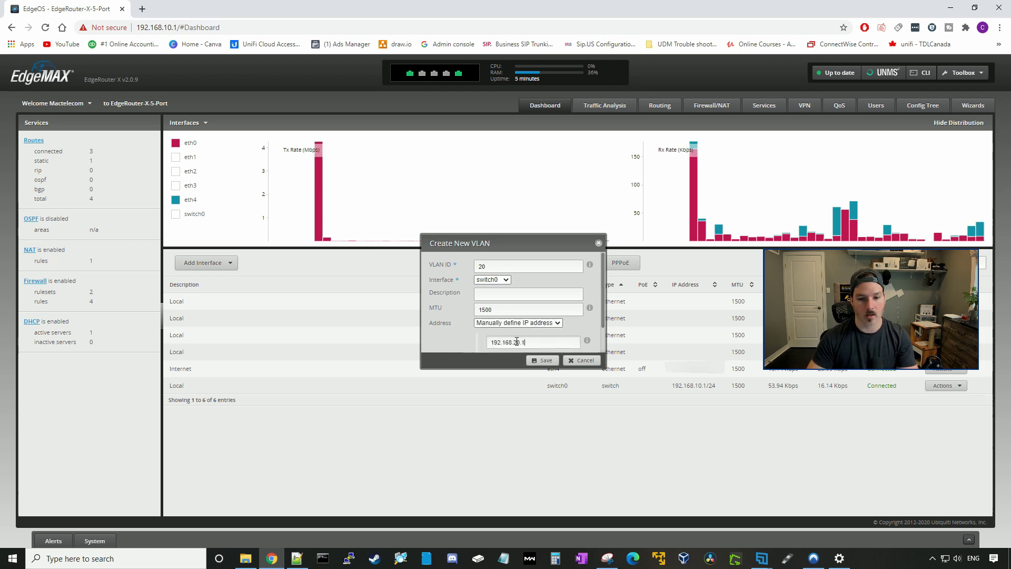
pyautogui.write('/24')
pyautogui.click(531, 361)
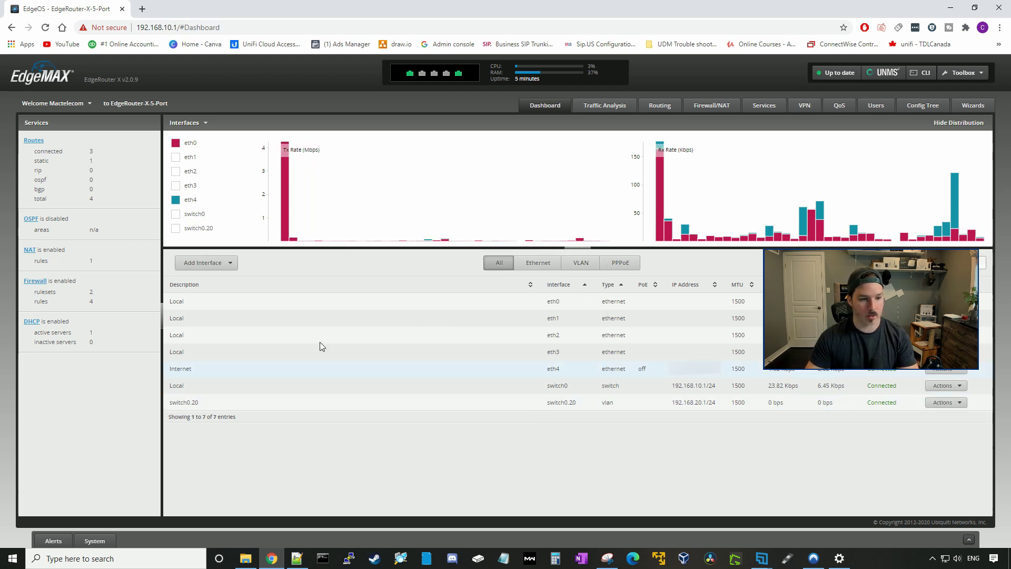
# Start a new VLAN with ID 30 on switch0, described as Guest.
pyautogui.click(232, 264)
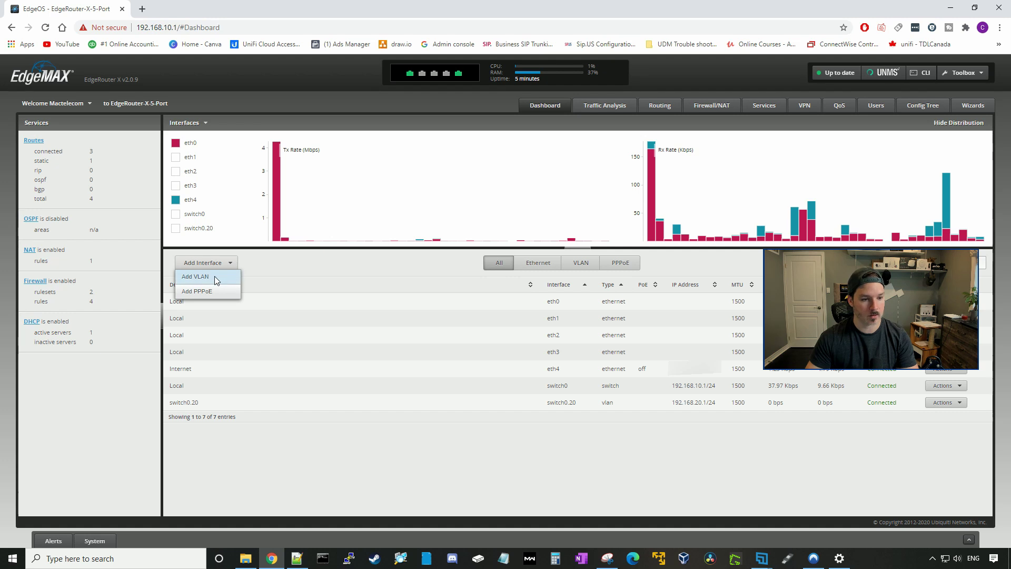
pyautogui.click(217, 277)
pyautogui.click(501, 267)
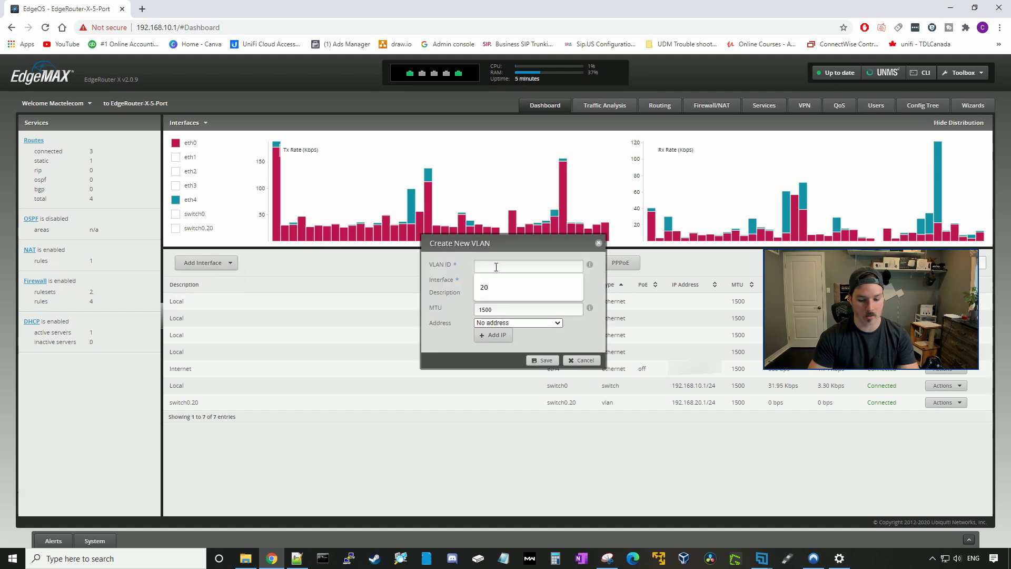
pyautogui.write('30')
pyautogui.click(493, 280)
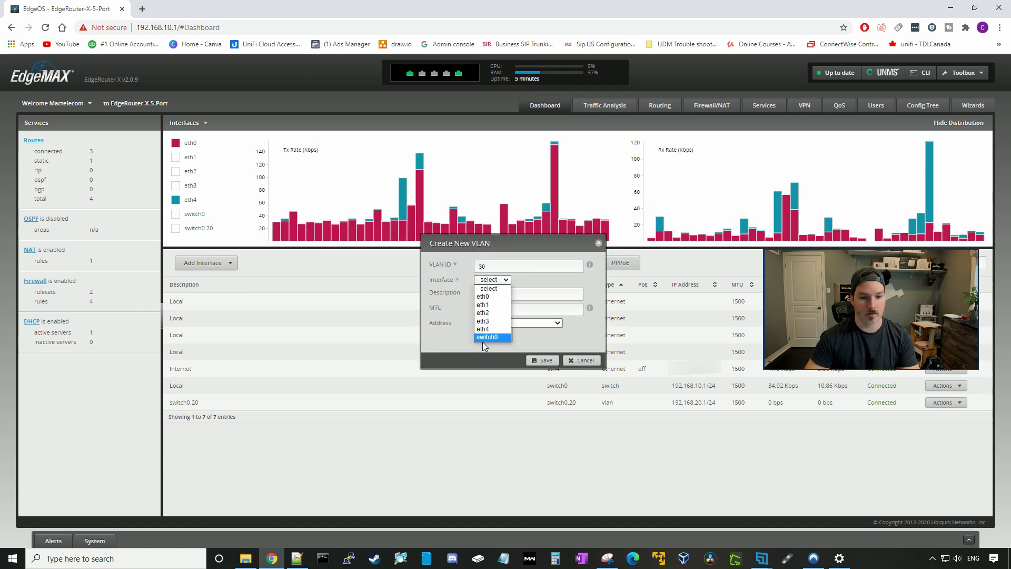
pyautogui.click(486, 339)
pyautogui.click(497, 294)
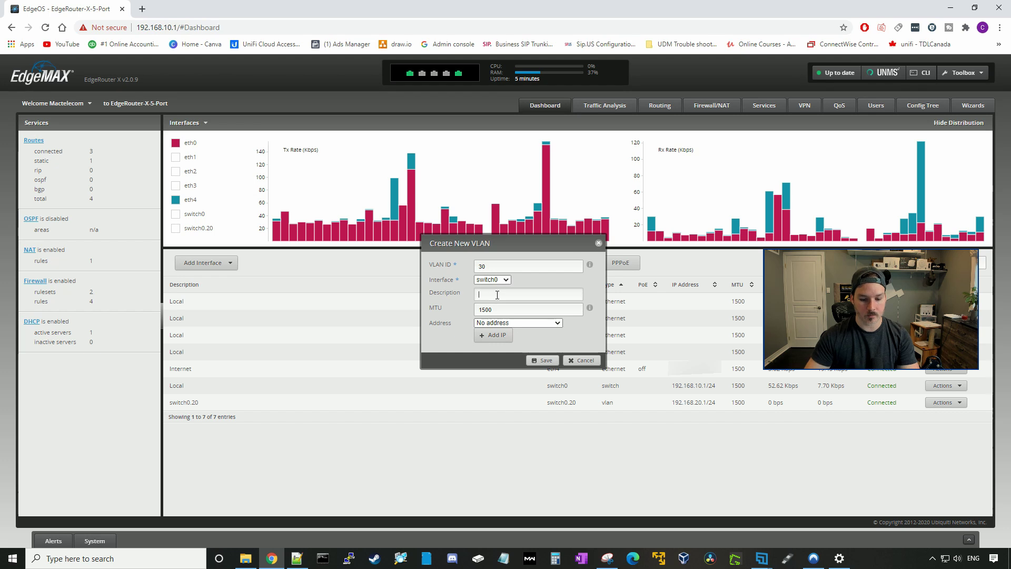
pyautogui.write('Guies')
pyautogui.press('BackSpace')
pyautogui.press('BackSpace')
pyautogui.press('BackSpace')
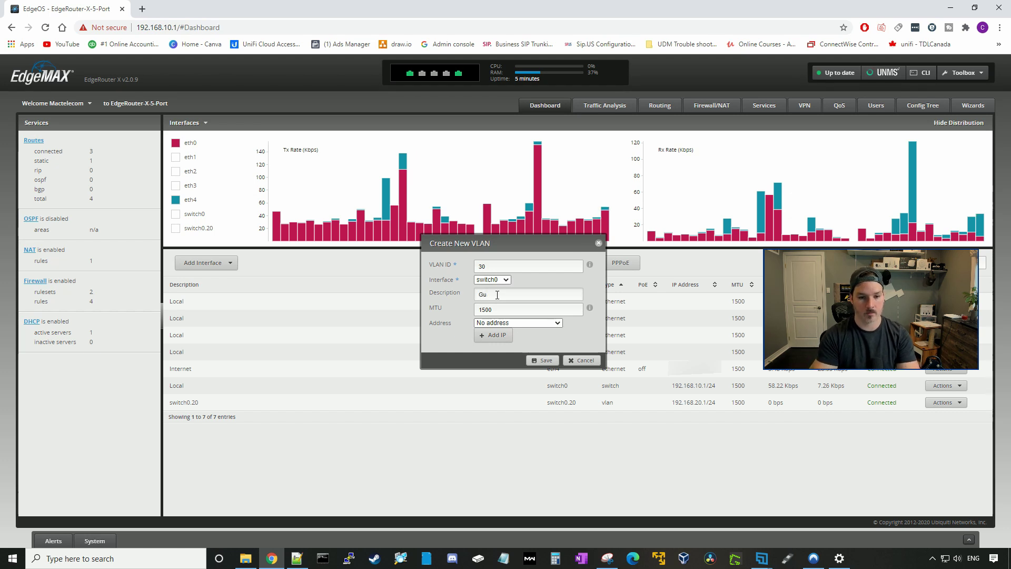
# Give the Guest VLAN the manual address 192.168.30.1/24 and save it.
pyautogui.click(519, 323)
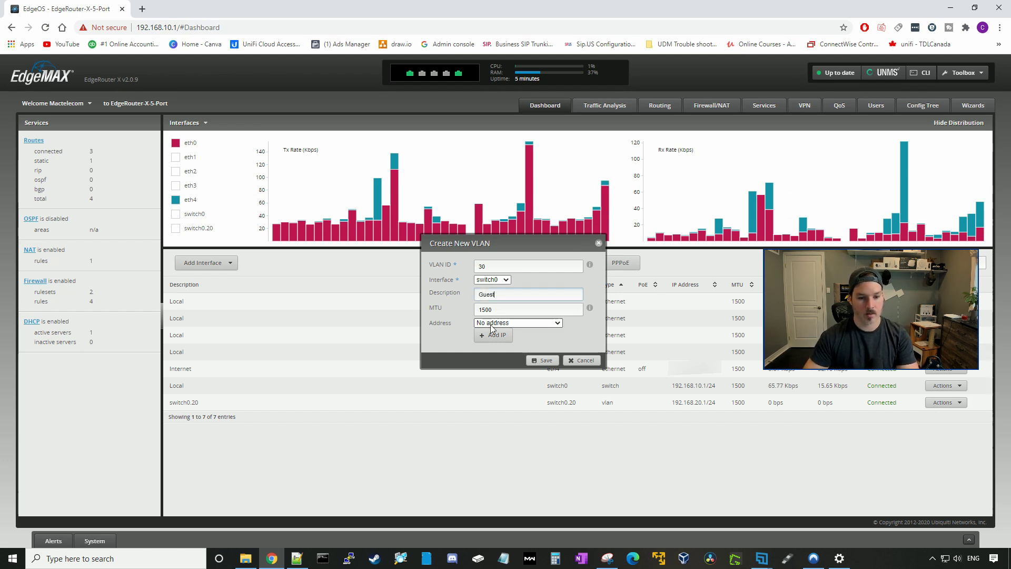
pyautogui.click(498, 350)
pyautogui.click(511, 339)
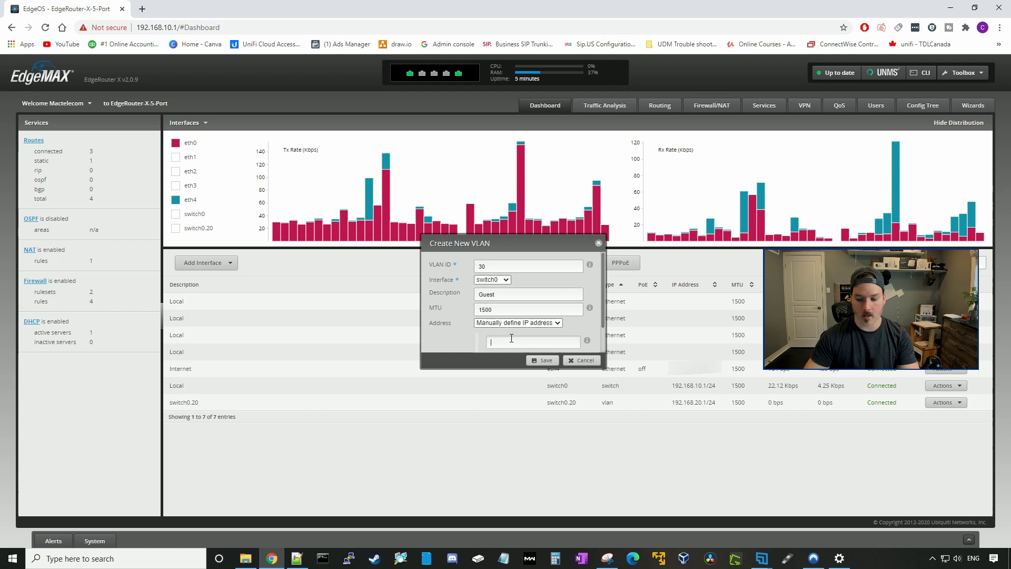
pyautogui.write('192.168.3')
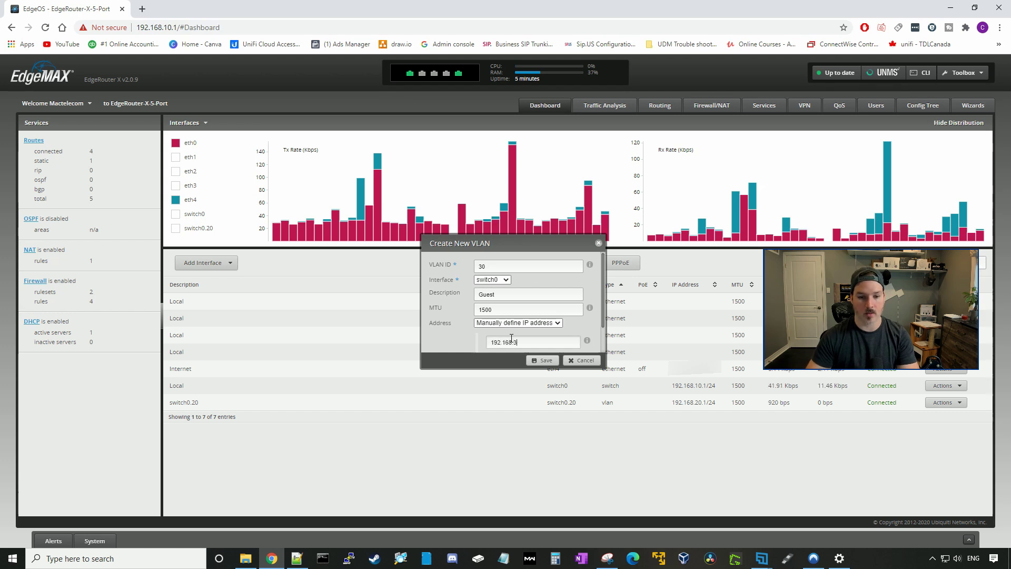
pyautogui.write('0.1/24')
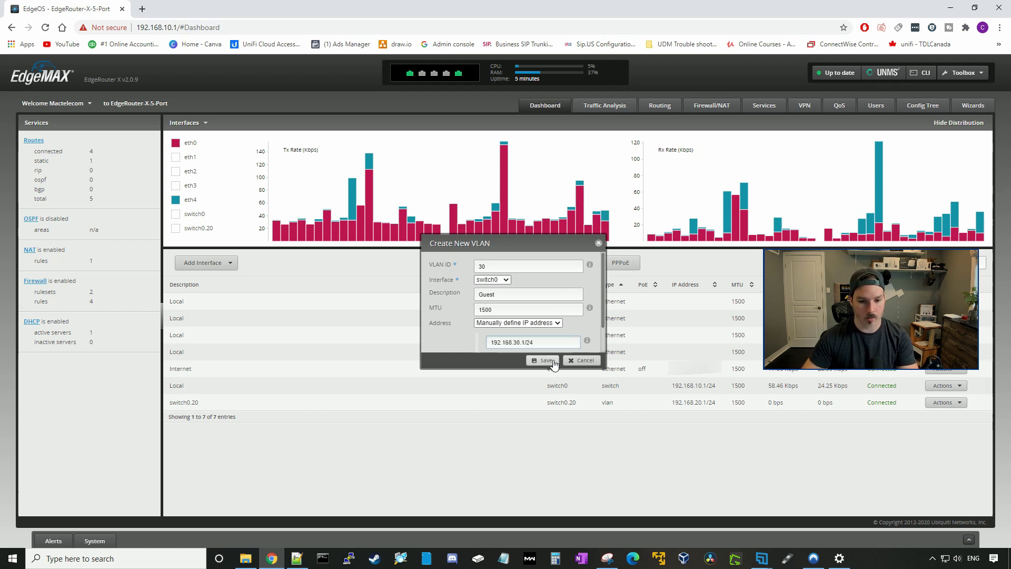
pyautogui.click(542, 360)
# Start a new VLAN with ID 40 on switch0, described as IoT.
pyautogui.click(205, 262)
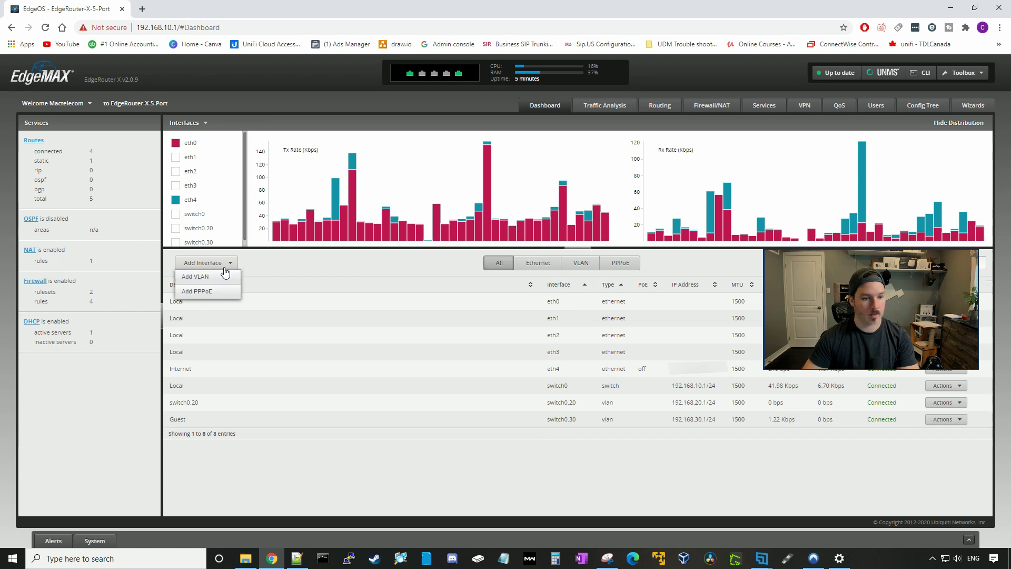
pyautogui.click(210, 278)
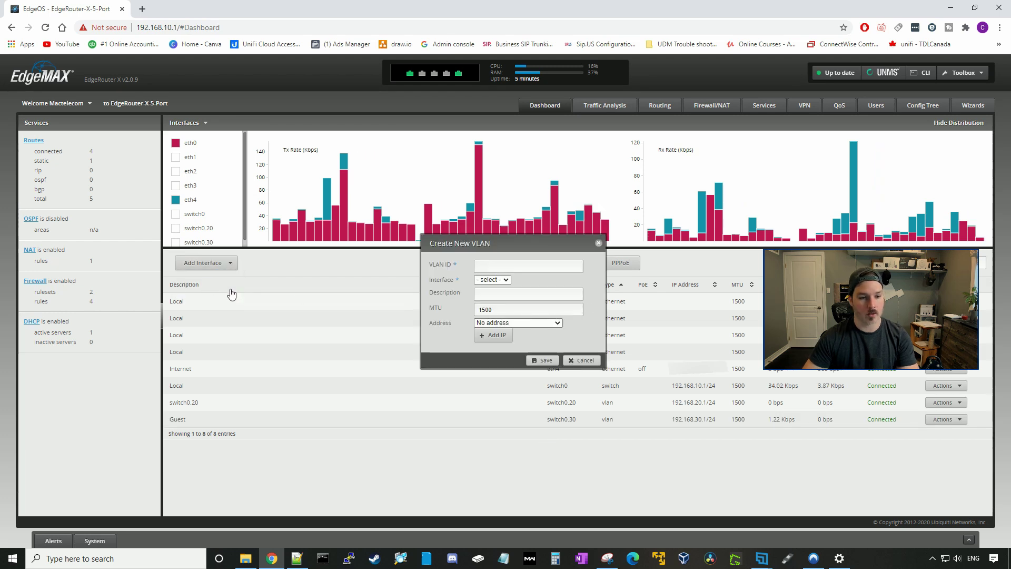
pyautogui.click(485, 265)
pyautogui.write('40')
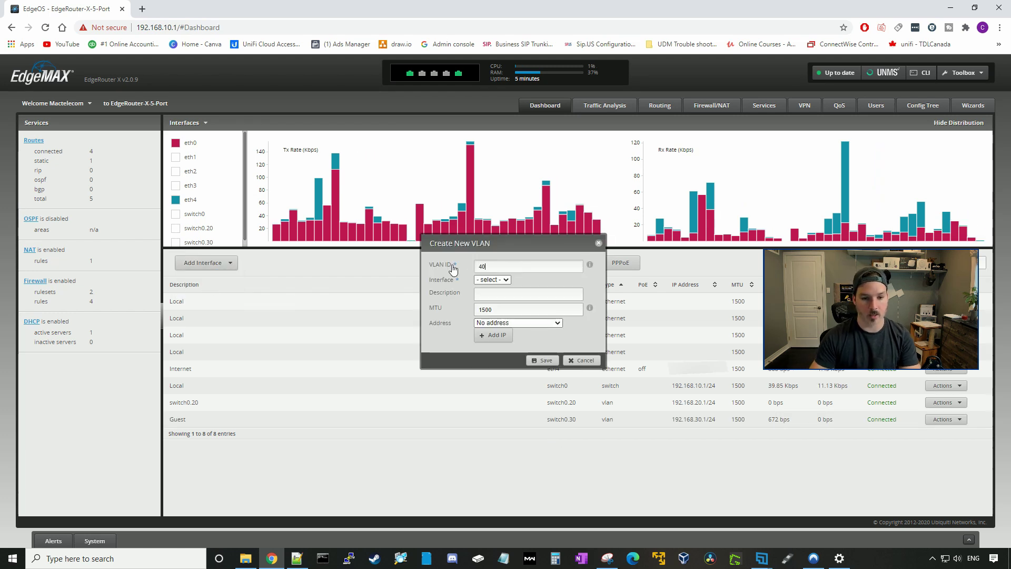
pyautogui.click(492, 279)
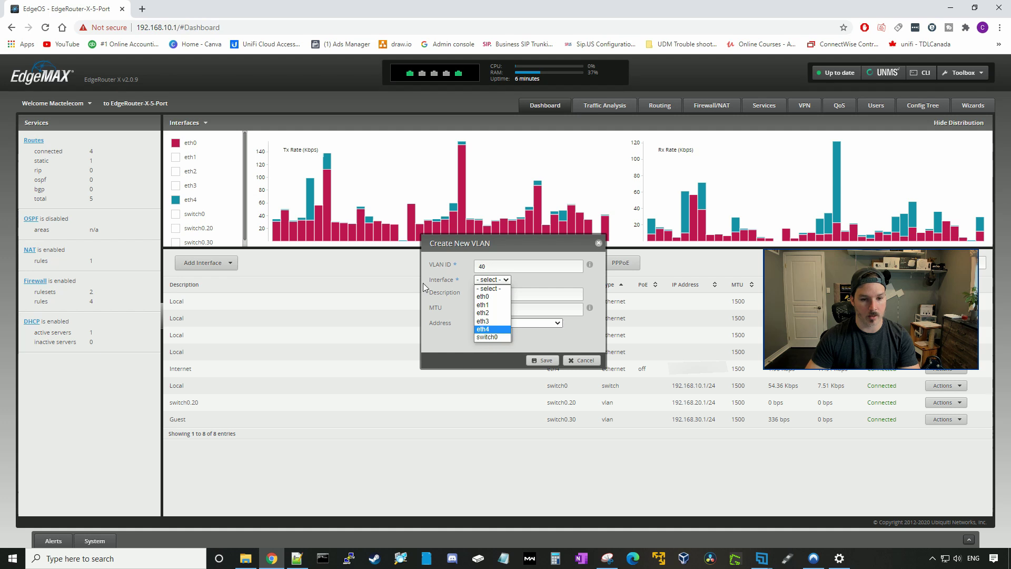
pyautogui.click(487, 337)
pyautogui.click(501, 293)
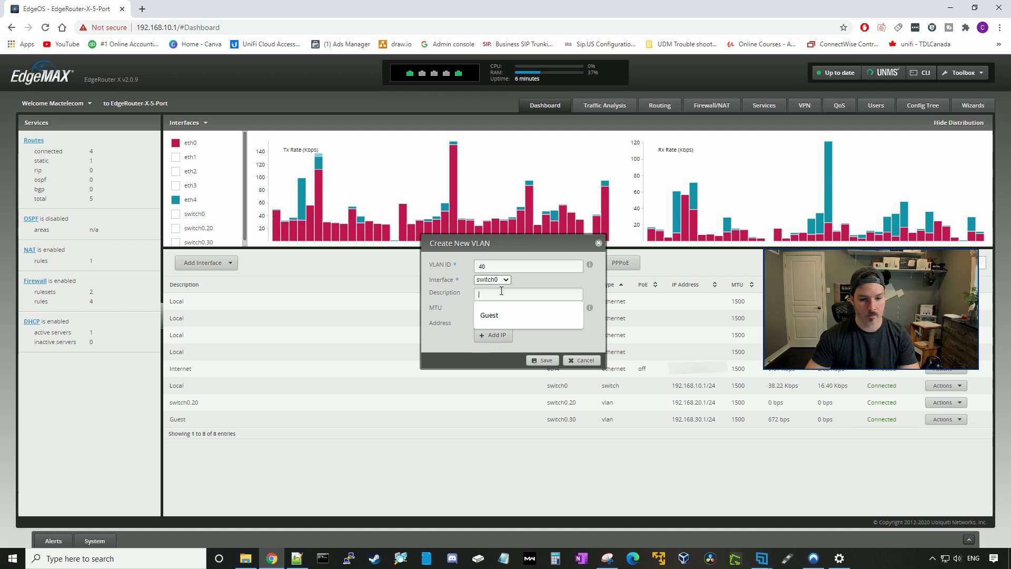
pyautogui.write('IoT')
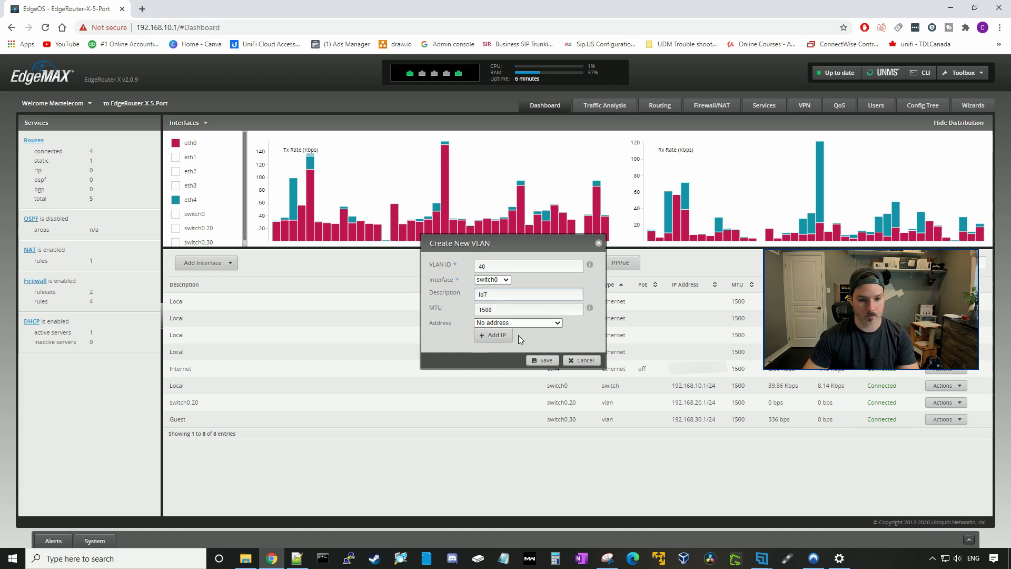
# Give the IoT VLAN the manual address 192.168.40.1/24 and save it.
pyautogui.click(519, 323)
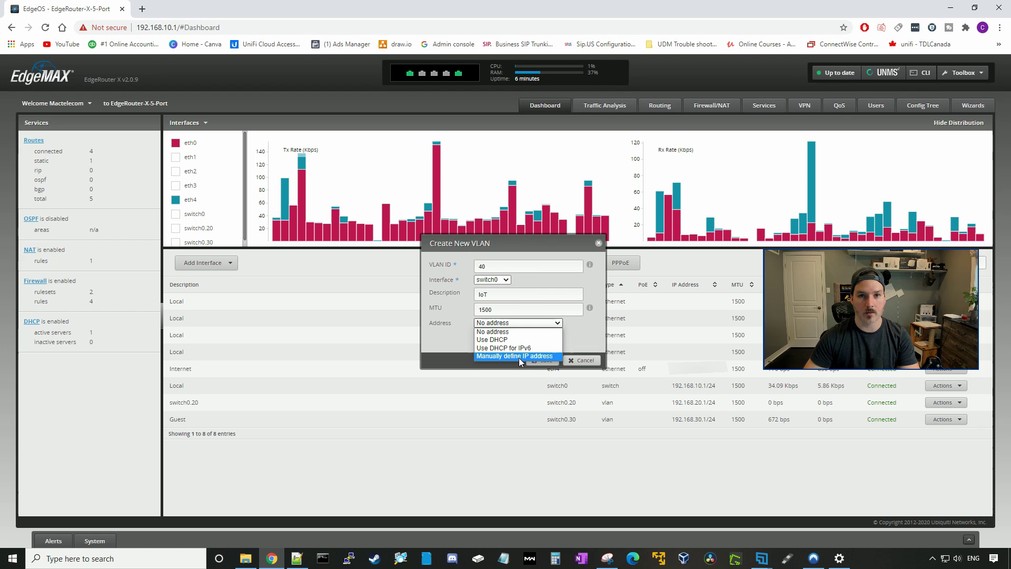
pyautogui.click(497, 357)
pyautogui.click(507, 344)
pyautogui.write('192.1')
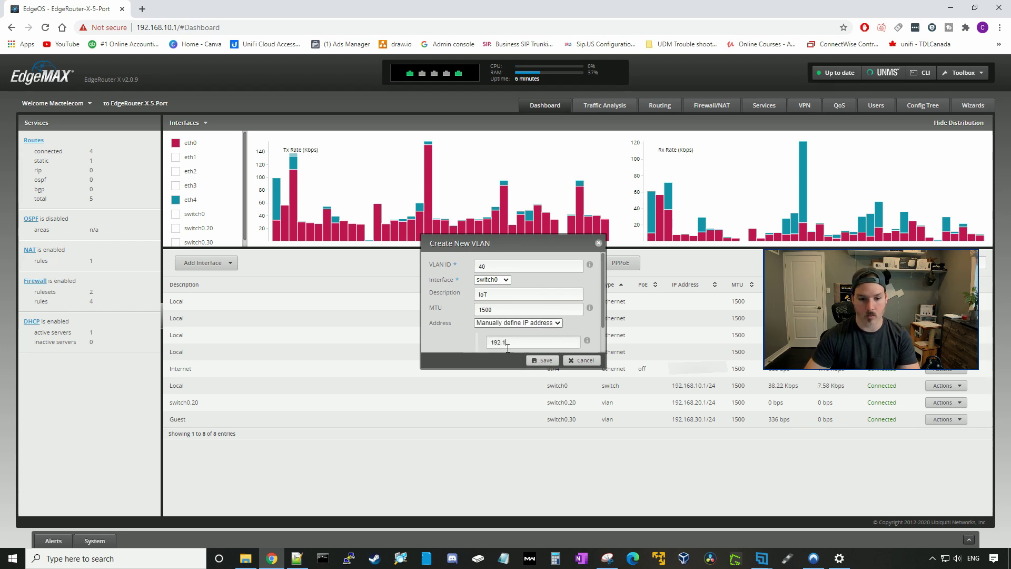
pyautogui.write('68.40.1/2')
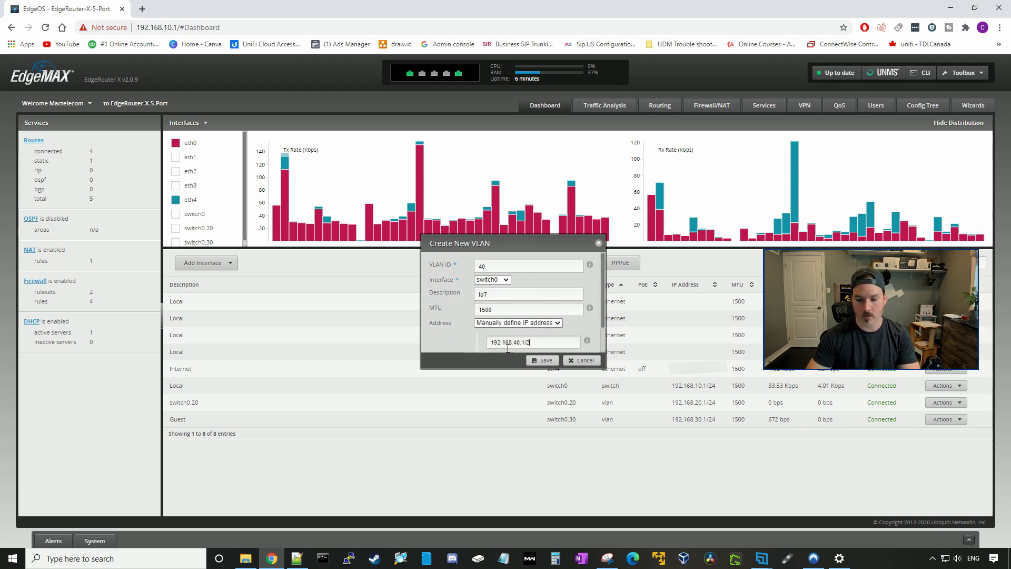
pyautogui.write('4')
pyautogui.click(543, 360)
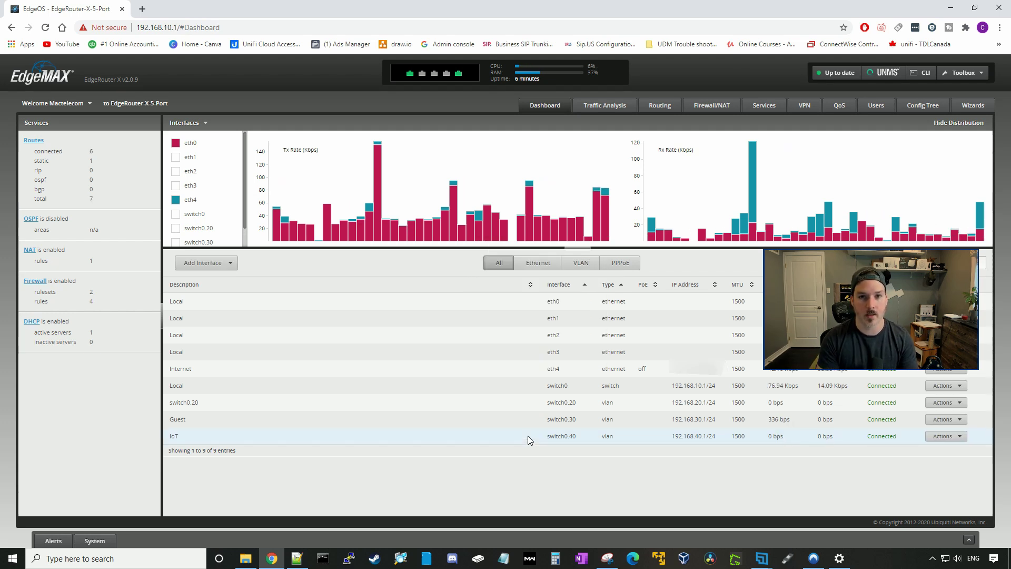
# Start a DHCP server named Staff for 192.168.20.0/24 with the range .10–.200.
pyautogui.click(767, 109)
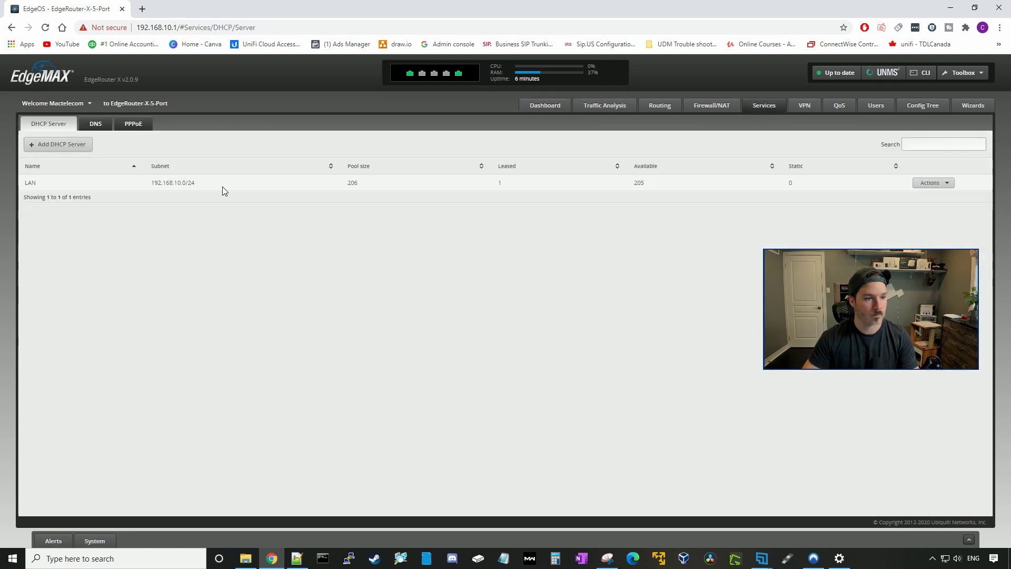
pyautogui.click(63, 149)
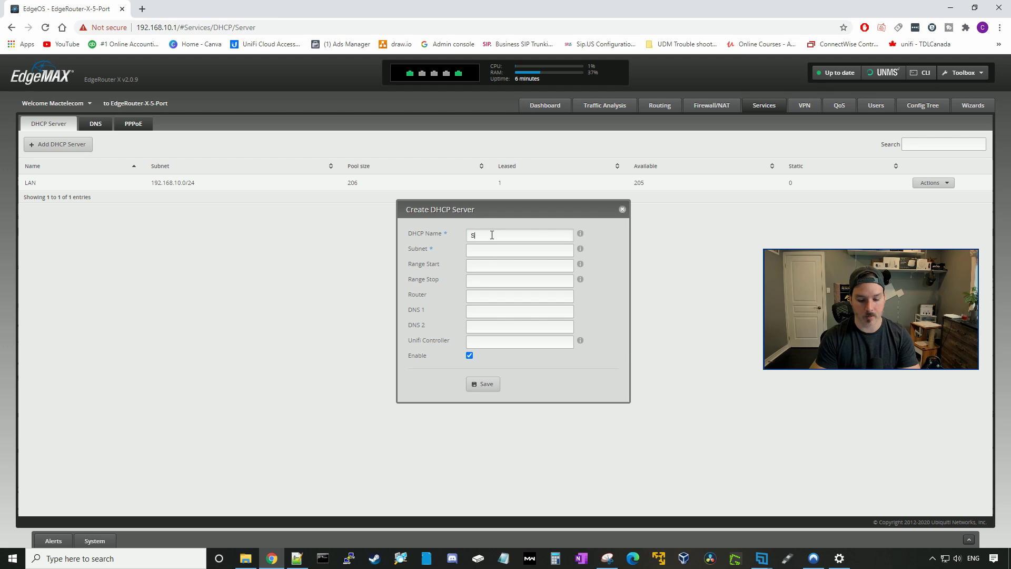
pyautogui.write('Staff')
pyautogui.click(484, 250)
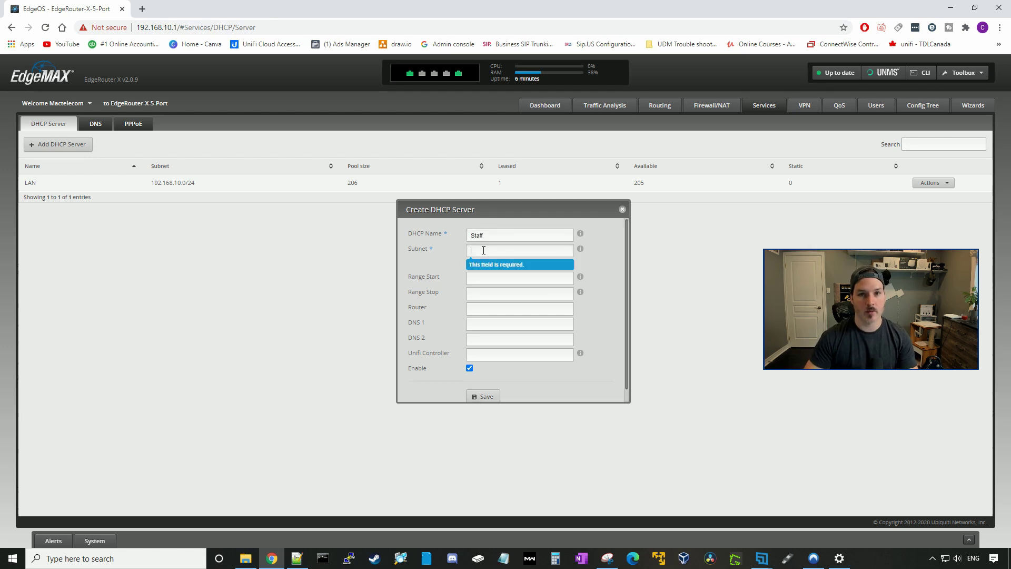
pyautogui.write('192.168.20.')
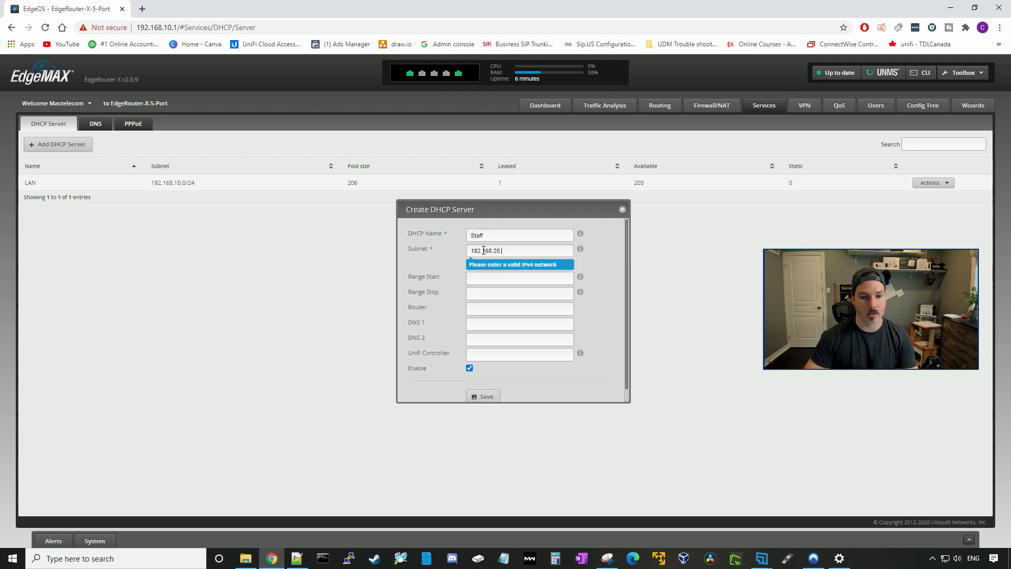
pyautogui.write('0/24')
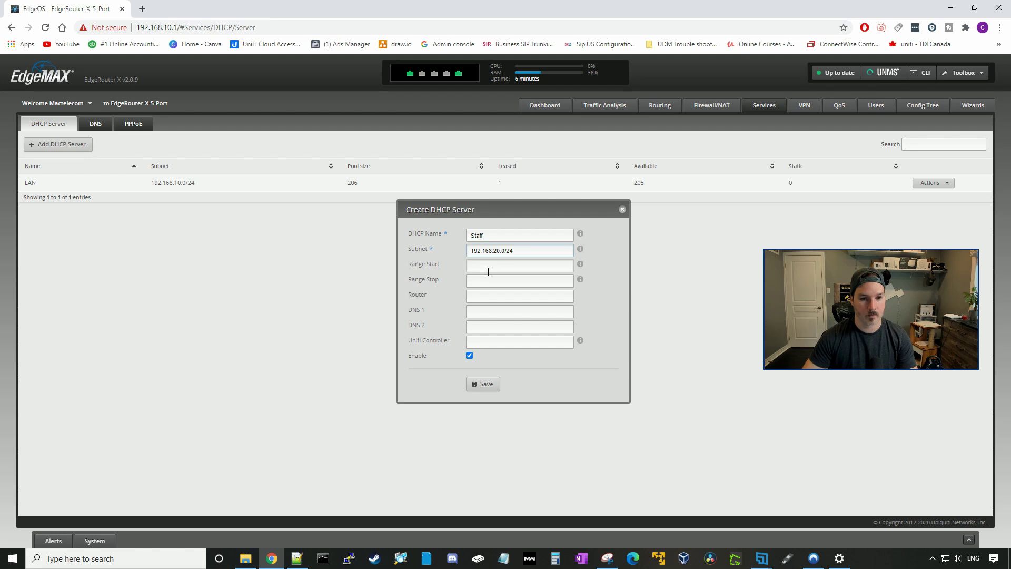
pyautogui.click(487, 267)
pyautogui.write('192.168.20.10')
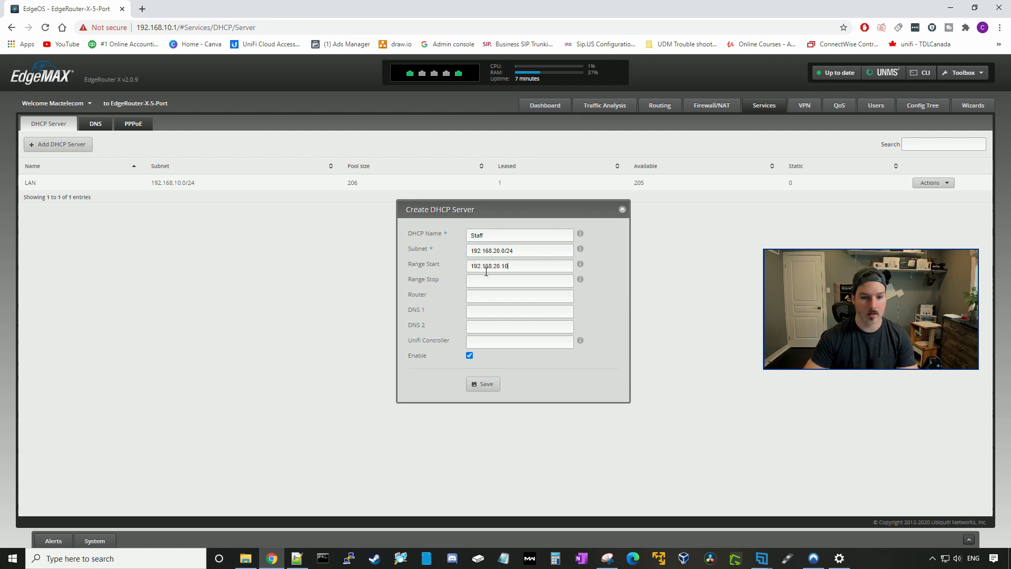
pyautogui.press('Tab')
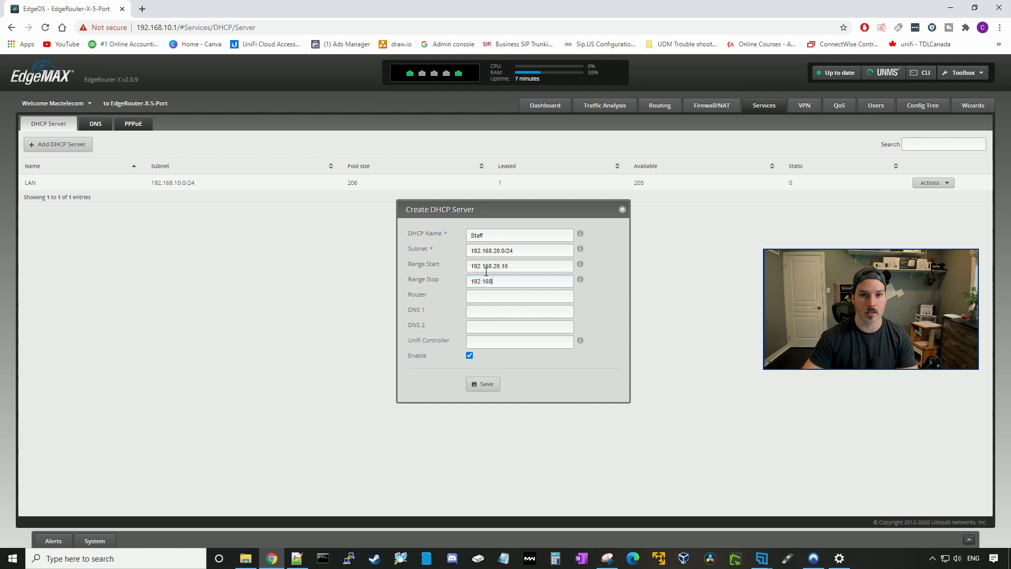
# Set the Staff server's gateway to 192.168.20.1 and DNS to 1.1.1.1 and 8.8.8.8, then save it.
pyautogui.click(478, 296)
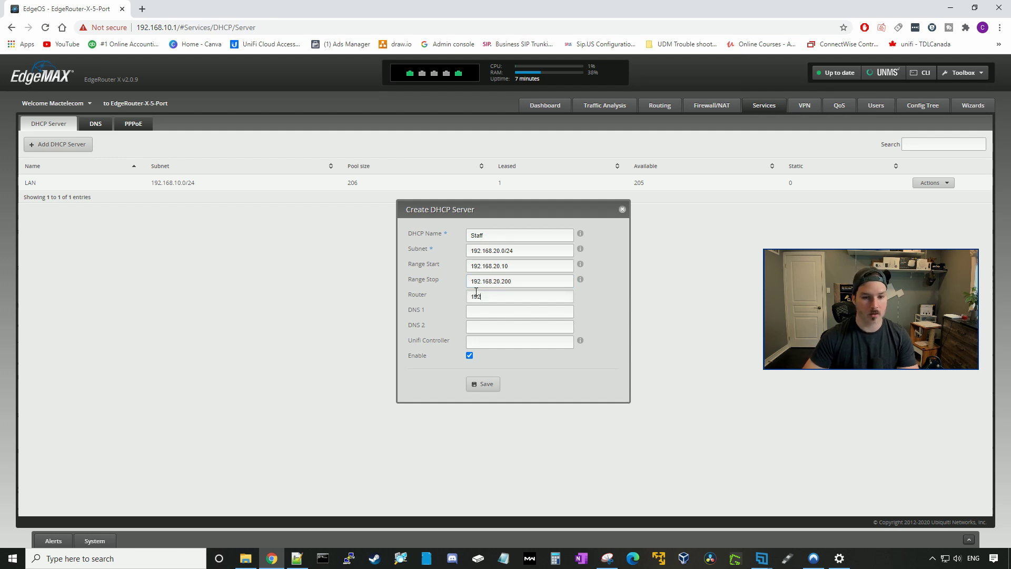
pyautogui.write('192.168.20.1')
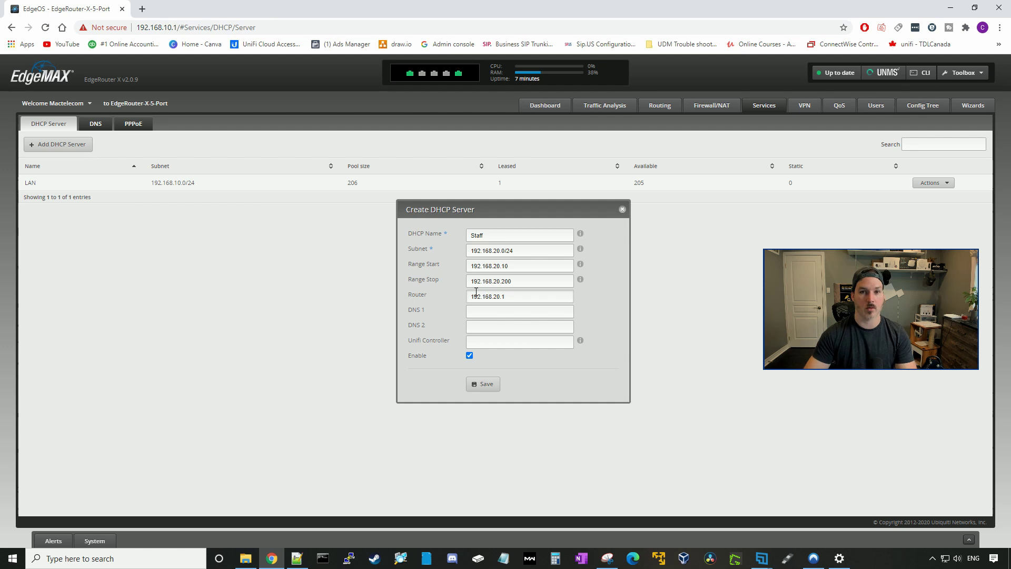
pyautogui.click(478, 309)
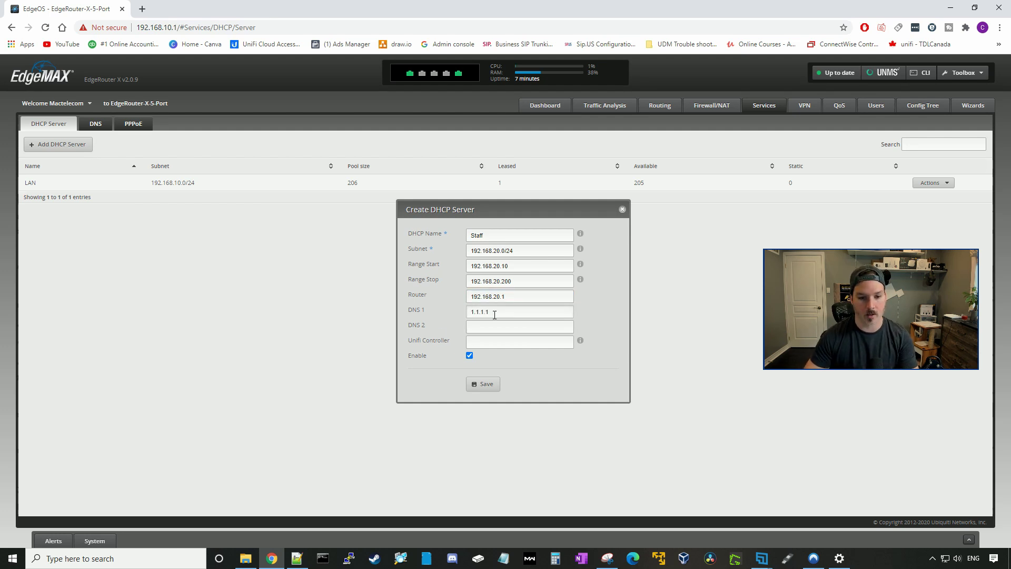
pyautogui.click(480, 326)
pyautogui.write('8.8.8.8')
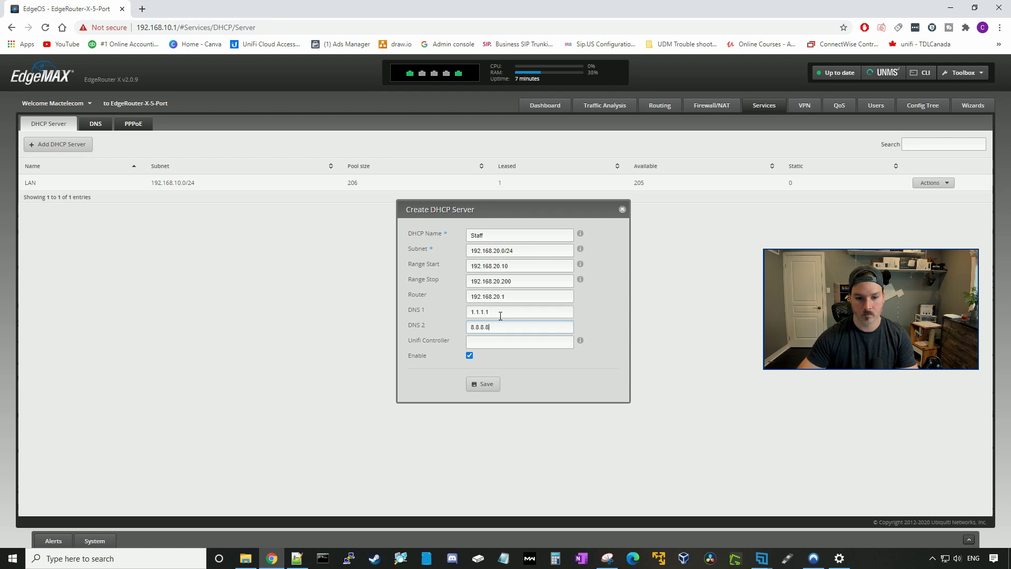
pyautogui.click(486, 384)
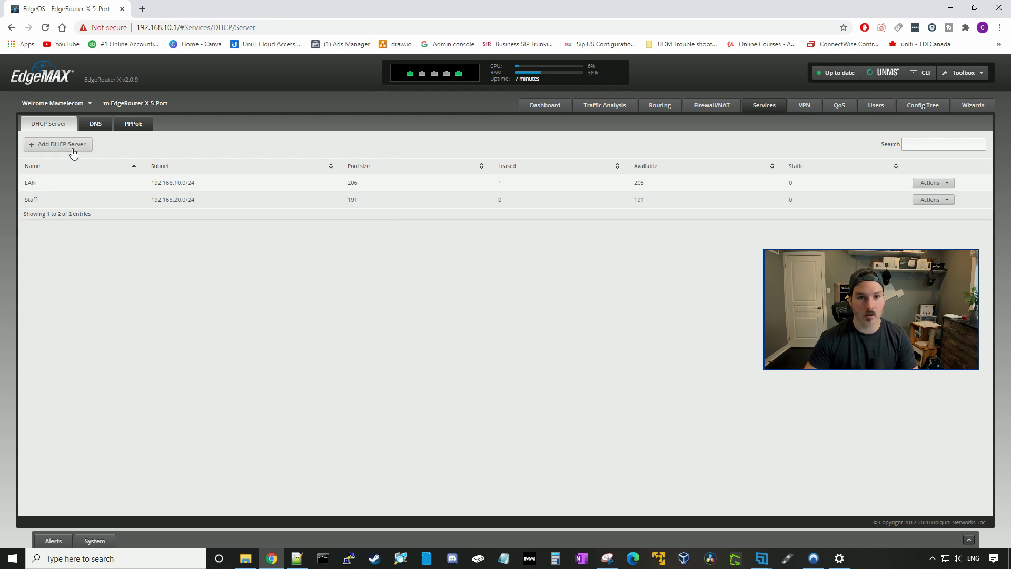
# Start a DHCP server named Guest for 192.168.30.0/24 with the range .10–.200.
pyautogui.click(69, 147)
pyautogui.click(523, 236)
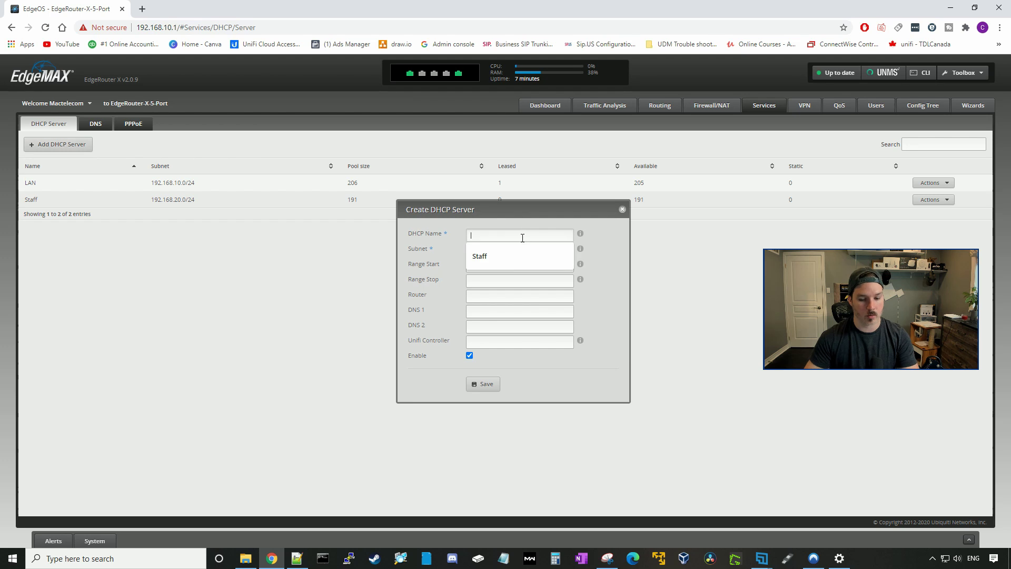
pyautogui.write('Guest')
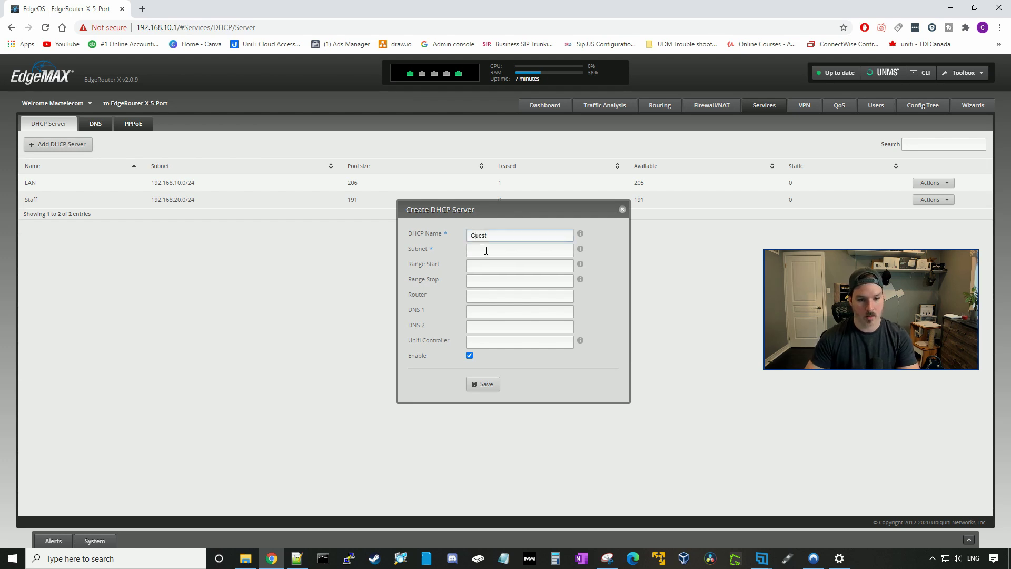
pyautogui.click(486, 251)
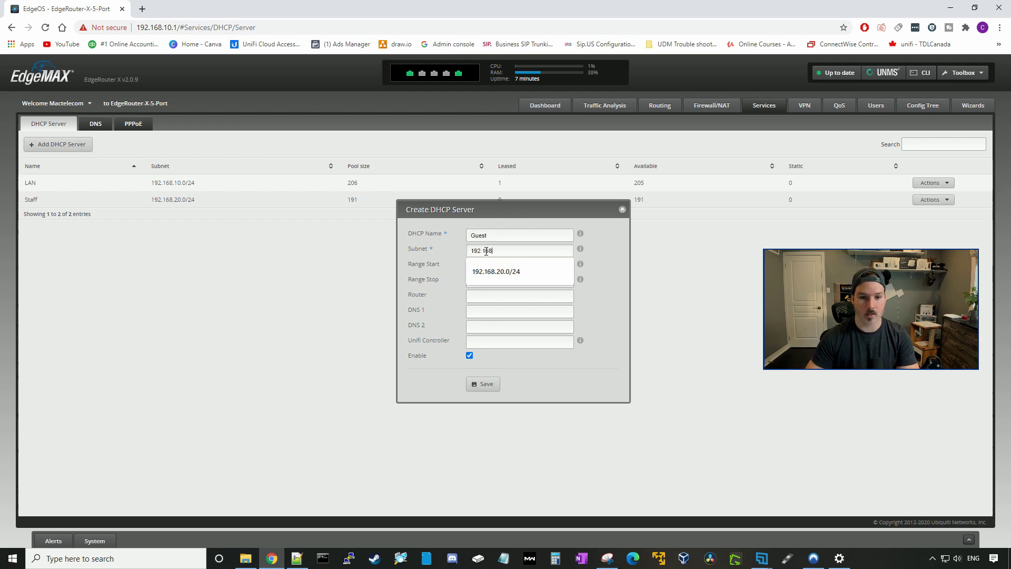
pyautogui.write('192.168.30.0/24')
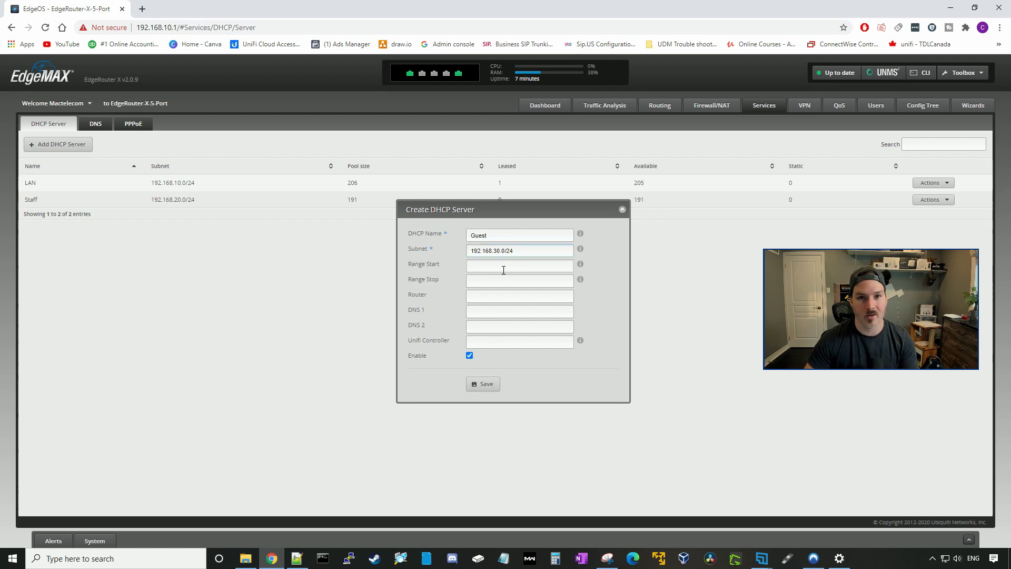
pyautogui.click(504, 268)
pyautogui.write('192.16')
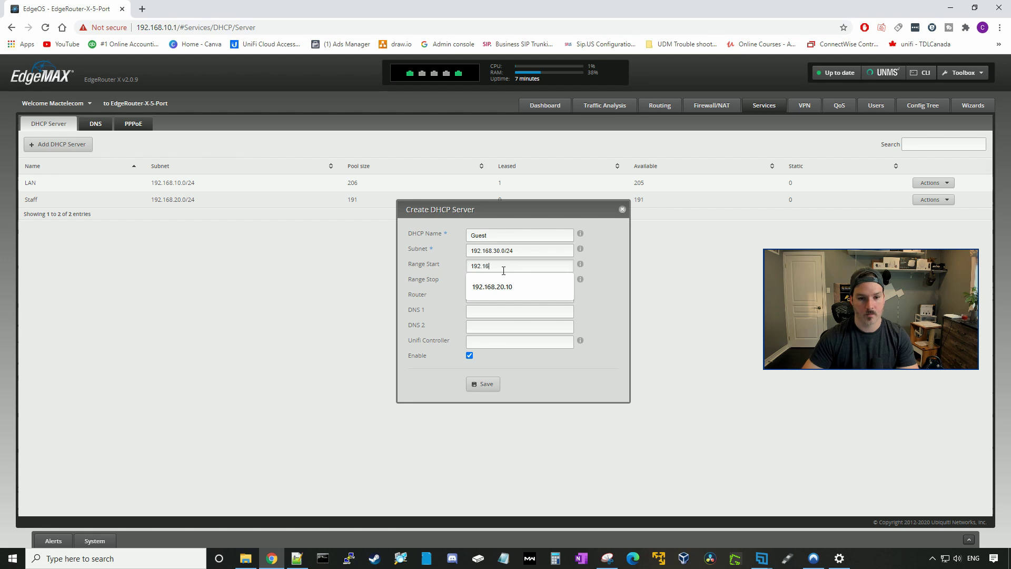
pyautogui.write('8.30.10')
pyautogui.click(499, 282)
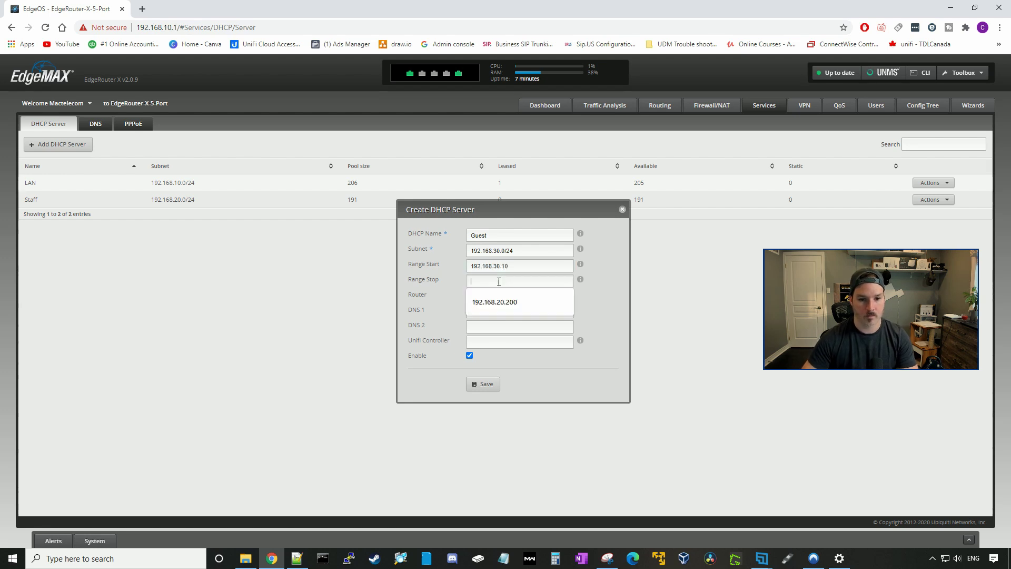
pyautogui.write('192.168.30.200')
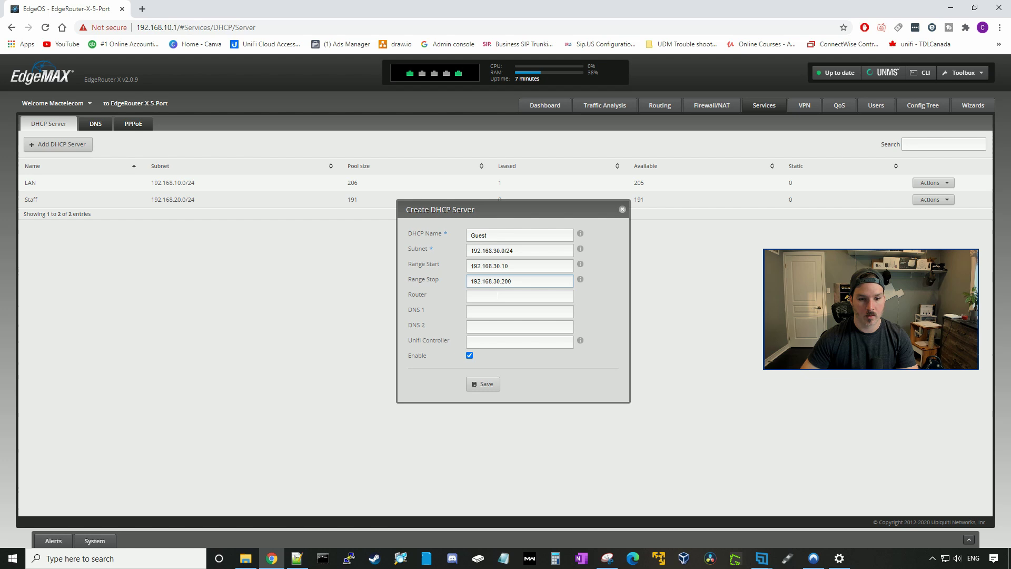
# Set the Guest server's gateway to 192.168.30.1 and DNS to 1.1.1.1 and 8.8.8.8, then save it.
pyautogui.click(496, 296)
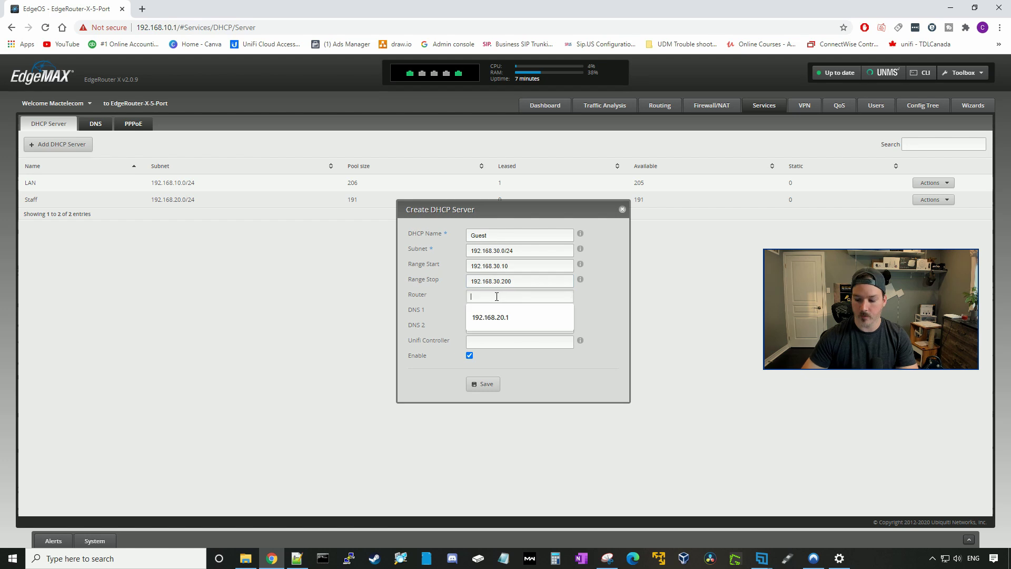
pyautogui.write('192.168.30.1')
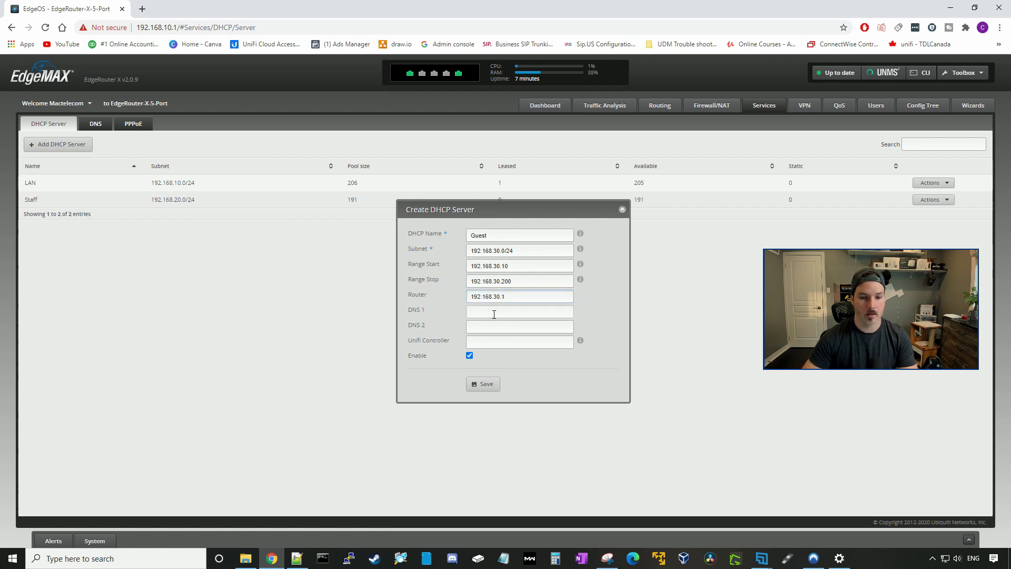
pyautogui.click(494, 314)
pyautogui.click(489, 331)
pyautogui.click(490, 327)
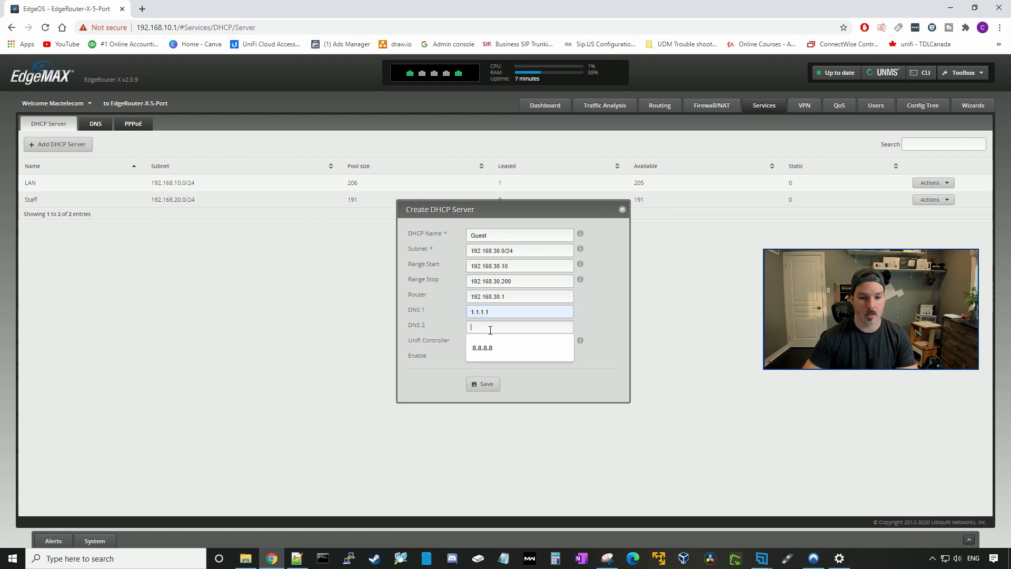
pyautogui.click(487, 346)
pyautogui.click(482, 384)
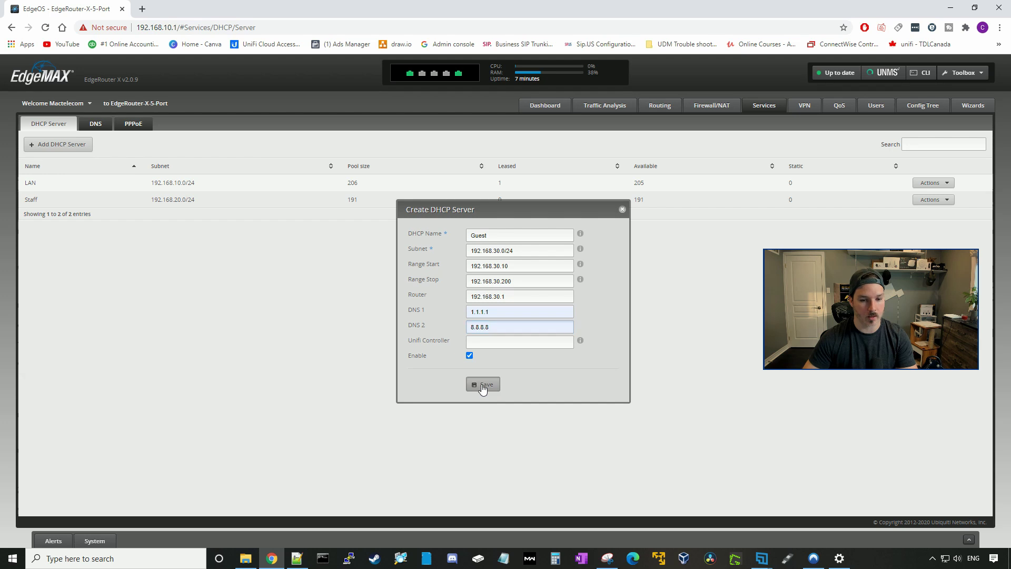
# Start a DHCP server named IoT for the subnet 192.168.40.0/24.
pyautogui.click(90, 146)
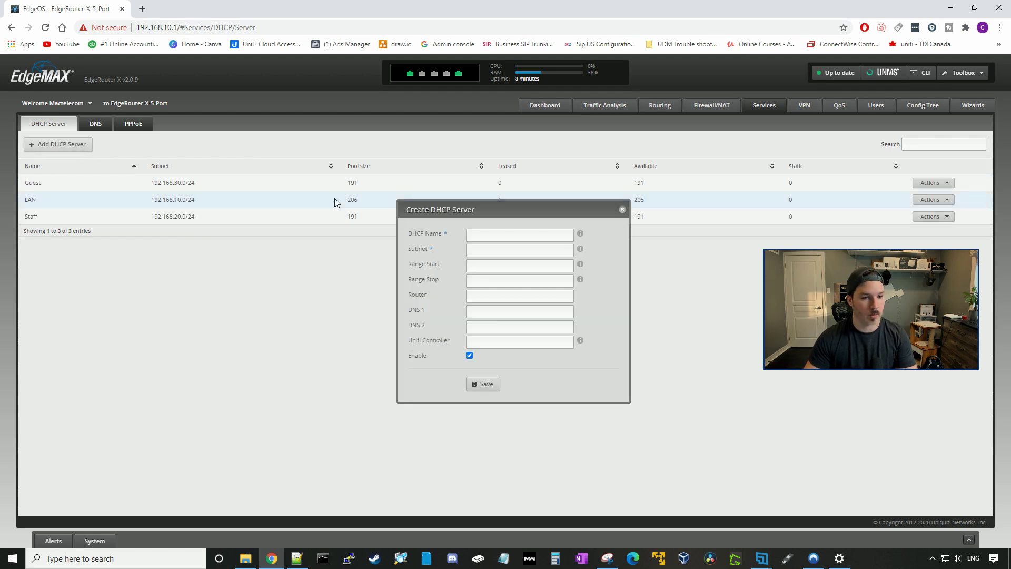
pyautogui.click(487, 233)
pyautogui.write('Io')
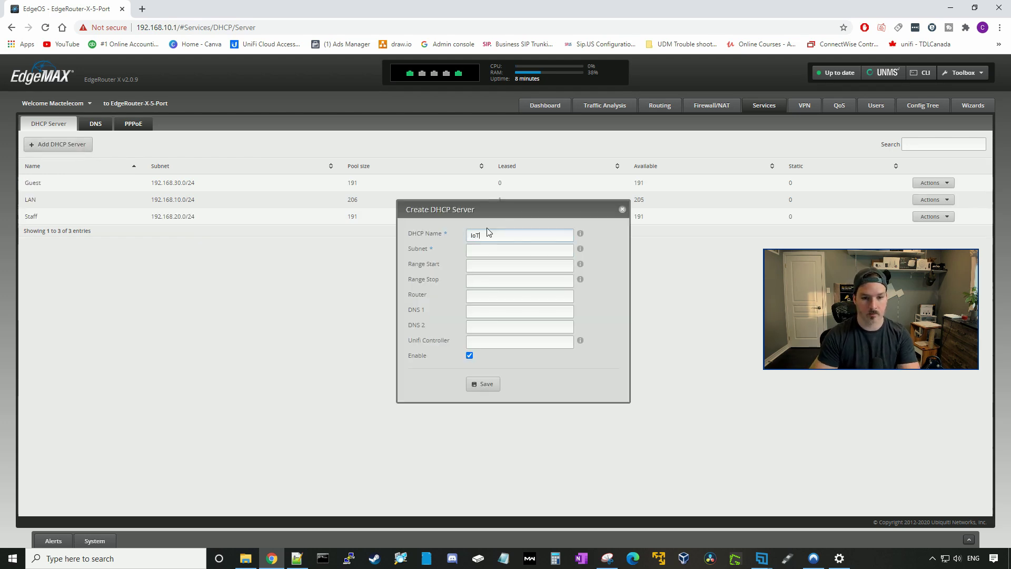
pyautogui.write('T')
pyautogui.click(514, 251)
pyautogui.write('192.168.40.0')
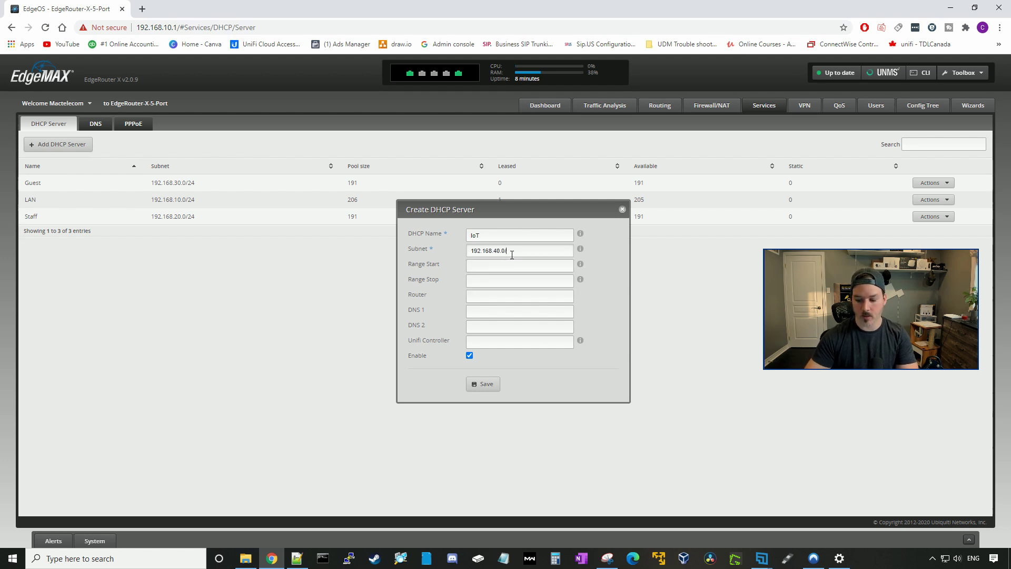
pyautogui.write('/24')
# Fill in the IoT pool range .10–.200, gateway 192.168.40.1 and DNS 8.8.8.8.
pyautogui.click(506, 265)
pyautogui.write('192.168.40.10')
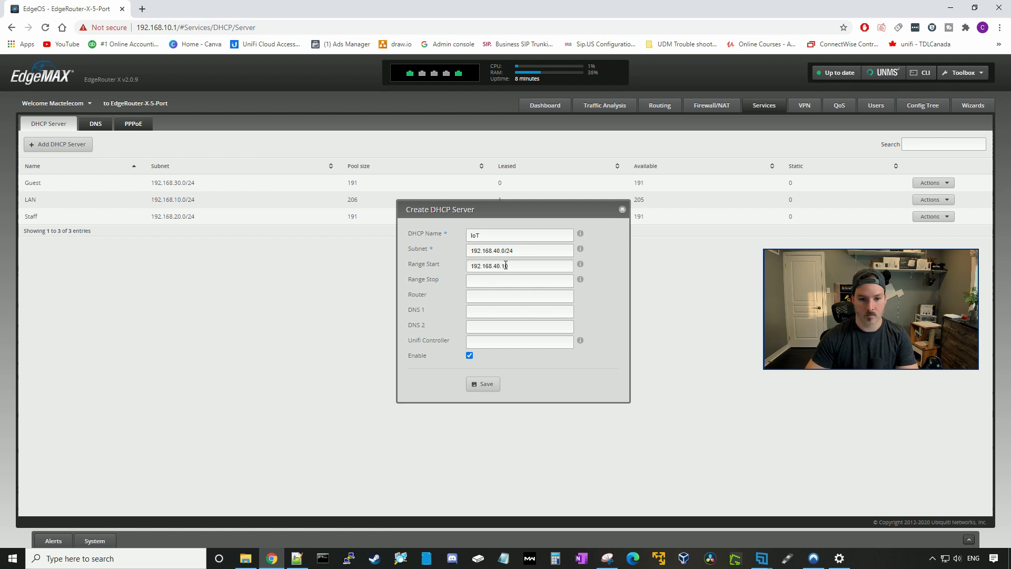
pyautogui.press('Tab')
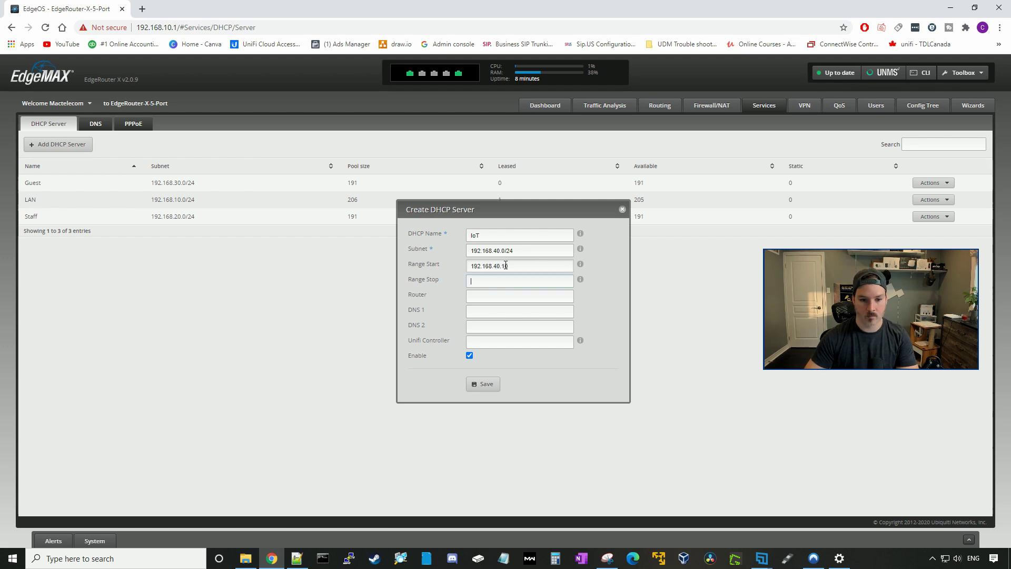
pyautogui.write('192.168.40.200')
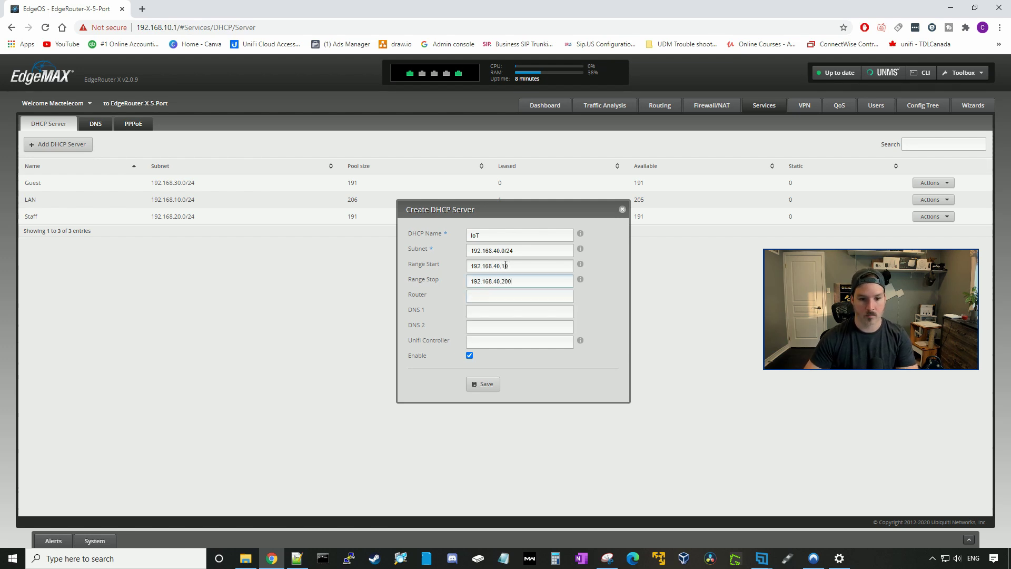
pyautogui.press('Tab')
pyautogui.write('192.168.40.')
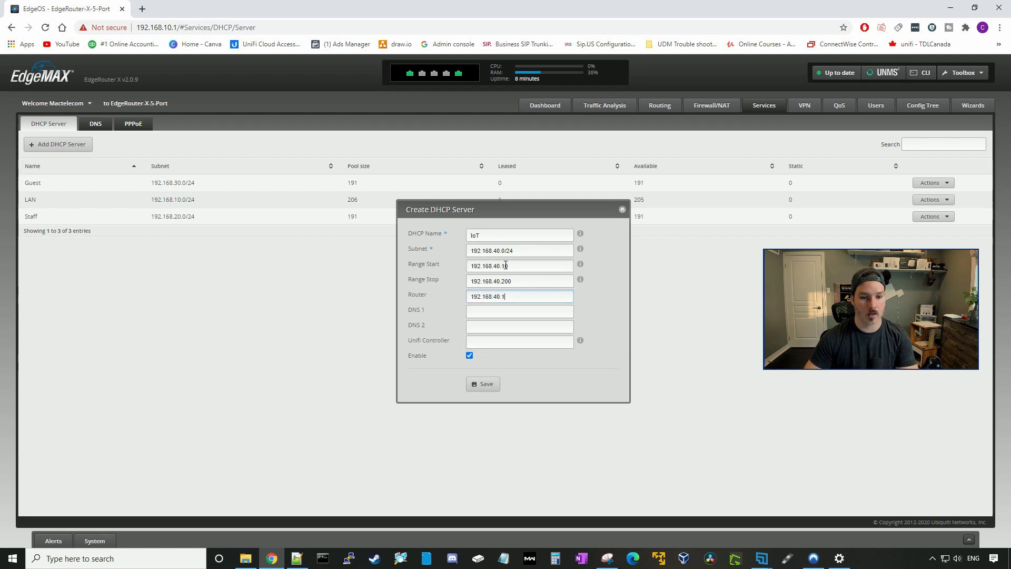
pyautogui.press('Tab')
pyautogui.write('8.8.8.8')
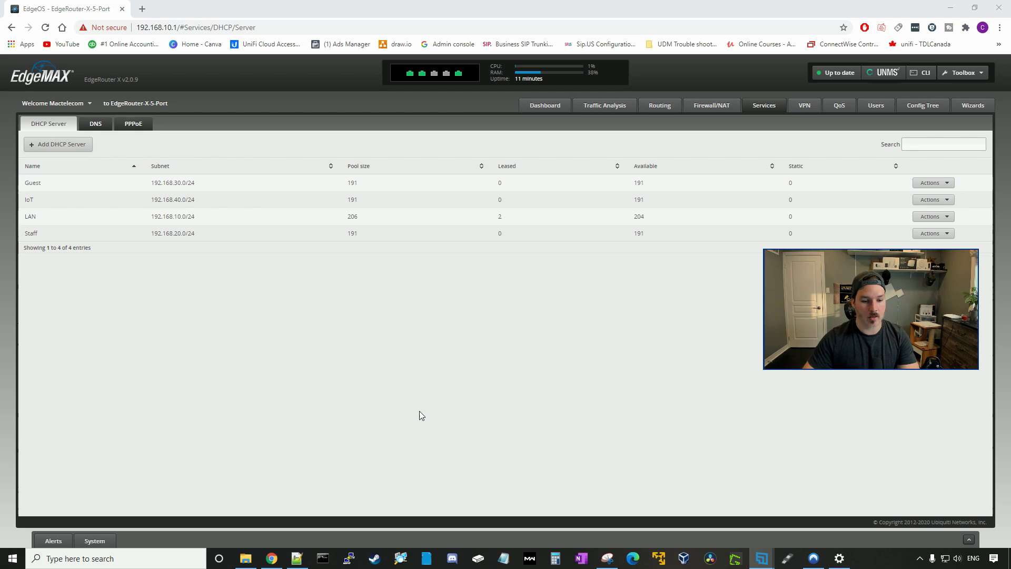
# Circle the router's and switch's first ports in red on the network diagram, then return to the browser.
pyautogui.click(608, 558)
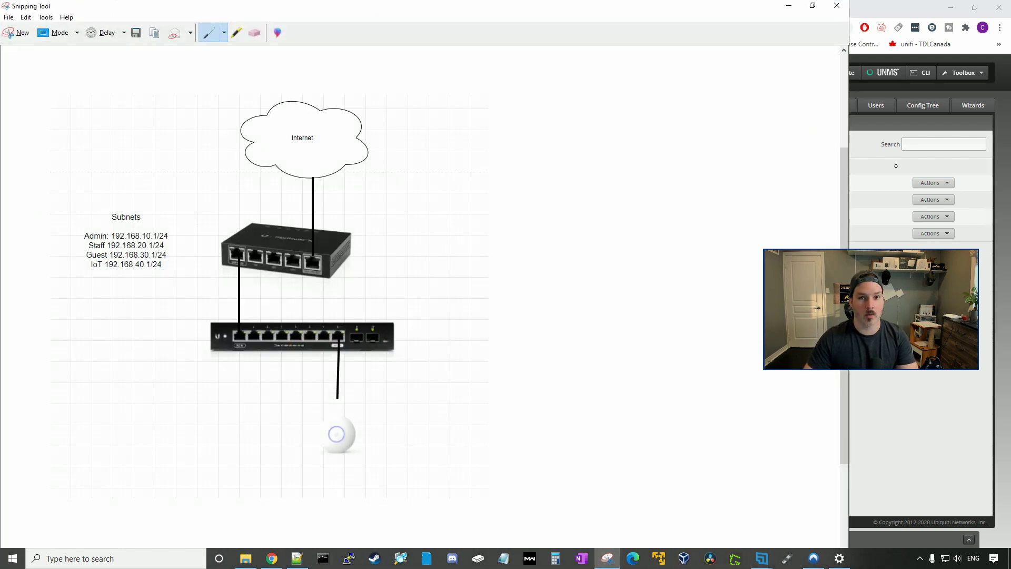
pyautogui.moveTo(255, 249)
pyautogui.mouseDown()
pyautogui.moveTo(222, 270)
pyautogui.moveTo(227, 247)
pyautogui.mouseUp()
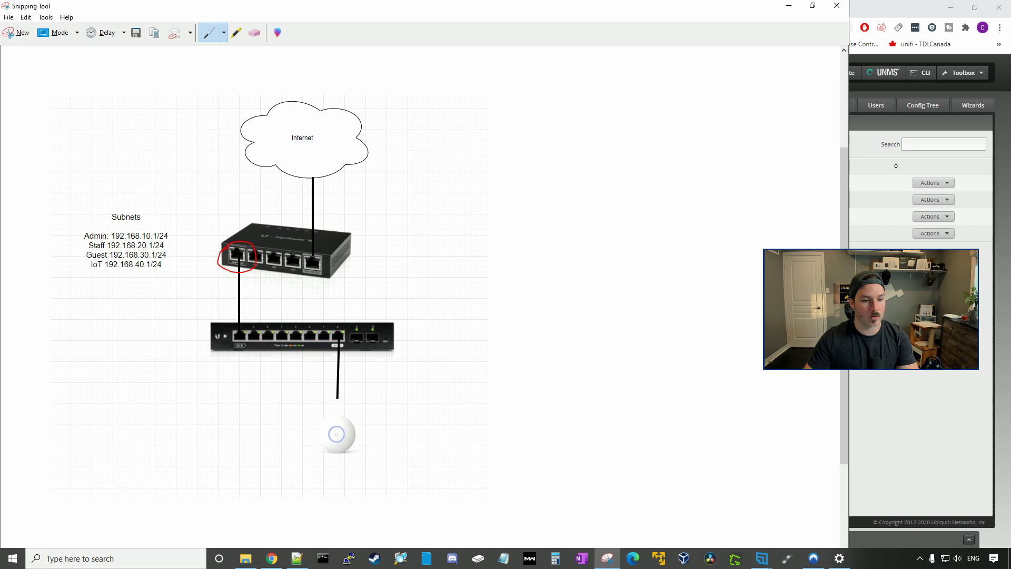
pyautogui.moveTo(235, 319)
pyautogui.mouseDown()
pyautogui.moveTo(244, 355)
pyautogui.moveTo(235, 320)
pyautogui.mouseUp()
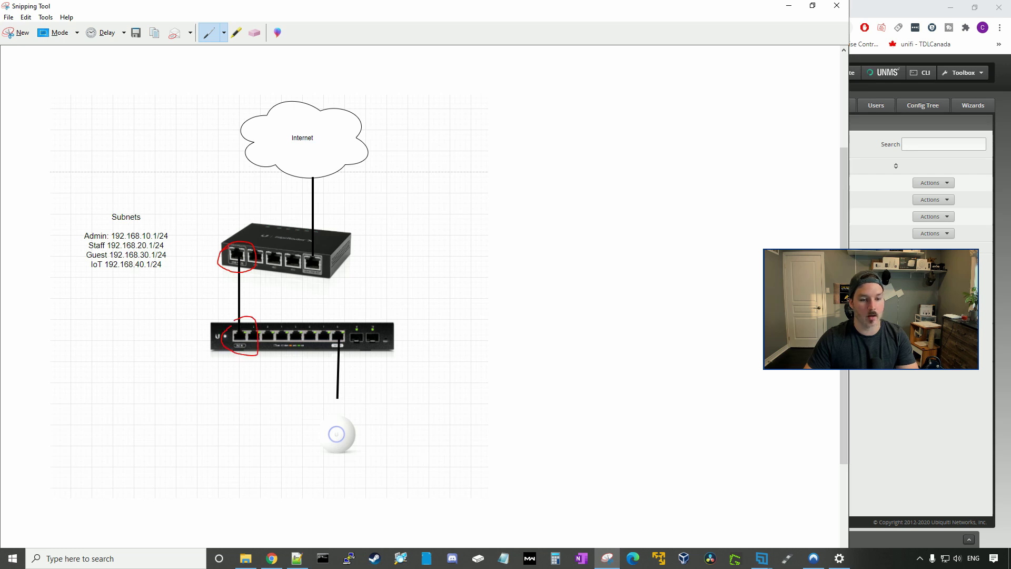
pyautogui.hotkey('alt', 'Tab')
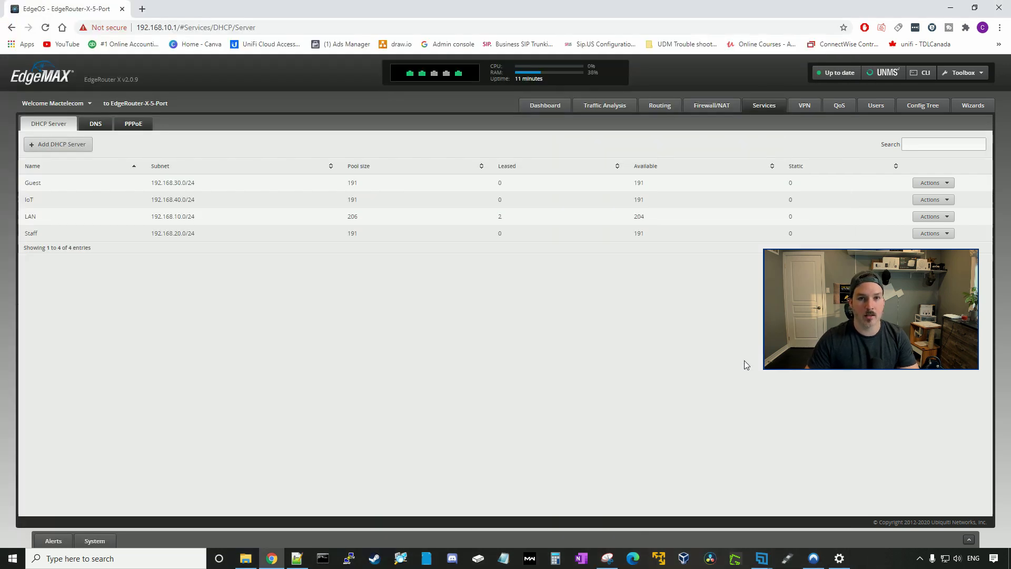
# Show the EdgeOS Dashboard interface list and bring up the actions for switch0.
pyautogui.click(556, 111)
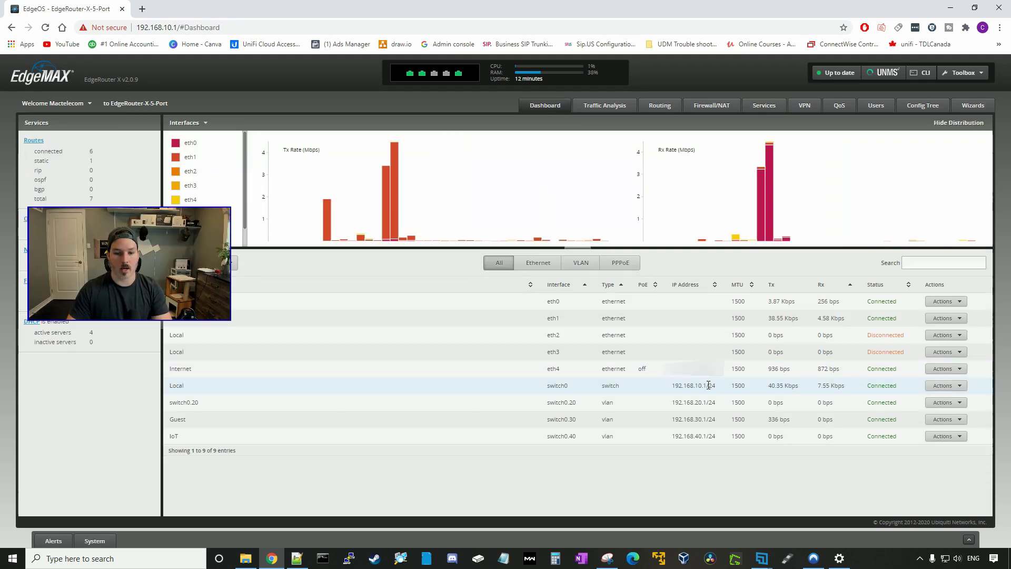
pyautogui.click(942, 385)
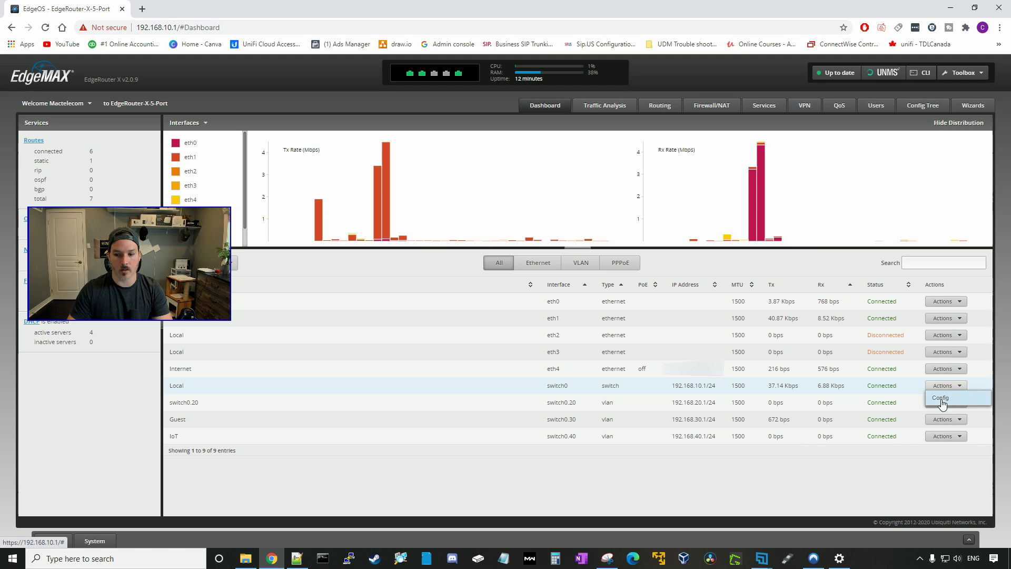
# Make switch0 VLAN aware with only eth0 as a port, carrying VLANs 20,30,40, and save.
pyautogui.click(943, 404)
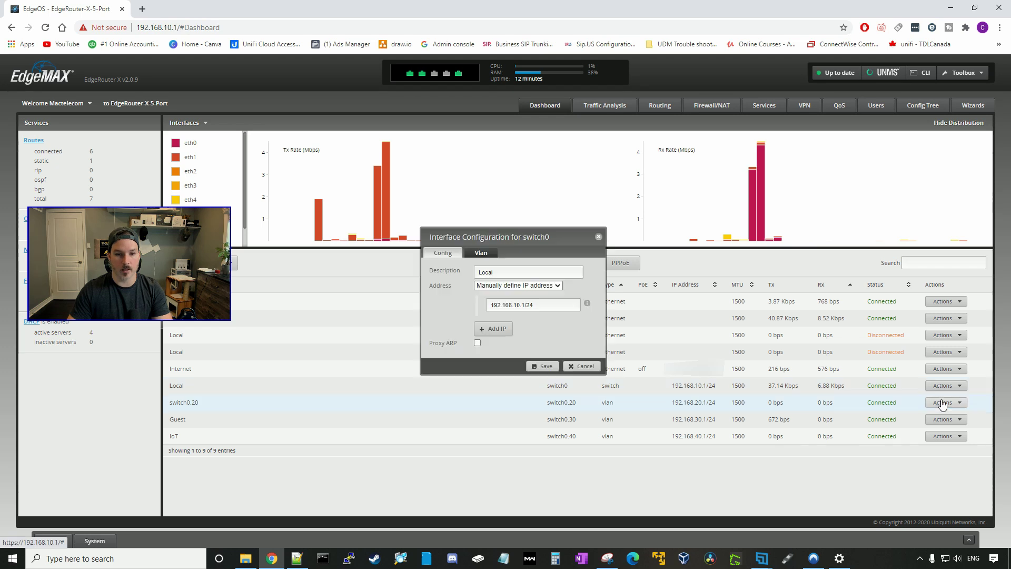
pyautogui.click(487, 253)
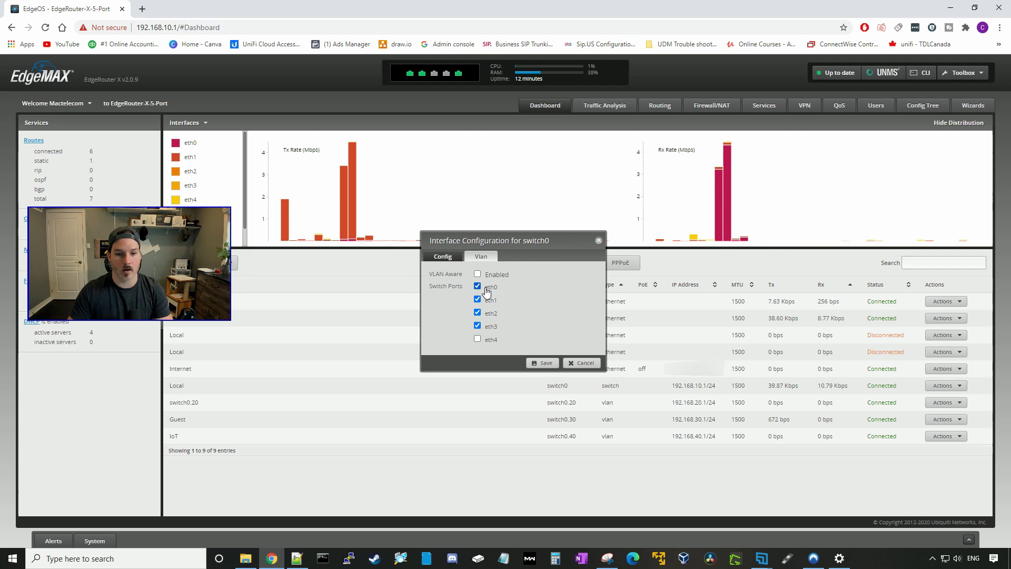
pyautogui.click(477, 299)
pyautogui.click(477, 312)
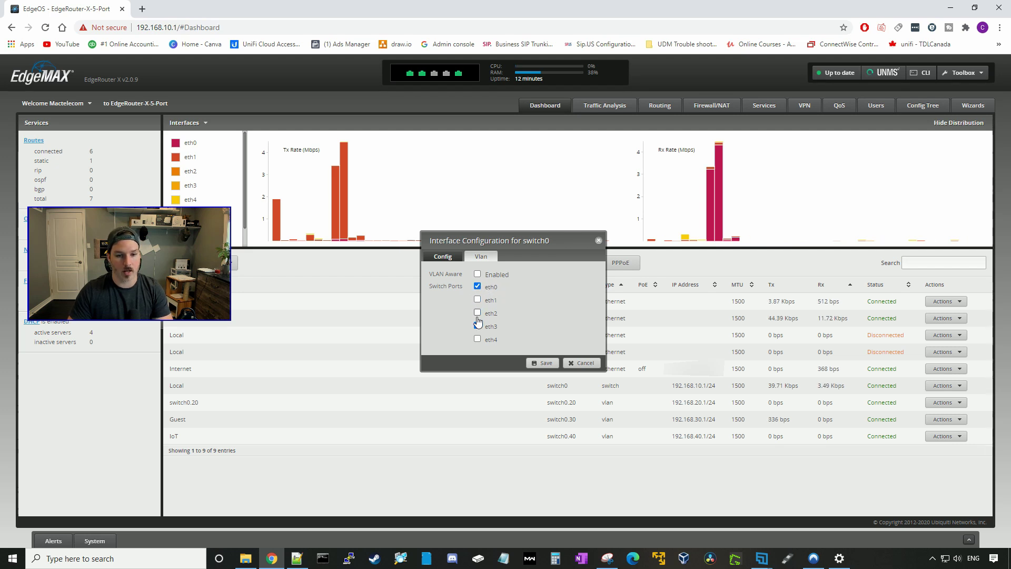
pyautogui.click(477, 325)
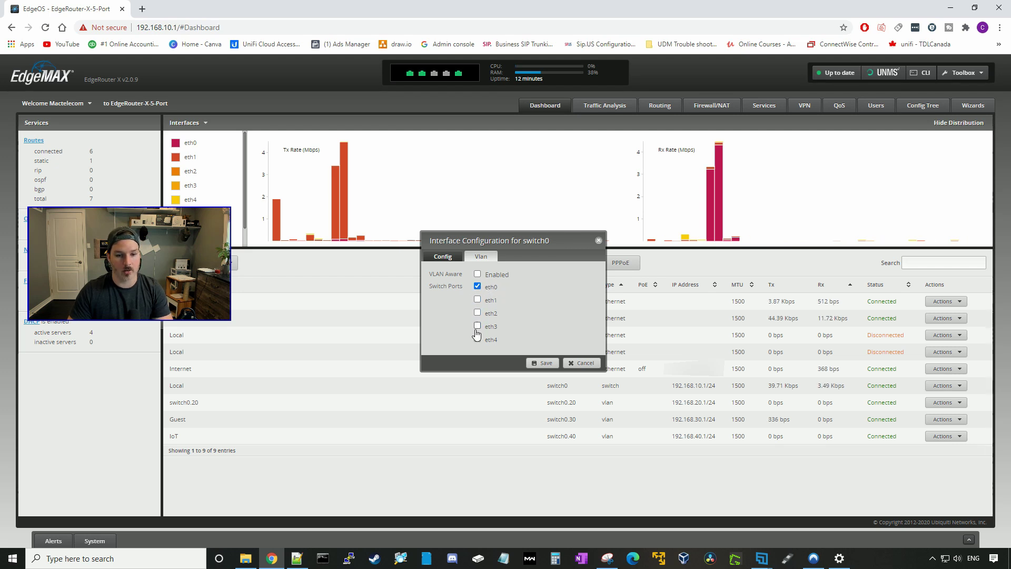
pyautogui.click(477, 274)
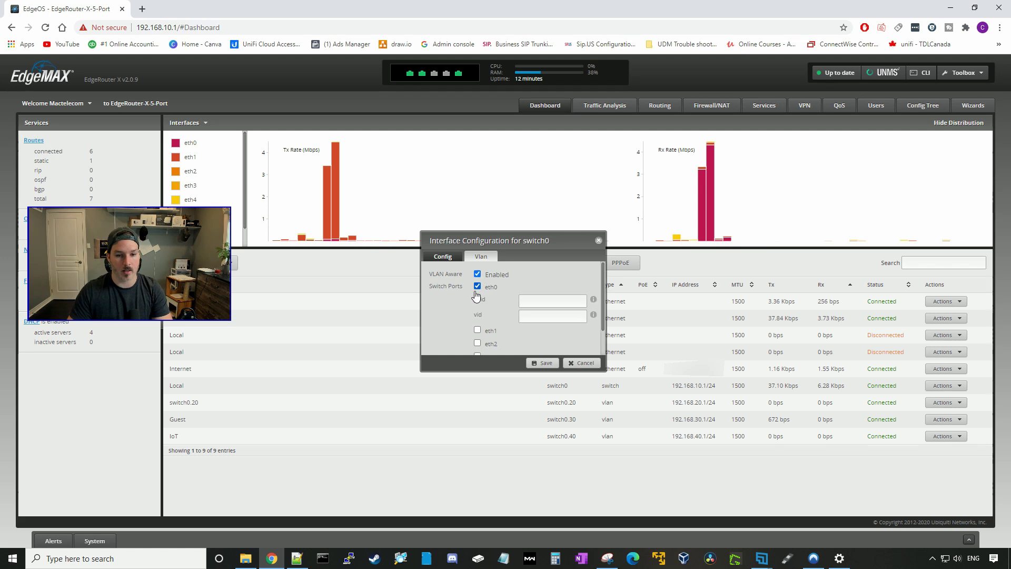
pyautogui.click(528, 314)
pyautogui.write('2')
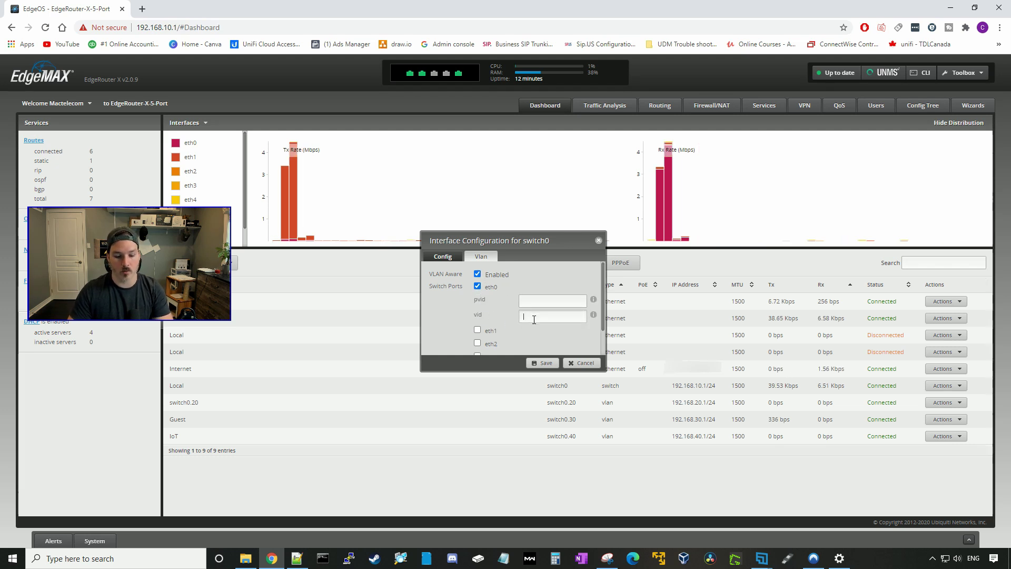
pyautogui.write('0,30')
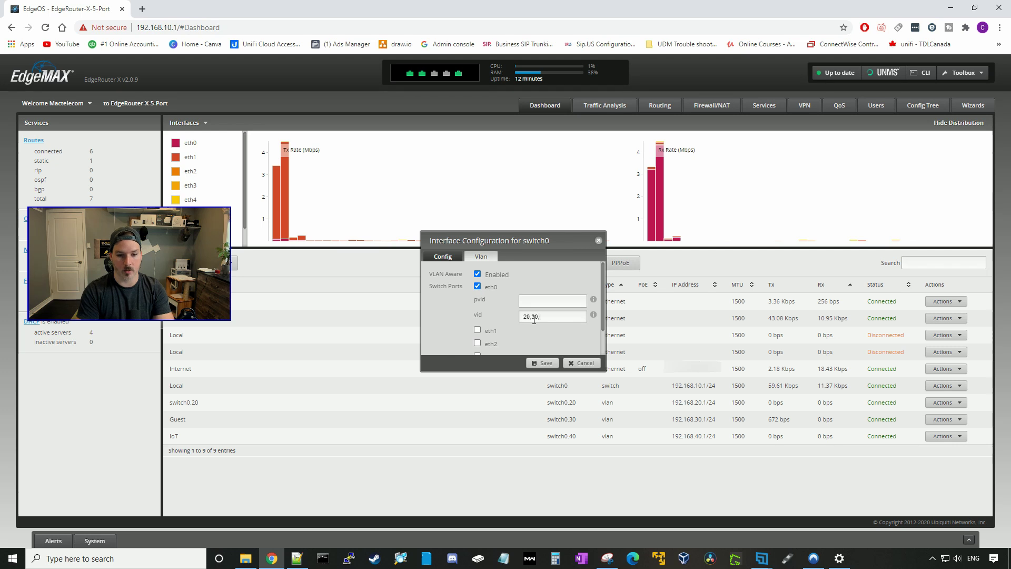
pyautogui.write(',40')
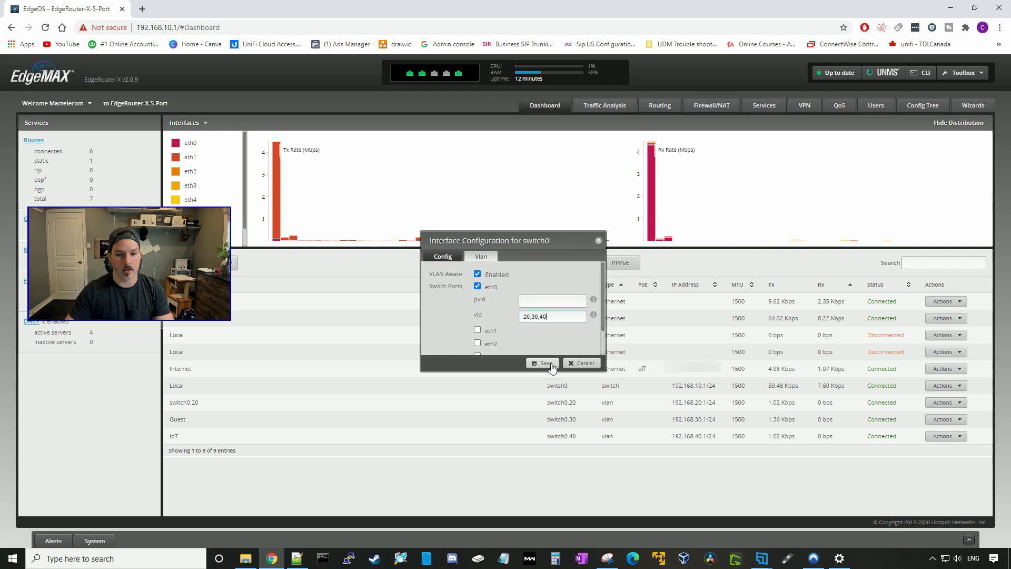
pyautogui.click(545, 363)
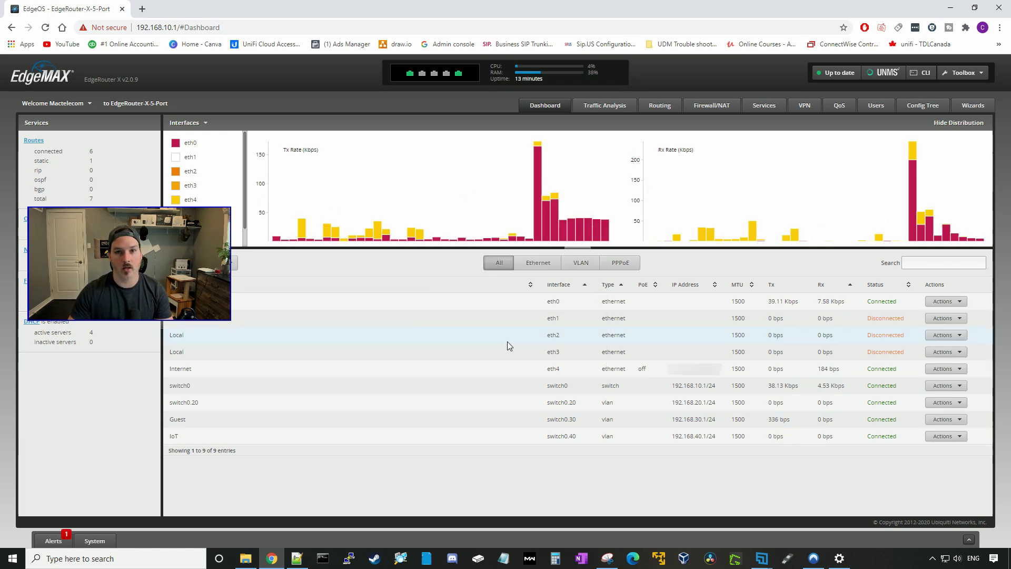
# Copy the lease address 192.168.10.39 from the LAN DHCP leases and paste it into a new tab.
pyautogui.click(770, 109)
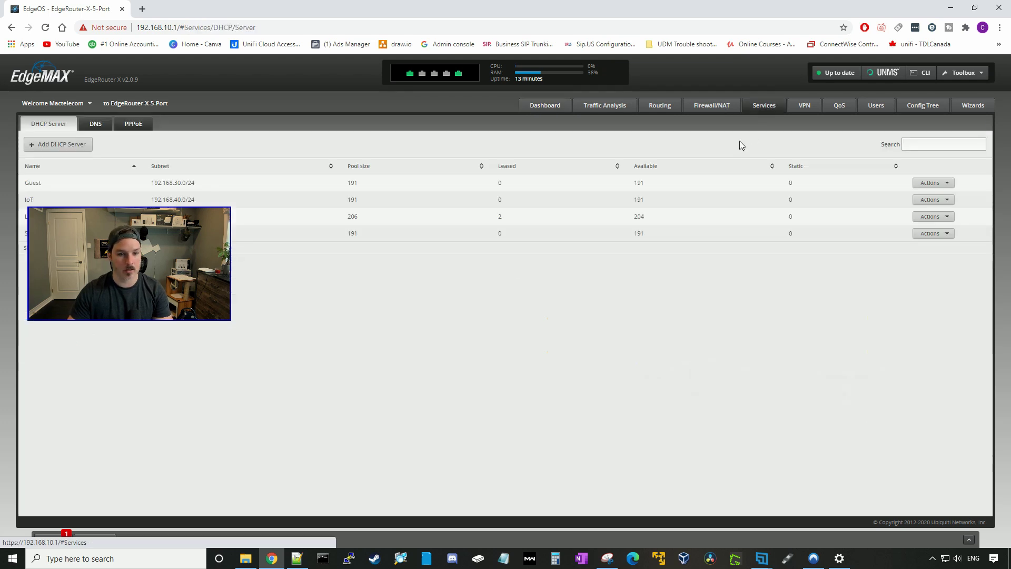
pyautogui.click(929, 216)
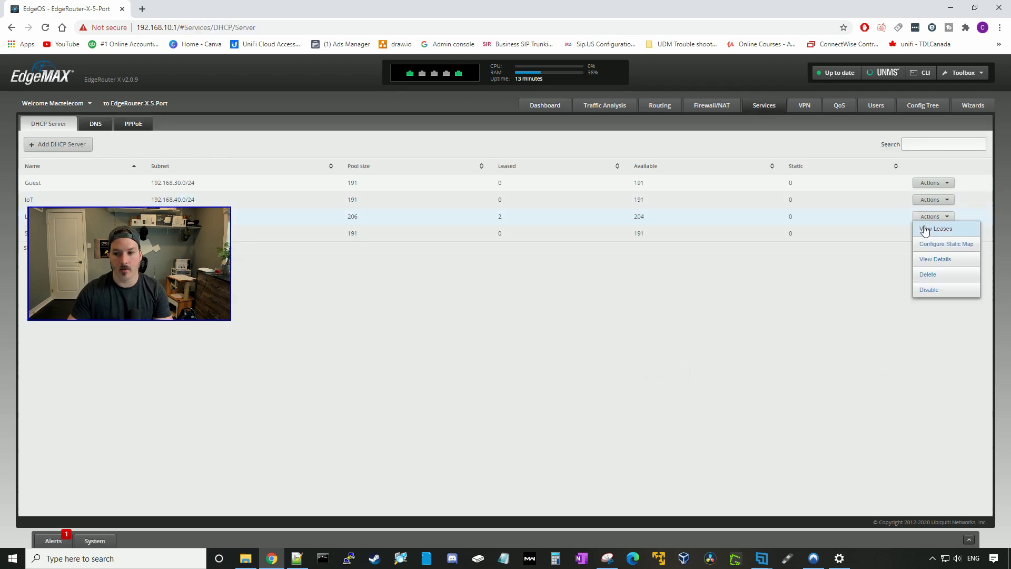
pyautogui.click(930, 230)
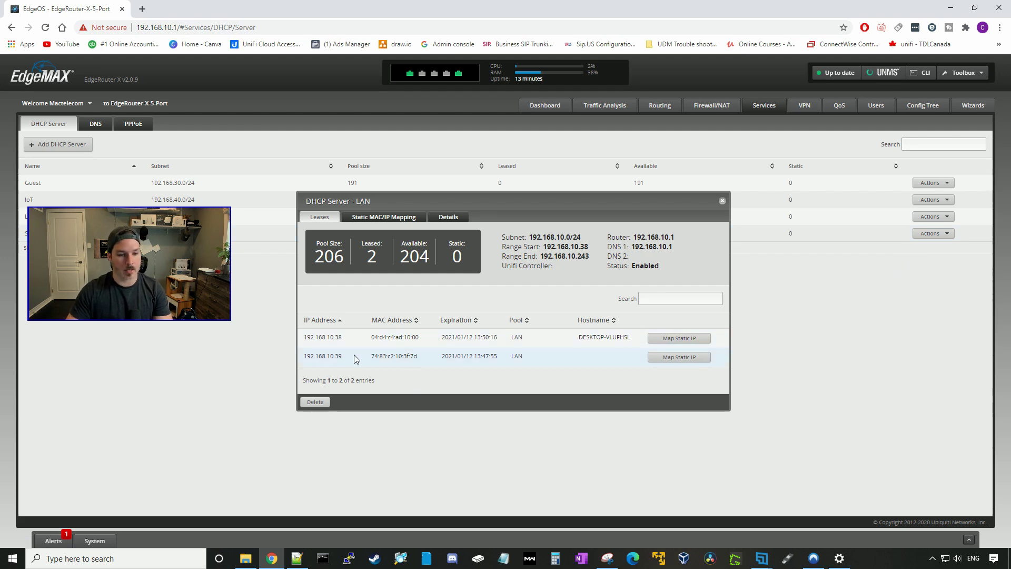
pyautogui.moveTo(343, 358); pyautogui.dragTo(304, 356)
pyautogui.hotkey('ctrl', 'c')
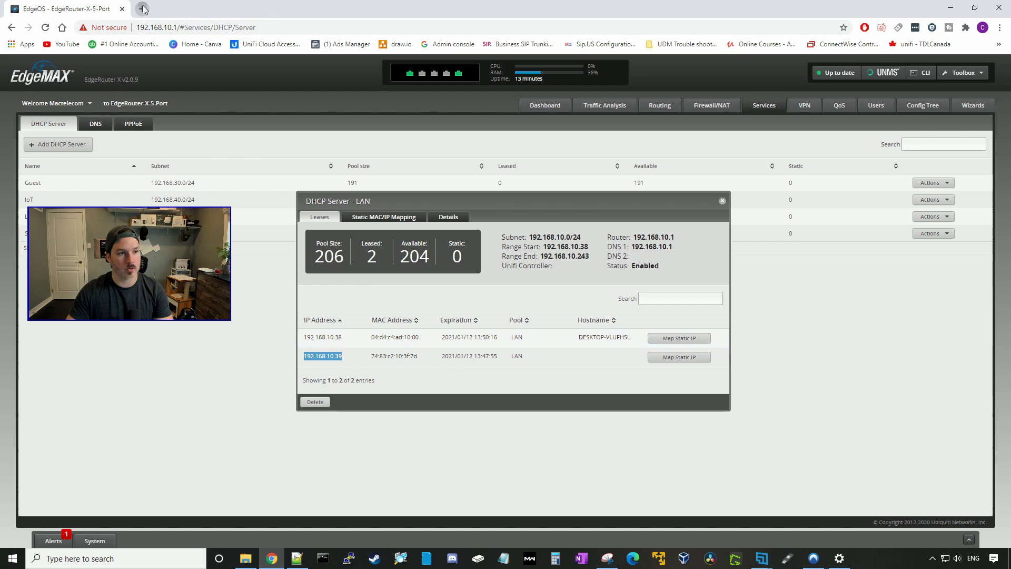
pyautogui.click(141, 8)
pyautogui.hotkey('ctrl', 'v')
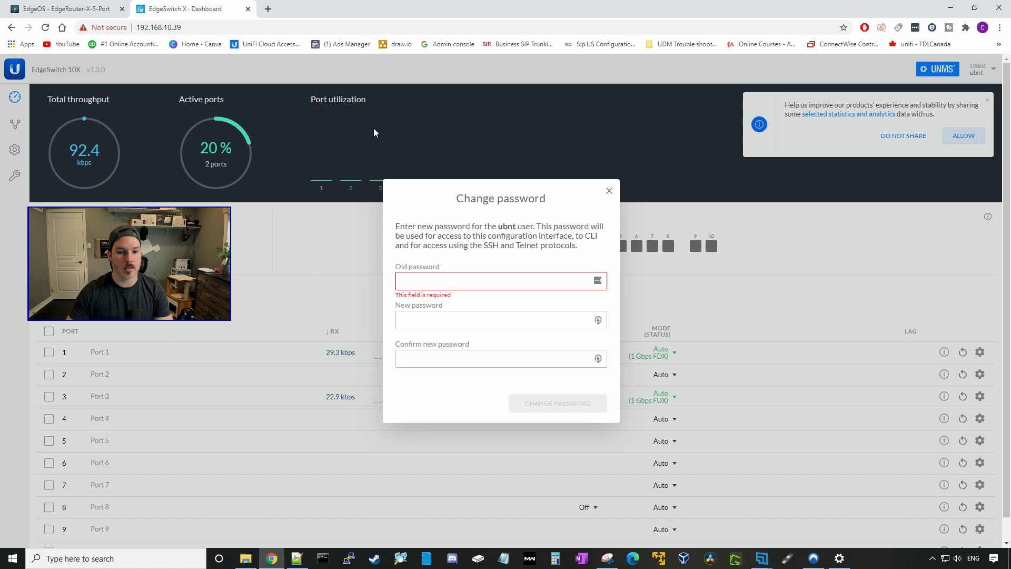
# Enter the switch's current login password, correcting a typo, before filling in the new password.
pyautogui.click(440, 276)
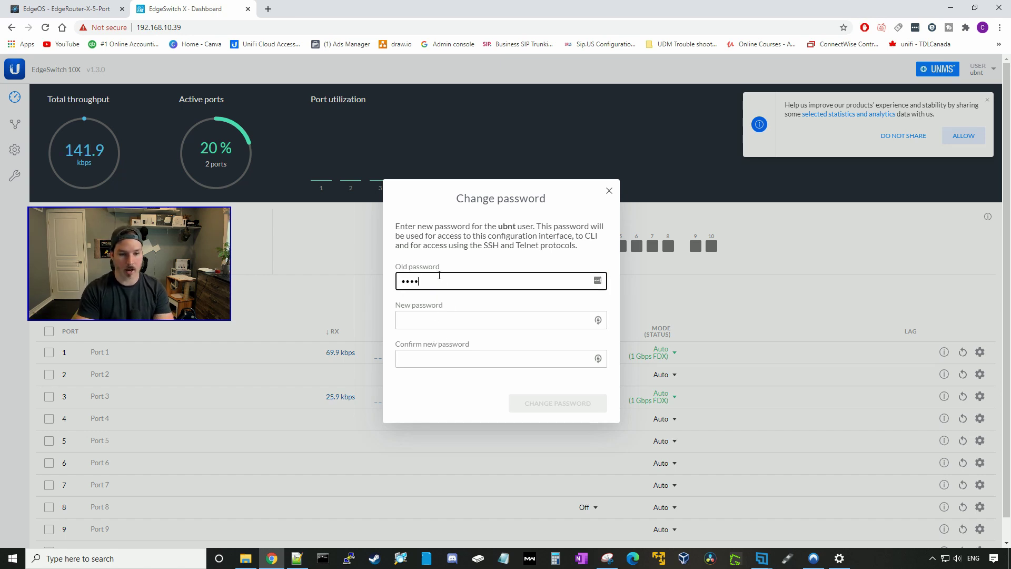
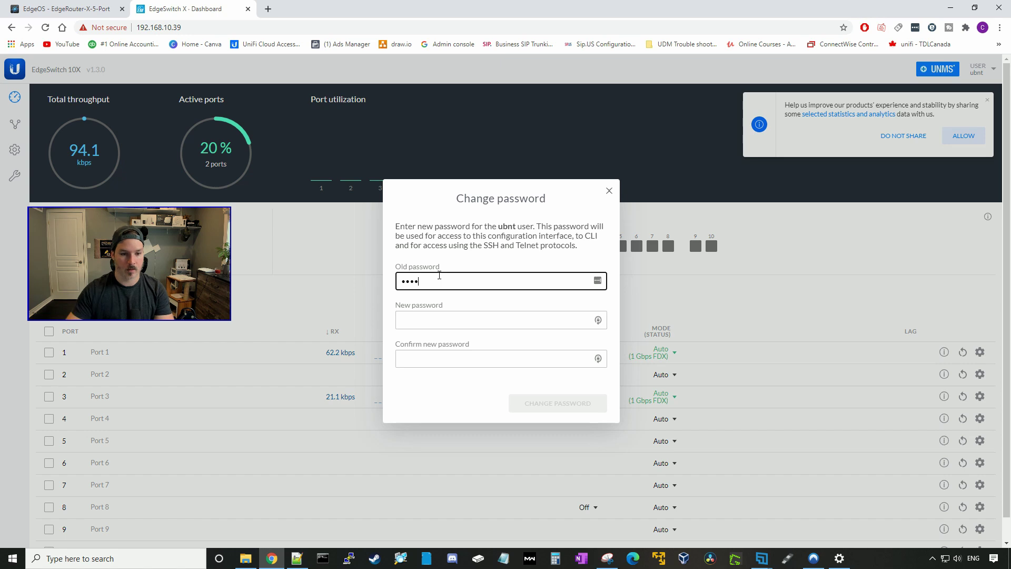
pyautogui.click(461, 326)
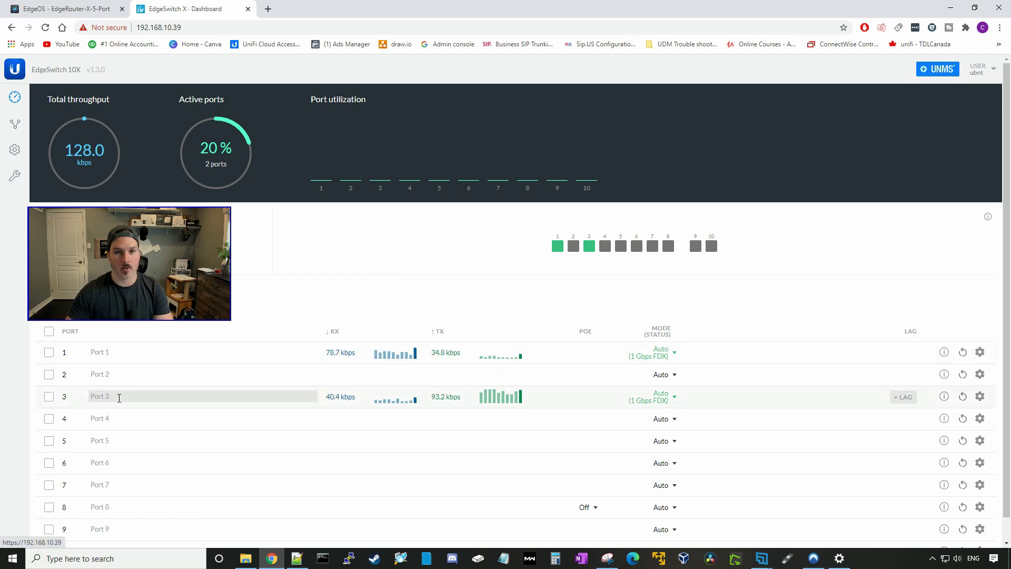
# Set port 8's PoE to 24V, confirm it, and go to the switch's VLANs page.
pyautogui.scroll(-1, 153, 402)
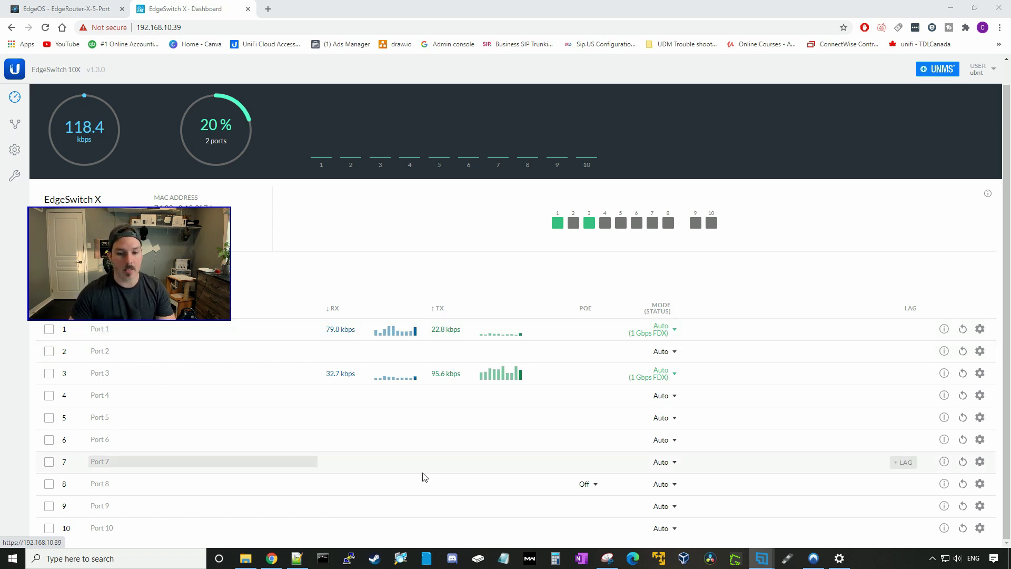
pyautogui.click(594, 489)
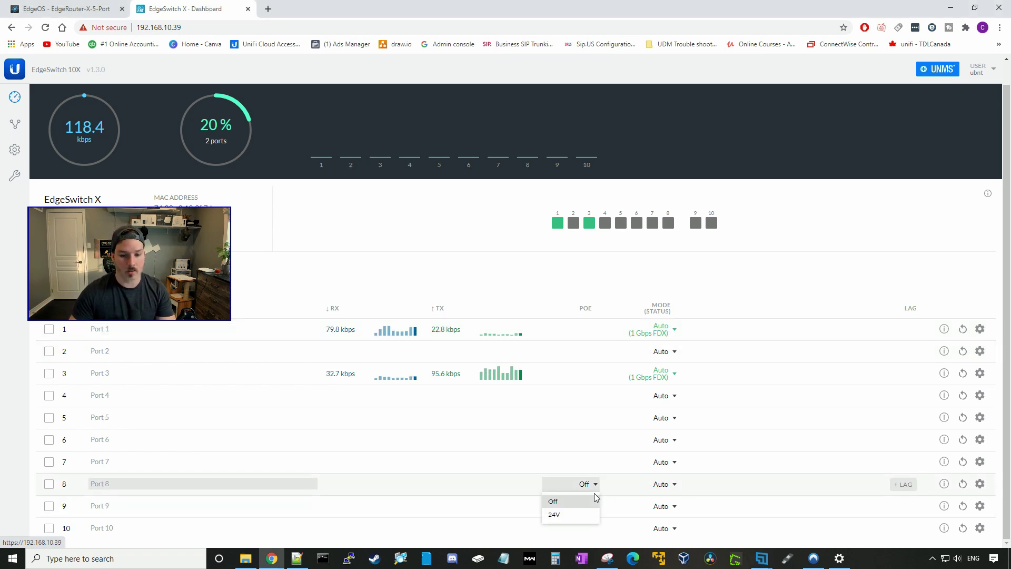
pyautogui.click(571, 514)
pyautogui.click(585, 340)
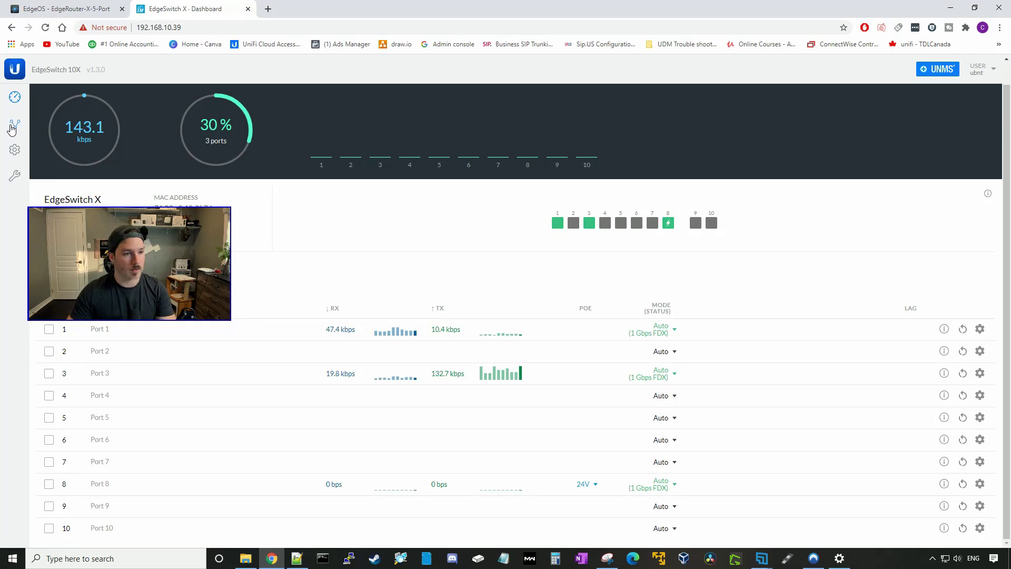
pyautogui.scroll(1, 16, 129)
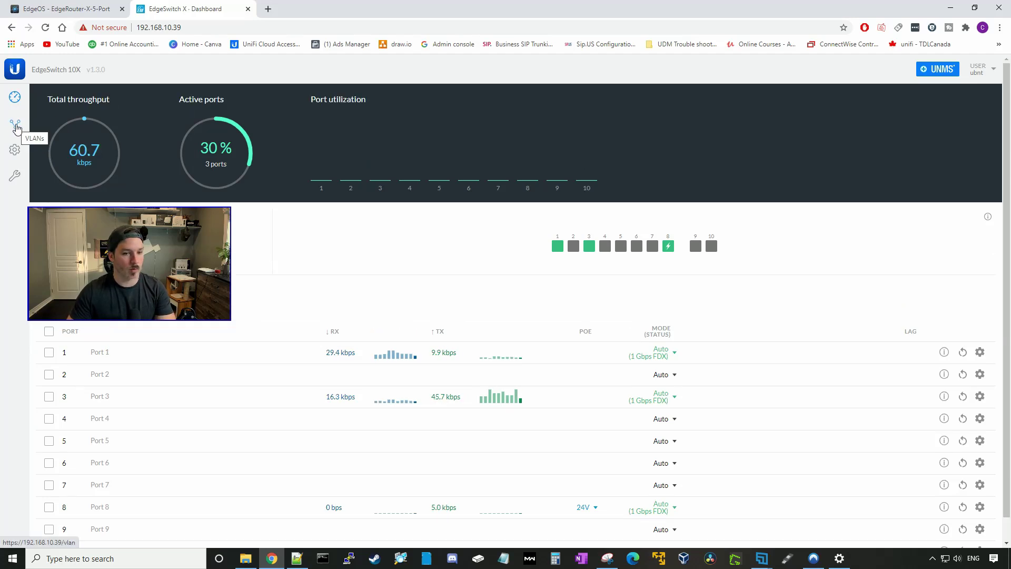
pyautogui.click(16, 128)
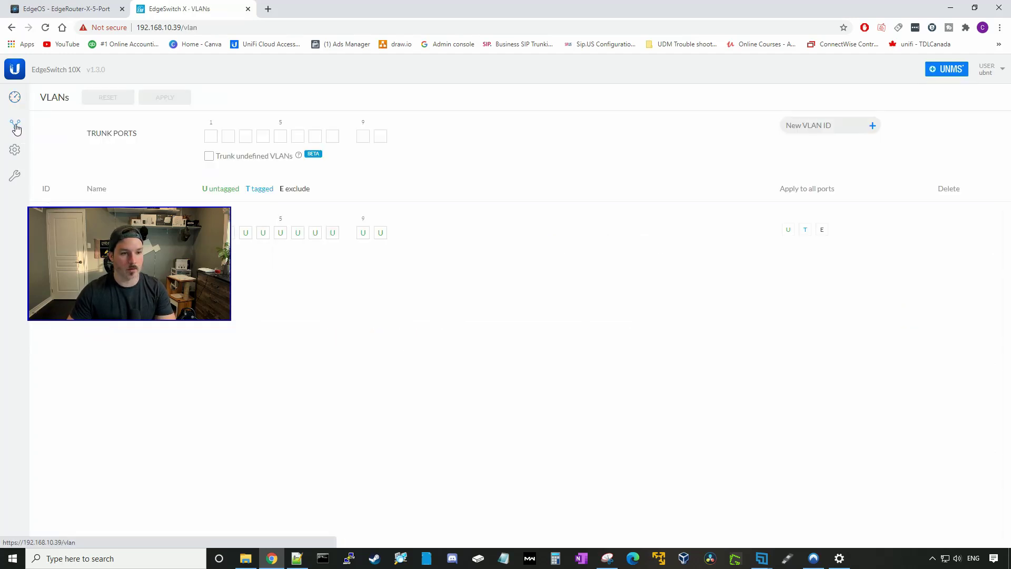
# Add VLAN IDs 20, 30 and 40 to the switch.
pyautogui.click(811, 129)
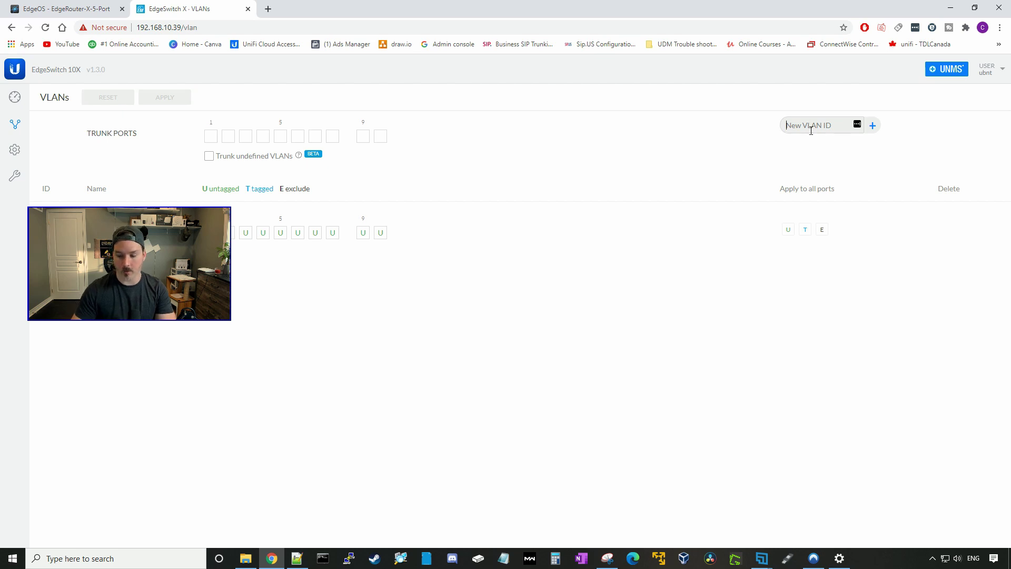
pyautogui.write('20')
pyautogui.click(874, 124)
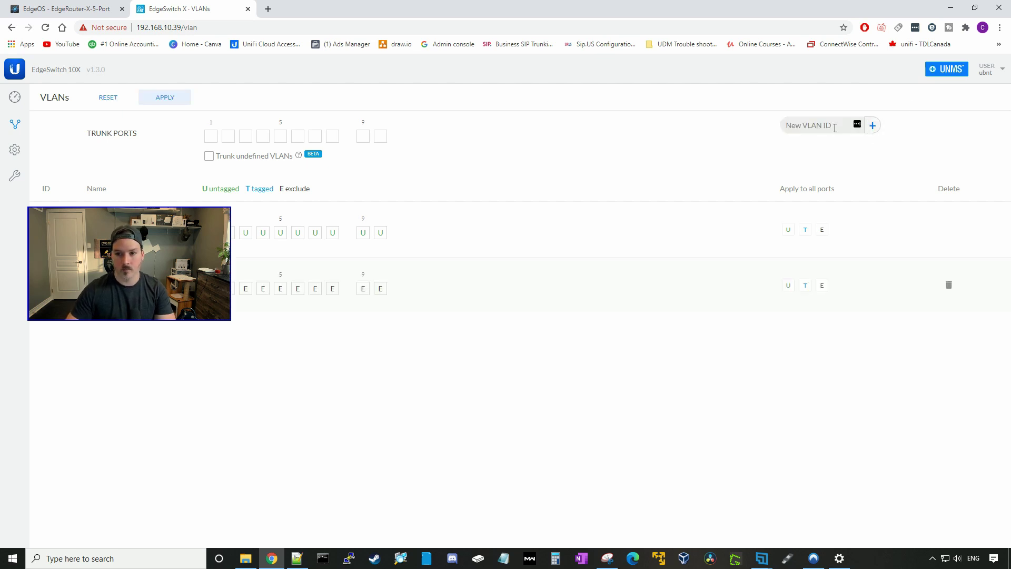
pyautogui.click(840, 123)
pyautogui.write('30')
pyautogui.press('Return')
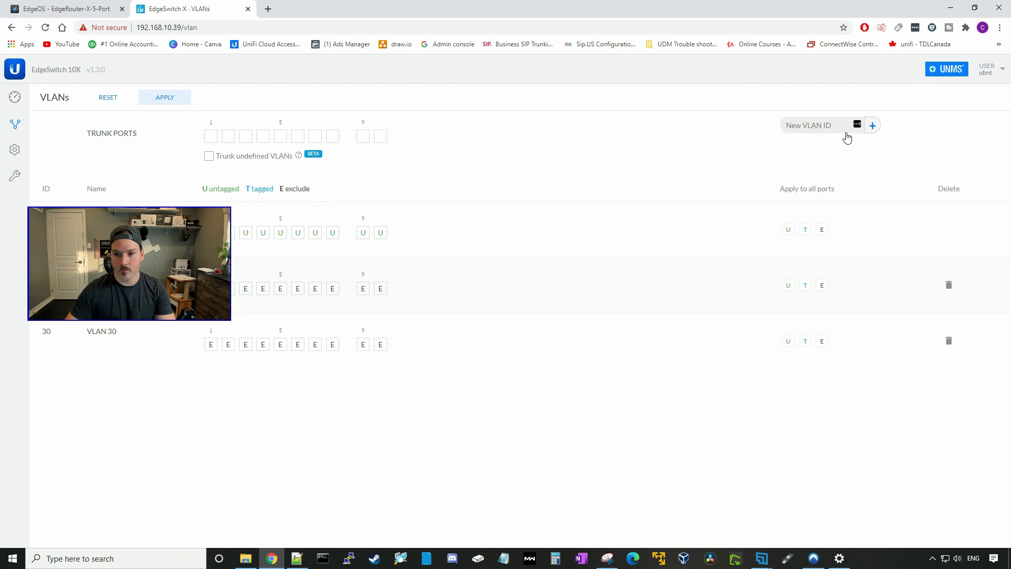
pyautogui.click(818, 126)
pyautogui.write('40')
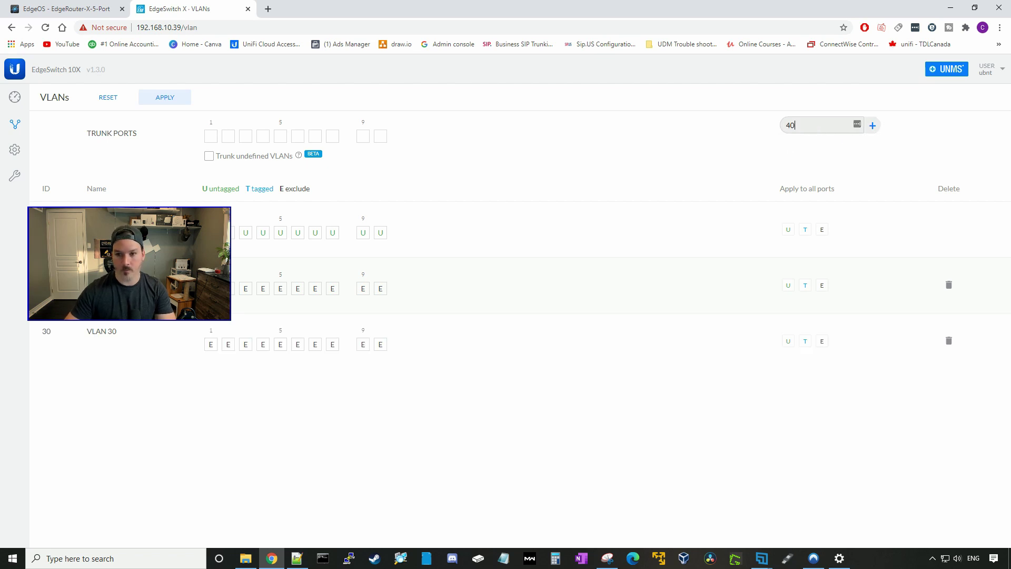
pyautogui.press('Return')
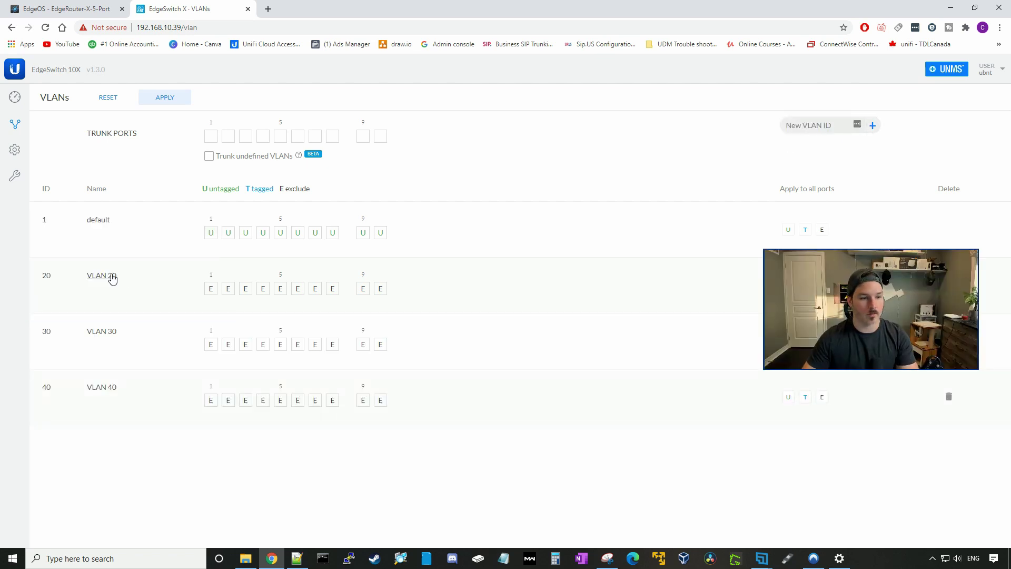
# Name VLANs 20, 30 and 40 Staff, Guest and IoT, and apply.
pyautogui.click(113, 276)
pyautogui.press('BackSpace')
pyautogui.press('BackSpace')
pyautogui.press('BackSpace')
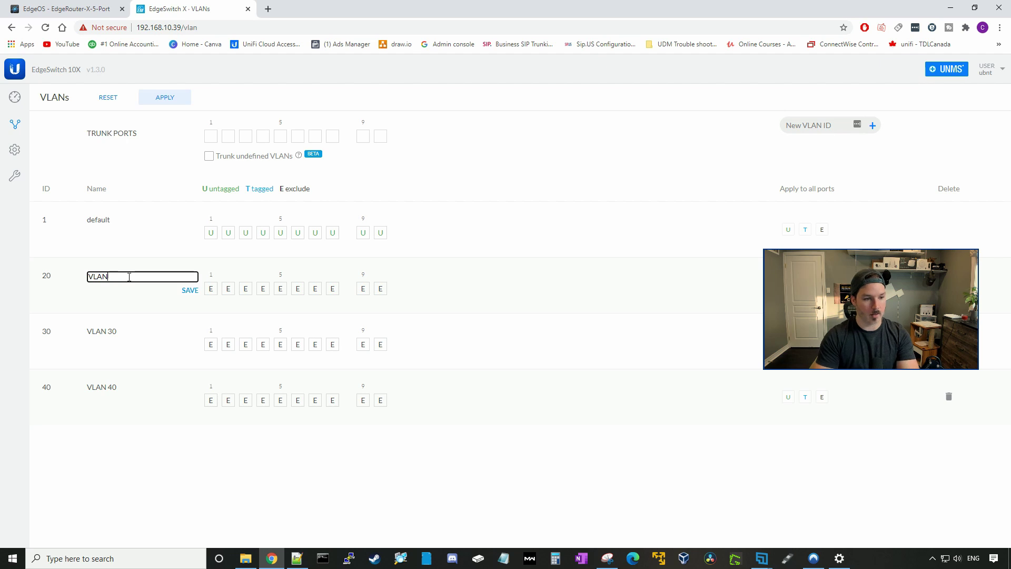
pyautogui.press('BackSpace')
pyautogui.press('BackSpace')
pyautogui.press('BackSpace')
pyautogui.press('BackSpace')
pyautogui.write('Staff')
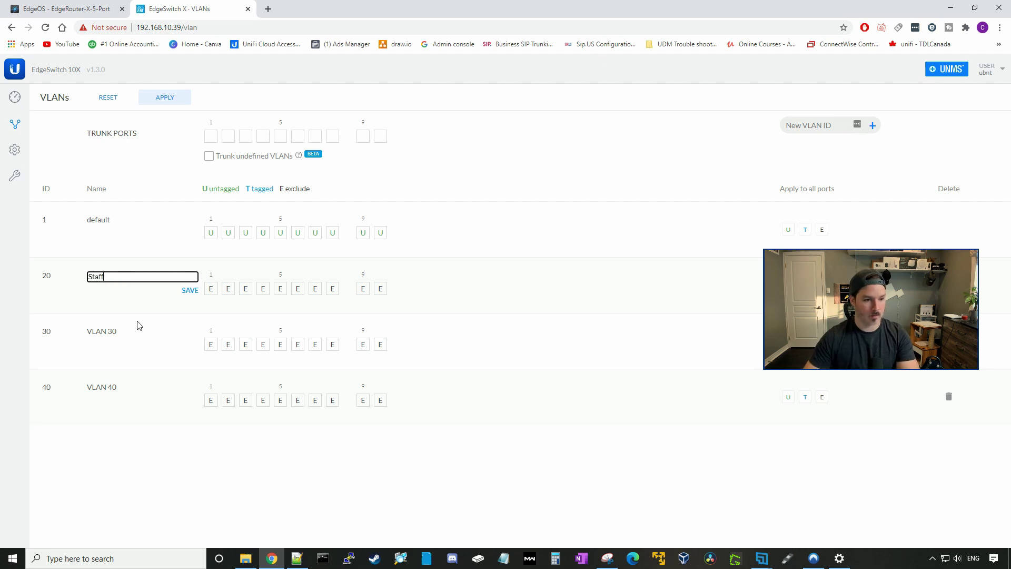
pyautogui.click(114, 332)
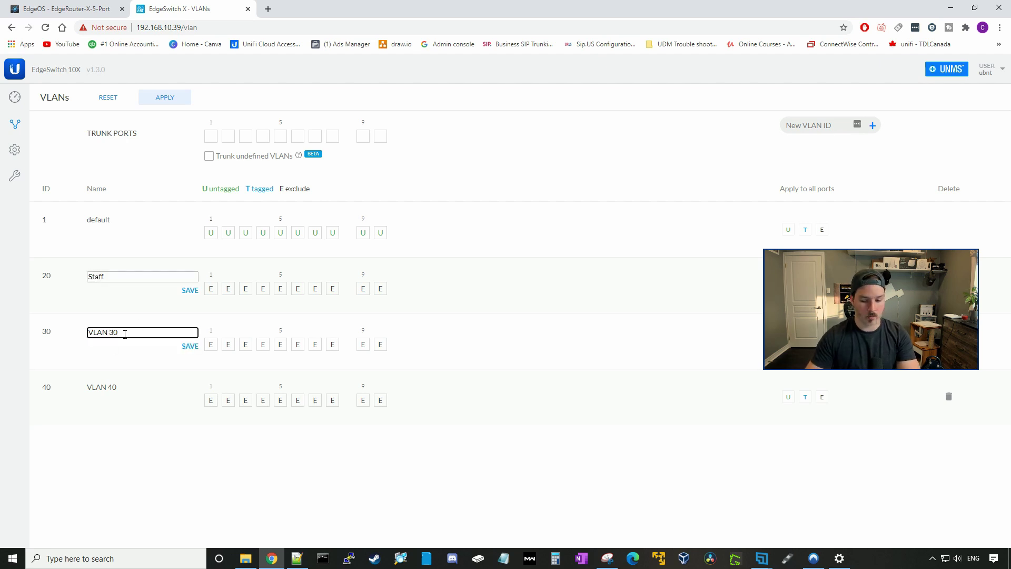
pyautogui.write('Guest')
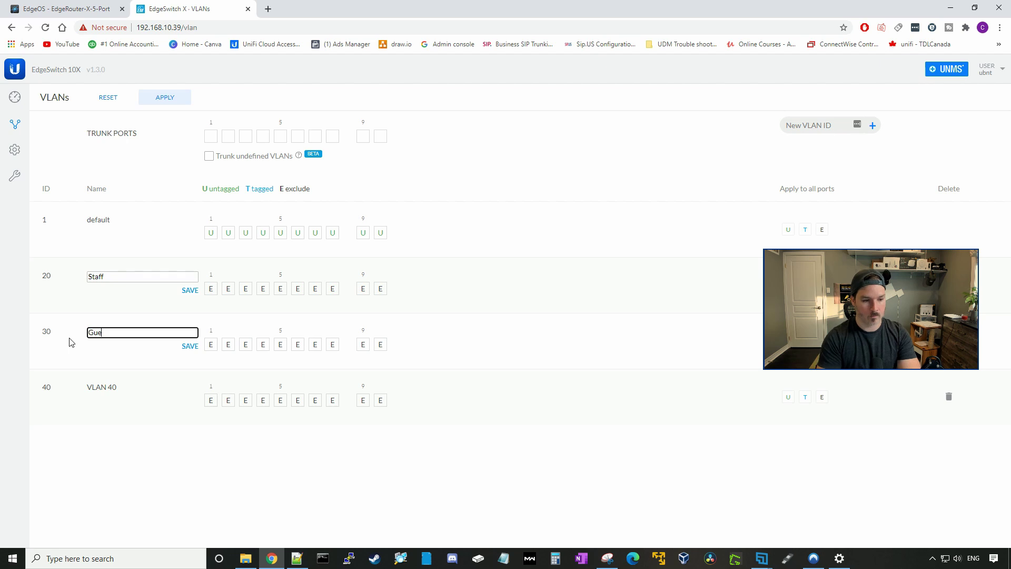
pyautogui.click(126, 388)
pyautogui.moveTo(125, 387); pyautogui.dragTo(55, 390)
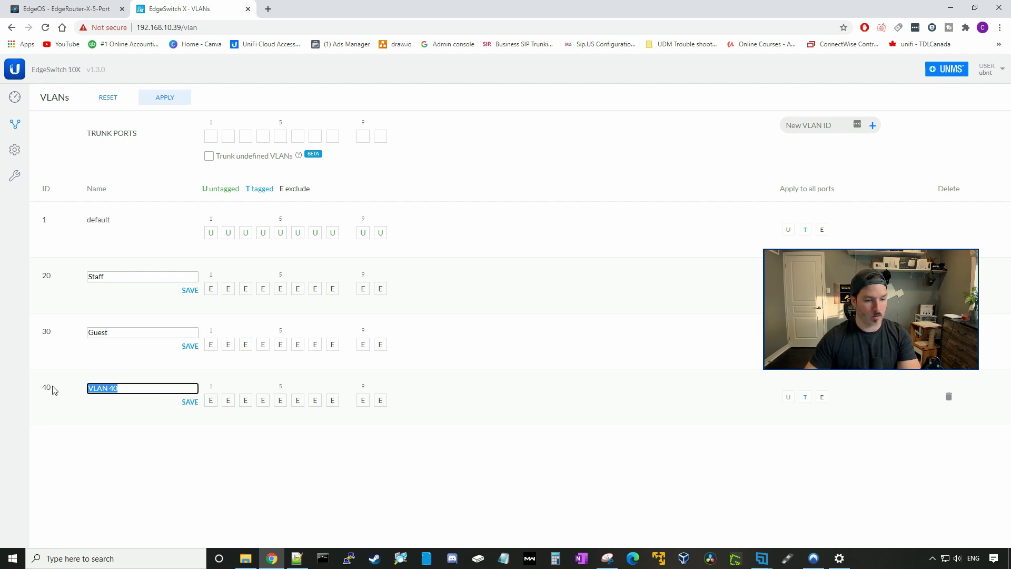
pyautogui.press('BackSpace')
pyautogui.write('IoT')
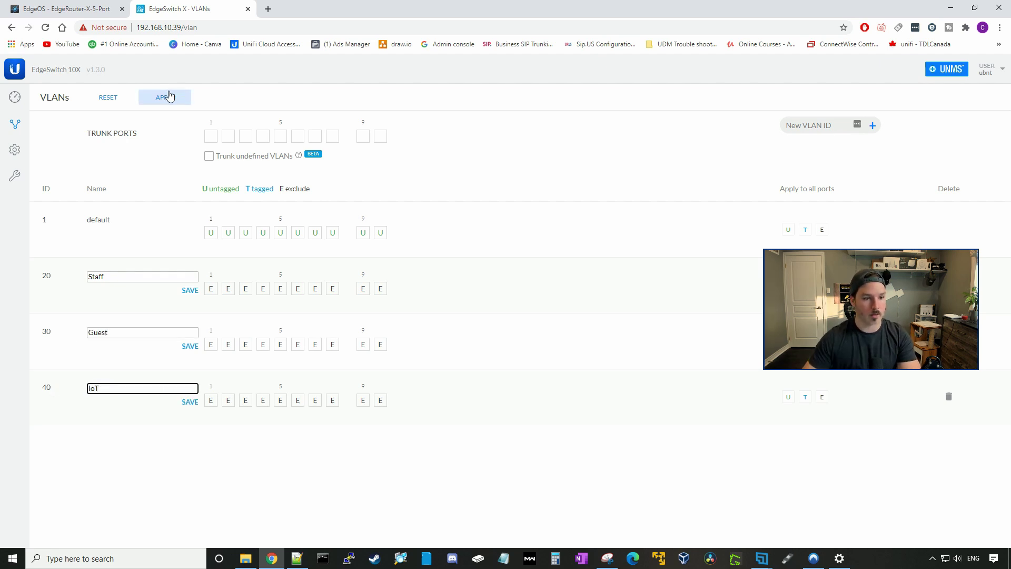
pyautogui.click(165, 97)
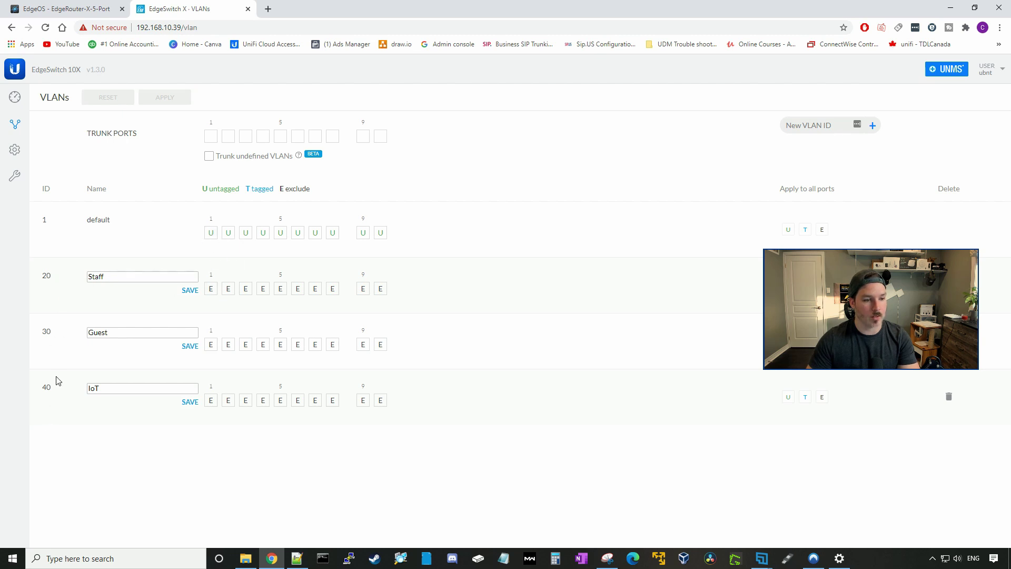
# Tag port 1 on the Staff, Guest and IoT VLANs and apply.
pyautogui.click(212, 290)
pyautogui.click(211, 289)
pyautogui.click(211, 345)
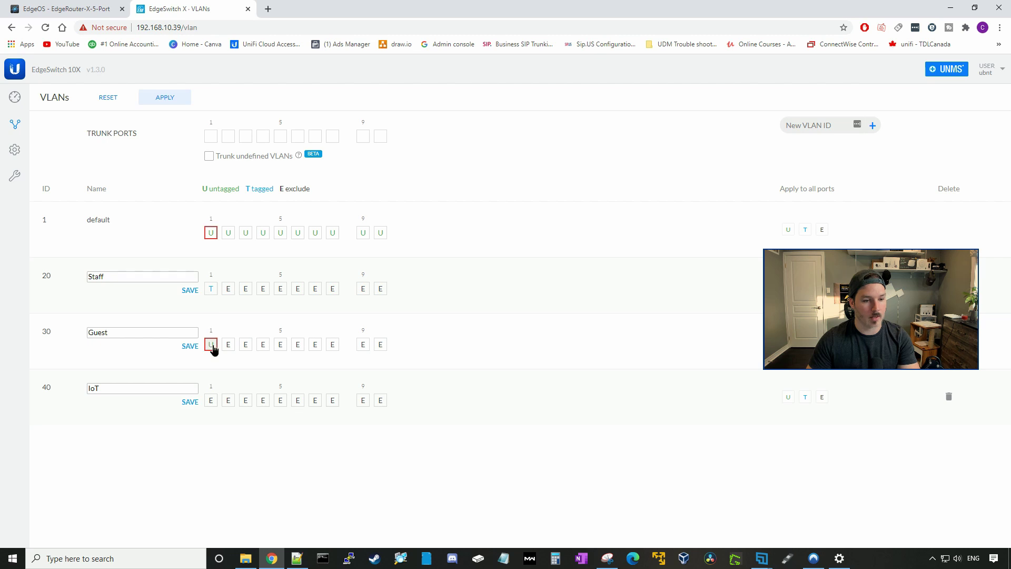
pyautogui.click(211, 345)
pyautogui.click(211, 401)
pyautogui.click(212, 401)
pyautogui.click(162, 97)
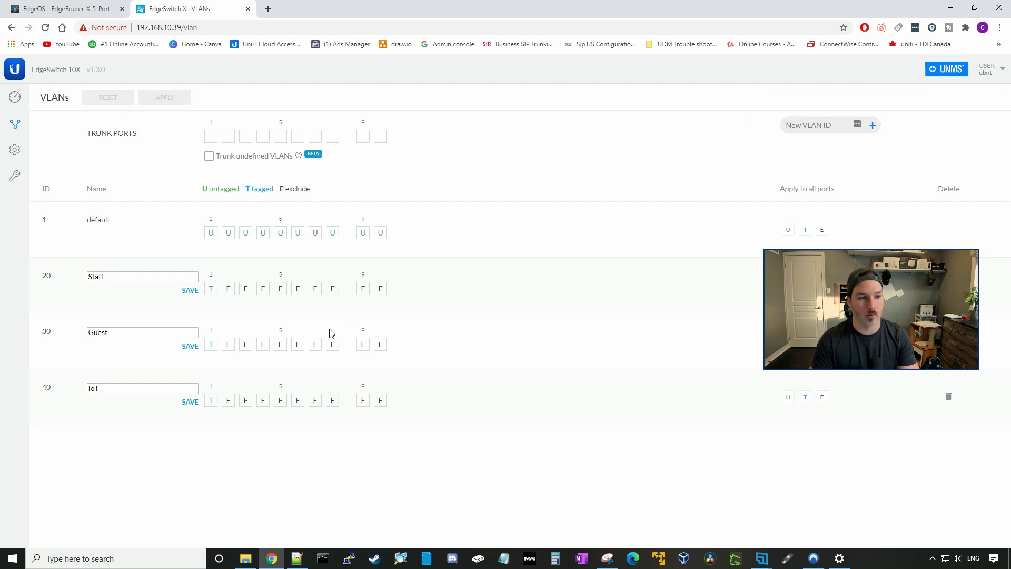
# Make port 4 an untagged Staff port excluded from the default VLAN, and apply.
pyautogui.click(266, 294)
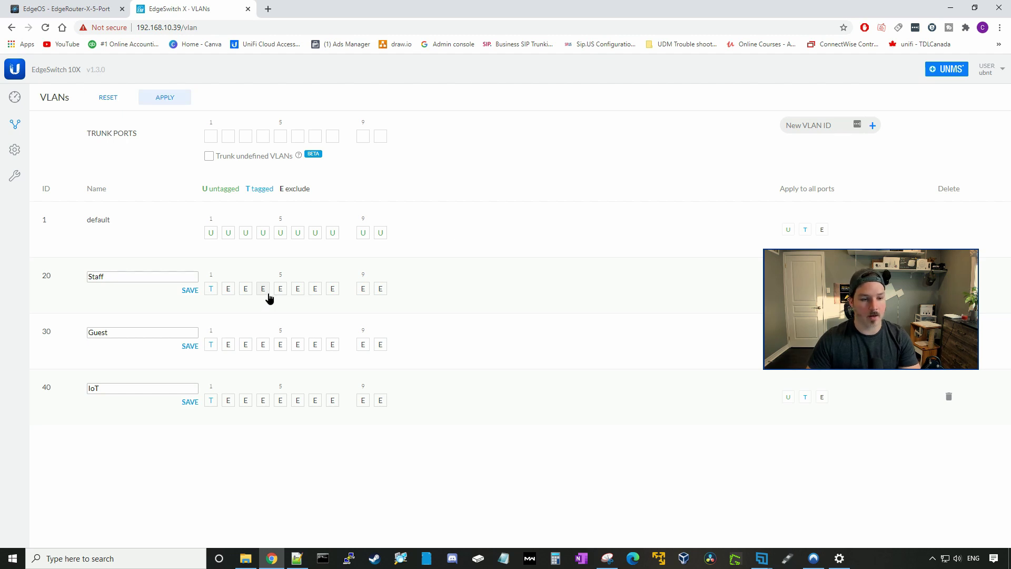
pyautogui.click(265, 291)
pyautogui.click(265, 238)
pyautogui.click(265, 239)
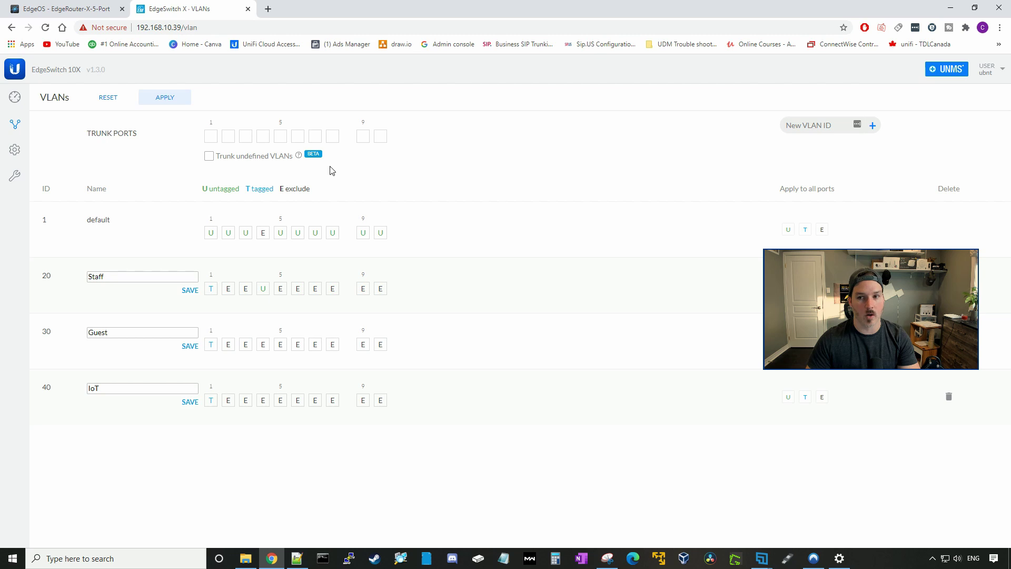
pyautogui.click(164, 99)
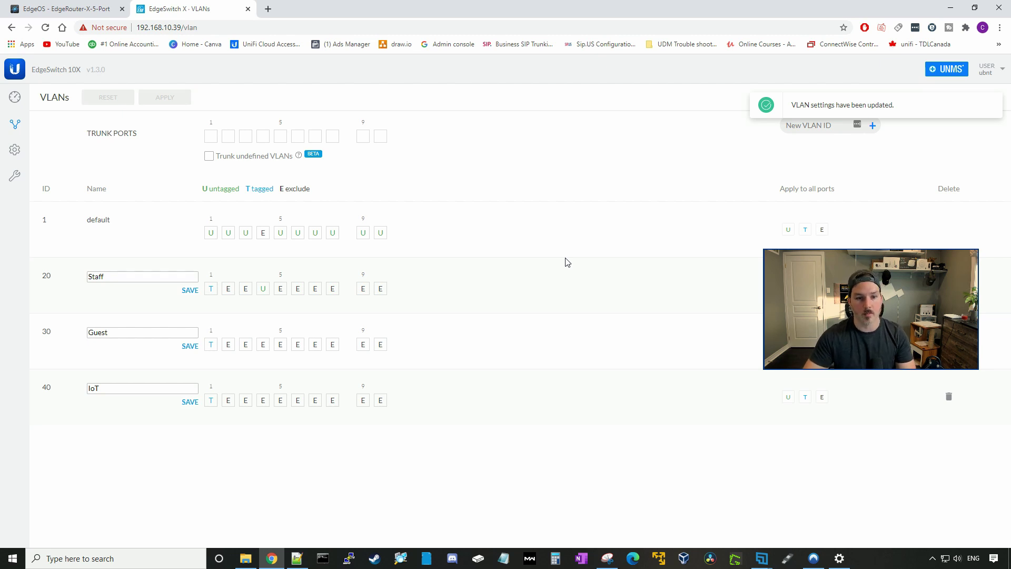
pyautogui.click(323, 559)
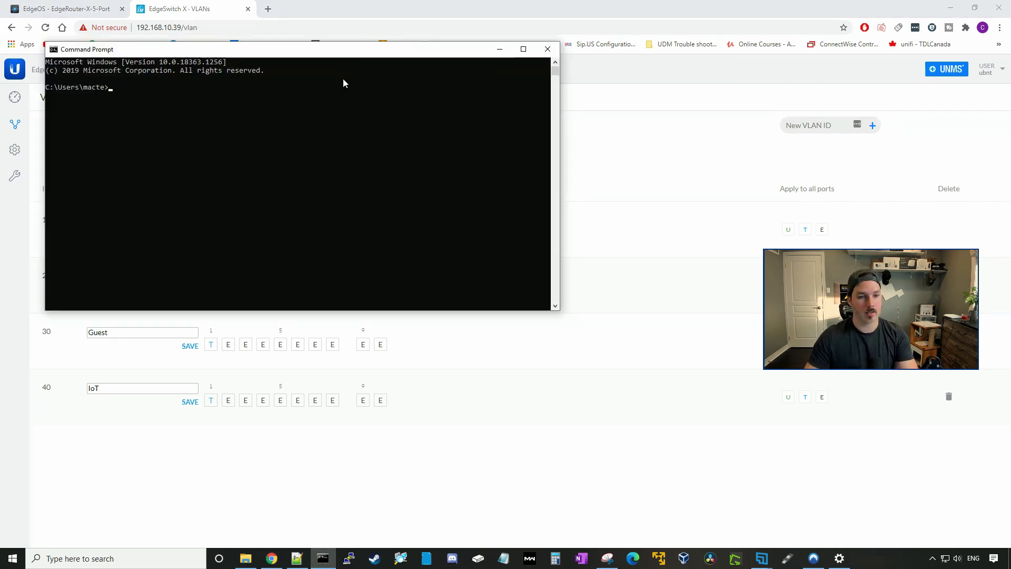
# Run ipconfig and check the Ethernet adapter's IPv4 address is 192.168.20.10.
pyautogui.write('ipconfig')
pyautogui.press('Return')
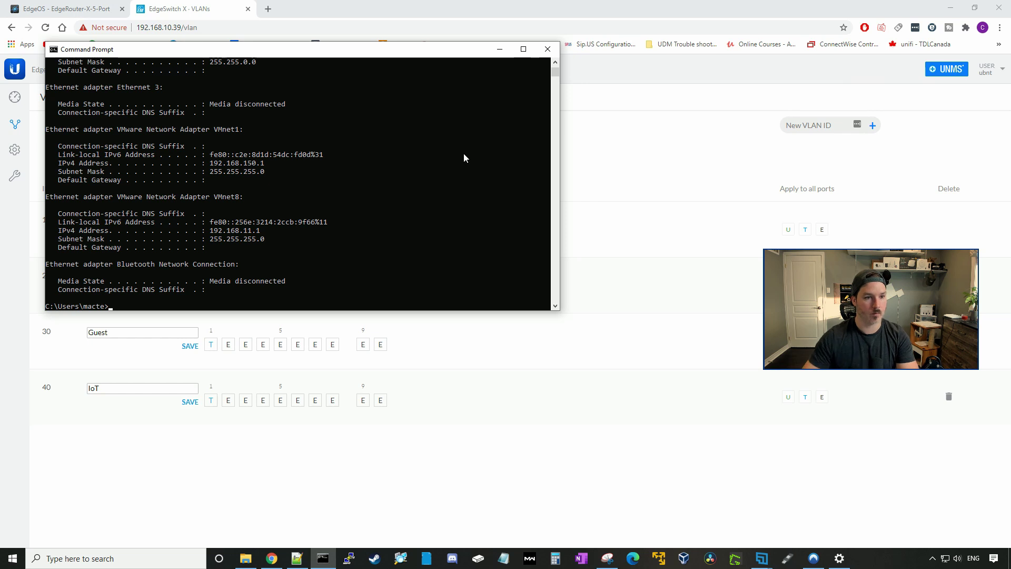
pyautogui.scroll(10, 463, 158)
pyautogui.moveTo(207, 197); pyautogui.dragTo(290, 219)
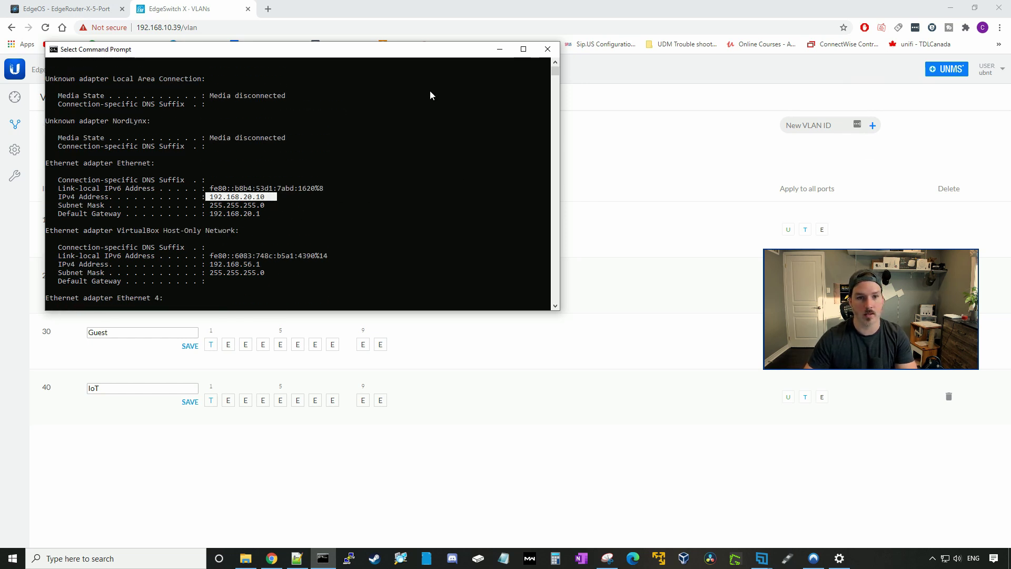
pyautogui.click(500, 49)
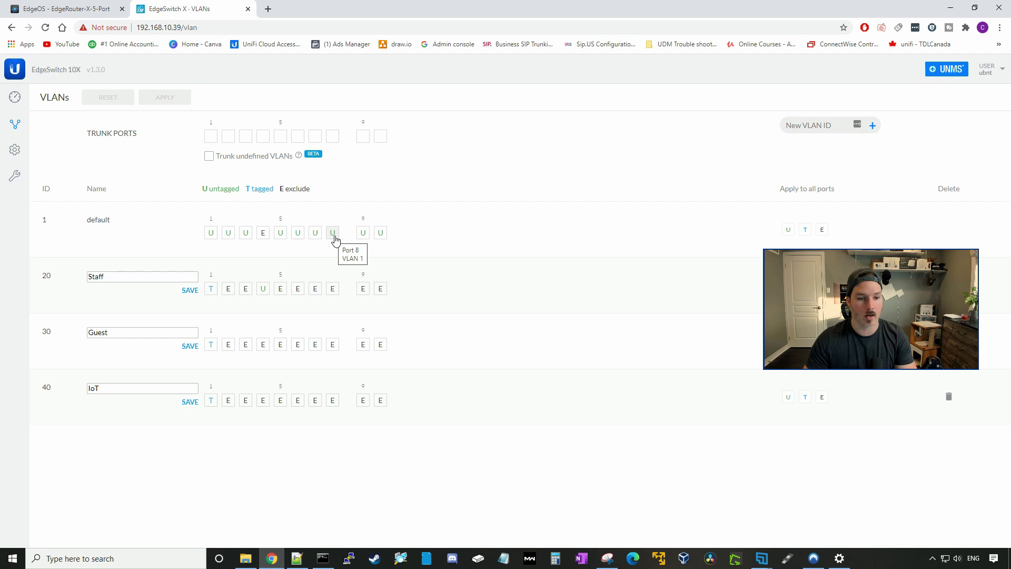
# Set port 8 to tagged on the Staff, Guest and IoT rows and apply.
pyautogui.click(333, 288)
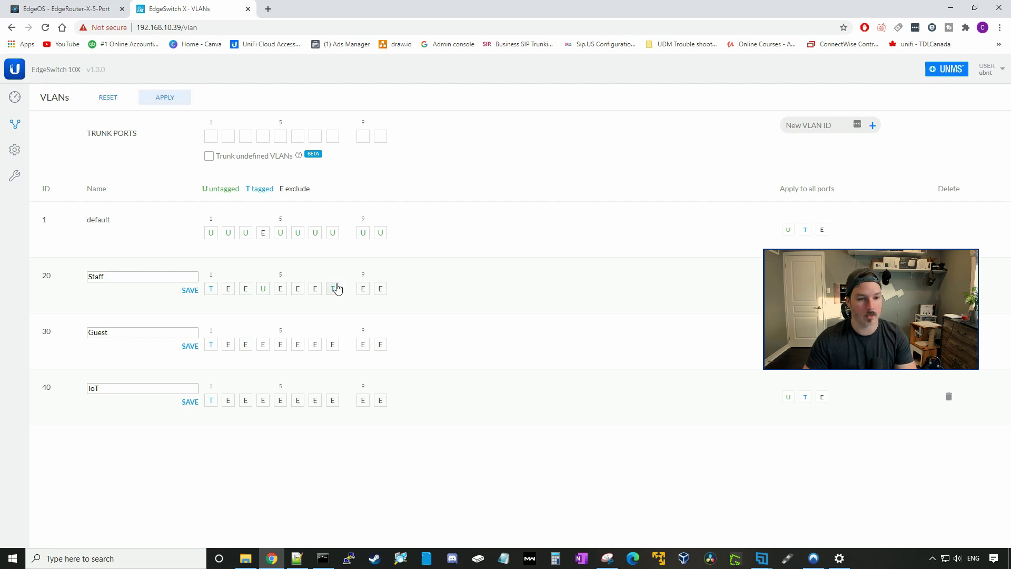
pyautogui.click(333, 344)
pyautogui.click(333, 400)
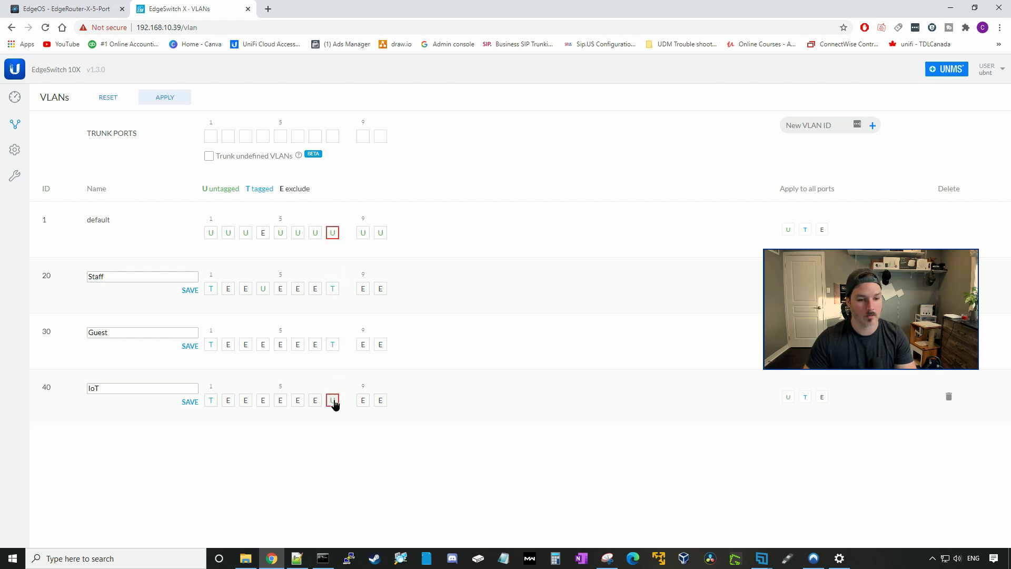
pyautogui.click(187, 100)
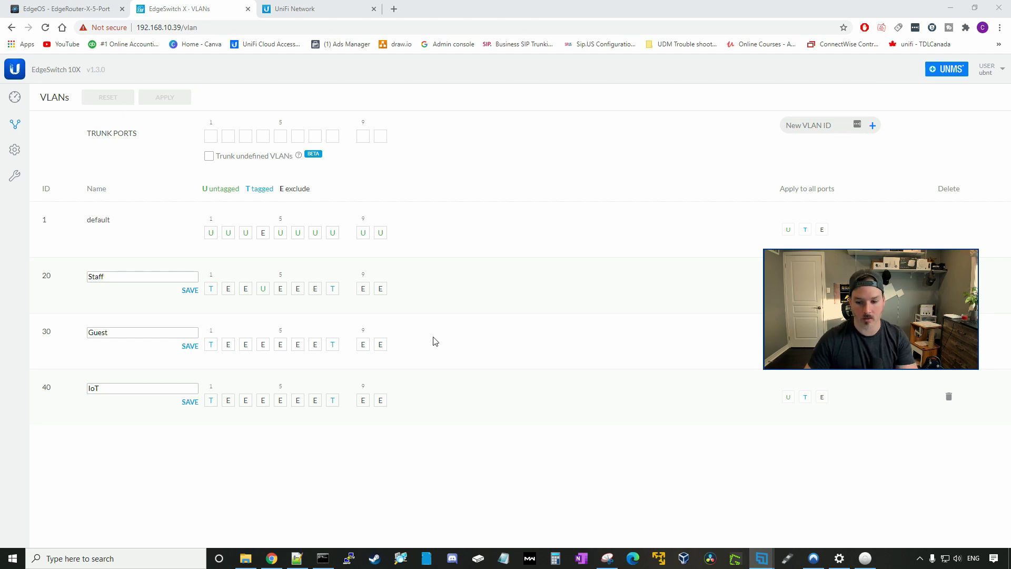
# Adopt the UAP-AC-Lite:1073 access point from the UniFi Devices list.
pyautogui.click(332, 13)
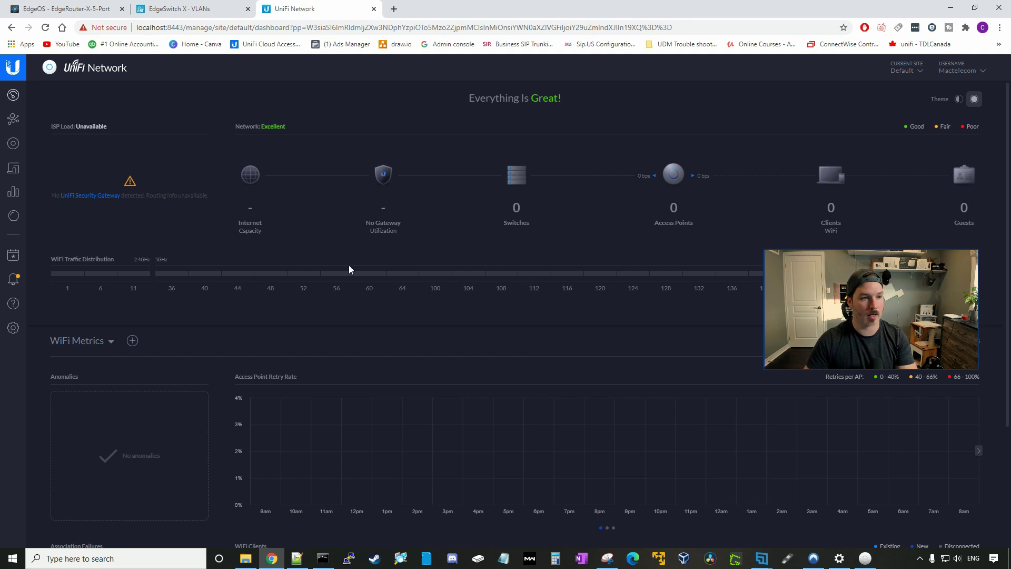
pyautogui.click(16, 150)
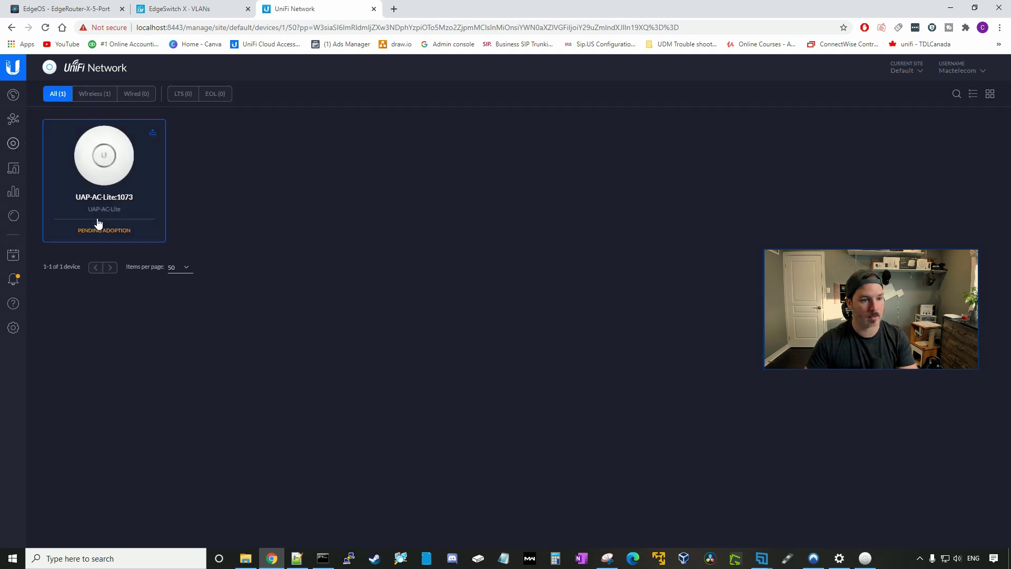
pyautogui.click(113, 174)
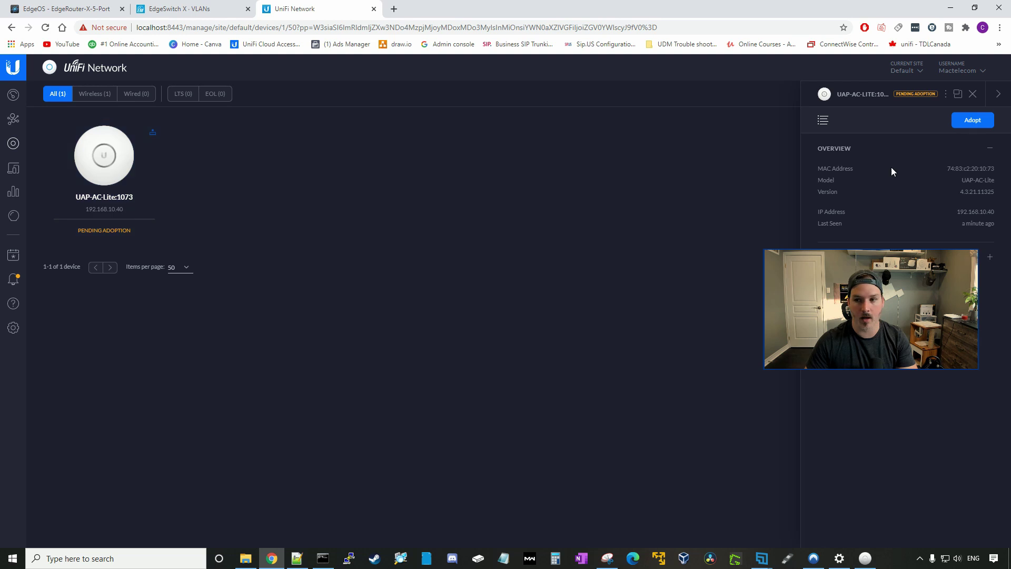
pyautogui.click(968, 121)
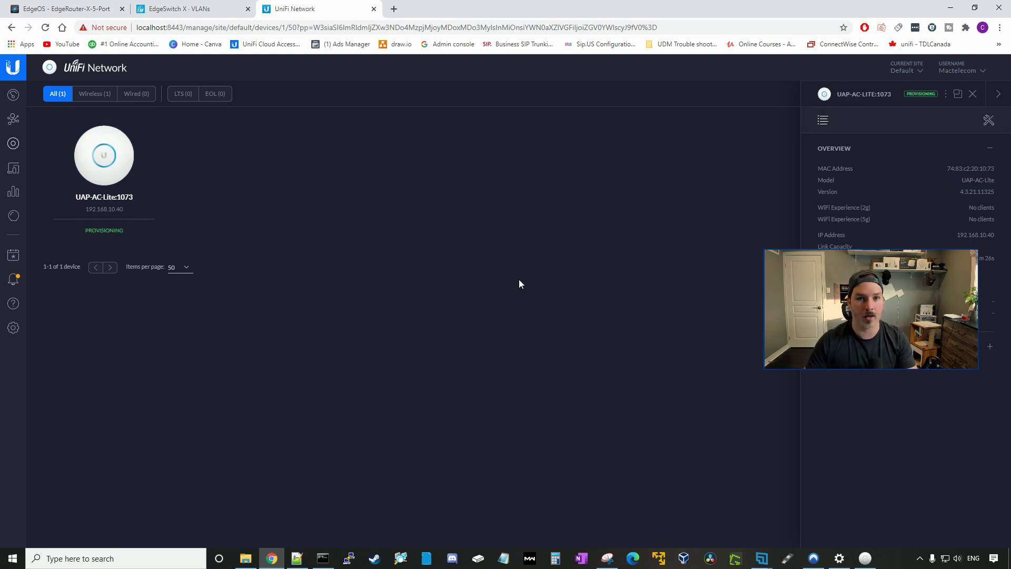
# Create a VLAN-only network named Staff with VLAN ID 20.
pyautogui.click(13, 327)
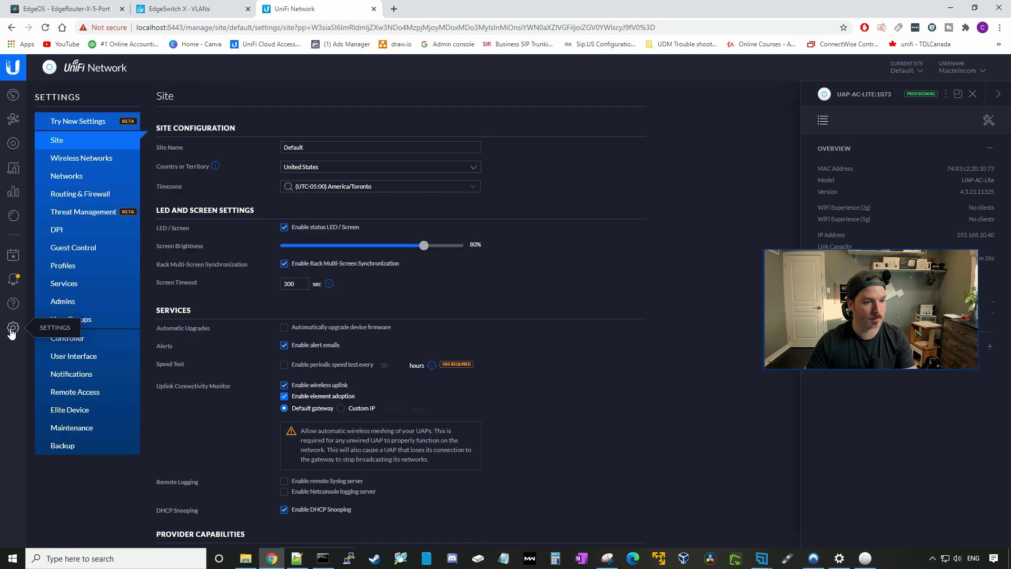
pyautogui.click(973, 93)
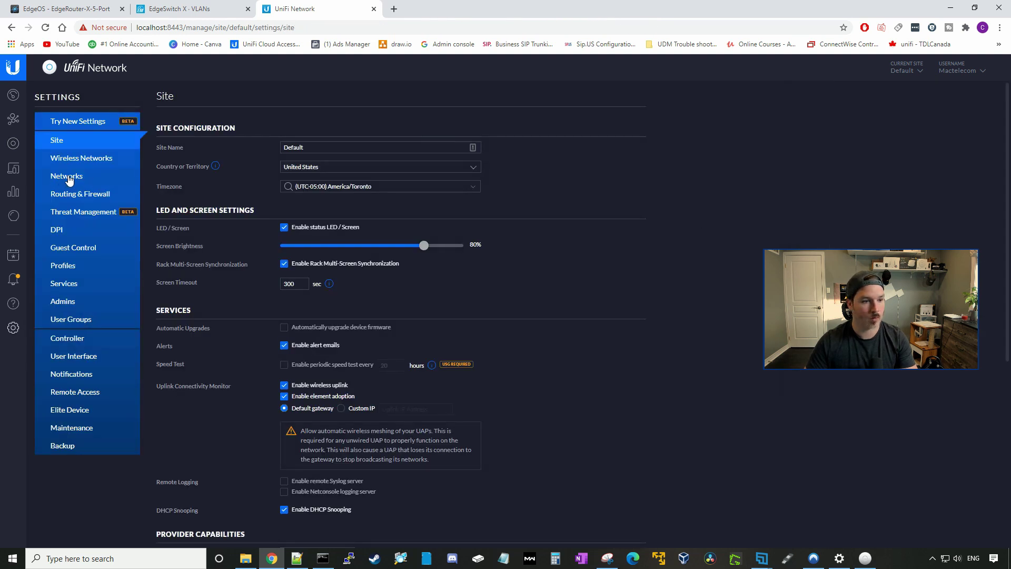
pyautogui.click(68, 180)
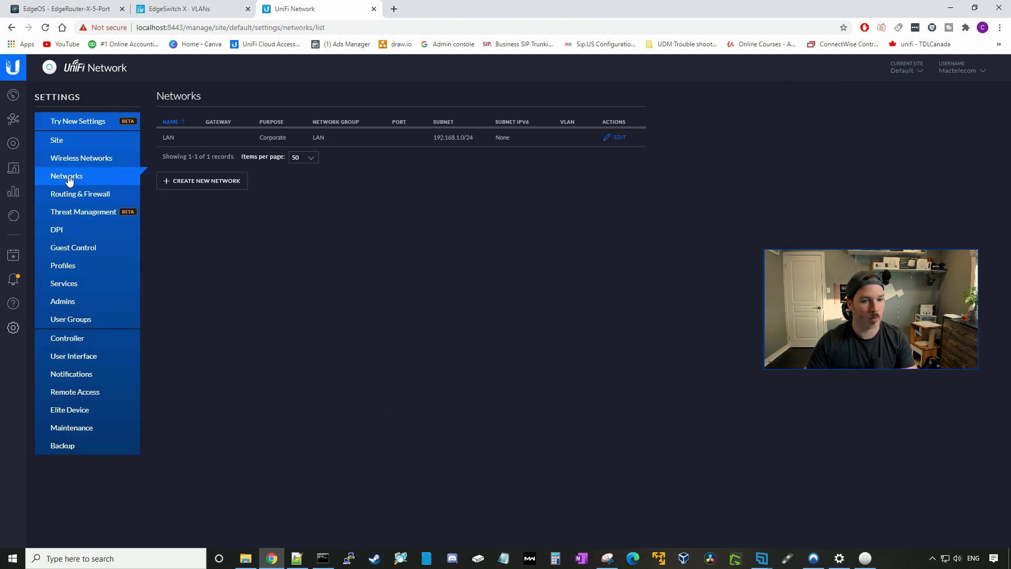
pyautogui.click(230, 185)
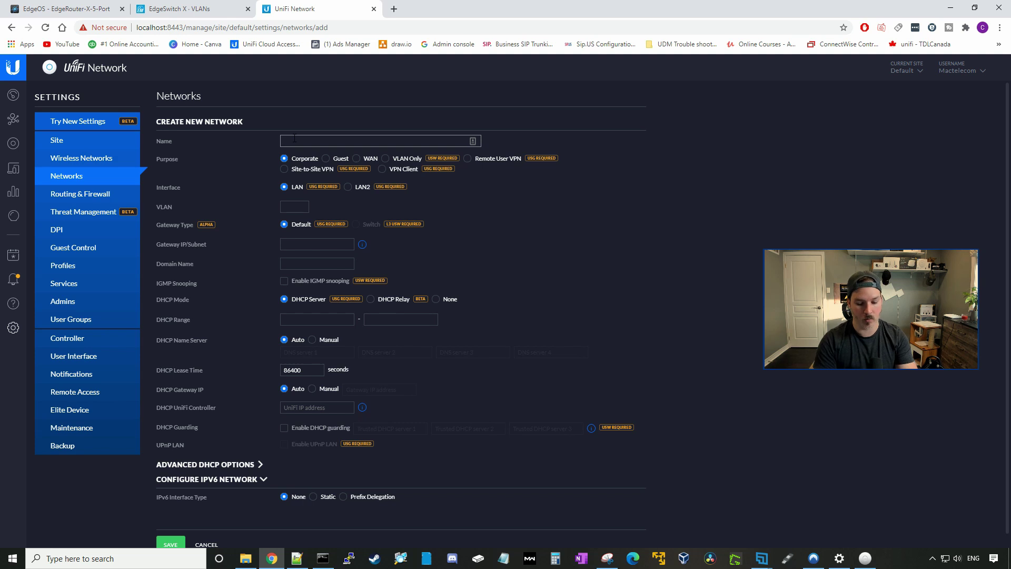
pyautogui.click(294, 140)
pyautogui.write('Staff')
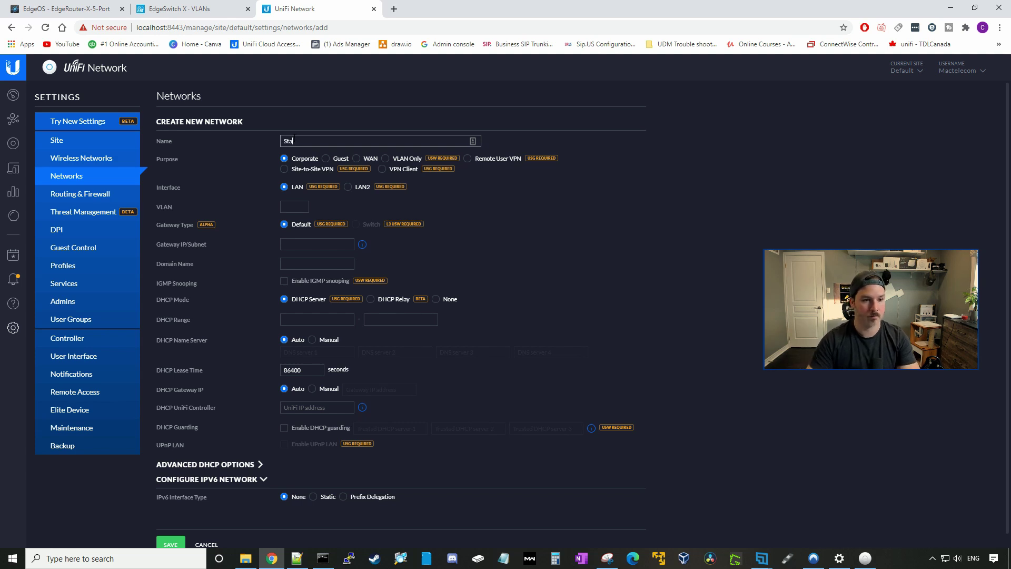
pyautogui.click(387, 159)
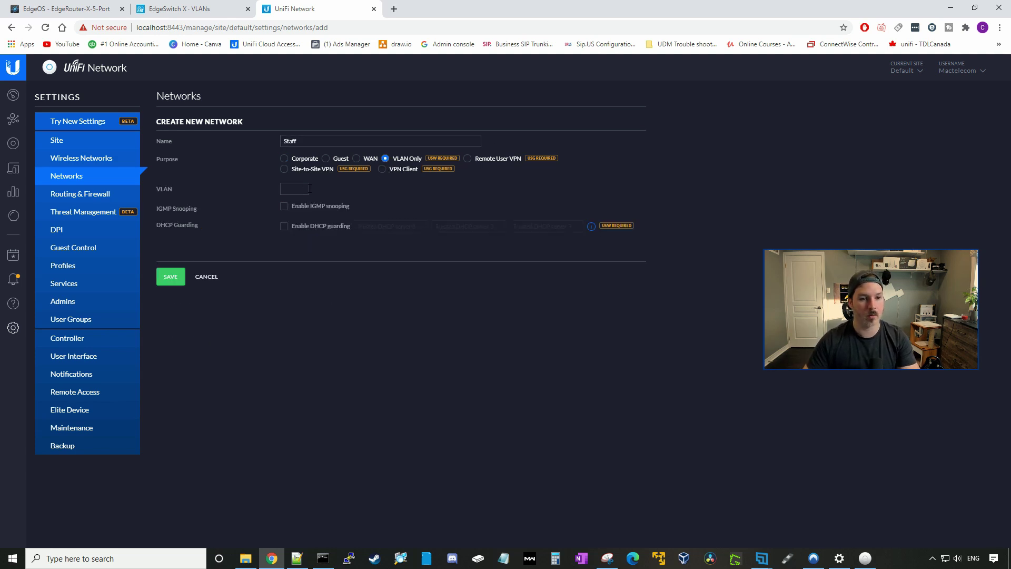
pyautogui.click(307, 189)
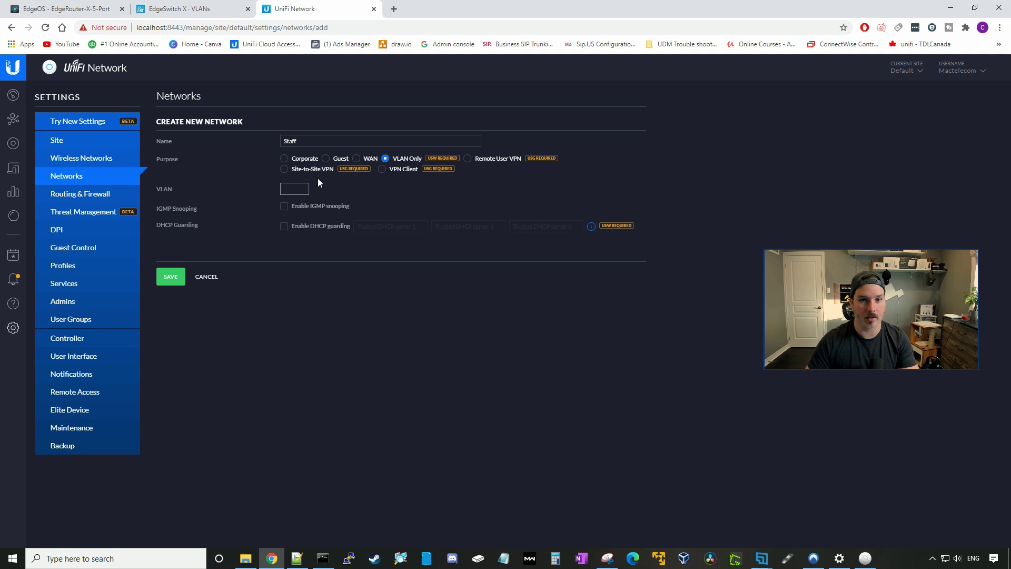
pyautogui.click(178, 276)
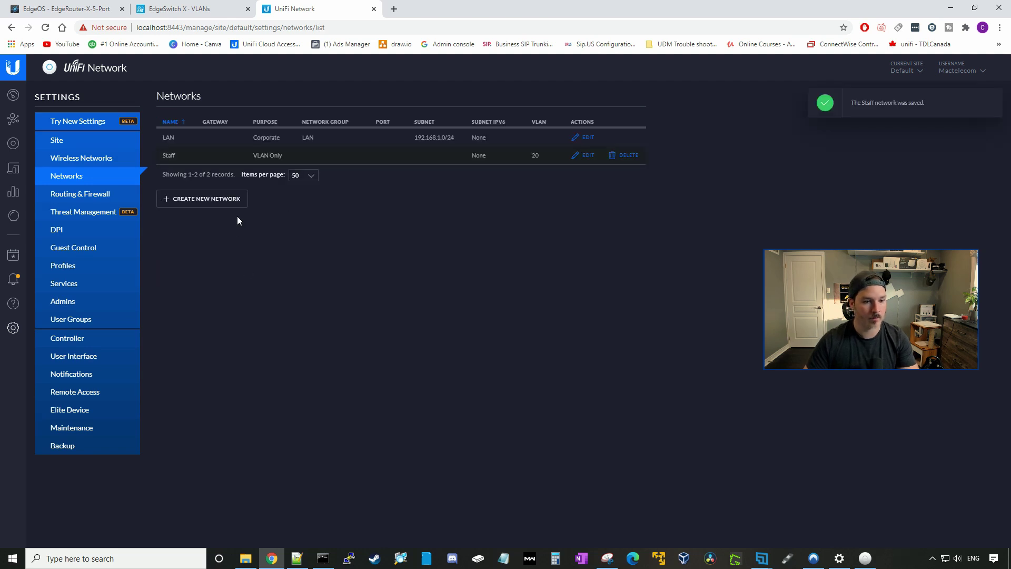
# Create VLAN-only networks Guest (VLAN 30) and IoT (VLAN 40).
pyautogui.click(237, 203)
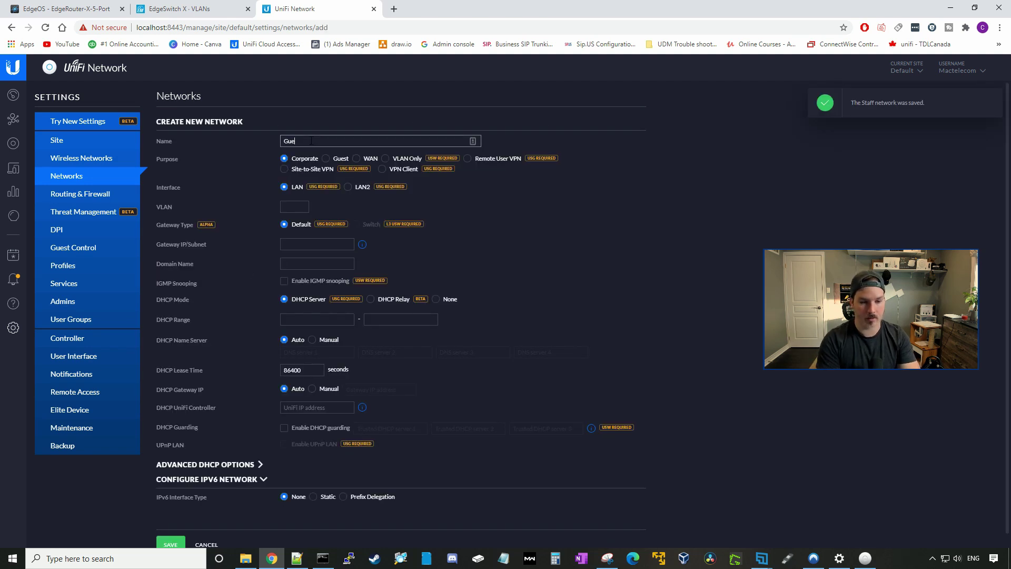
pyautogui.click(388, 159)
pyautogui.click(290, 190)
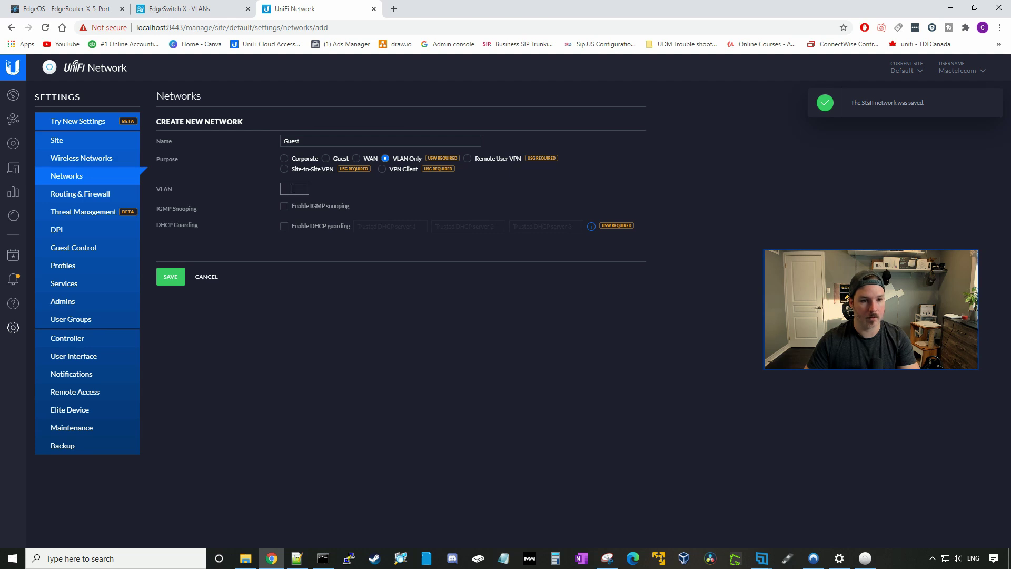
pyautogui.click(169, 275)
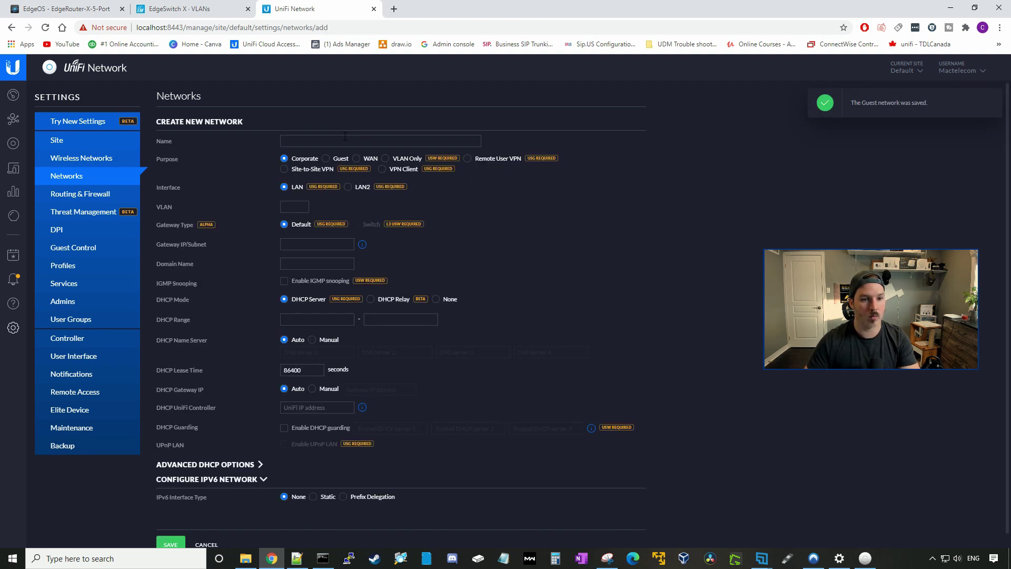
pyautogui.click(385, 159)
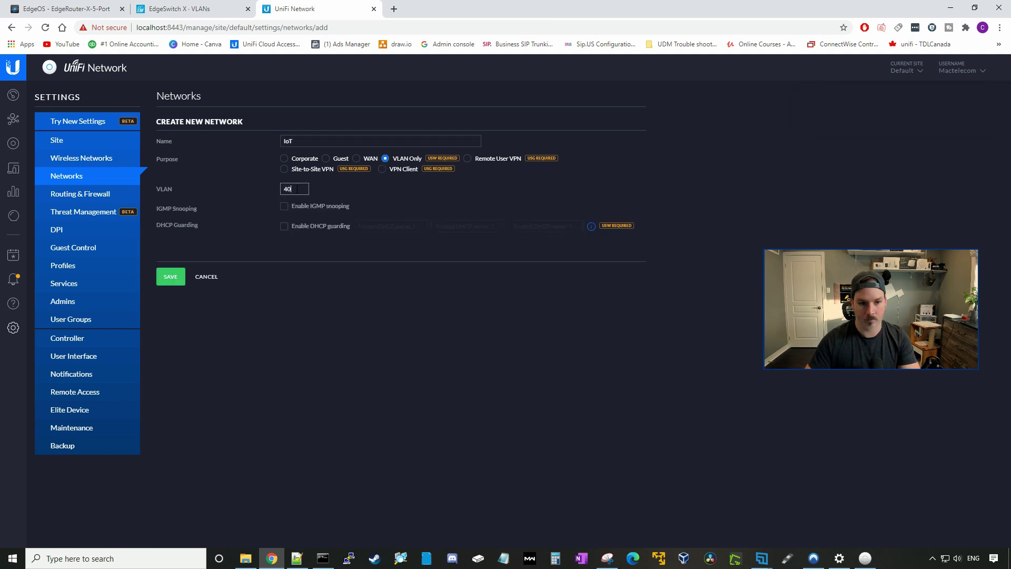
pyautogui.click(166, 280)
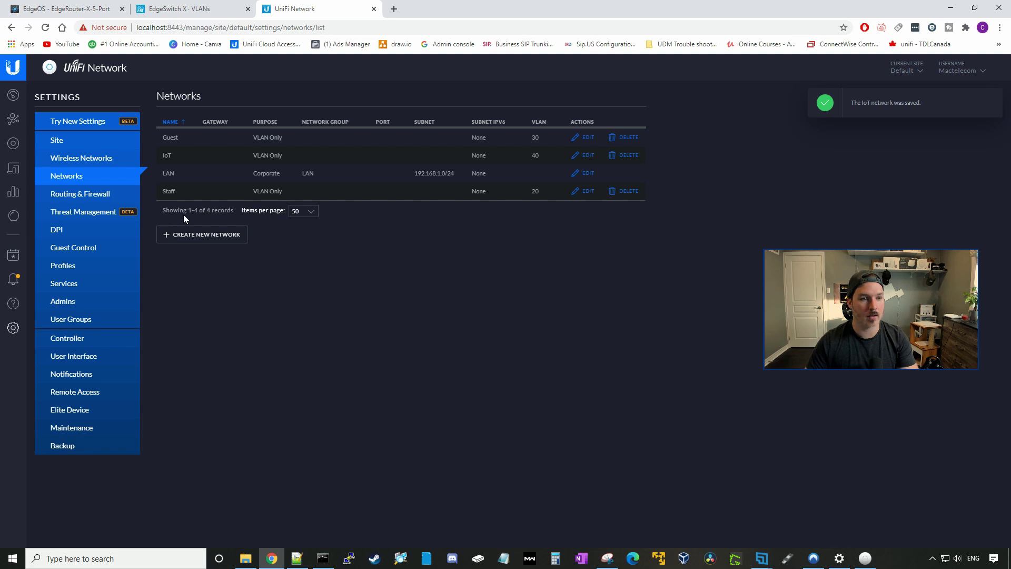
# Create a WPA Personal wireless network Staff with a security key on the Staff network.
pyautogui.click(86, 164)
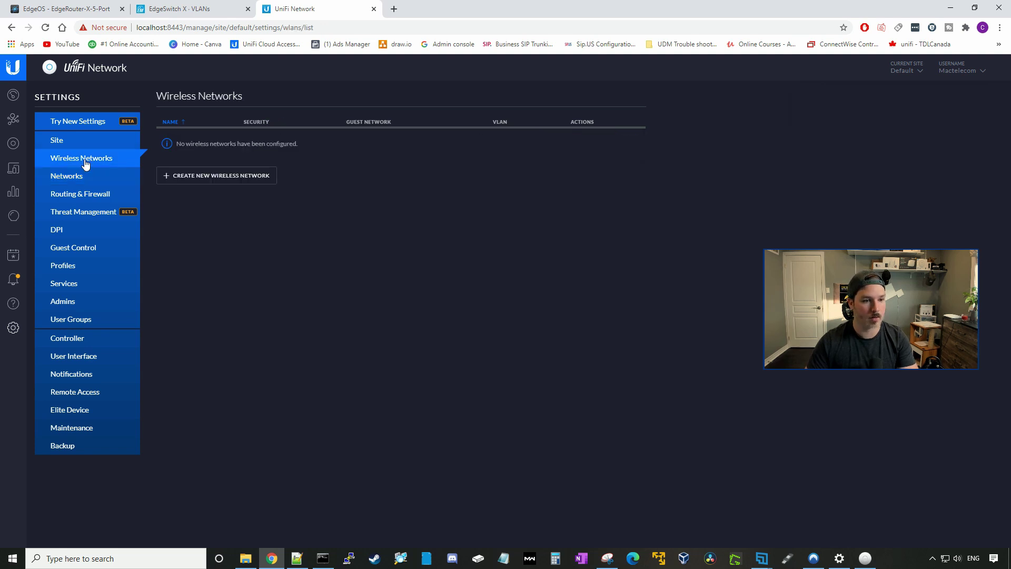
pyautogui.click(213, 176)
pyautogui.click(323, 139)
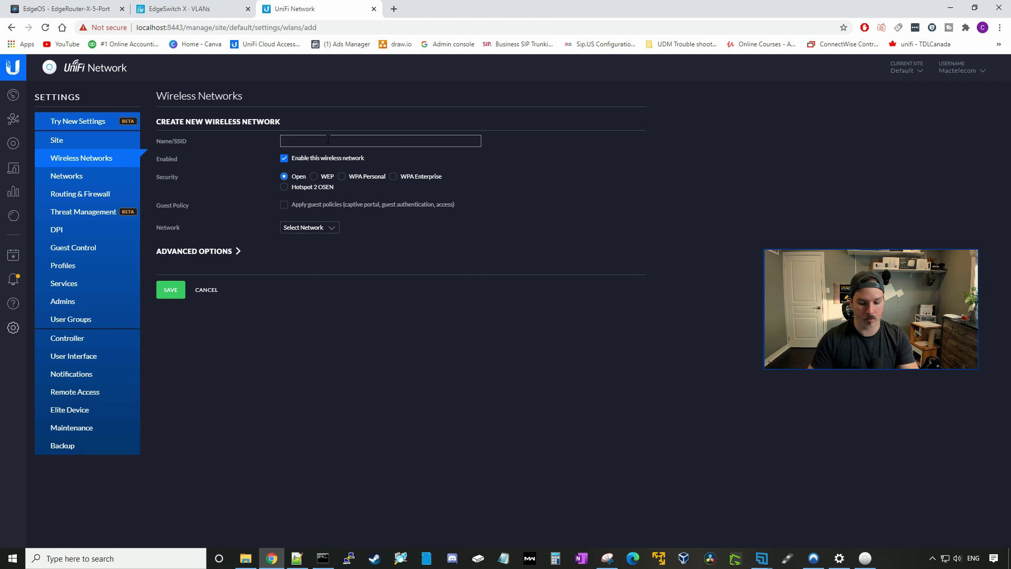
pyautogui.click(343, 177)
pyautogui.click(311, 205)
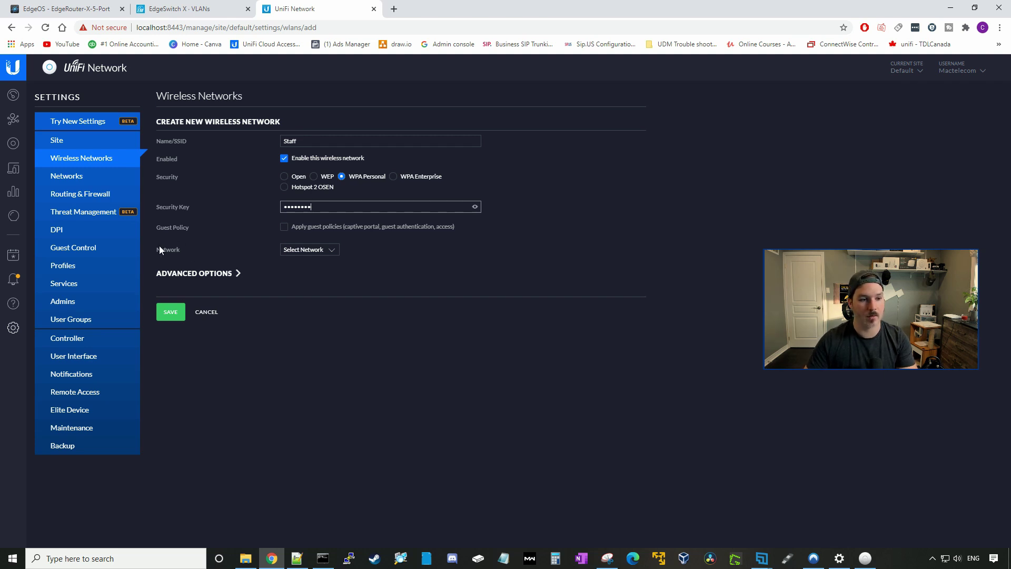
pyautogui.click(311, 250)
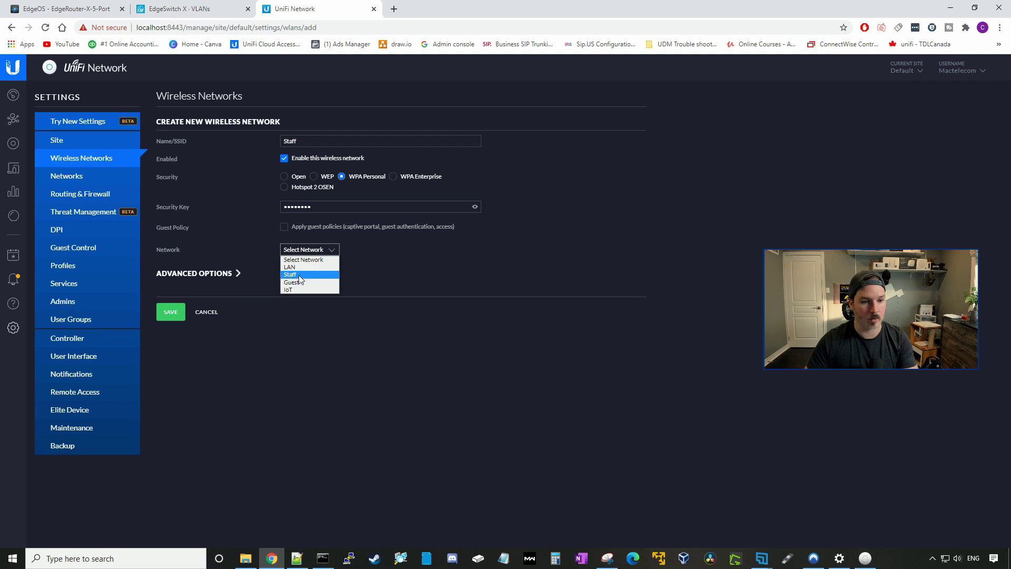
pyautogui.click(298, 275)
pyautogui.click(171, 315)
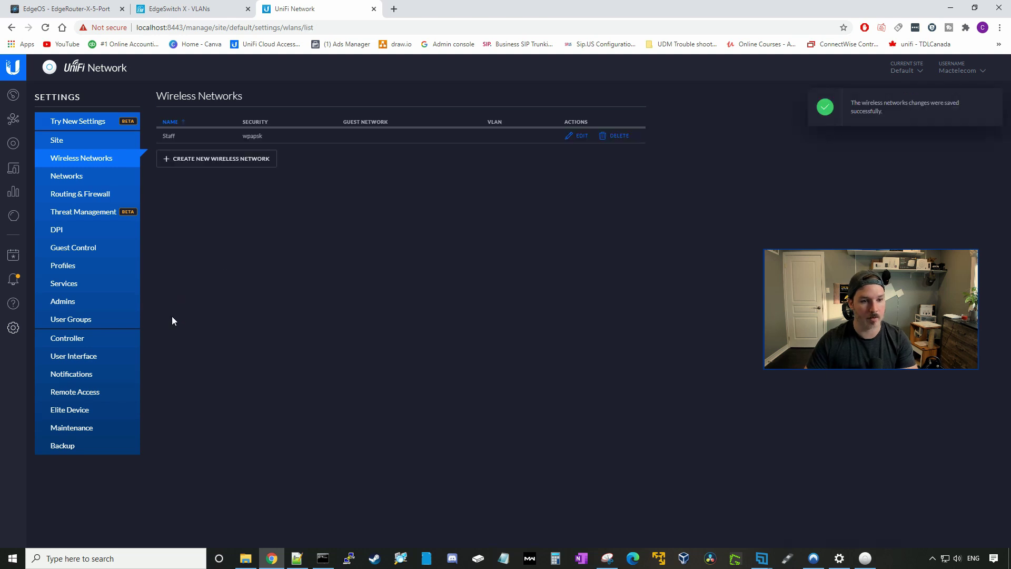
# Create a WPA Personal Guest SSID with a security key on the Guest network.
pyautogui.click(254, 168)
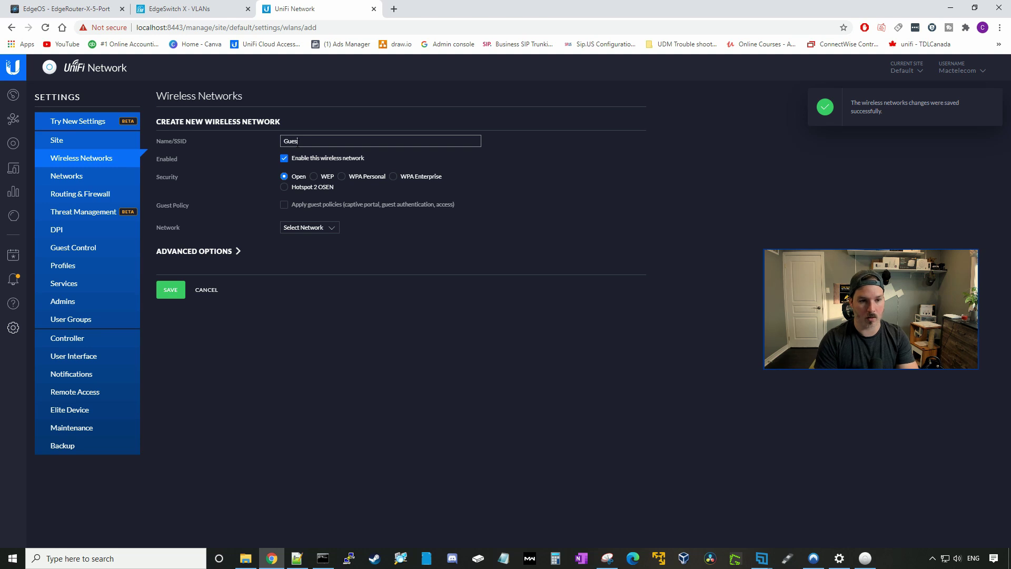
pyautogui.click(342, 176)
pyautogui.click(338, 207)
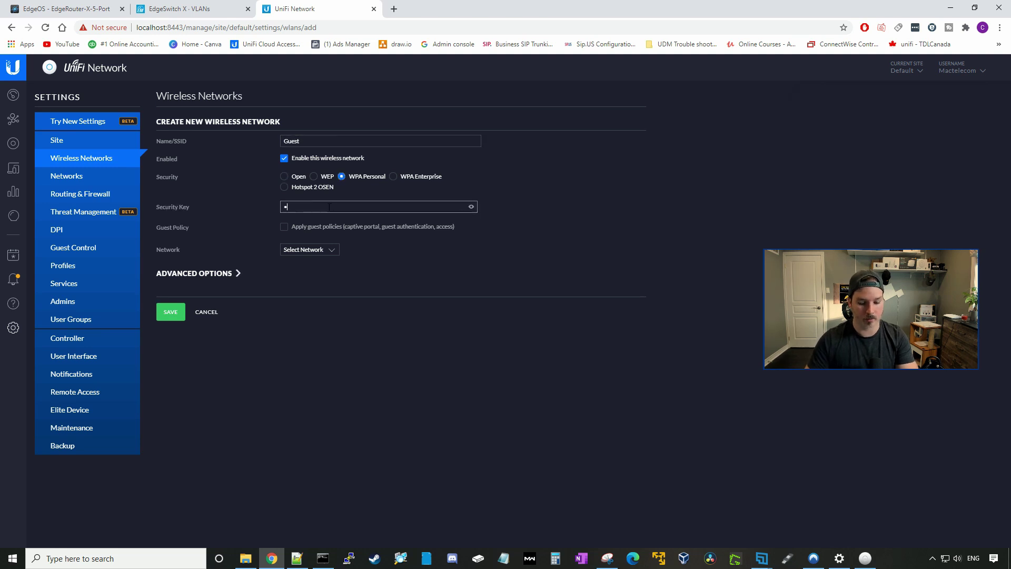
pyautogui.write('••••••••')
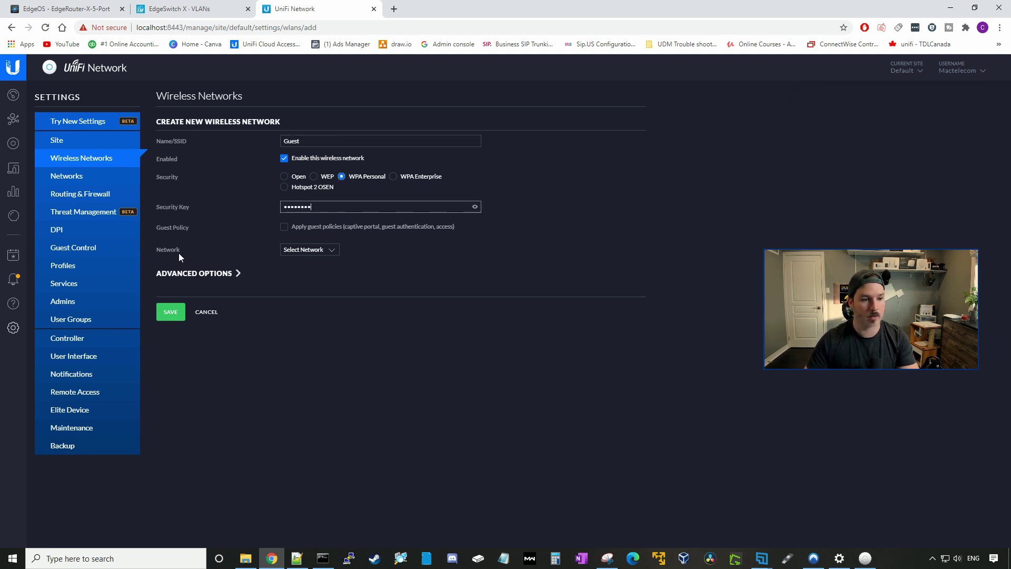
pyautogui.click(301, 251)
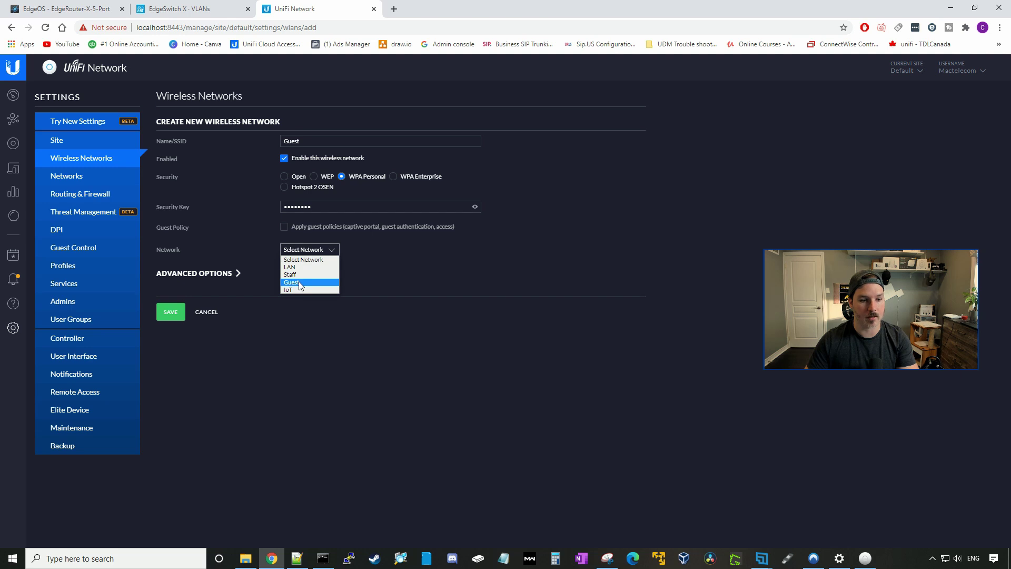
pyautogui.click(292, 283)
pyautogui.click(172, 316)
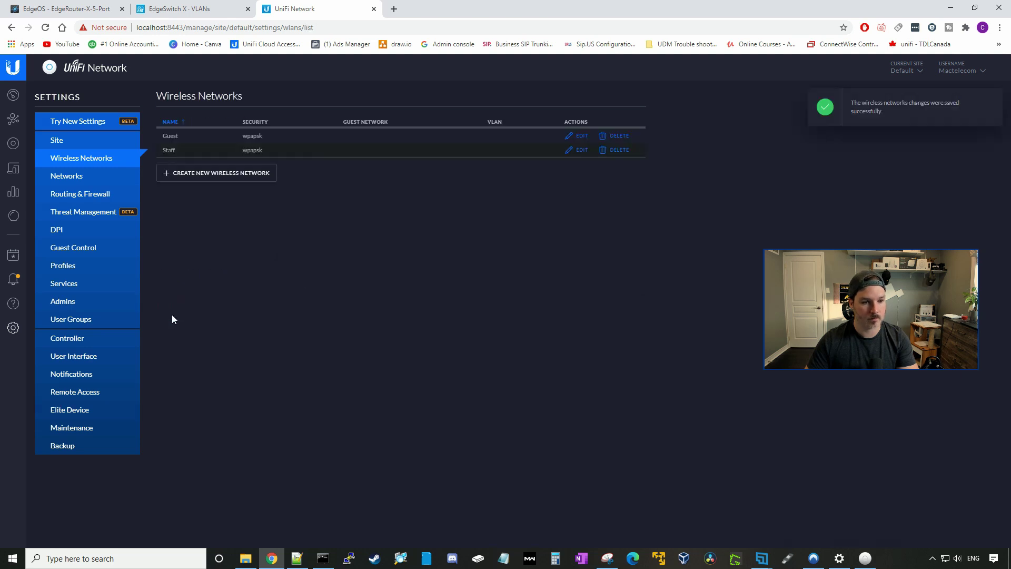
# Create a WPA Personal IoT SSID with a security key on the IoT network.
pyautogui.click(236, 178)
pyautogui.write('IoT')
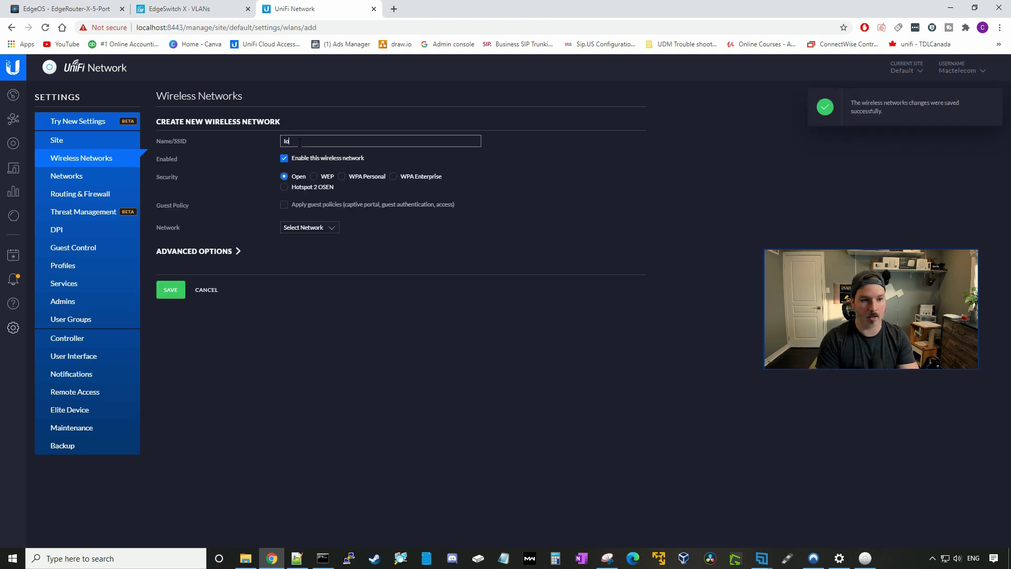
pyautogui.click(353, 178)
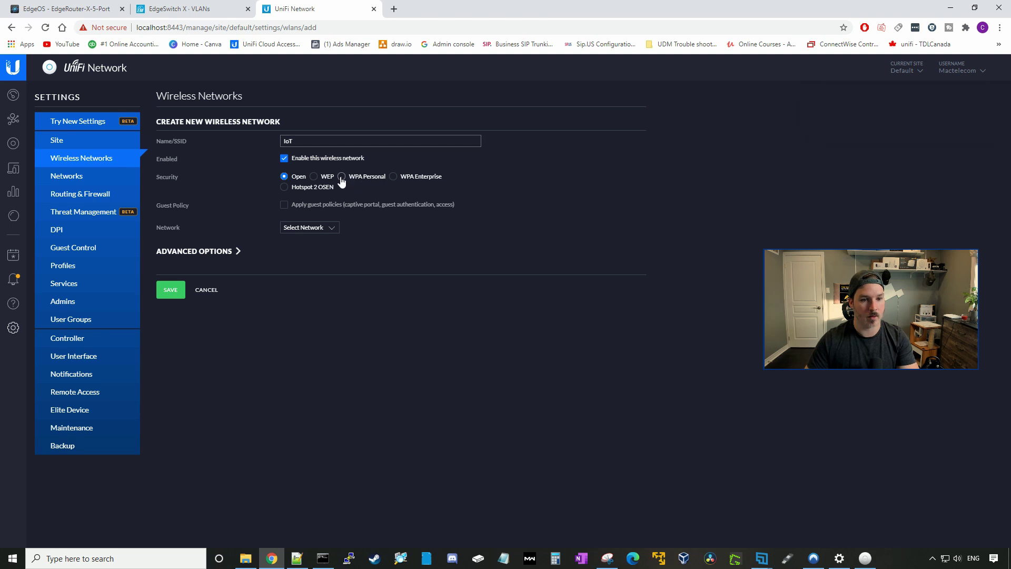
pyautogui.click(333, 207)
pyautogui.write('••••••••')
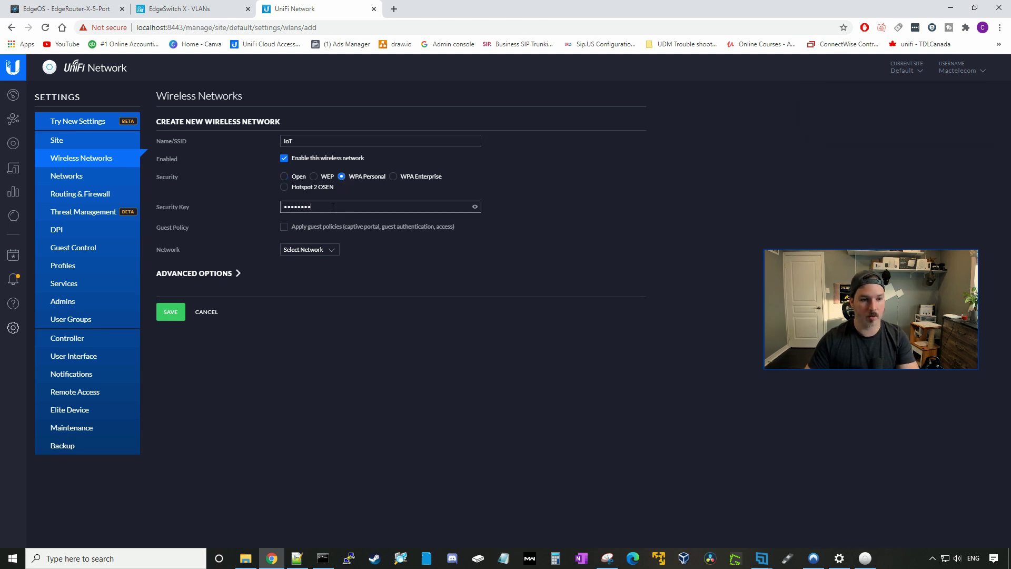
pyautogui.click(323, 252)
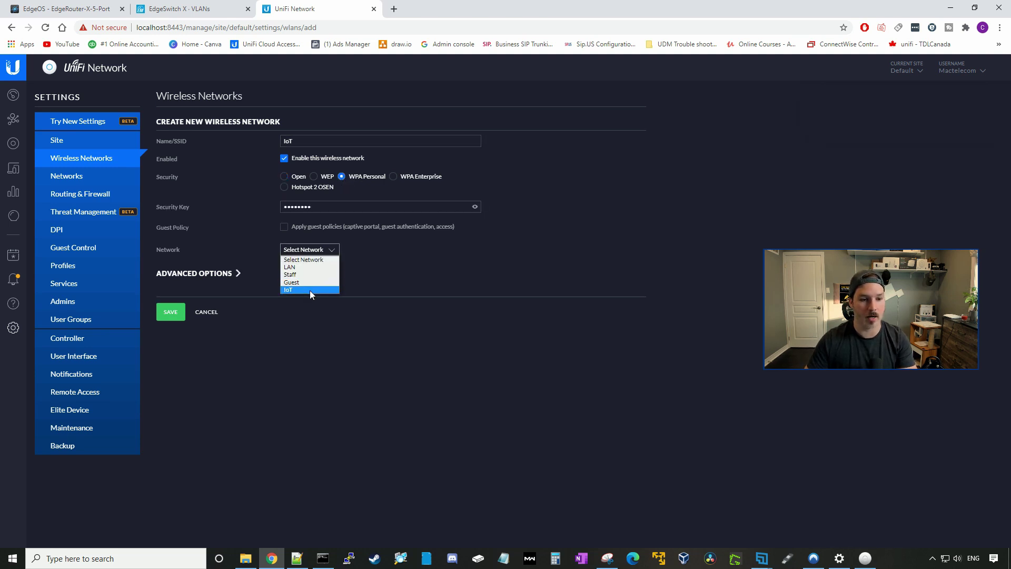
pyautogui.click(310, 290)
pyautogui.click(171, 311)
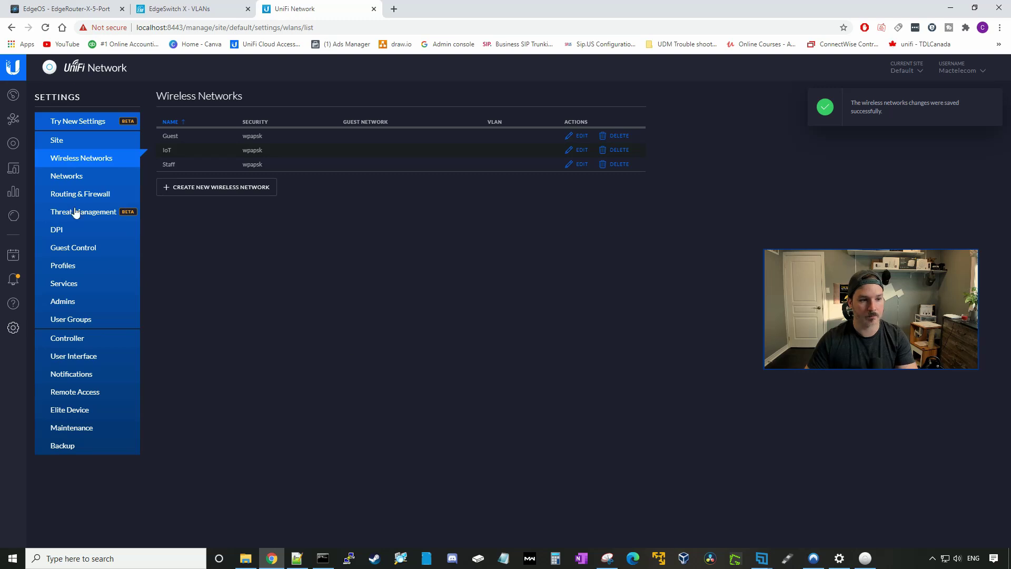
pyautogui.click(13, 119)
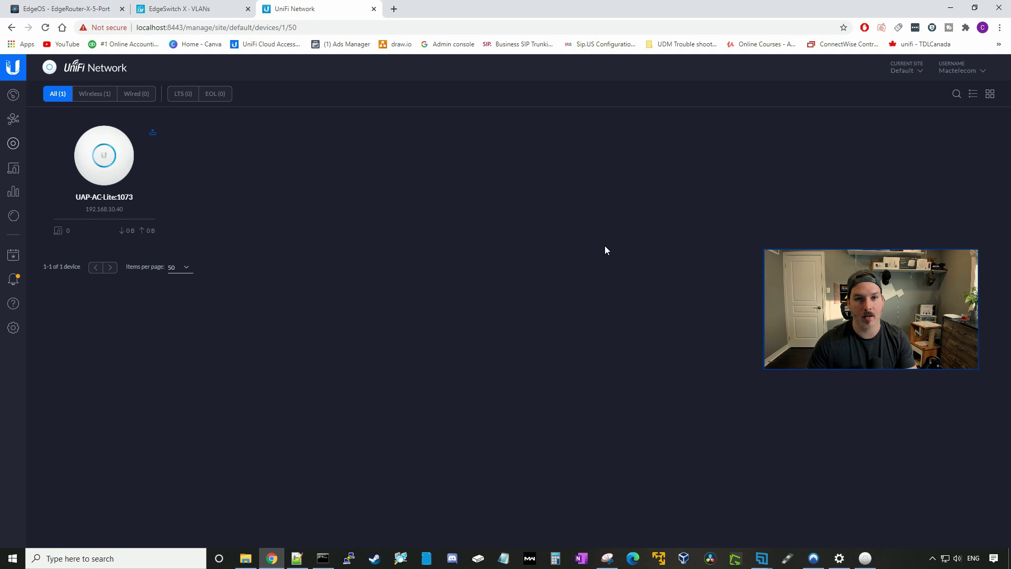
# Join the Guest Wi-Fi using its security key, declining network discovery.
pyautogui.click(946, 559)
pyautogui.scroll(-2, 918, 420)
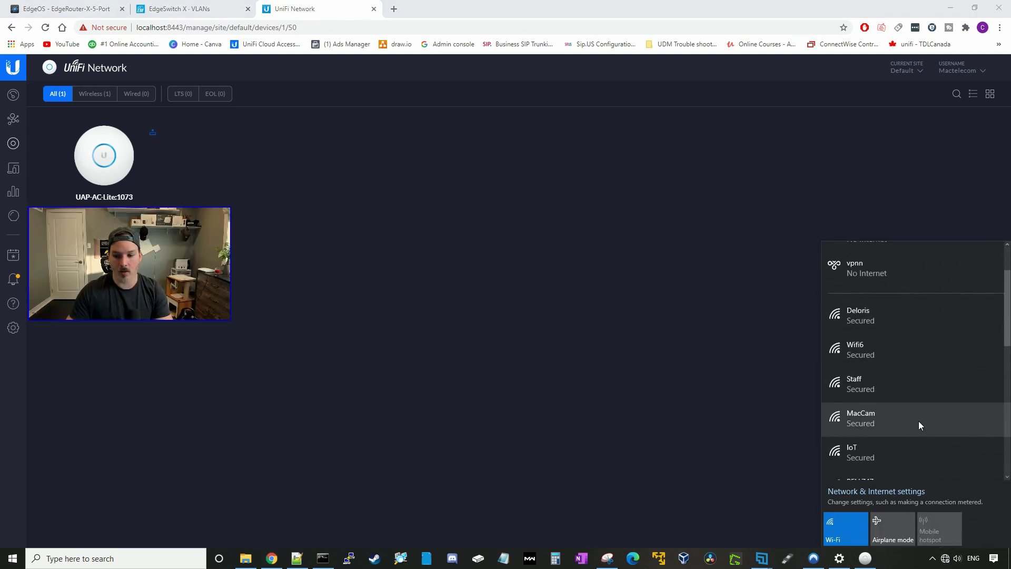
pyautogui.scroll(-3, 919, 425)
pyautogui.click(878, 445)
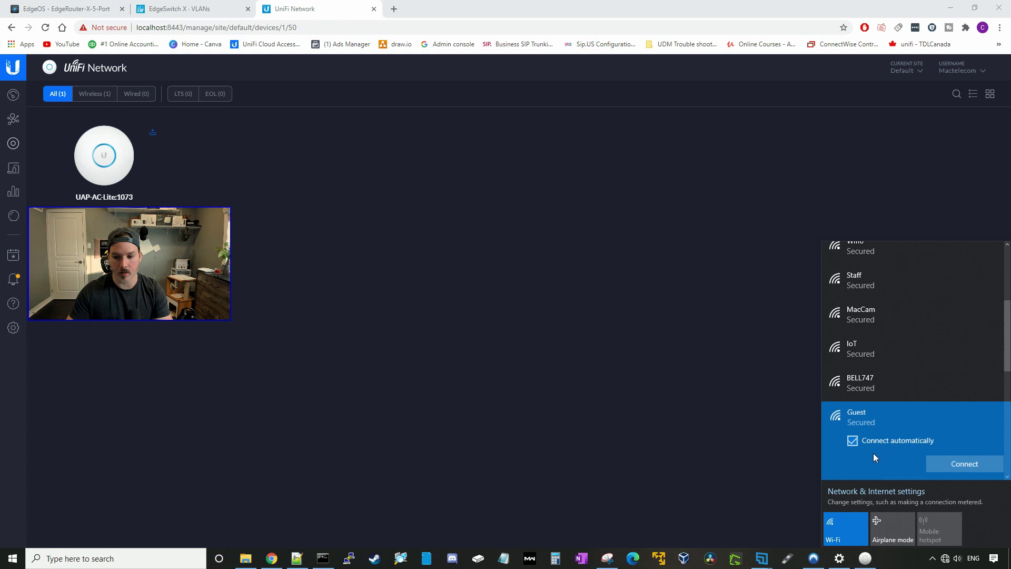
pyautogui.click(947, 465)
pyautogui.write('••')
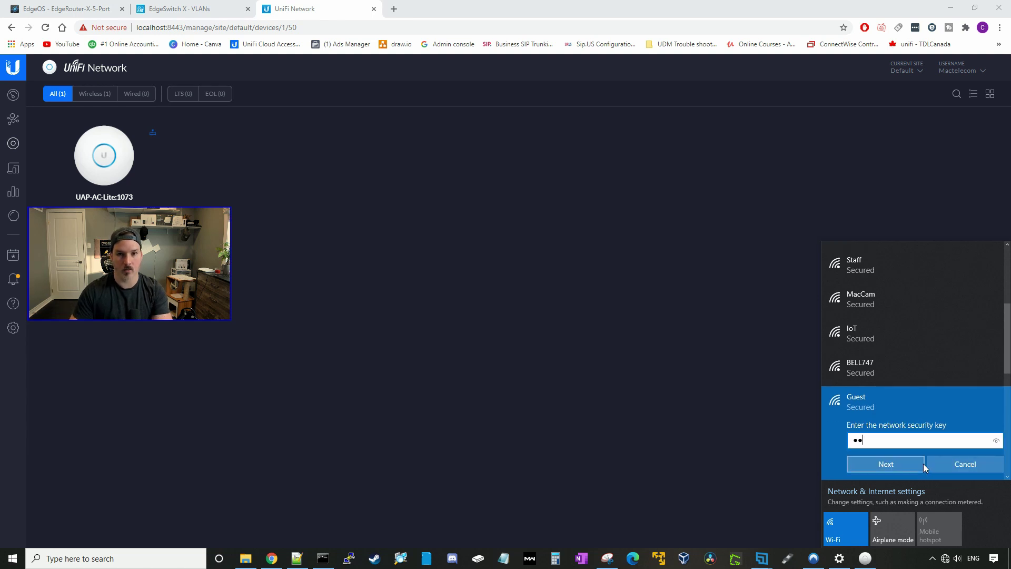
pyautogui.write('••••••')
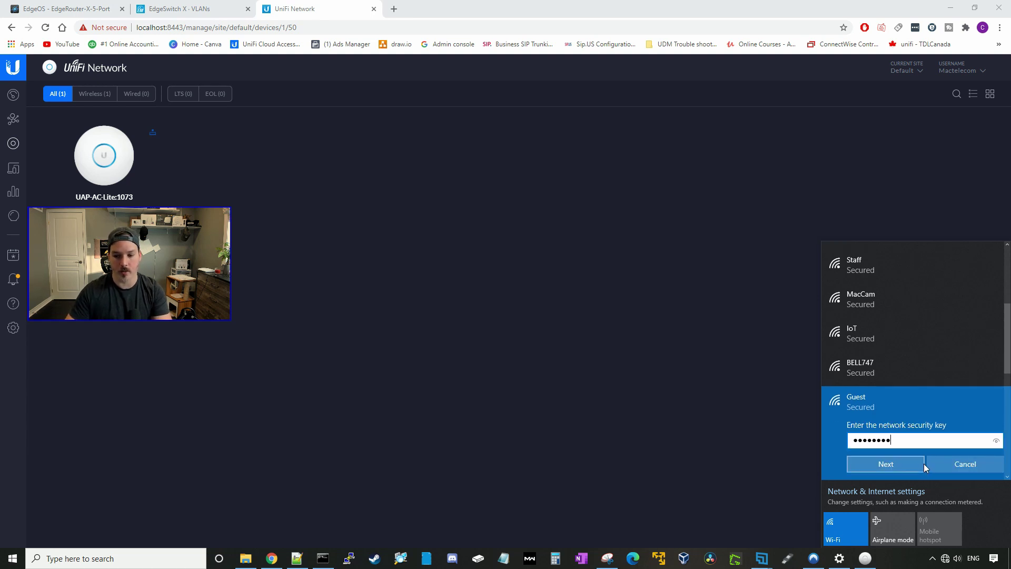
pyautogui.click(924, 463)
pyautogui.click(947, 469)
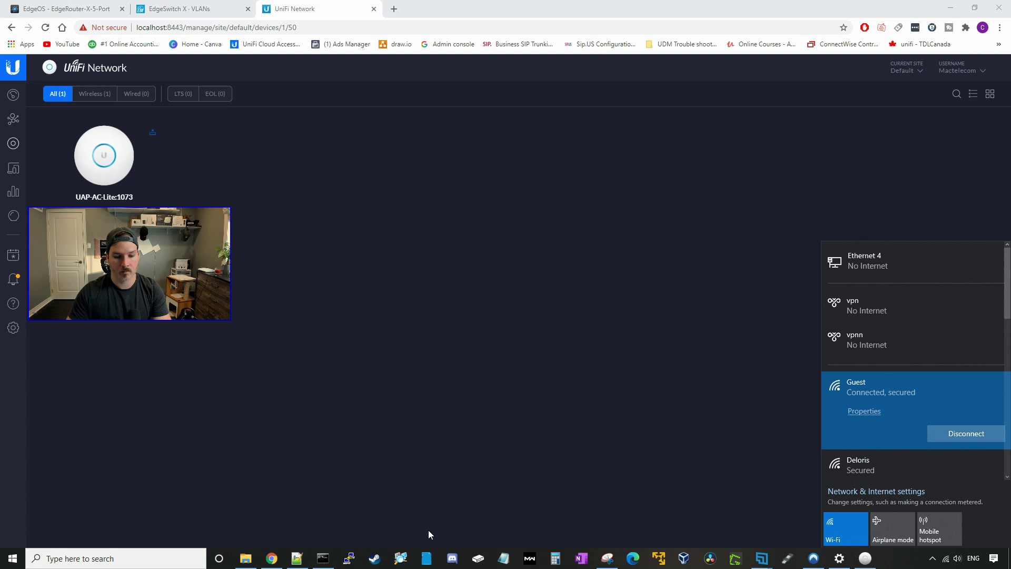
pyautogui.click(322, 558)
# Run ipconfig and confirm the Wi-Fi IPv4 address is 192.168.30.10.
pyautogui.moveTo(174, 46); pyautogui.dragTo(464, 43)
pyautogui.click(584, 140)
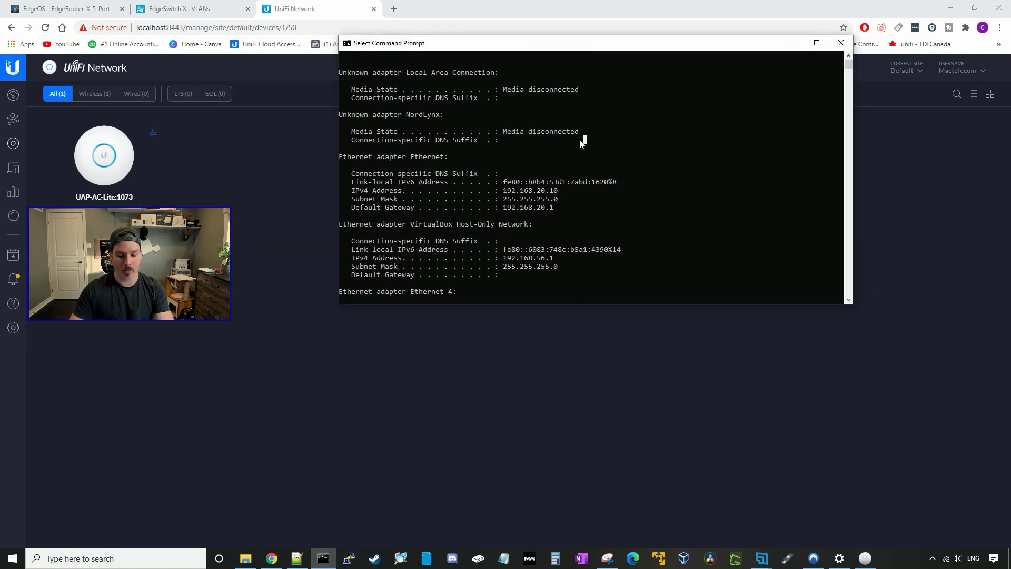
pyautogui.press('Return')
pyautogui.press('Return')
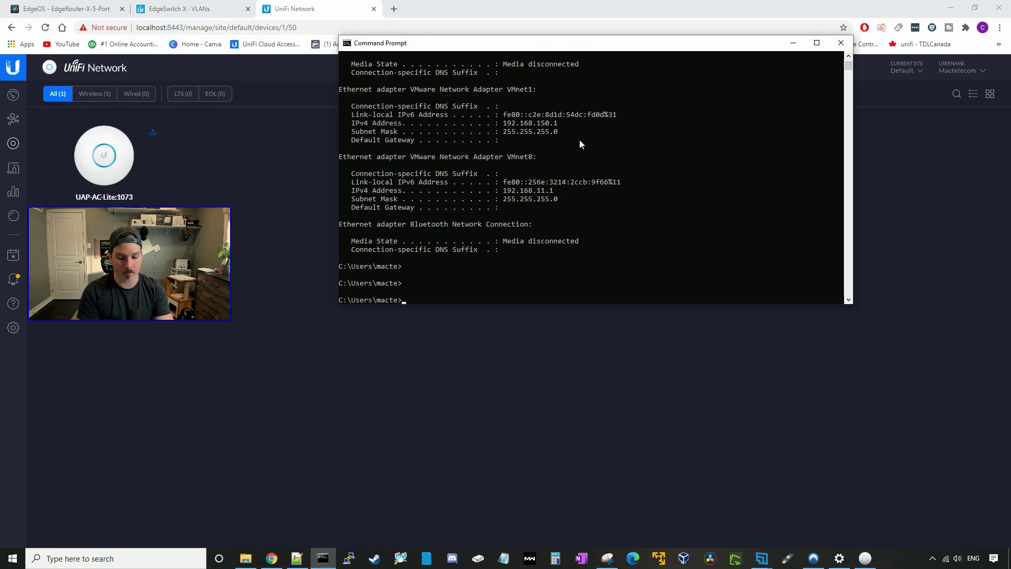
pyautogui.write('ipconfig')
pyautogui.press('Return')
pyautogui.moveTo(503, 174); pyautogui.dragTo(558, 173)
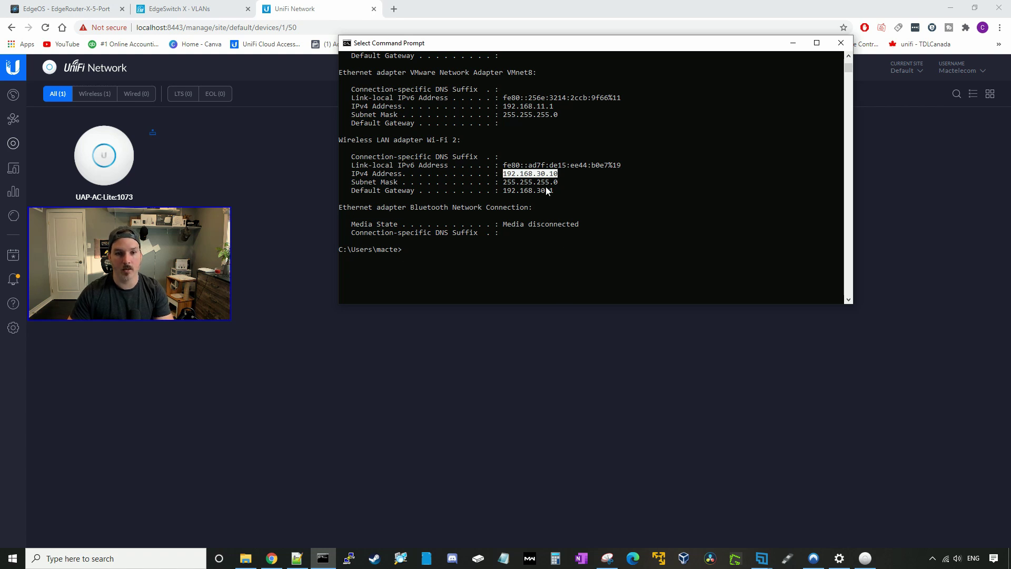
pyautogui.rightClick(546, 221)
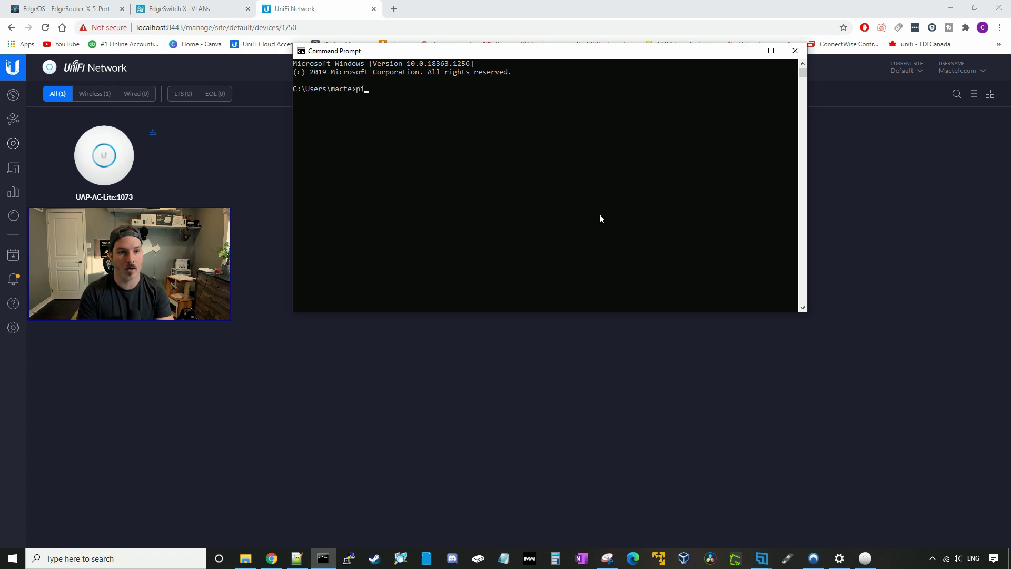
# Ping the gateways 192.168.10.1, 192.168.20.1 and 192.168.40.1, stopping each with Ctrl+C.
pyautogui.write('192.168.10')
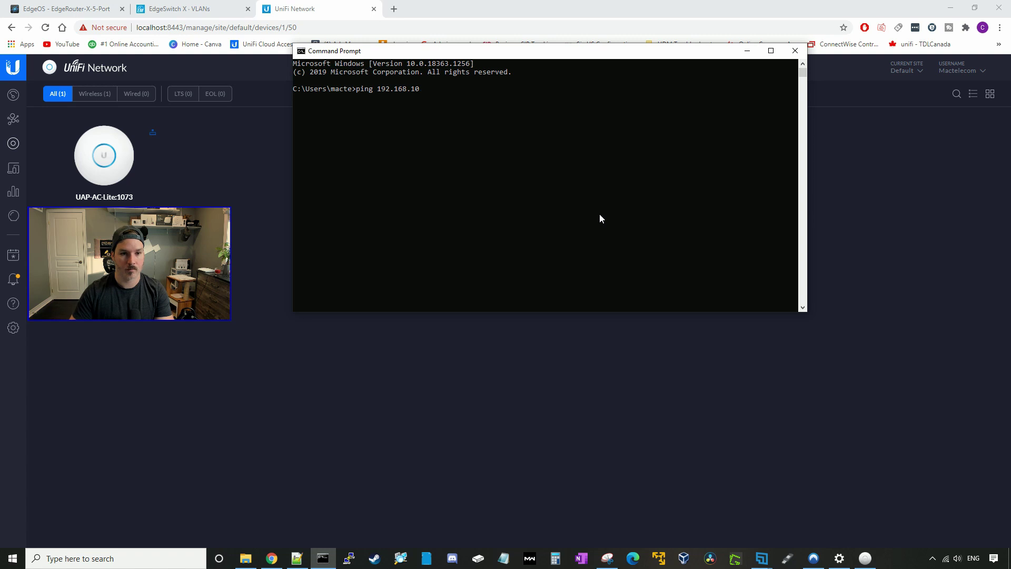
pyautogui.write('.1')
pyautogui.press('Return')
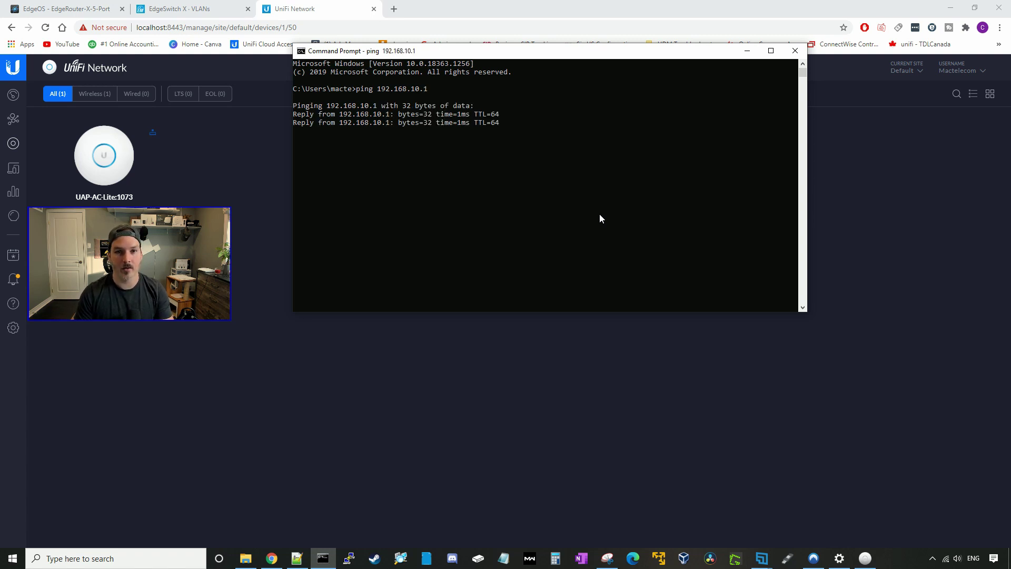
pyautogui.hotkey('ctrl', 'c')
pyautogui.press('Up')
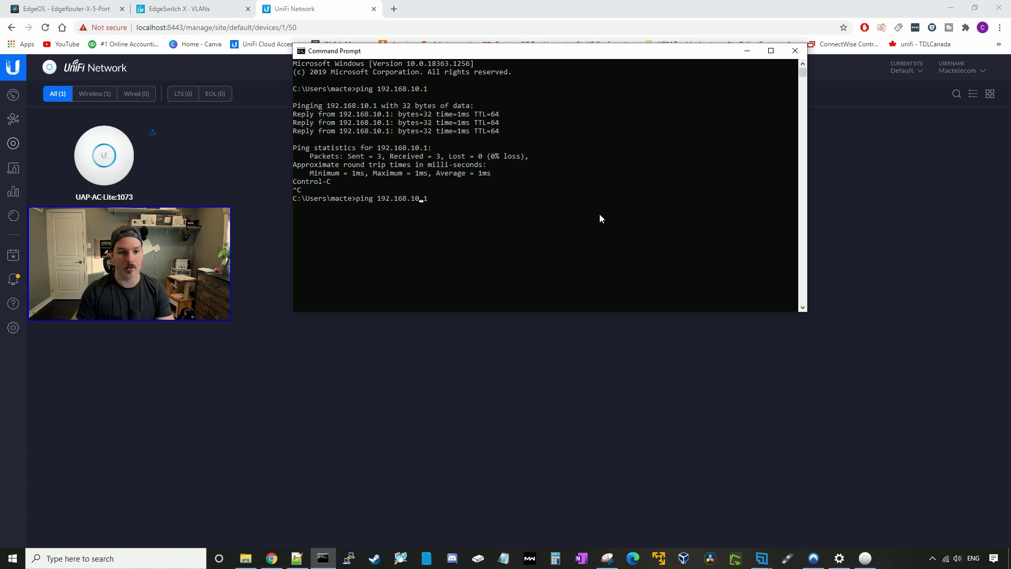
pyautogui.press('Left')
pyautogui.press('BackSpace')
pyautogui.write('2')
pyautogui.press('Return')
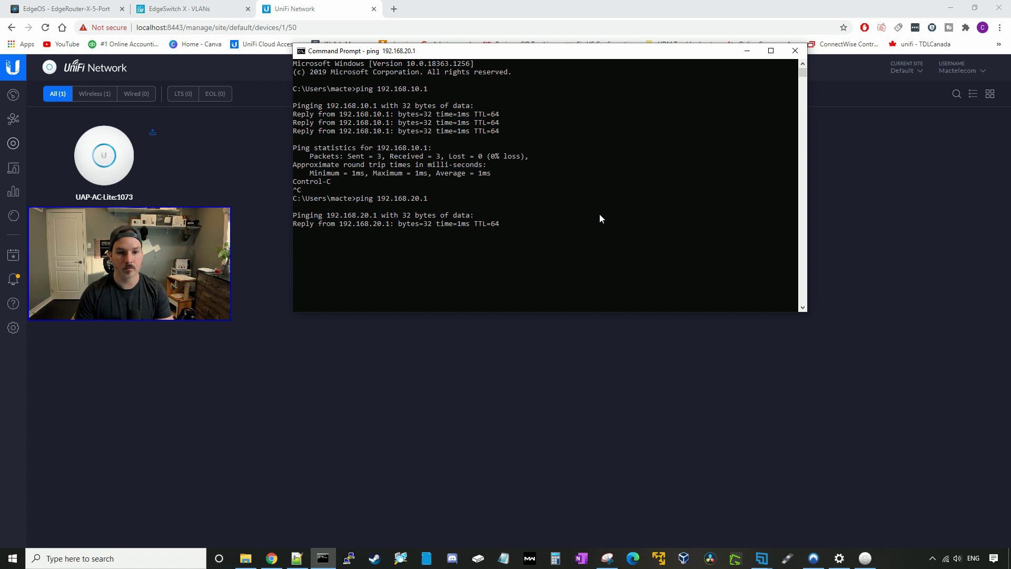
pyautogui.hotkey('ctrl', 'c')
pyautogui.press('Up')
pyautogui.press('Left')
pyautogui.press('BackSpace')
pyautogui.write('4')
pyautogui.press('Return')
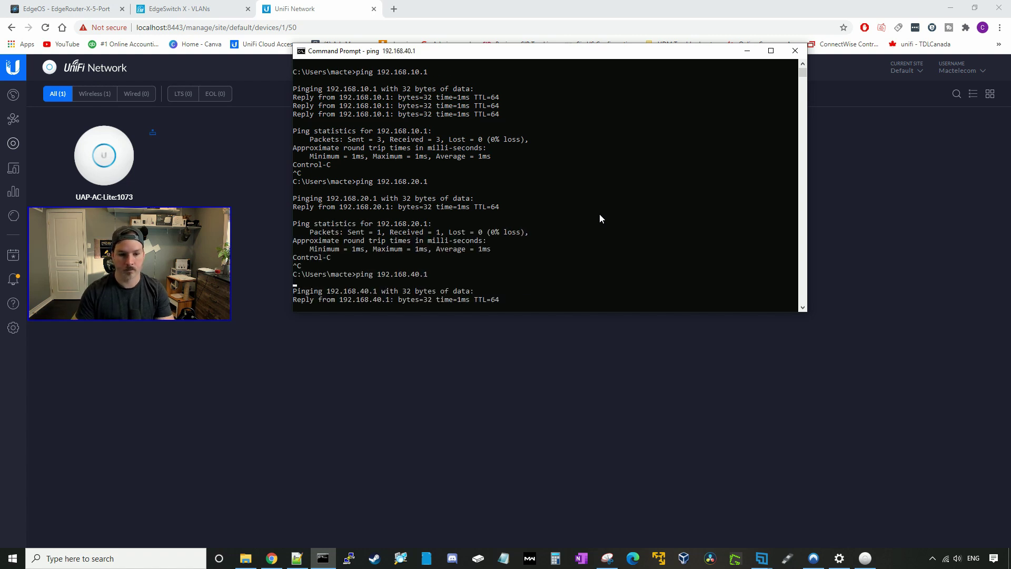
pyautogui.hotkey('ctrl', 'c')
# Check the switch address in the browser, then ping the switch at 192.168.10.39.
pyautogui.hotkey('alt', 'Tab')
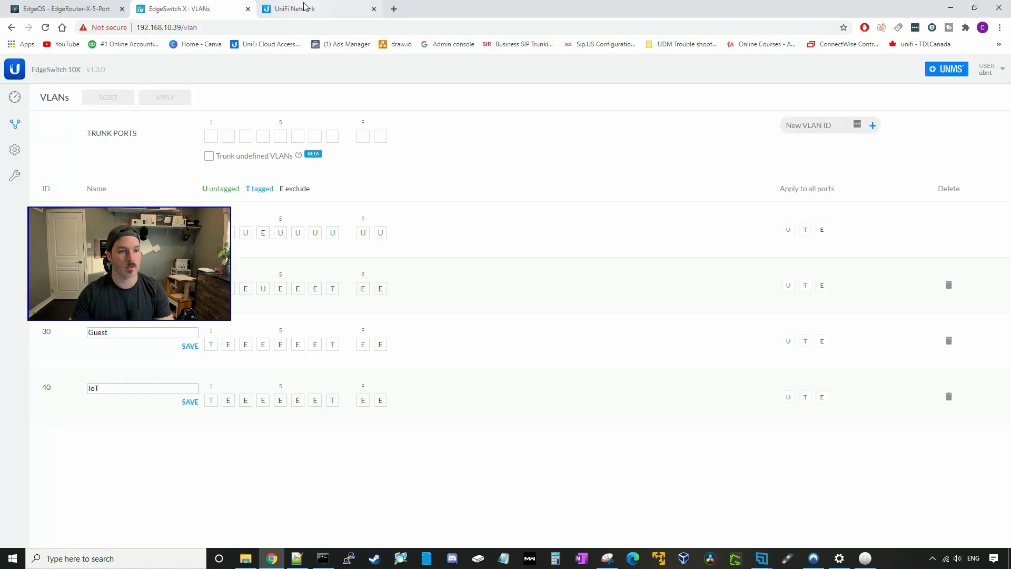
pyautogui.hotkey('alt', 'Tab')
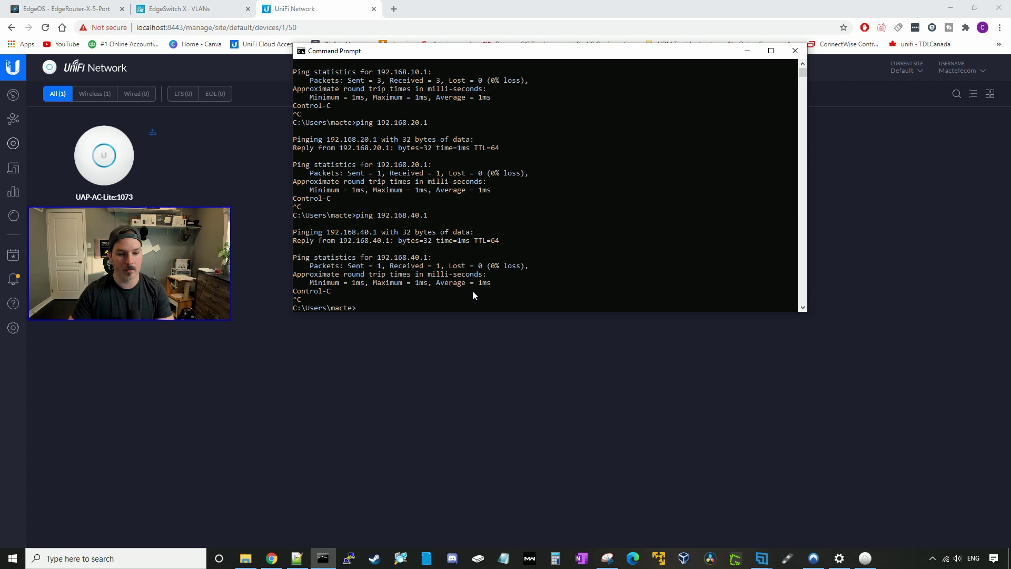
pyautogui.press('Up')
pyautogui.press('Up')
pyautogui.press('Up')
pyautogui.press('BackSpace')
pyautogui.write('39')
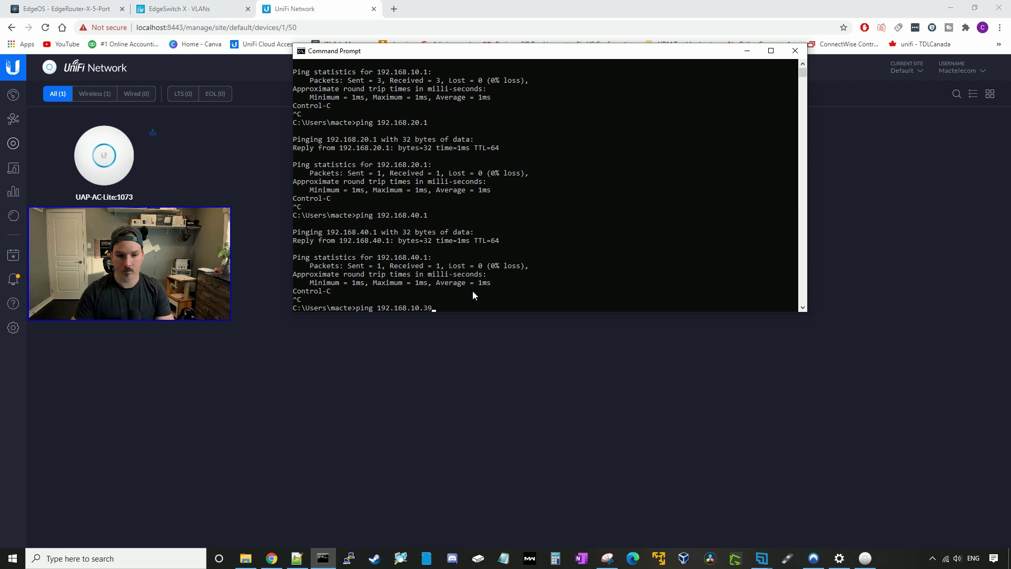
pyautogui.press('Return')
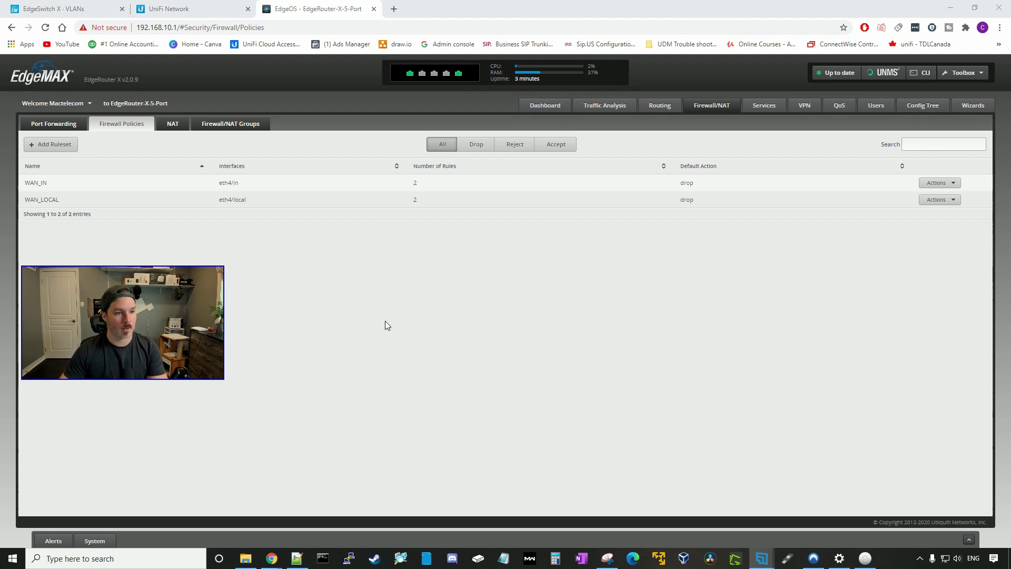
# Add a firewall ruleset named Guest_IN with Accept as its default action.
pyautogui.click(61, 144)
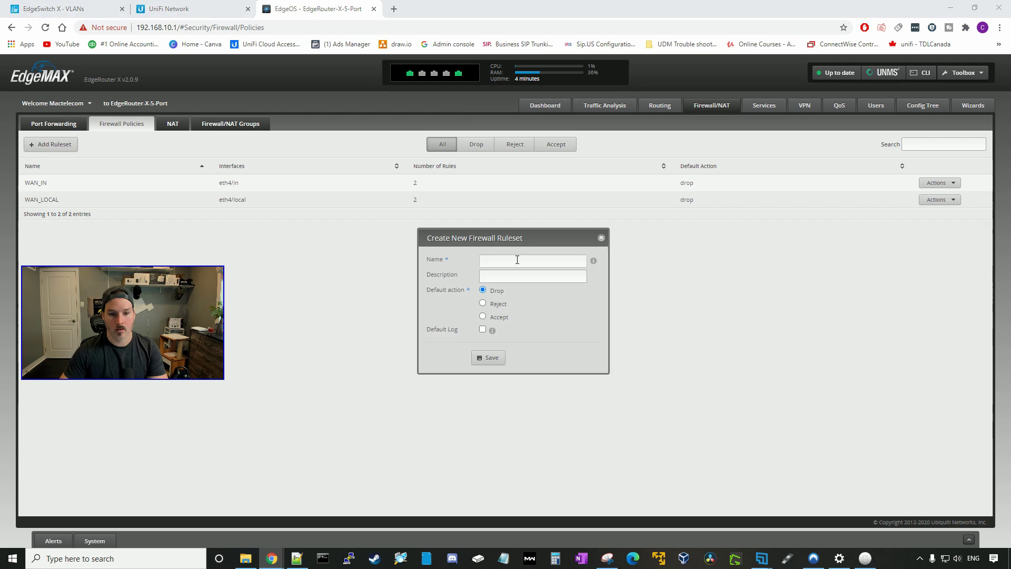
pyautogui.click(517, 260)
pyautogui.write('Guest')
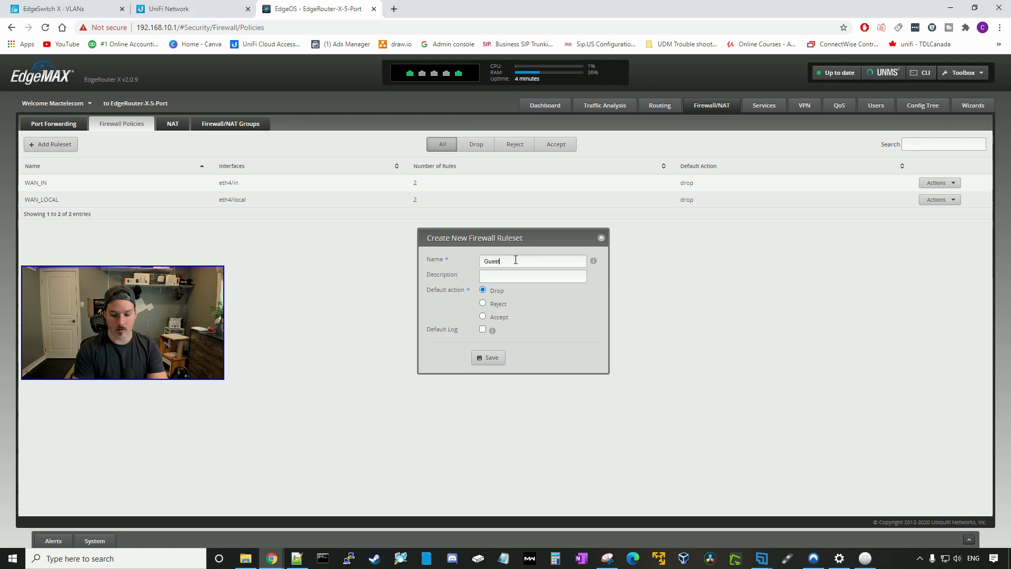
pyautogui.write('_IN')
pyautogui.click(482, 316)
pyautogui.click(488, 358)
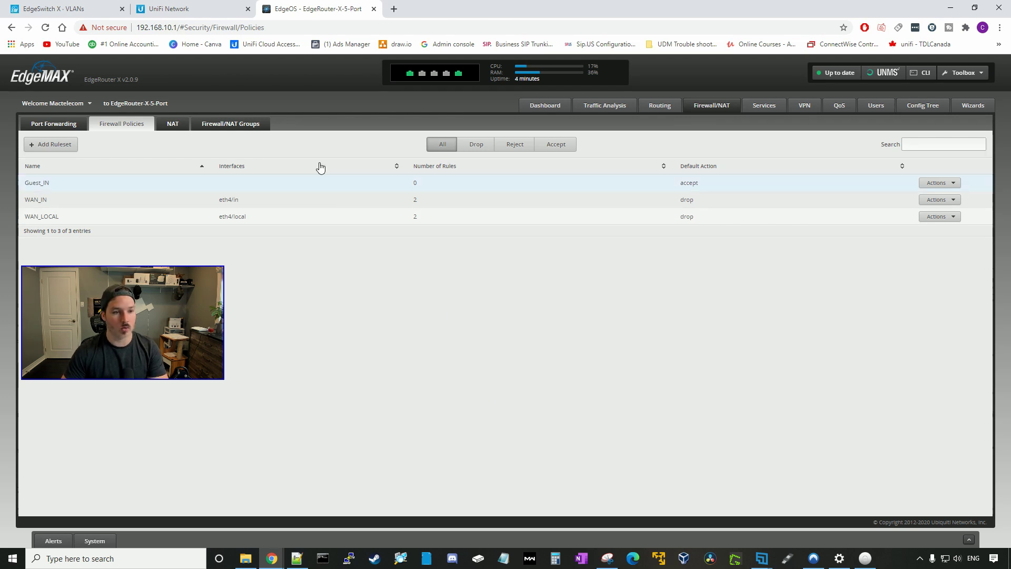
# Create a firewall group named RFC1918 of type Address Group.
pyautogui.click(226, 126)
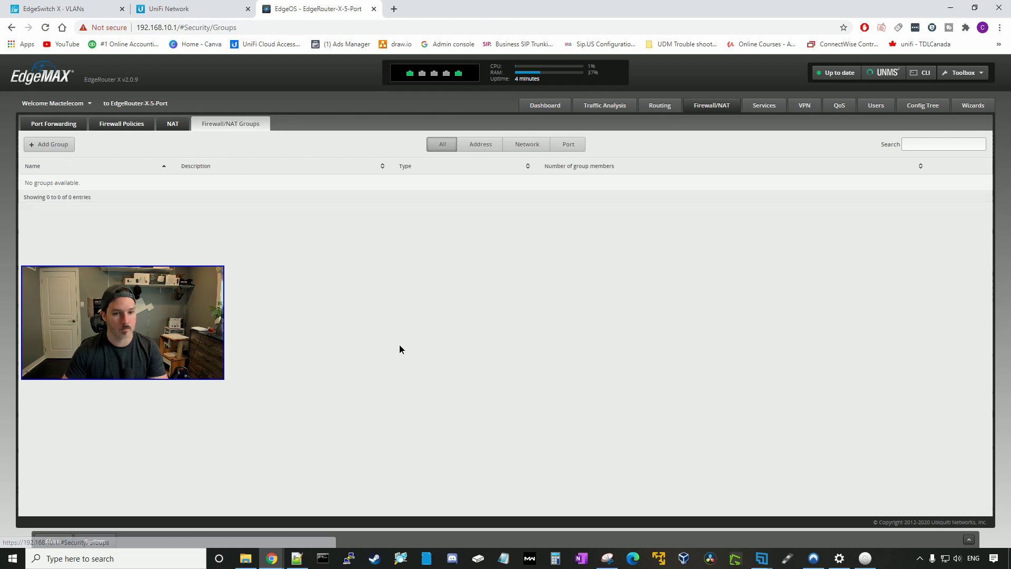
pyautogui.click(64, 152)
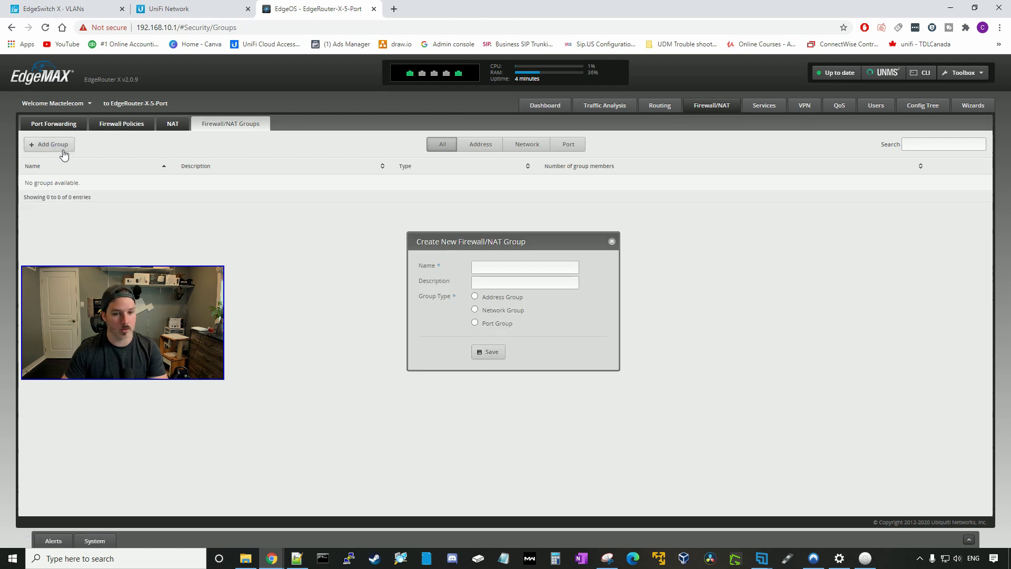
pyautogui.click(498, 269)
pyautogui.write('RFC1')
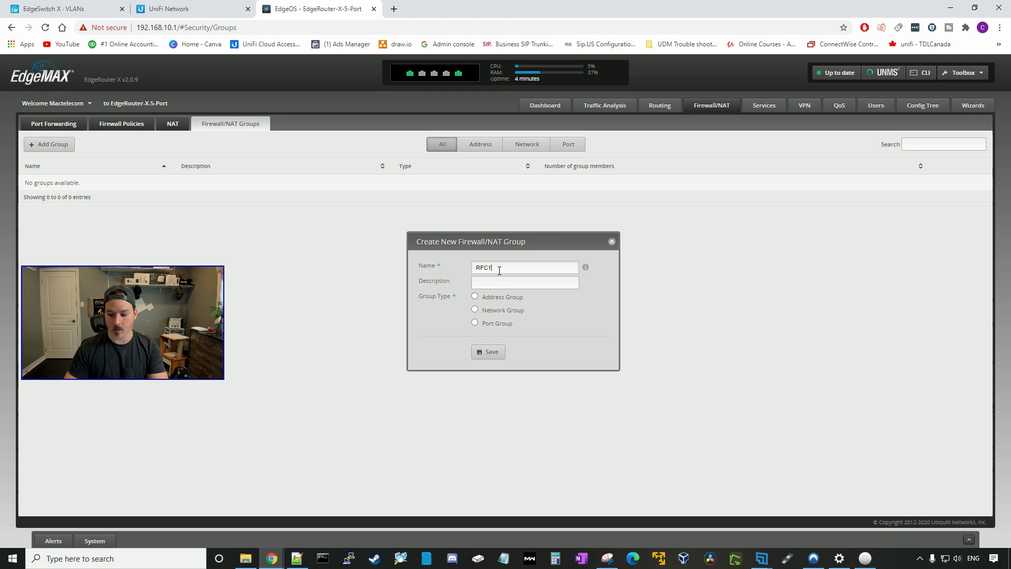
pyautogui.write('918')
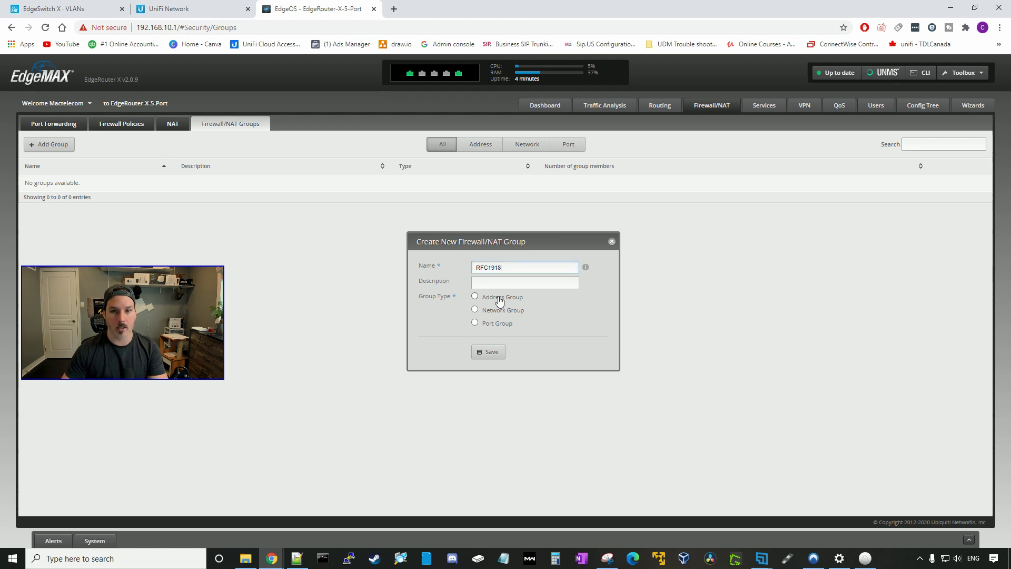
pyautogui.click(500, 300)
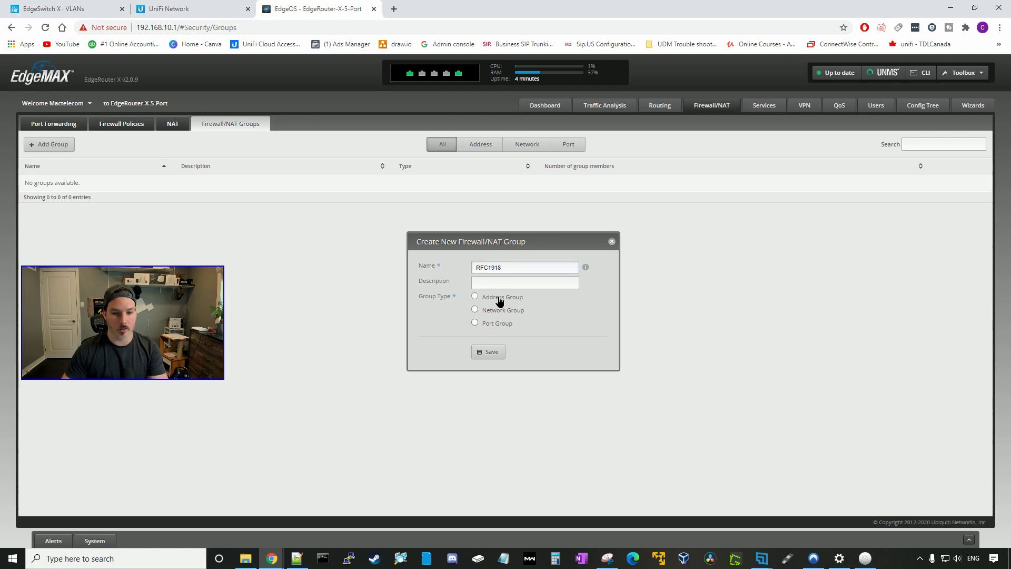
pyautogui.click(490, 354)
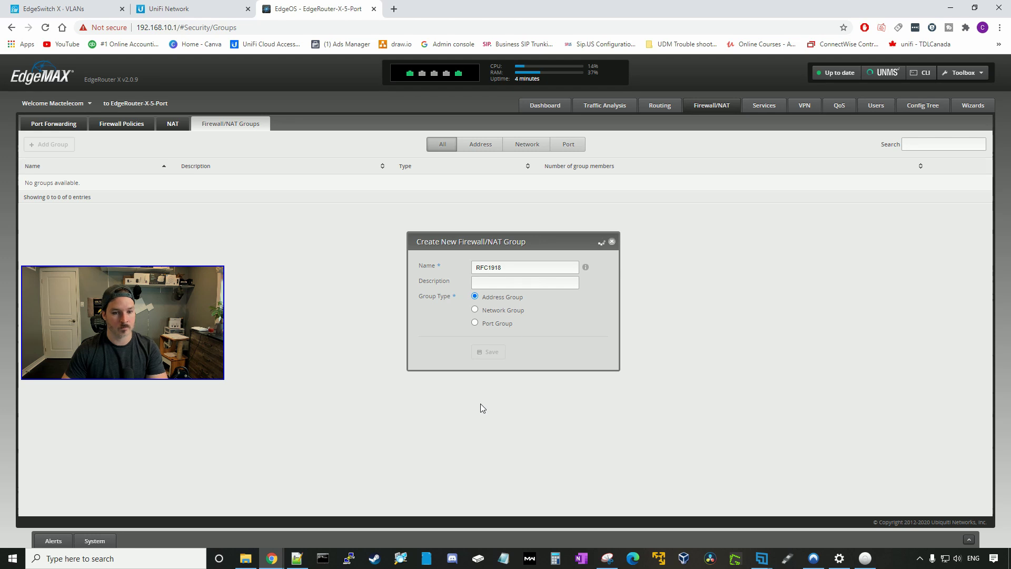
# Add 192.168.0.0/16, 172.16.0.0/12 and 10.0.0.0/8 as the RFC1918 group's members.
pyautogui.click(954, 191)
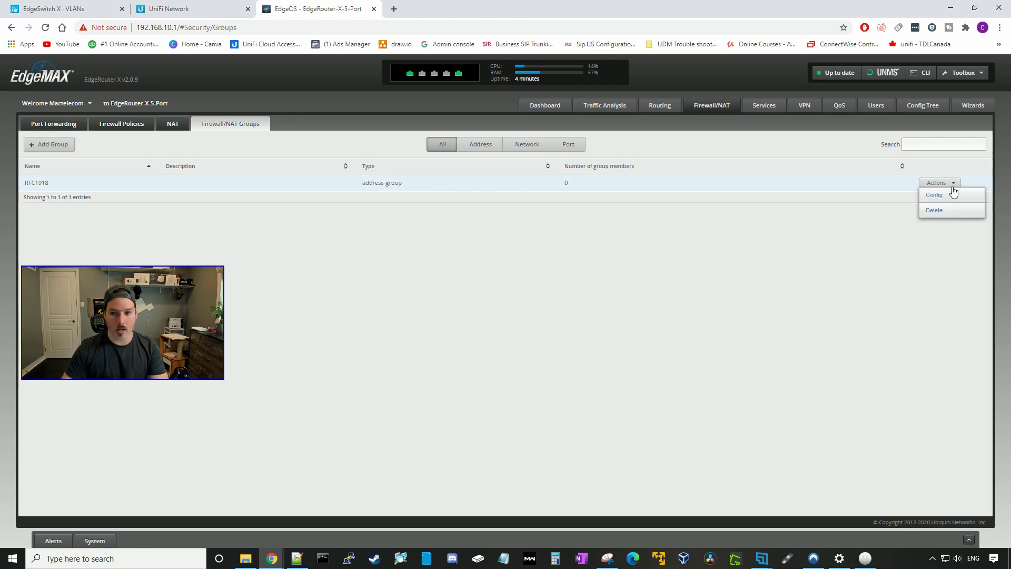
pyautogui.click(946, 201)
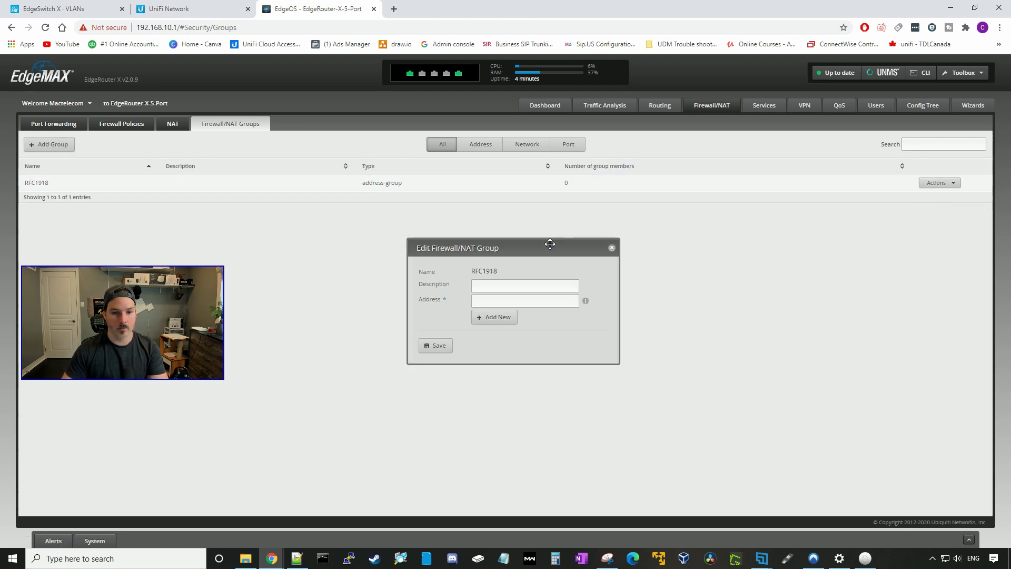
pyautogui.moveTo(545, 237); pyautogui.dragTo(646, 182)
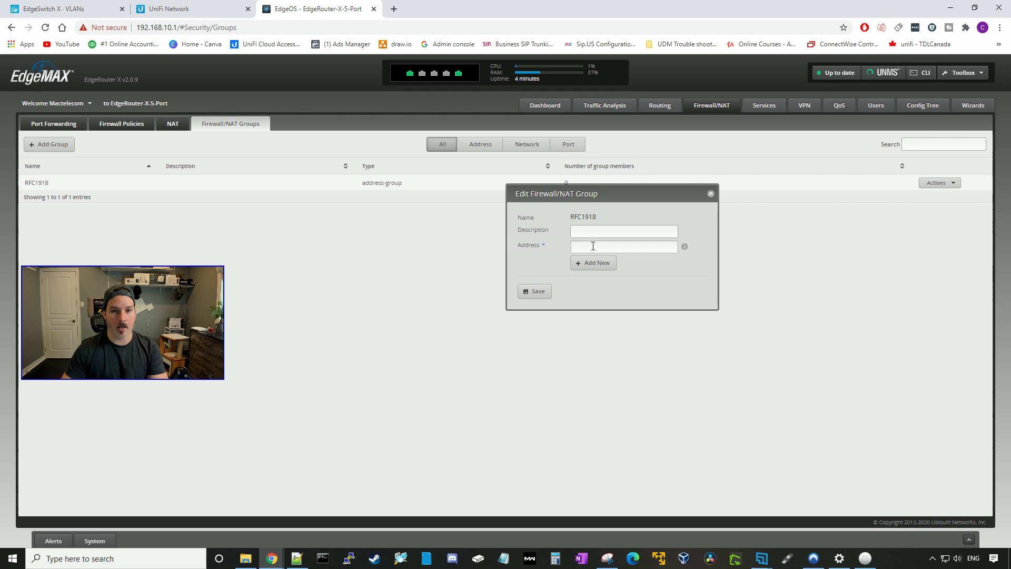
pyautogui.click(593, 246)
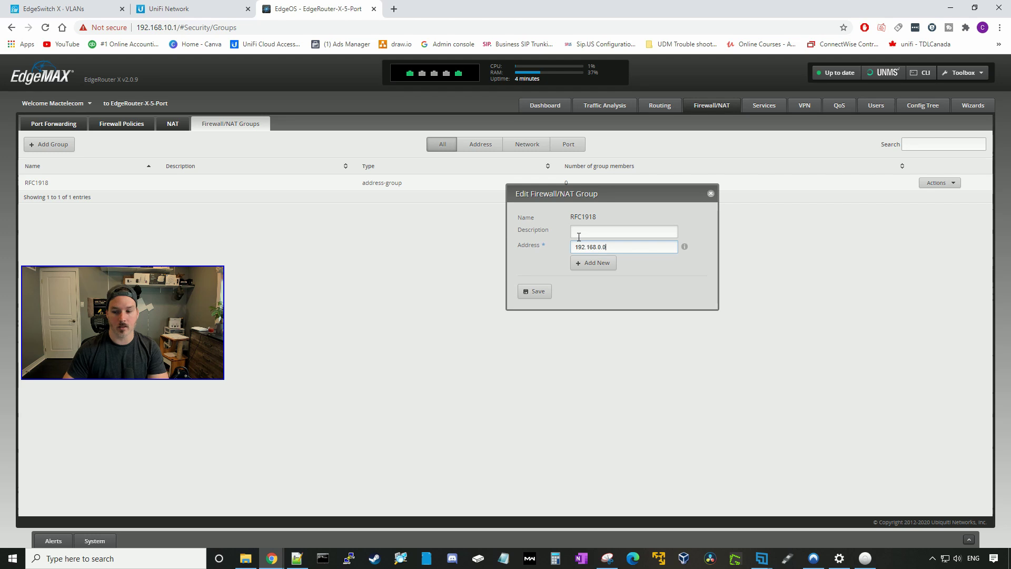
pyautogui.write('192.168.0.0/16')
pyautogui.click(594, 263)
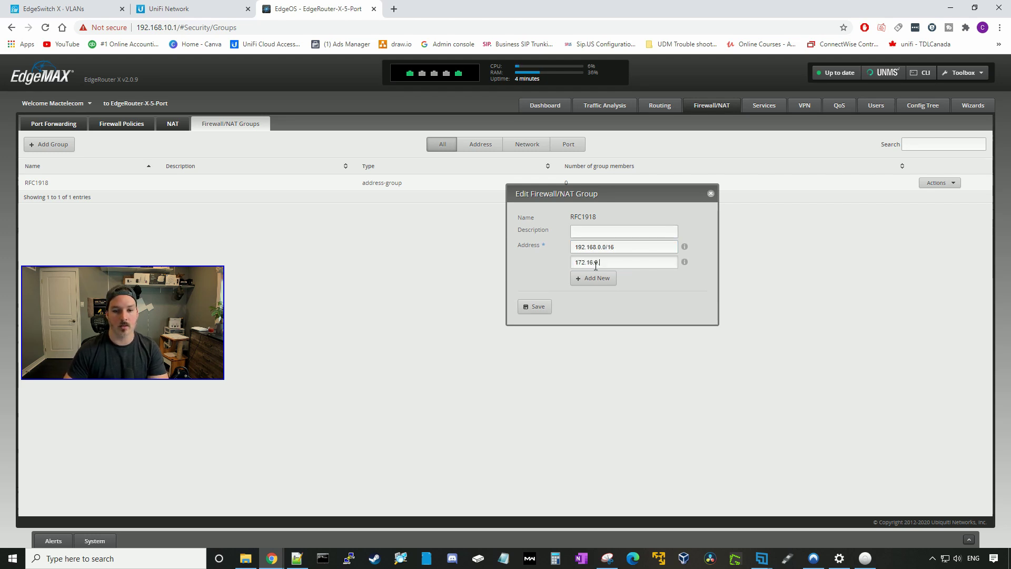
pyautogui.click(598, 277)
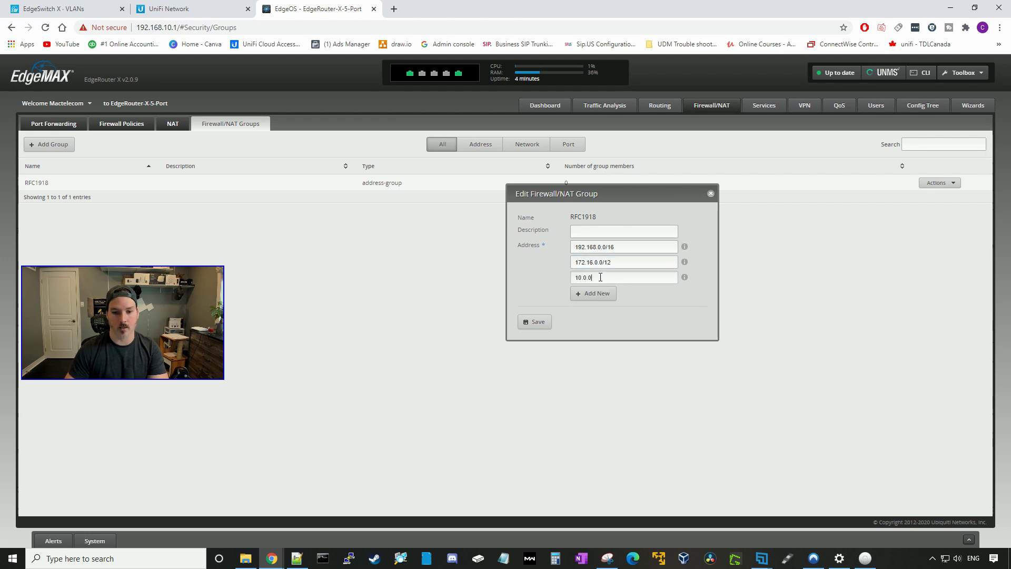
pyautogui.click(536, 322)
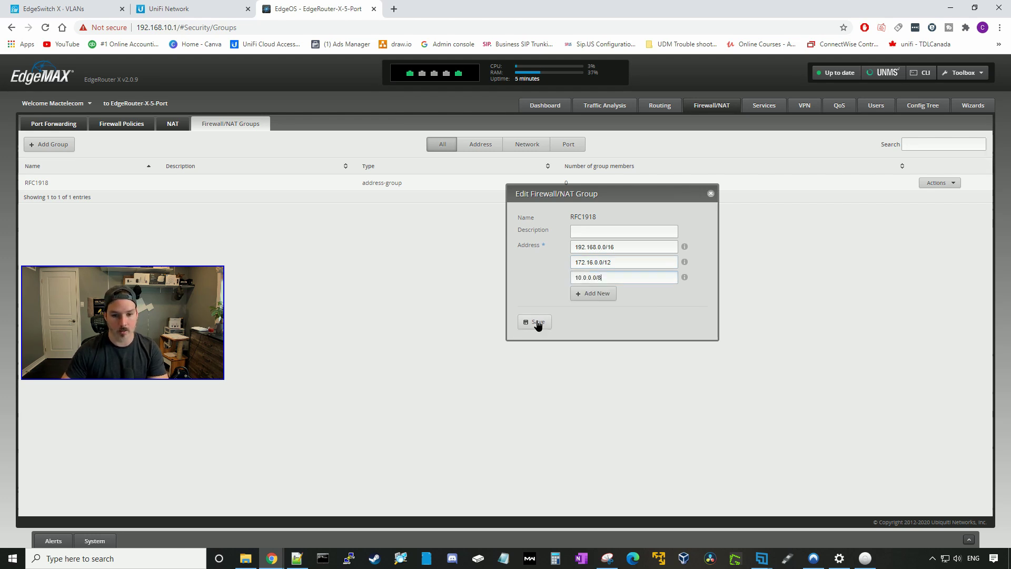
# Add a Guest_IN rule 'Block inter-vlan routing' that drops traffic to the RFC1918 group.
pyautogui.click(130, 127)
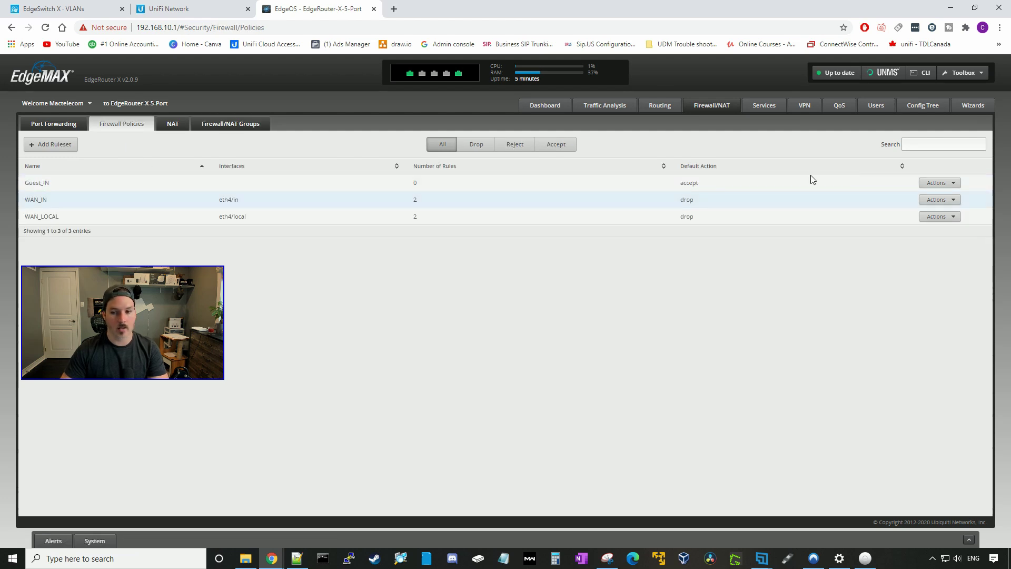
pyautogui.click(938, 183)
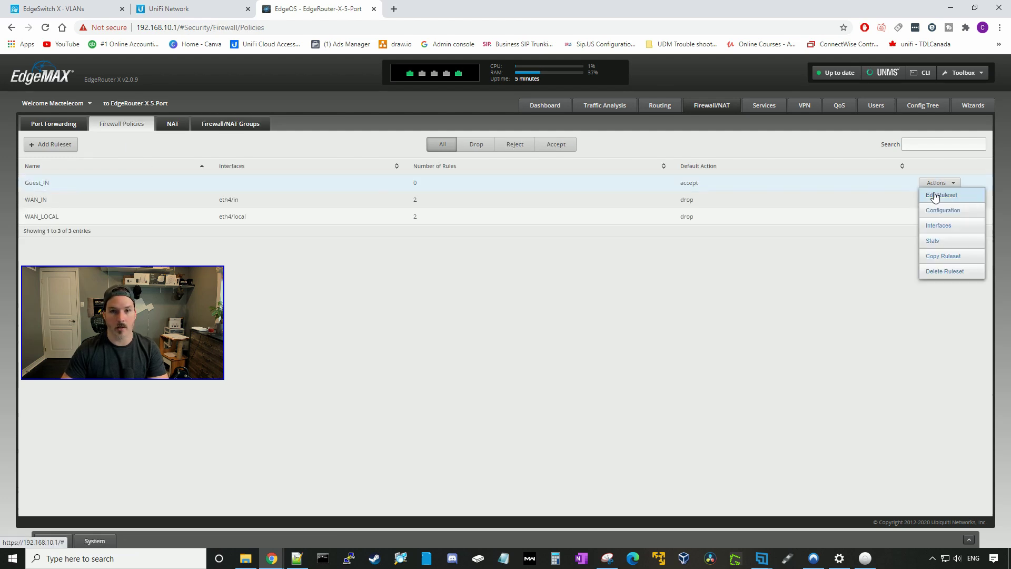
pyautogui.click(935, 194)
pyautogui.click(339, 332)
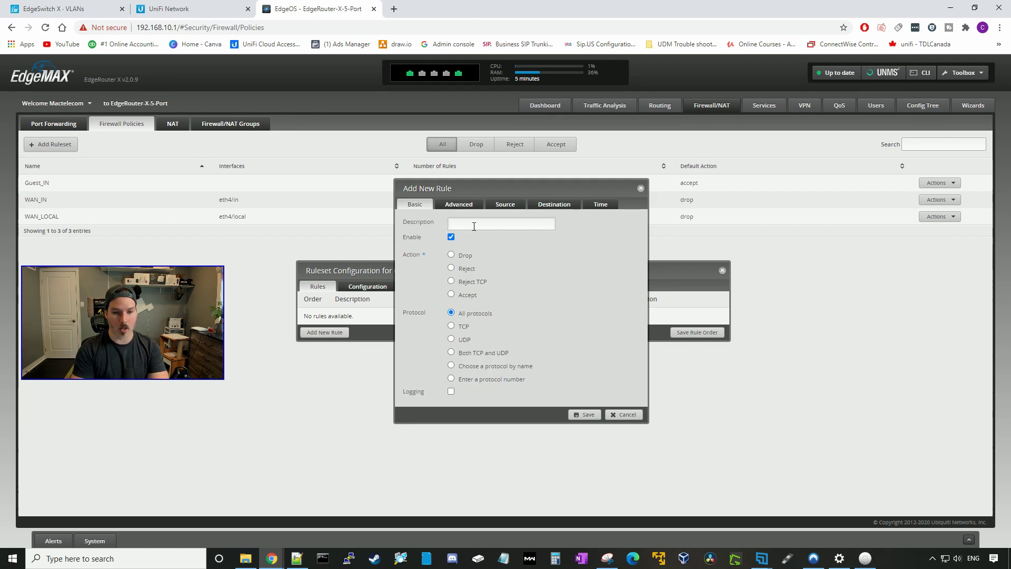
pyautogui.click(474, 226)
pyautogui.write('Block inter-vlan routing')
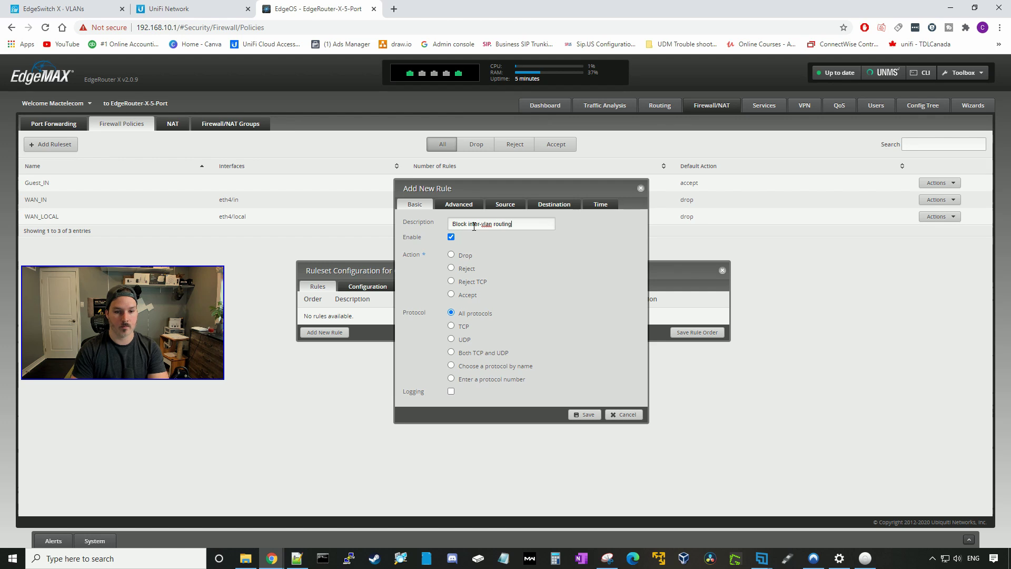
pyautogui.click(451, 256)
pyautogui.click(570, 207)
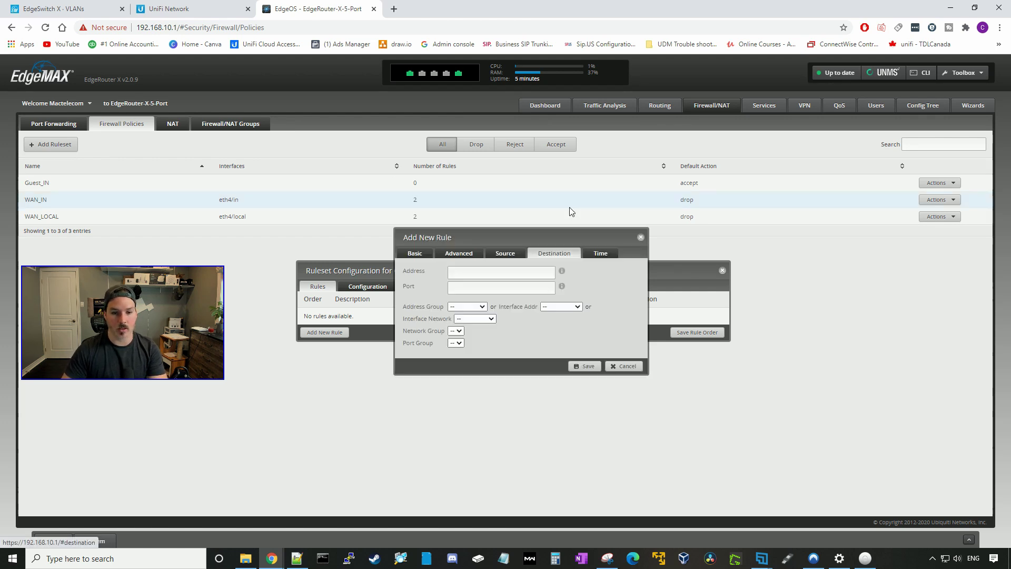
pyautogui.click(468, 306)
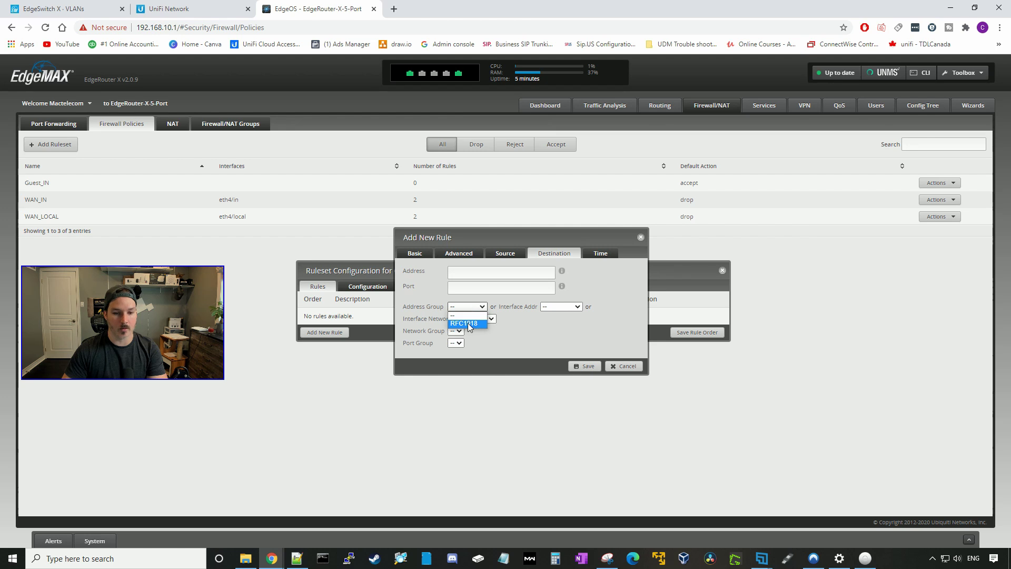
pyautogui.click(473, 323)
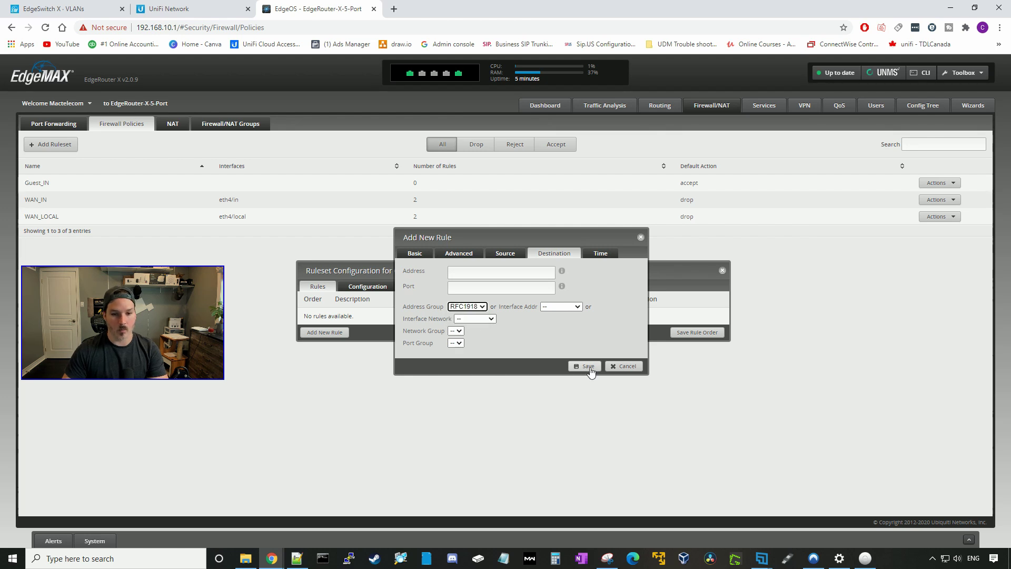
pyautogui.click(587, 366)
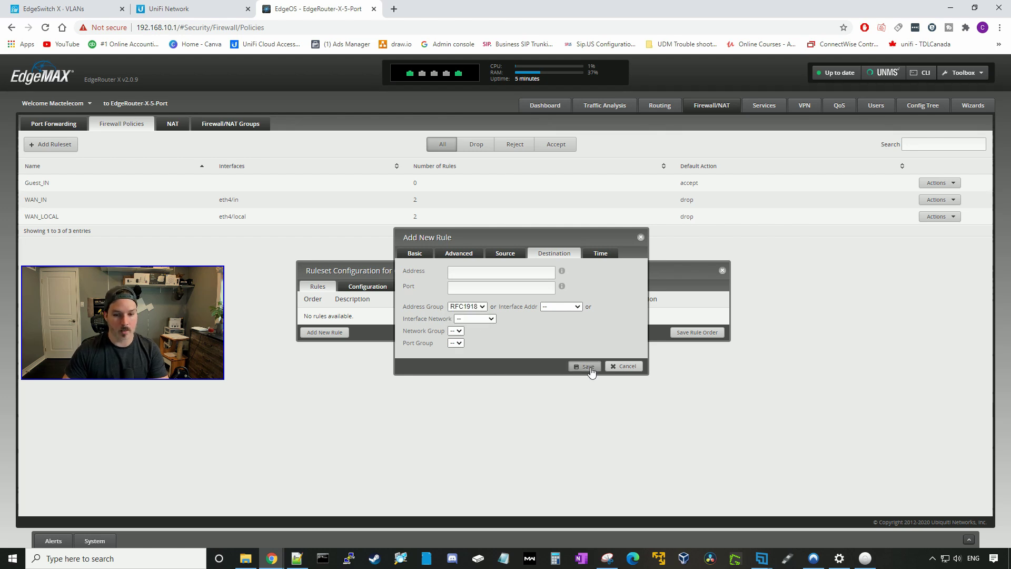
pyautogui.click(696, 333)
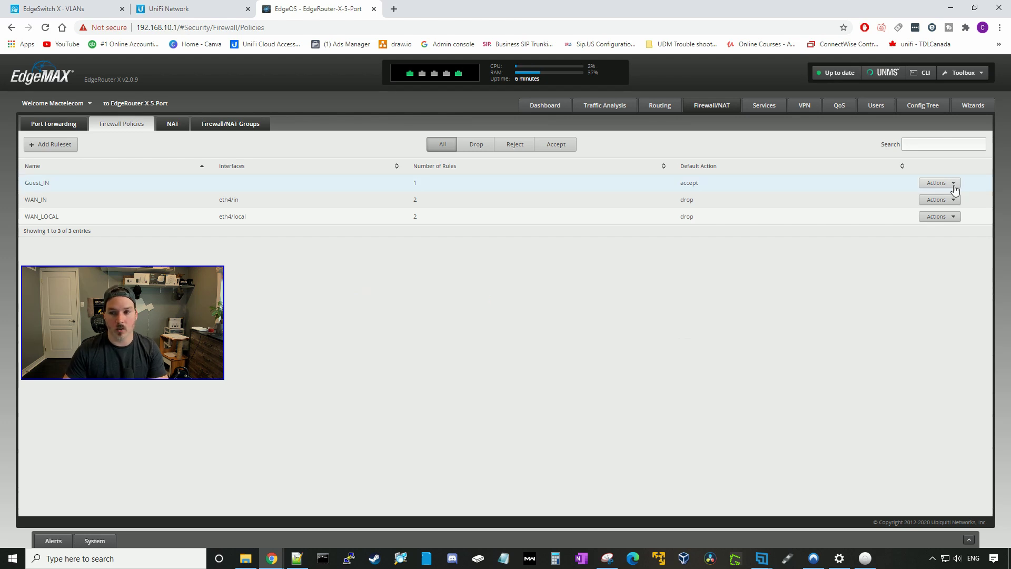
# Apply the Guest_IN ruleset inbound on interface switch0.30.
pyautogui.click(954, 184)
pyautogui.click(948, 226)
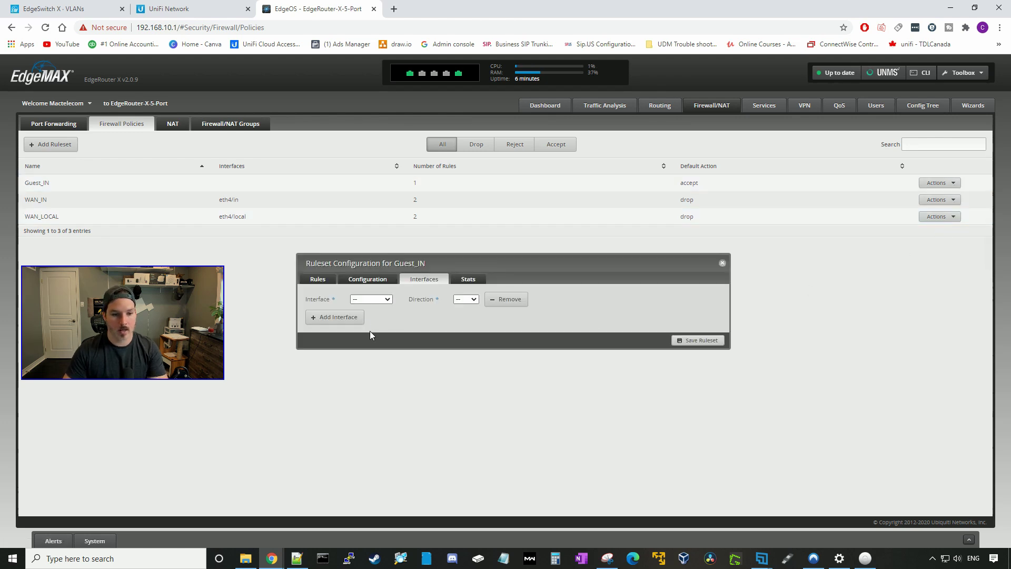
pyautogui.click(371, 299)
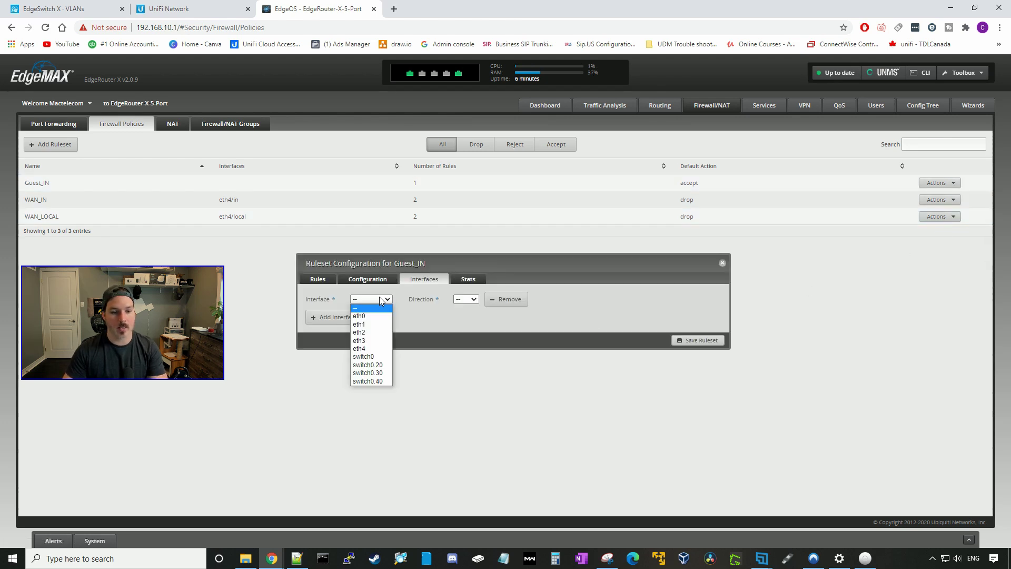
pyautogui.click(381, 375)
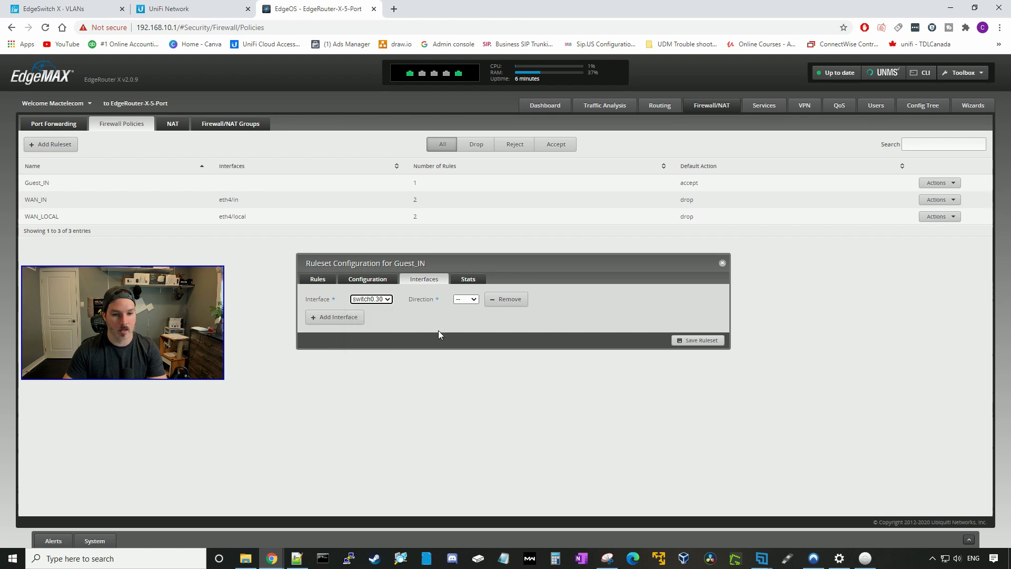
pyautogui.click(465, 300)
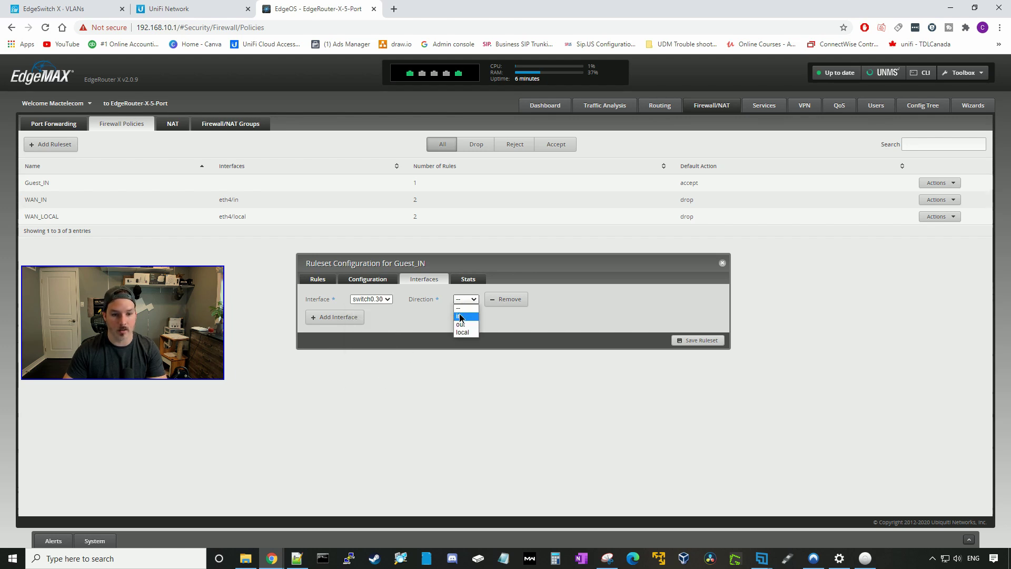
pyautogui.click(459, 316)
pyautogui.click(688, 340)
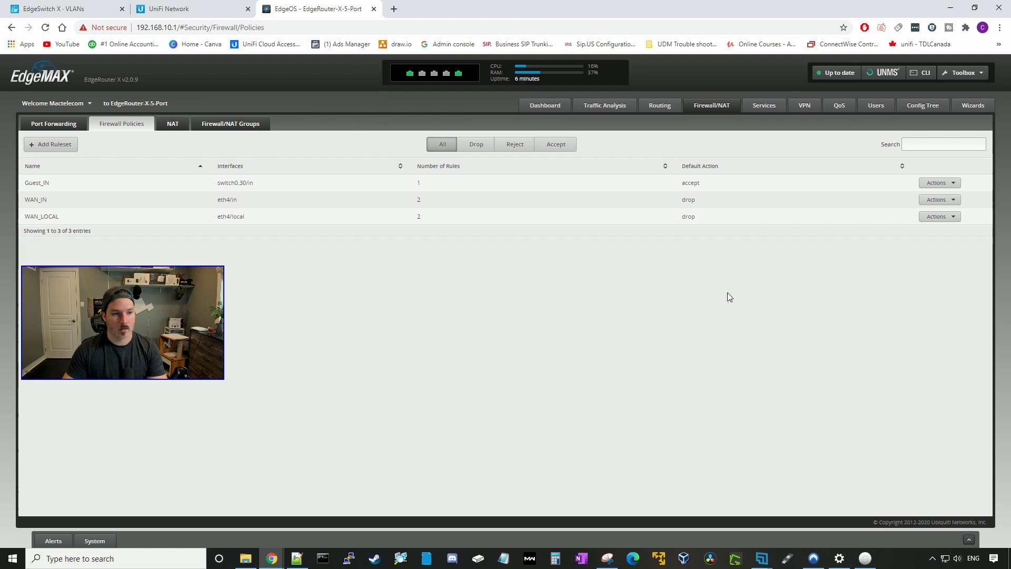
# Create a Staff_IN firewall ruleset with Accept as its default action.
pyautogui.click(66, 148)
pyautogui.click(516, 263)
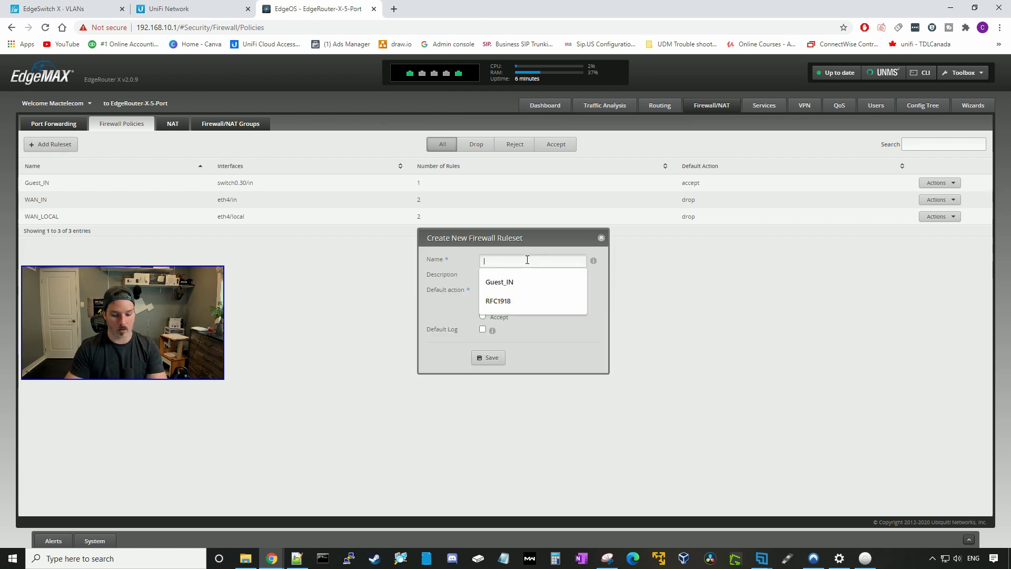
pyautogui.write('Staff_IN')
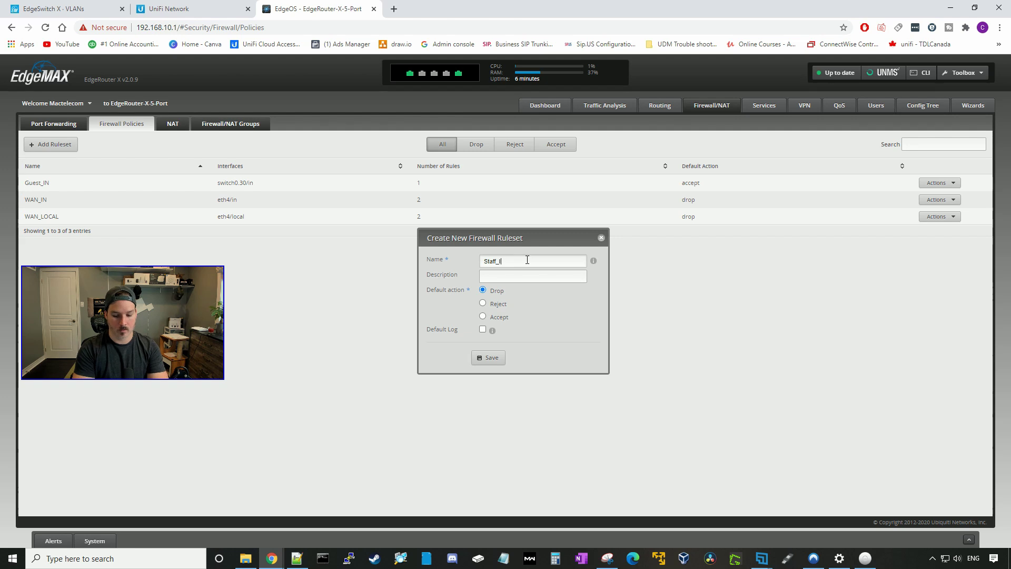
pyautogui.click(483, 317)
pyautogui.click(490, 361)
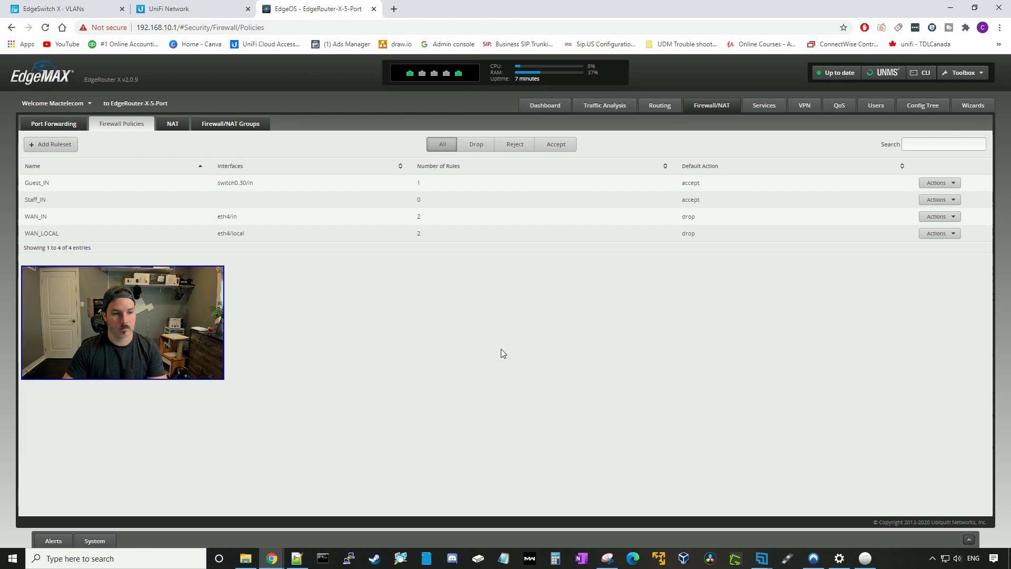
# Add a 'Block inter-vlan routing' rule to Staff_IN that drops traffic to RFC1918.
pyautogui.click(940, 200)
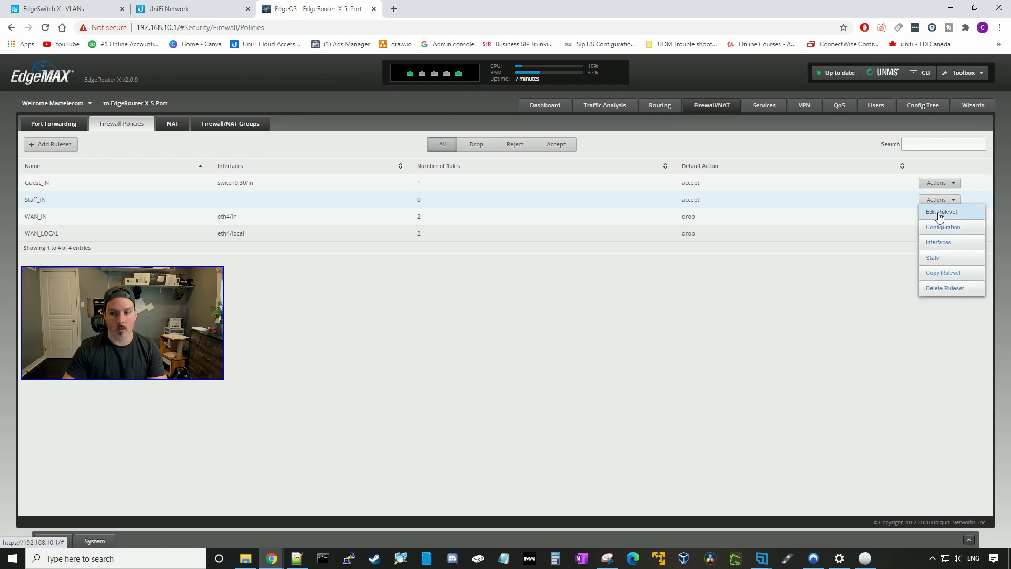
pyautogui.click(938, 215)
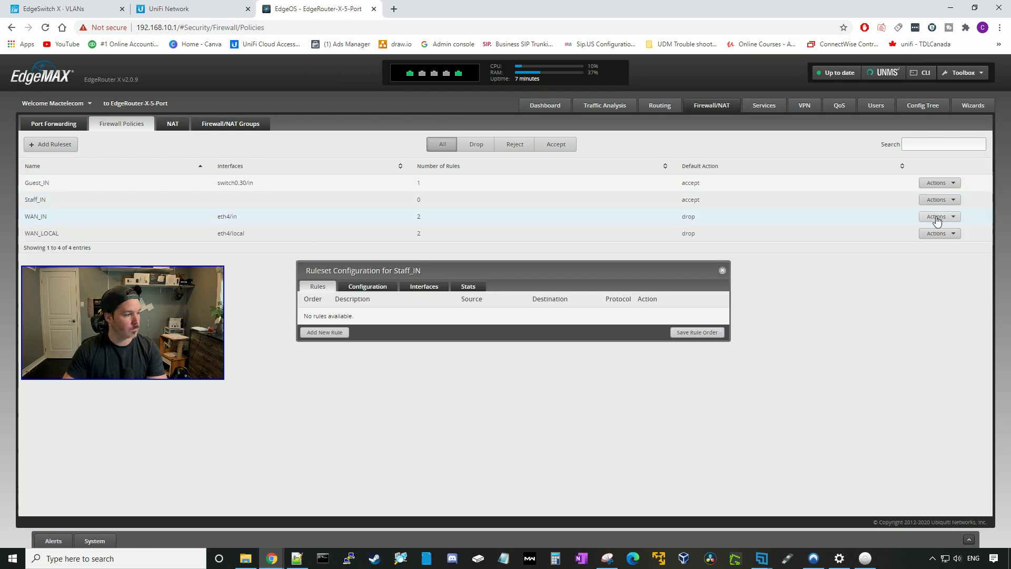
pyautogui.click(332, 338)
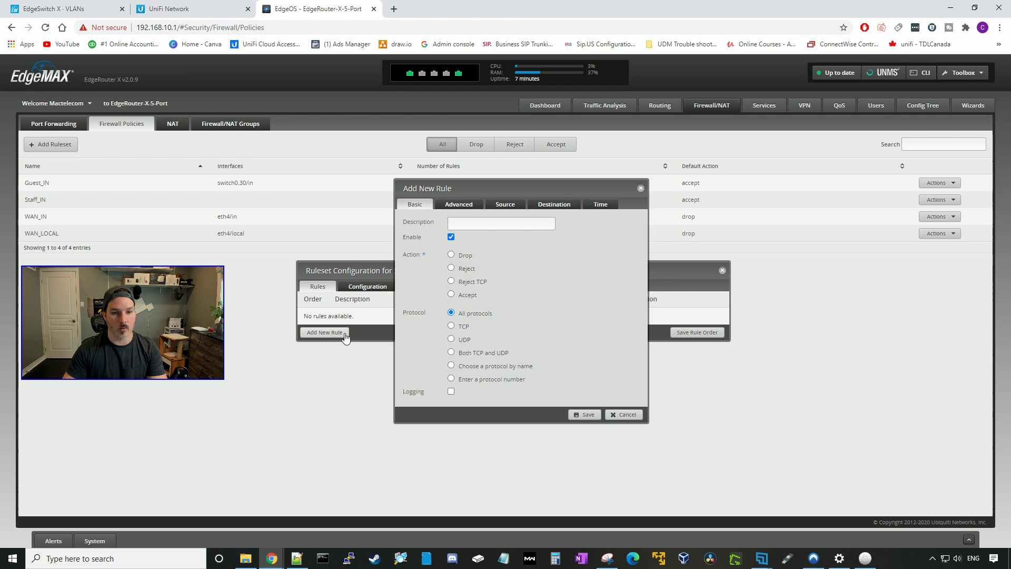
pyautogui.click(462, 223)
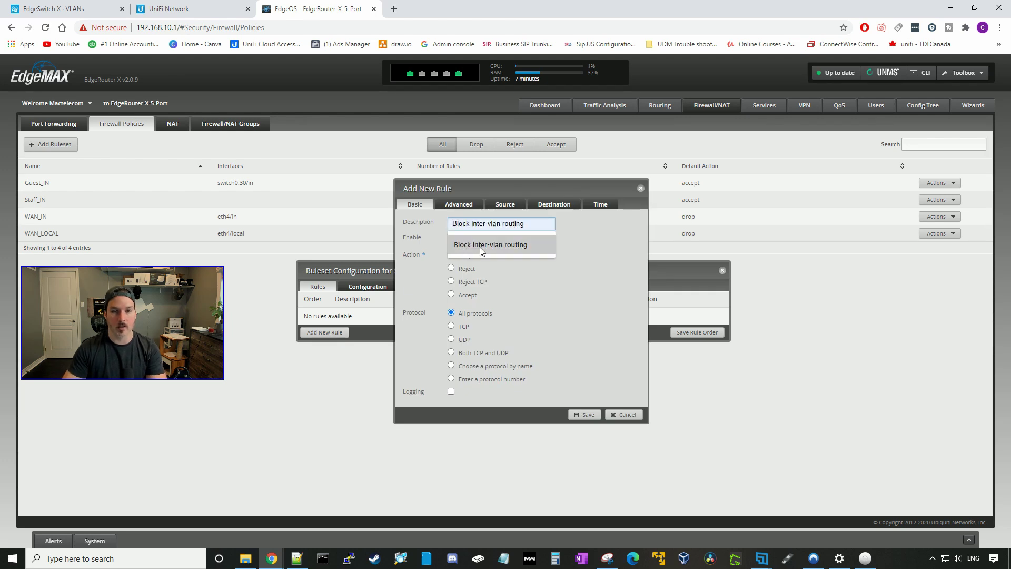
pyautogui.click(480, 247)
pyautogui.click(452, 255)
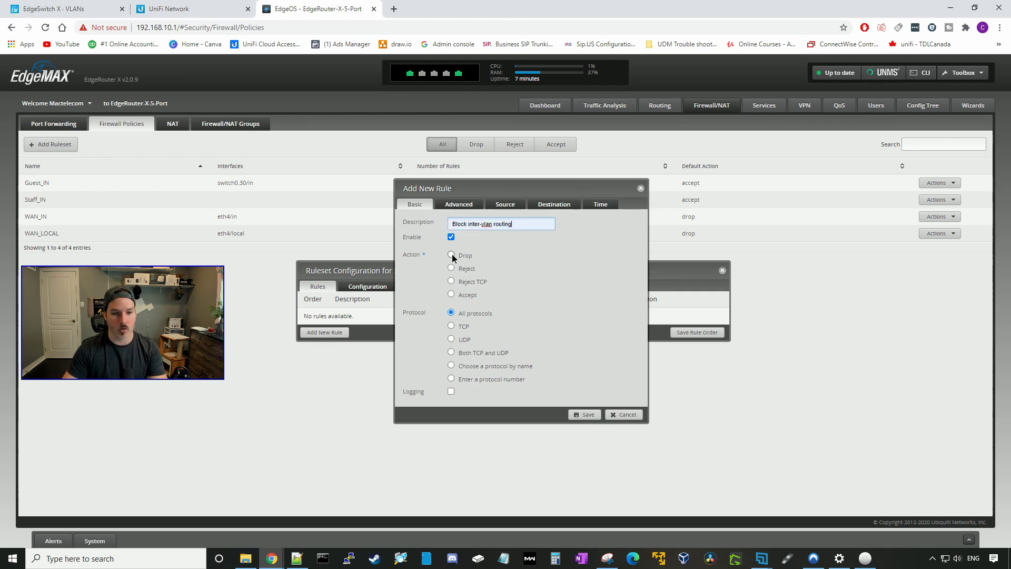
pyautogui.click(467, 306)
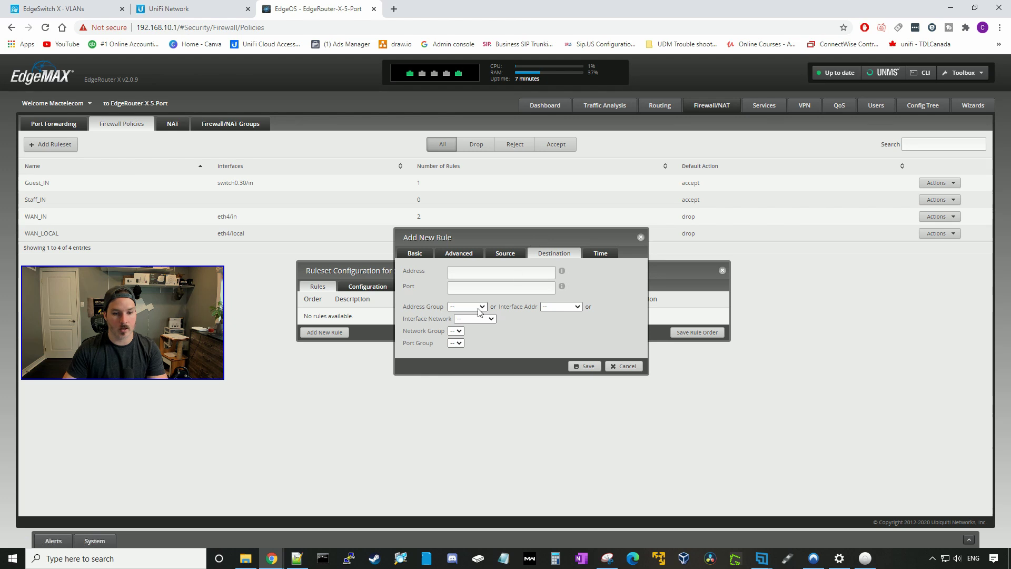
pyautogui.click(471, 323)
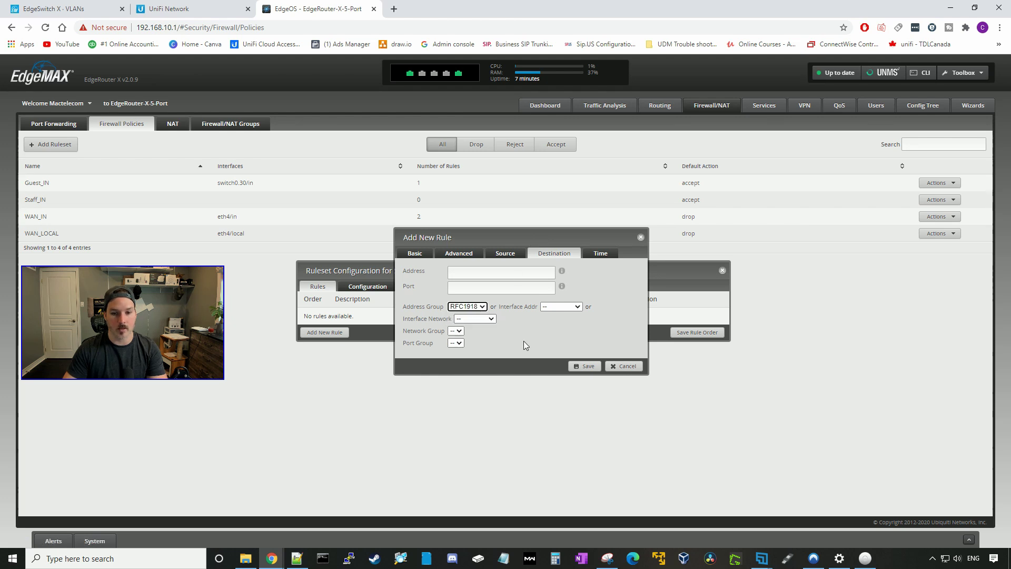
pyautogui.click(586, 367)
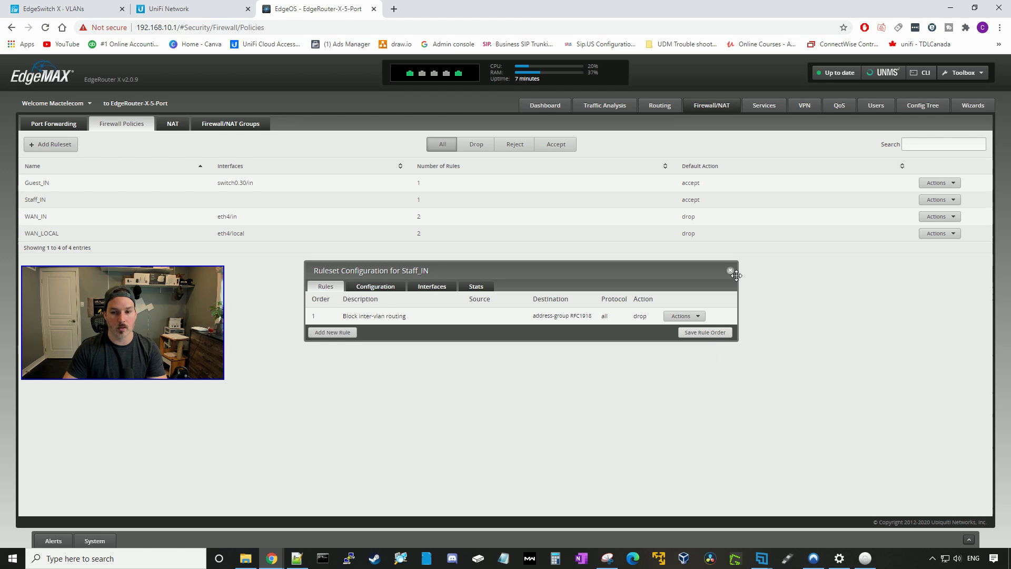
pyautogui.click(731, 270)
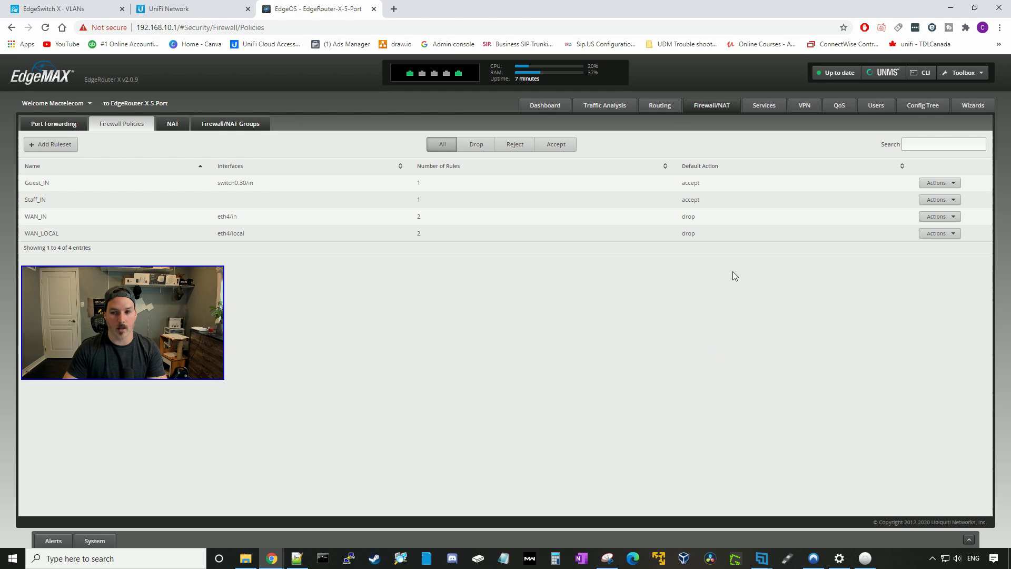
# Create an IoT_IN ruleset with Accept as its default action.
pyautogui.click(47, 144)
pyautogui.click(490, 262)
pyautogui.write('IoT_IN')
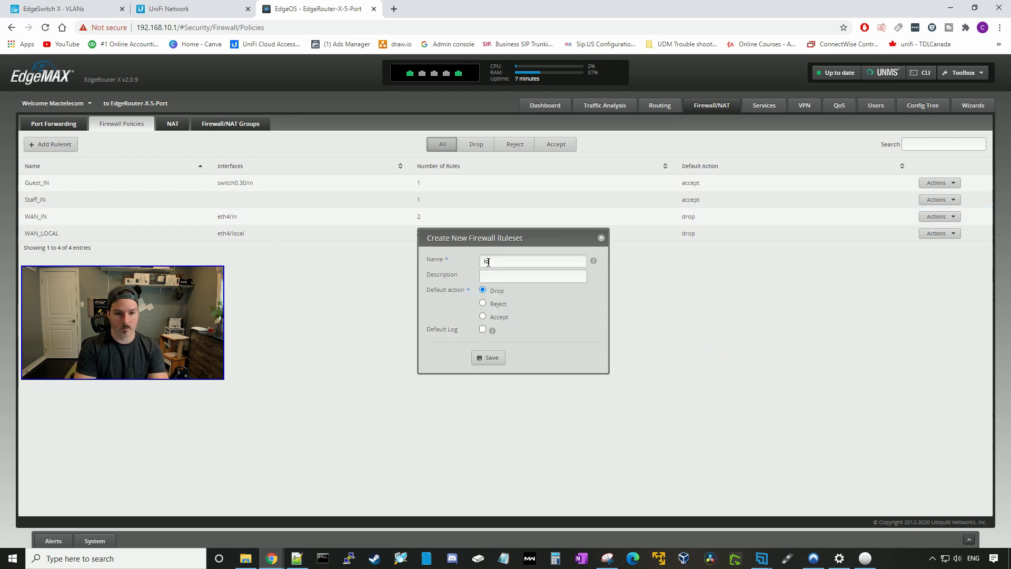
pyautogui.click(483, 316)
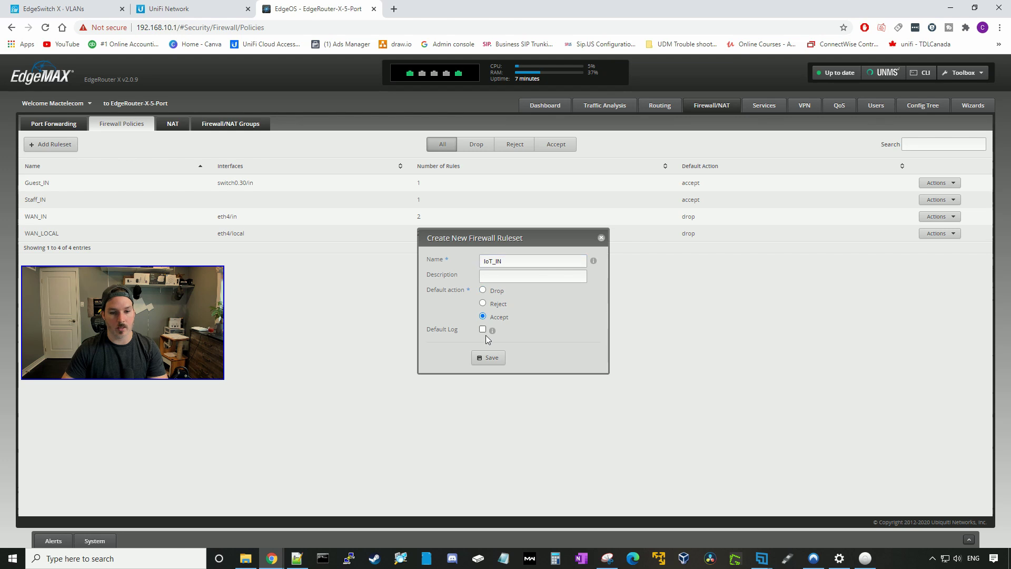
pyautogui.click(488, 358)
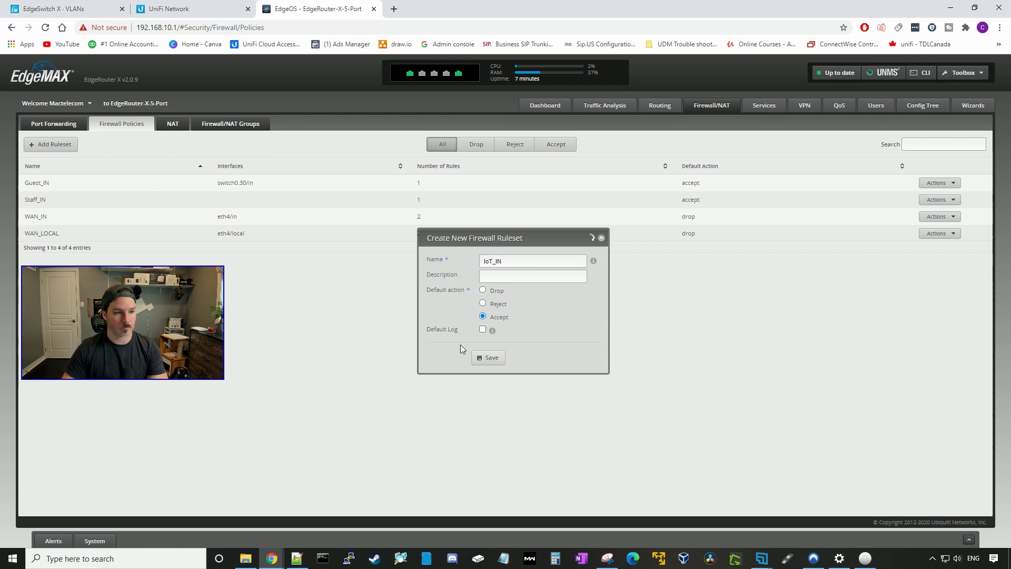
# Bind the Staff_IN ruleset inbound to interface switch0.20.
pyautogui.click(942, 199)
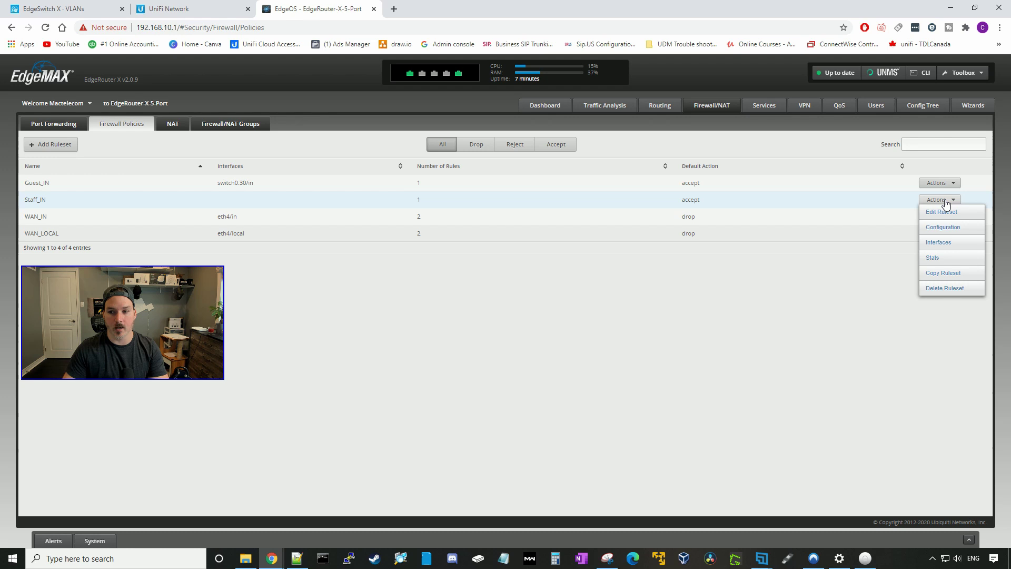
pyautogui.click(944, 241)
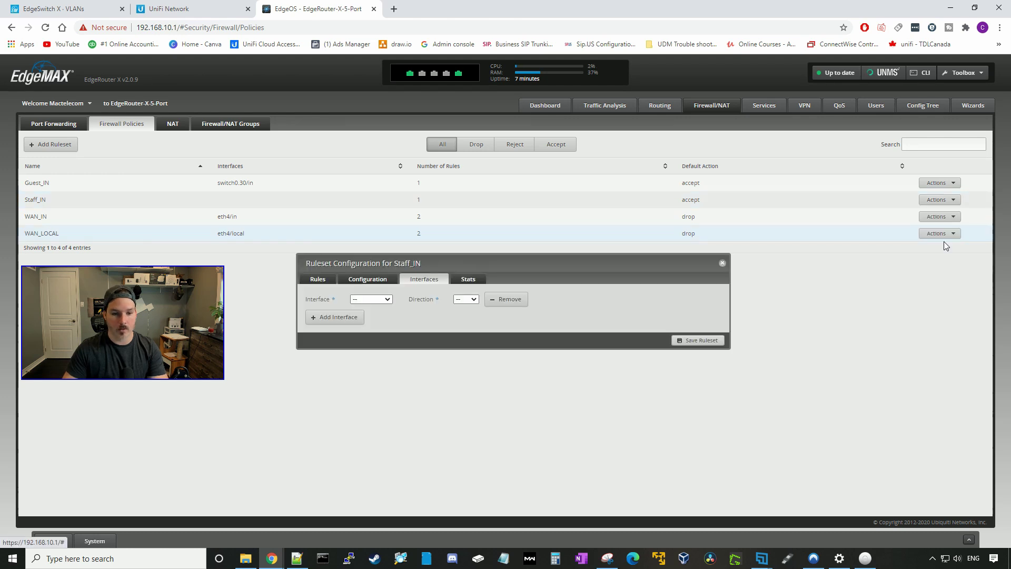
pyautogui.click(375, 299)
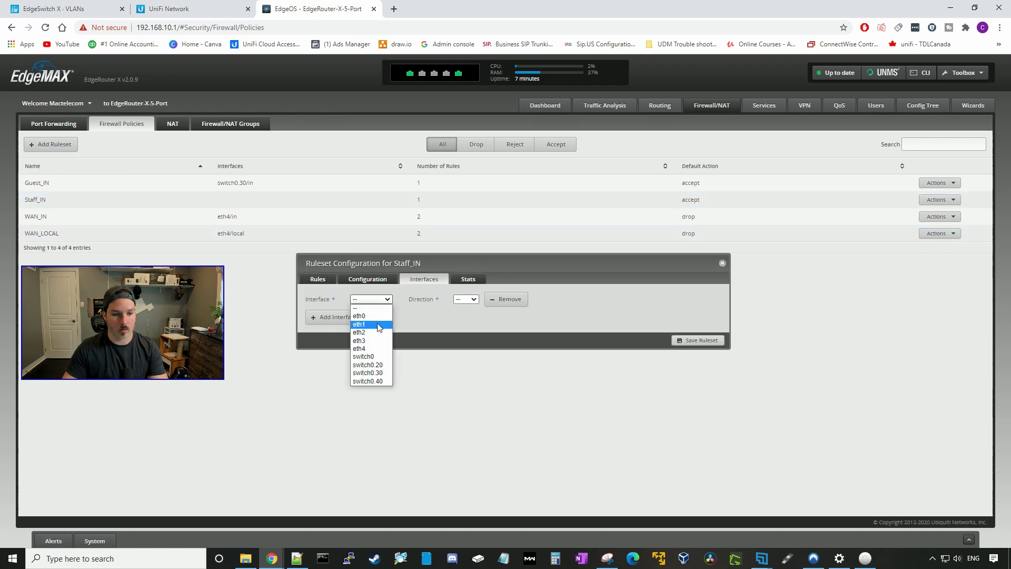
pyautogui.click(385, 366)
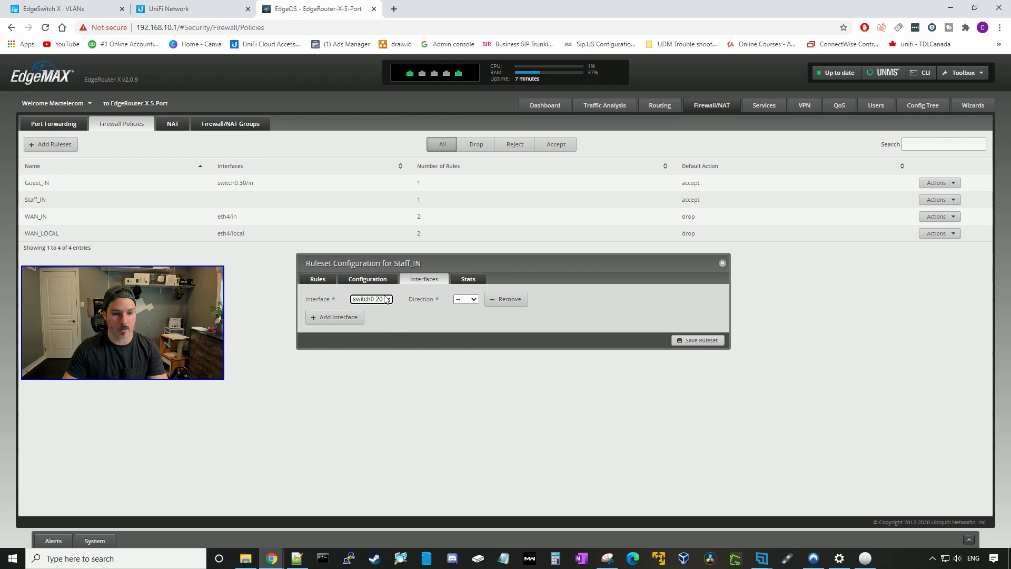
pyautogui.click(466, 301)
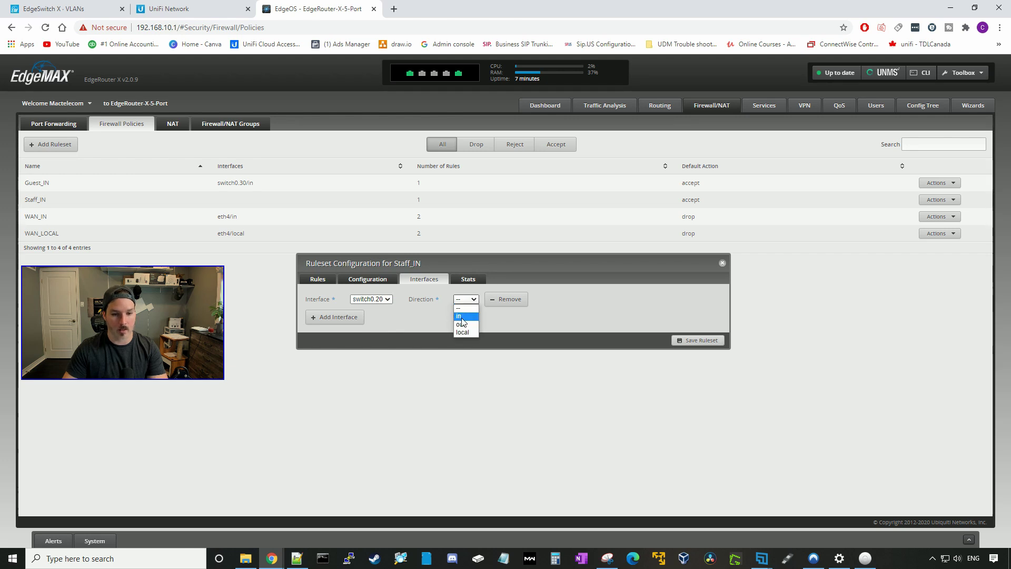
pyautogui.click(690, 340)
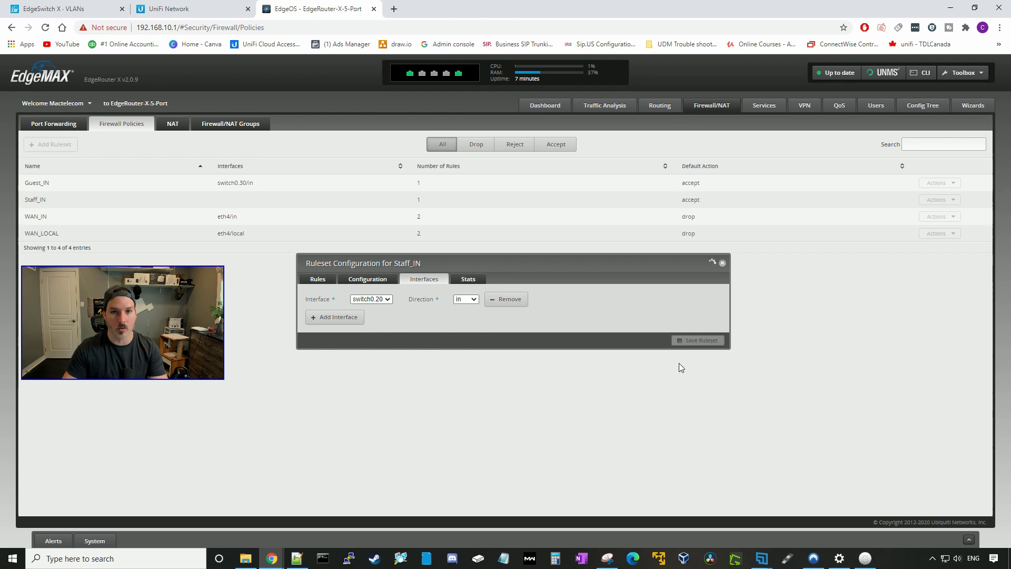
pyautogui.click(61, 147)
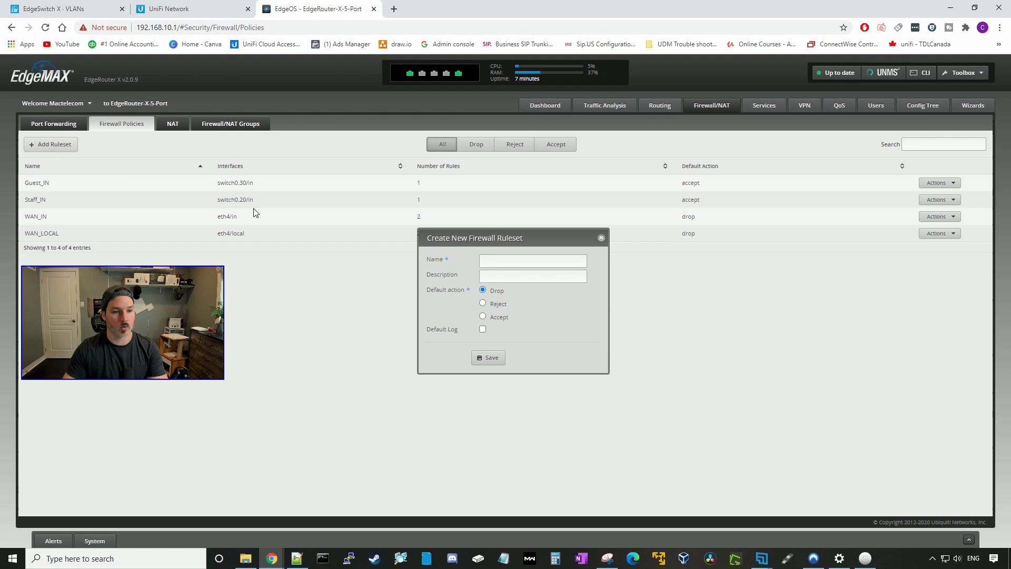
# Name the new ruleset IoT_IN with Accept as the default action and save it.
pyautogui.click(492, 256)
pyautogui.write('IoT_')
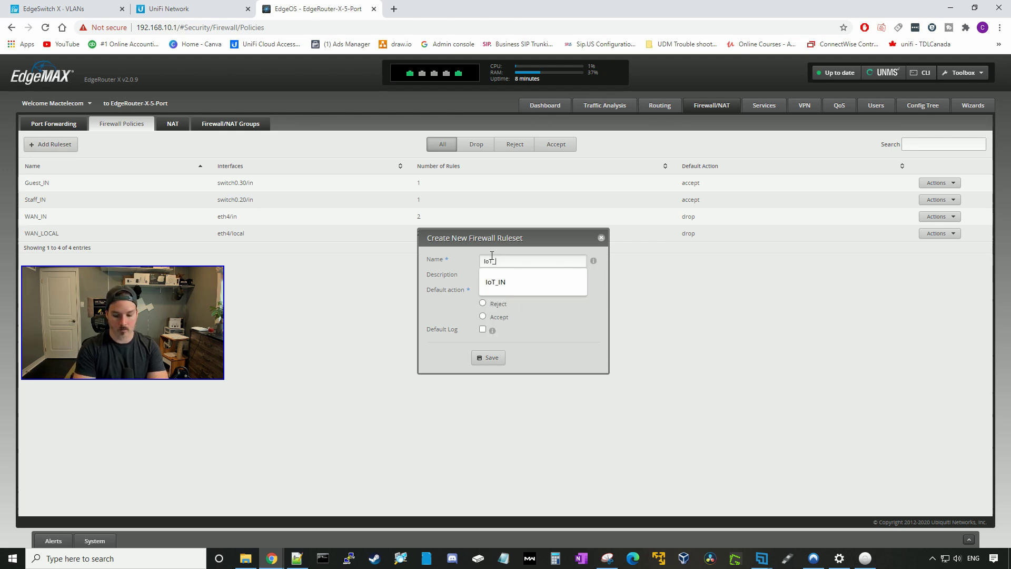
pyautogui.write('IN')
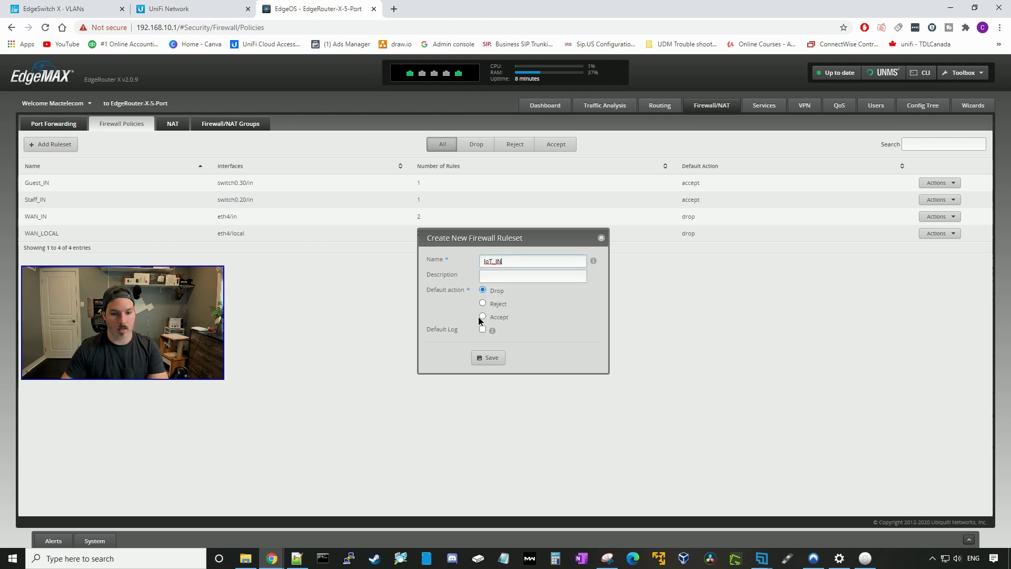
pyautogui.click(482, 317)
pyautogui.click(488, 358)
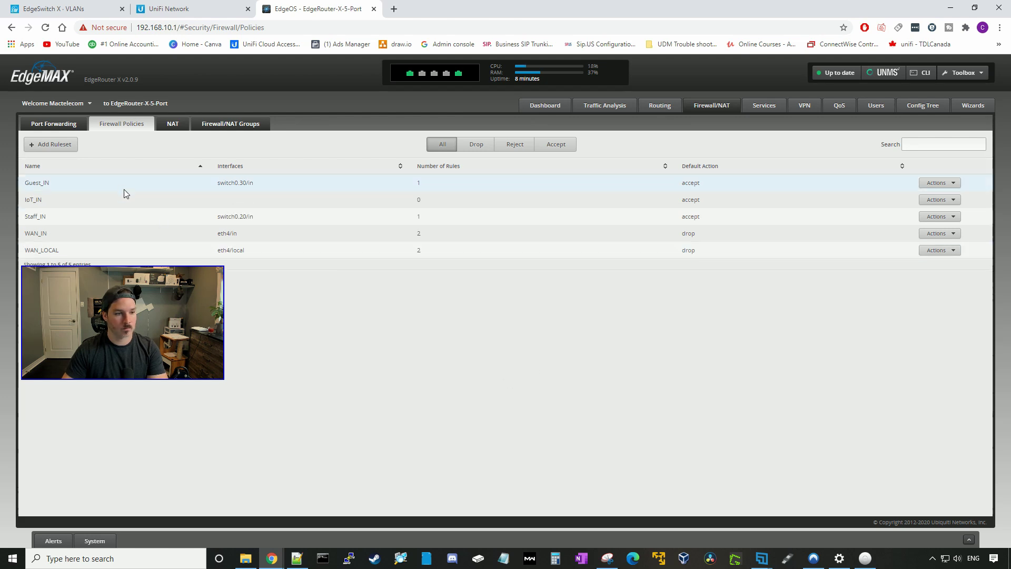
# Add a 'Block inter-vlan routing' drop rule to IoT_IN targeting the RFC1918 group.
pyautogui.click(938, 200)
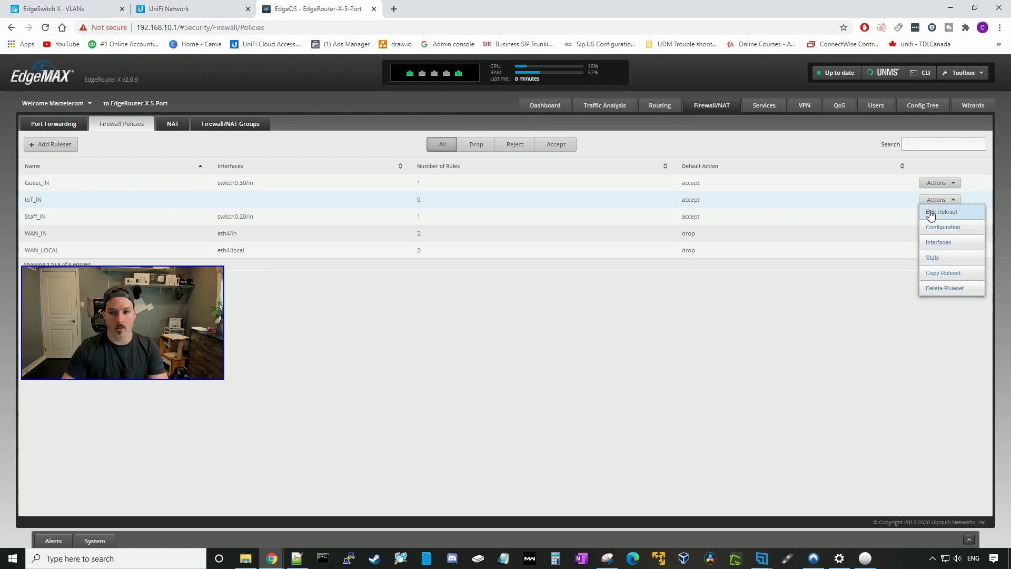
pyautogui.click(930, 212)
pyautogui.click(328, 333)
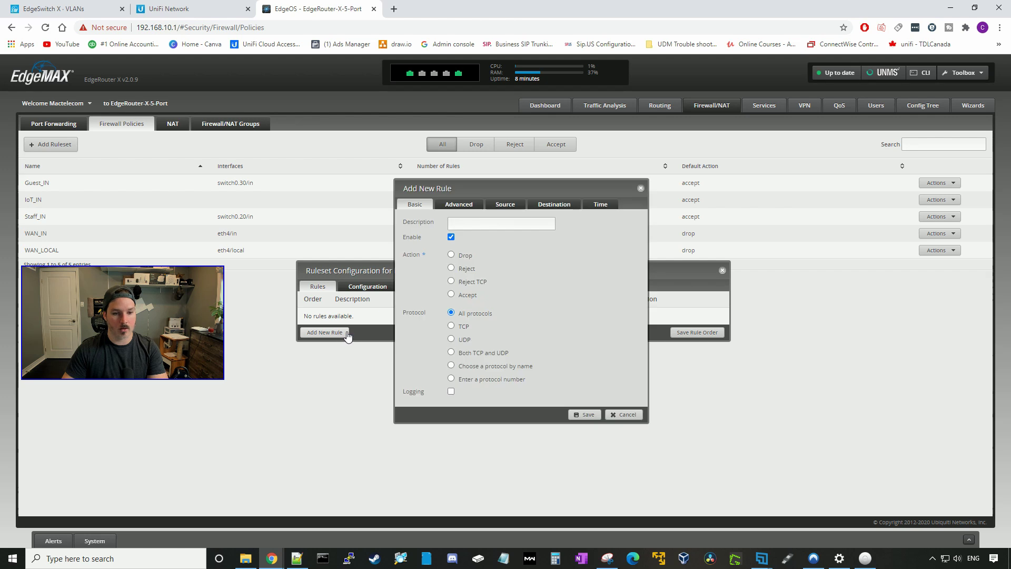
pyautogui.click(471, 221)
pyautogui.click(473, 239)
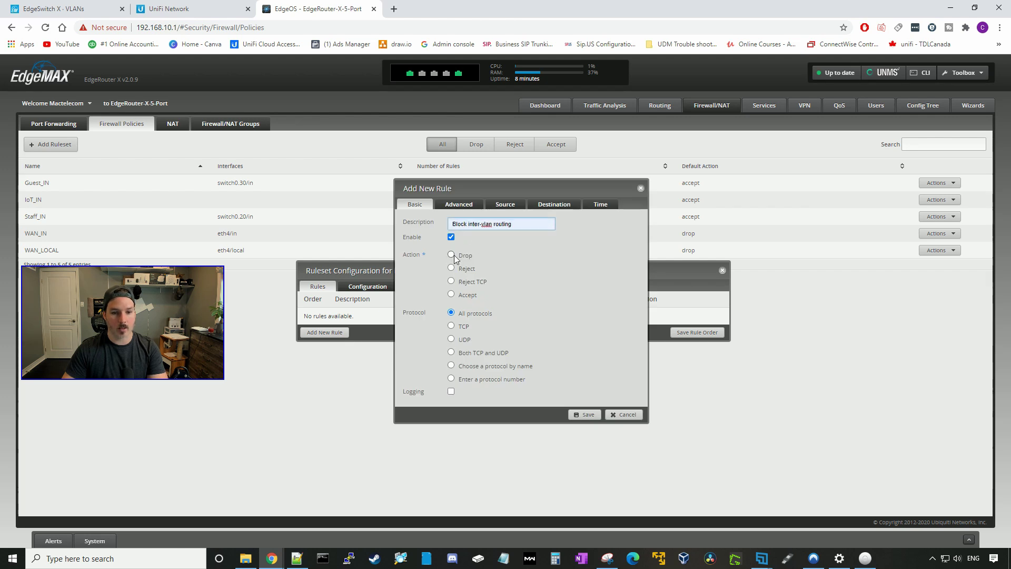
pyautogui.click(451, 255)
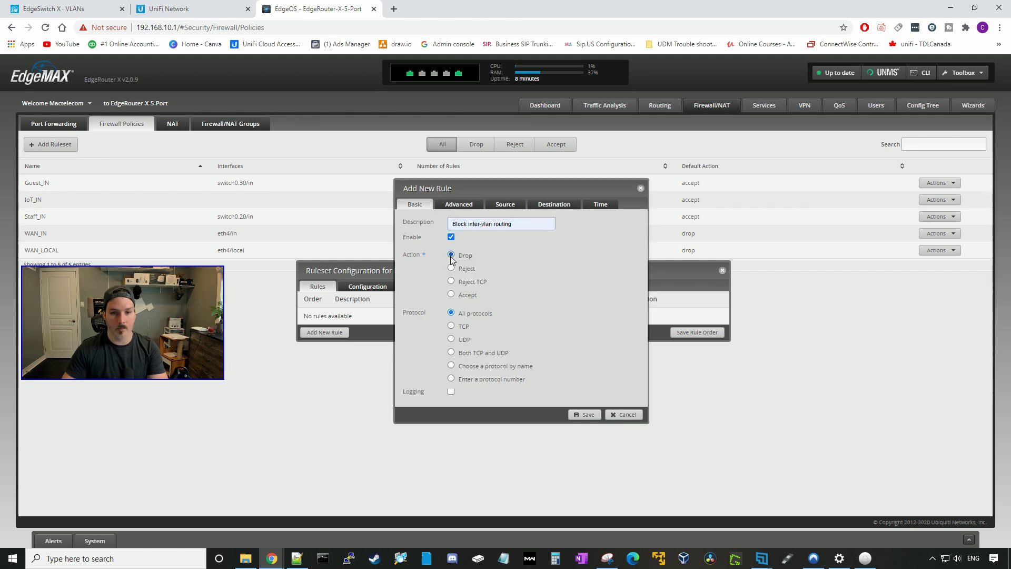
pyautogui.click(558, 207)
pyautogui.click(481, 306)
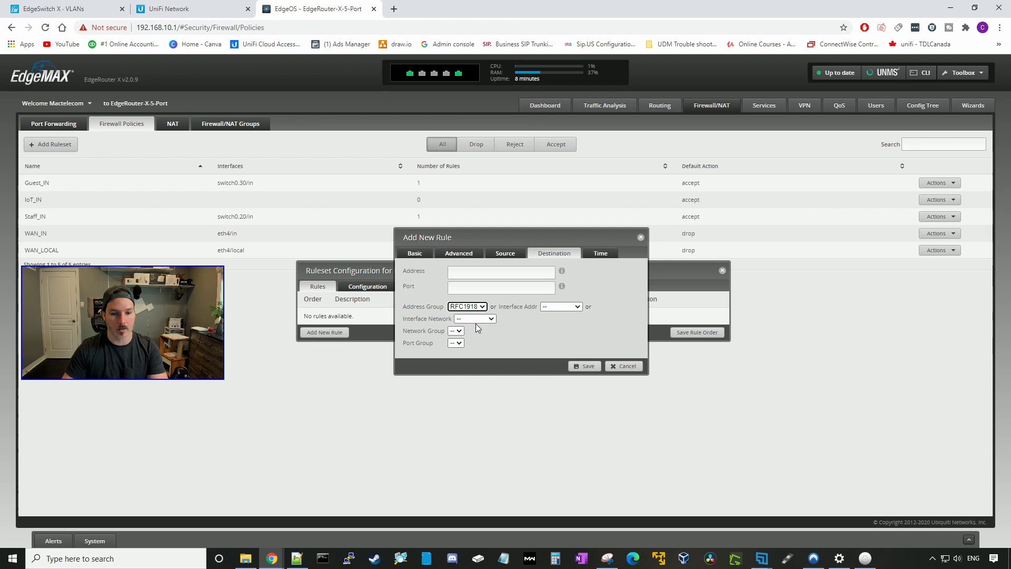
pyautogui.click(586, 369)
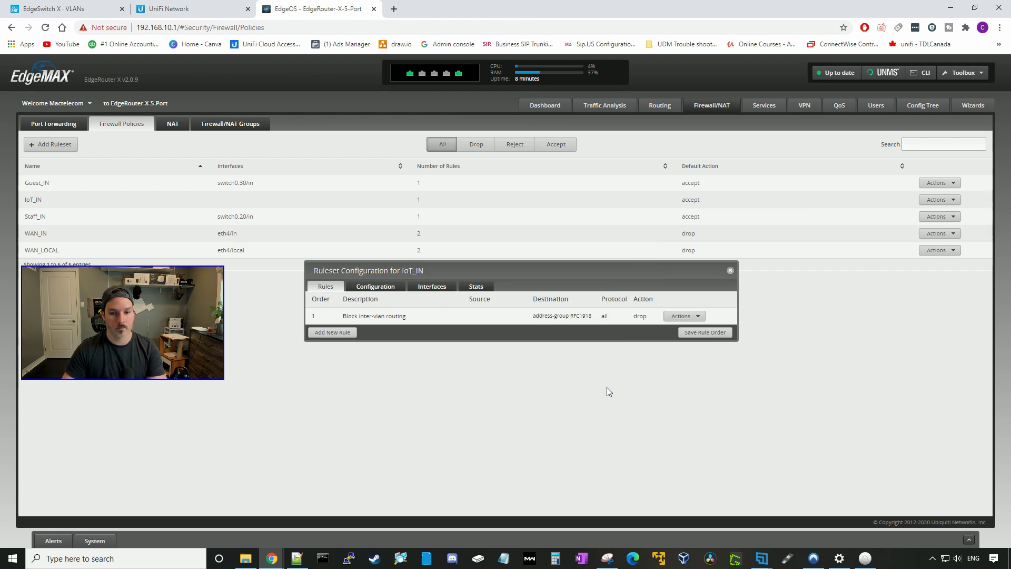
# Apply the IoT_IN ruleset inbound on interface switch0.40.
pyautogui.click(437, 288)
pyautogui.click(371, 298)
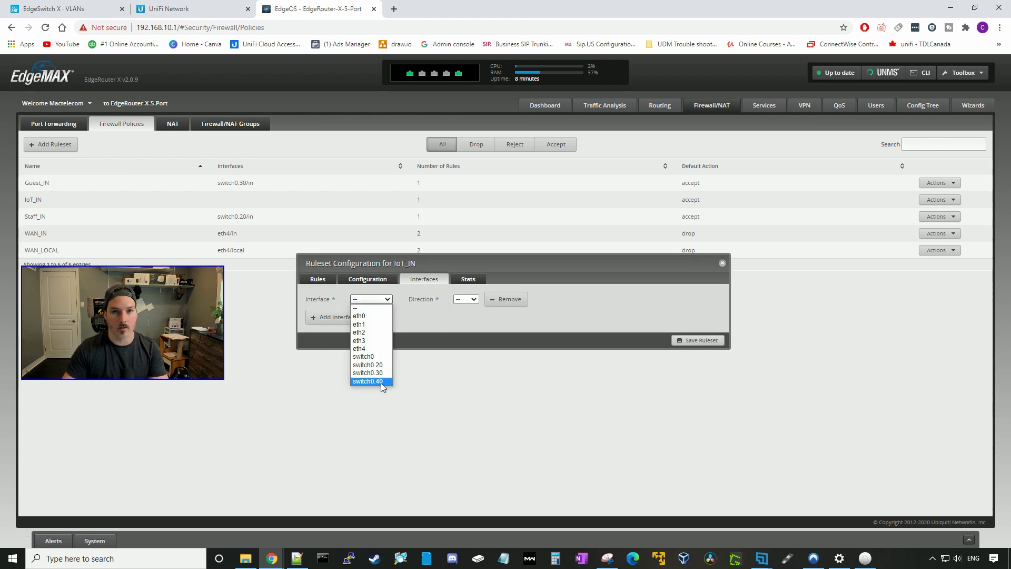
pyautogui.click(381, 382)
pyautogui.click(465, 299)
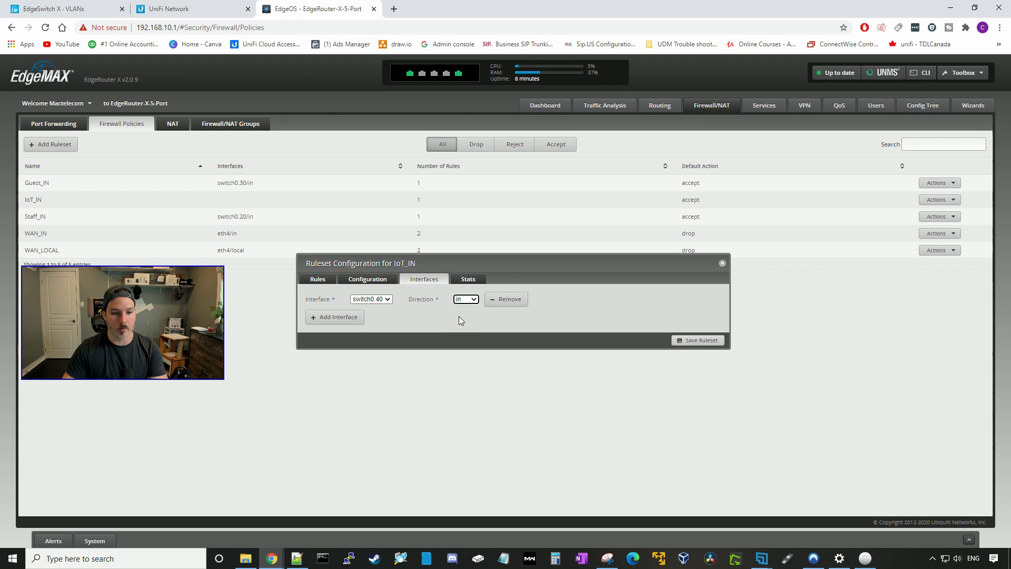
pyautogui.click(698, 340)
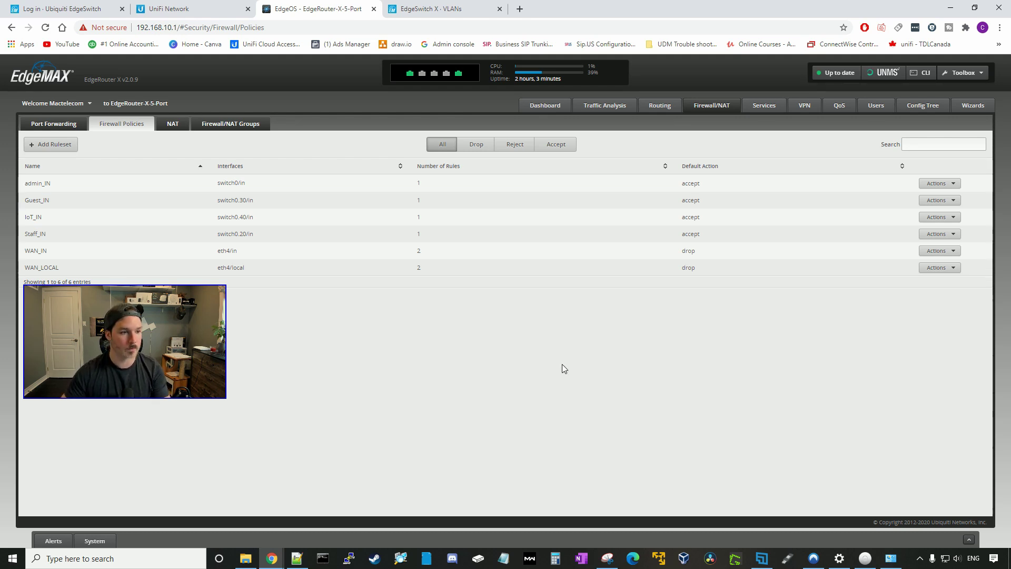
# Create a Staff_Local ruleset, keeping Drop as its default action.
pyautogui.click(50, 145)
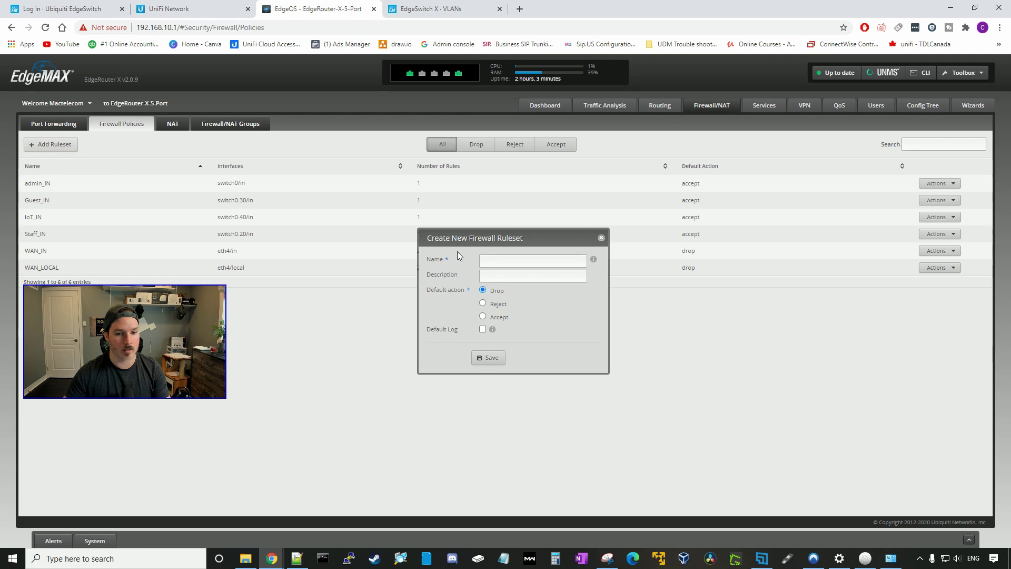
pyautogui.click(504, 258)
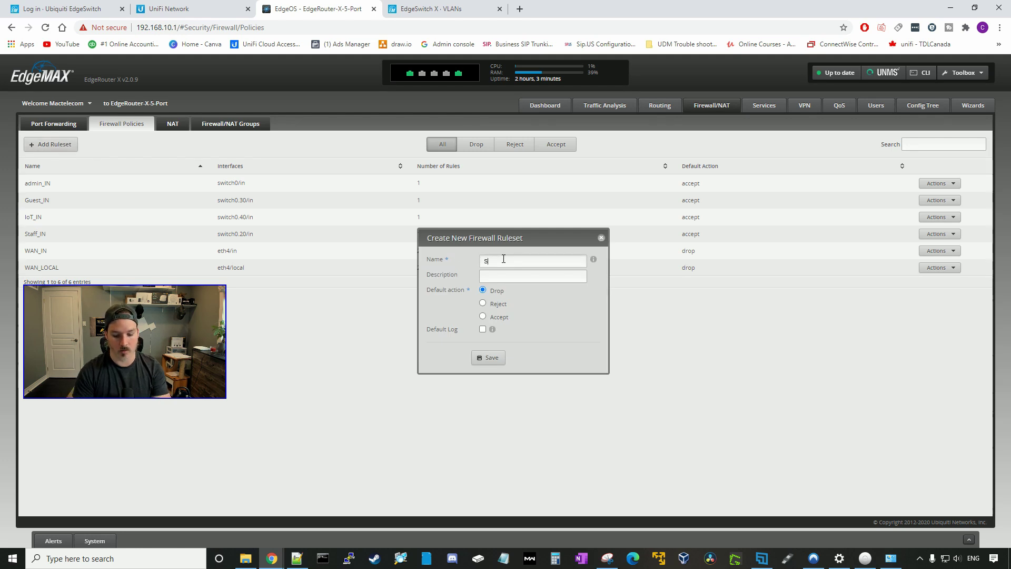
pyautogui.write('Staff_Local')
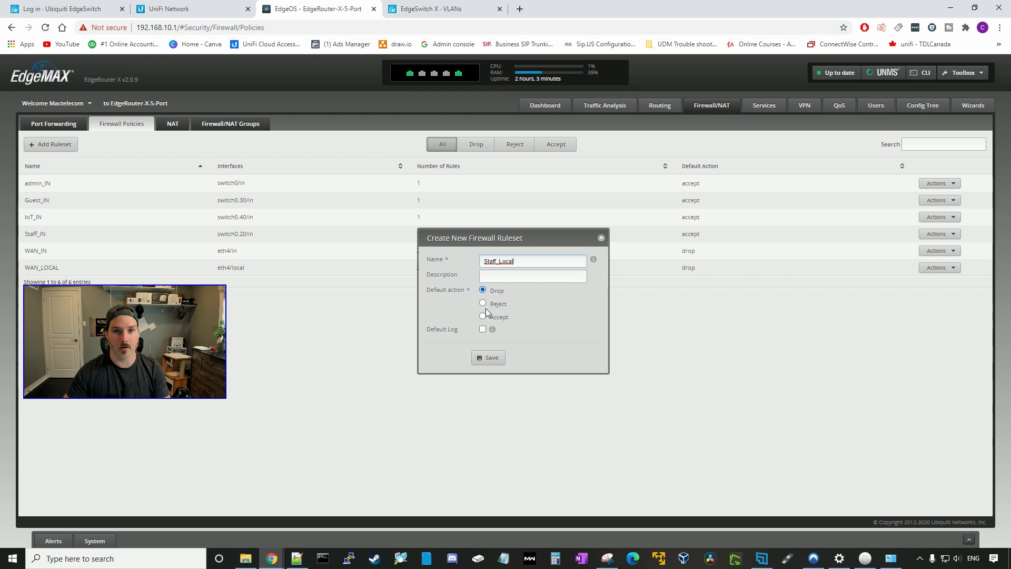
pyautogui.click(489, 360)
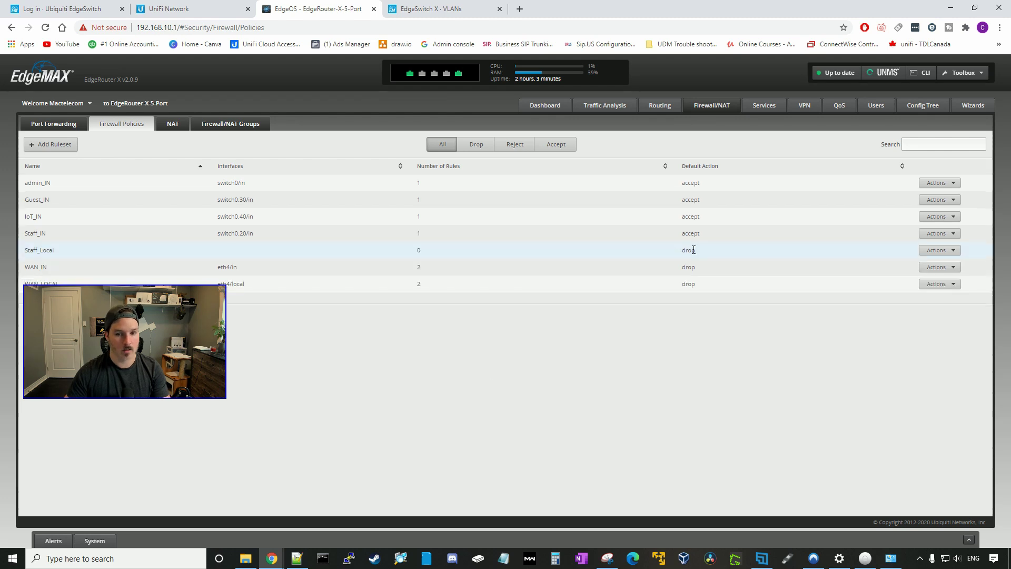
pyautogui.click(938, 251)
pyautogui.click(940, 263)
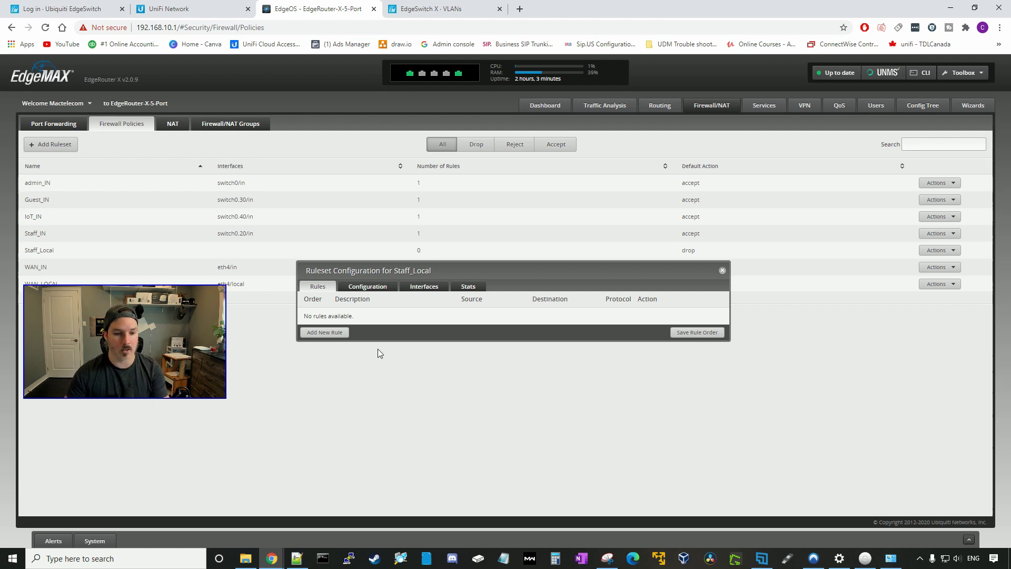
# Add an 'Allow DNS' rule accepting TCP and UDP to destination port 53.
pyautogui.click(325, 332)
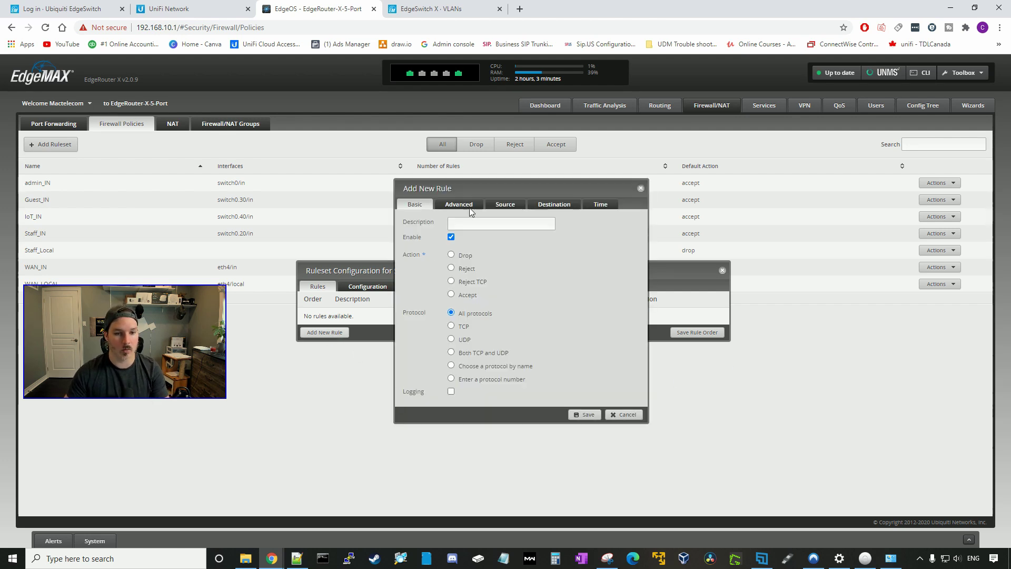
pyautogui.write('All')
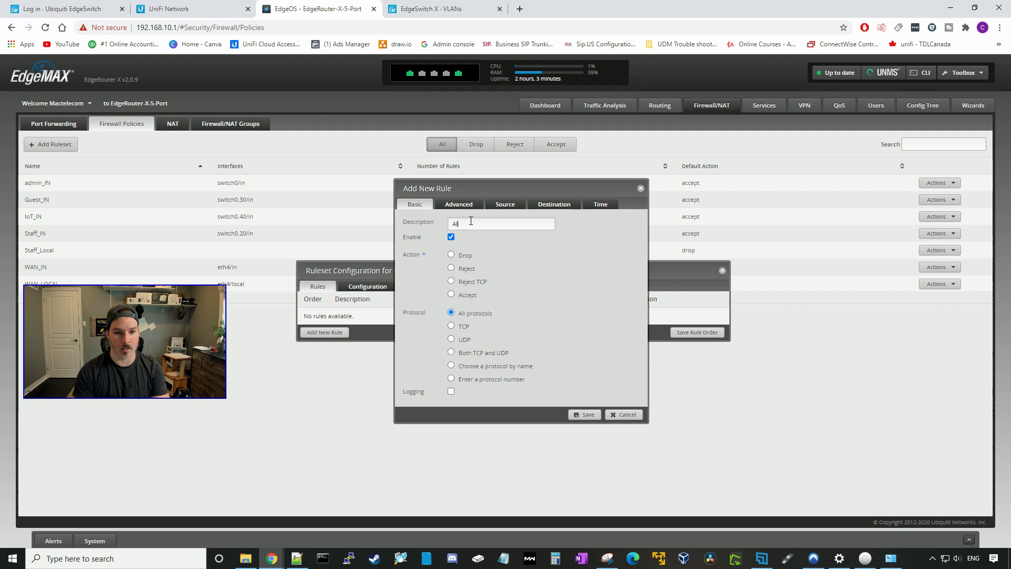
pyautogui.write('ow ')
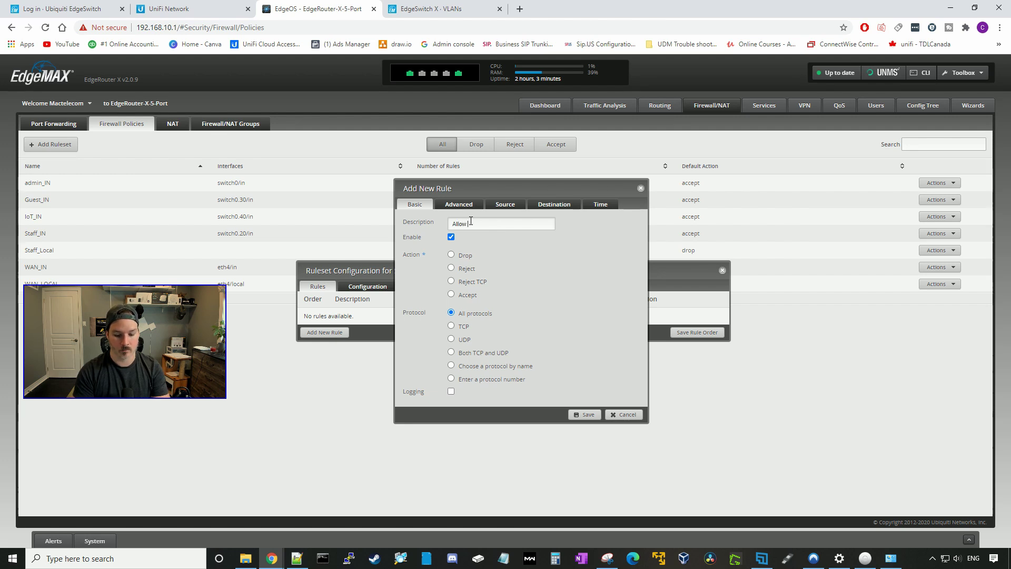
pyautogui.write('DNS')
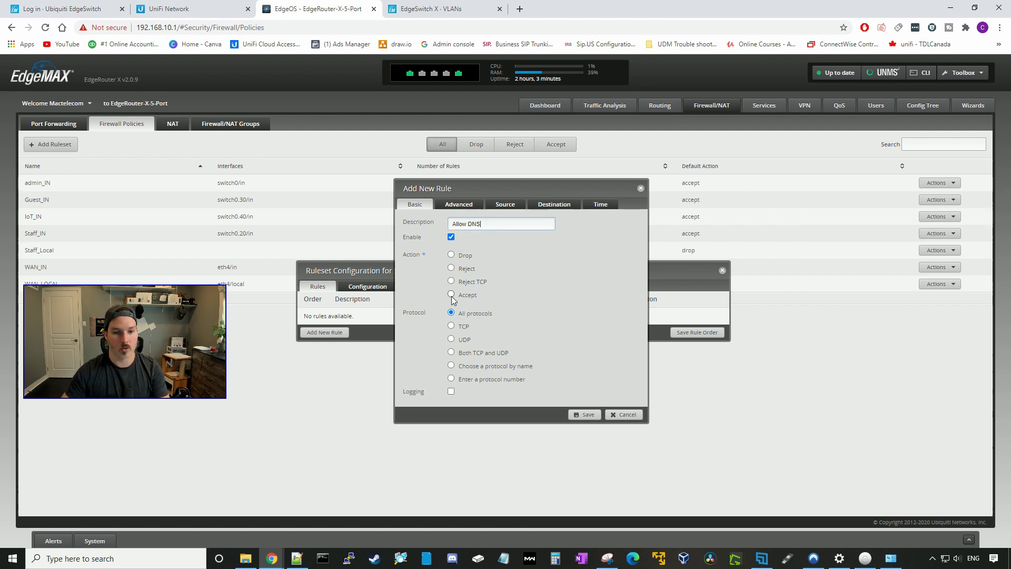
pyautogui.click(452, 295)
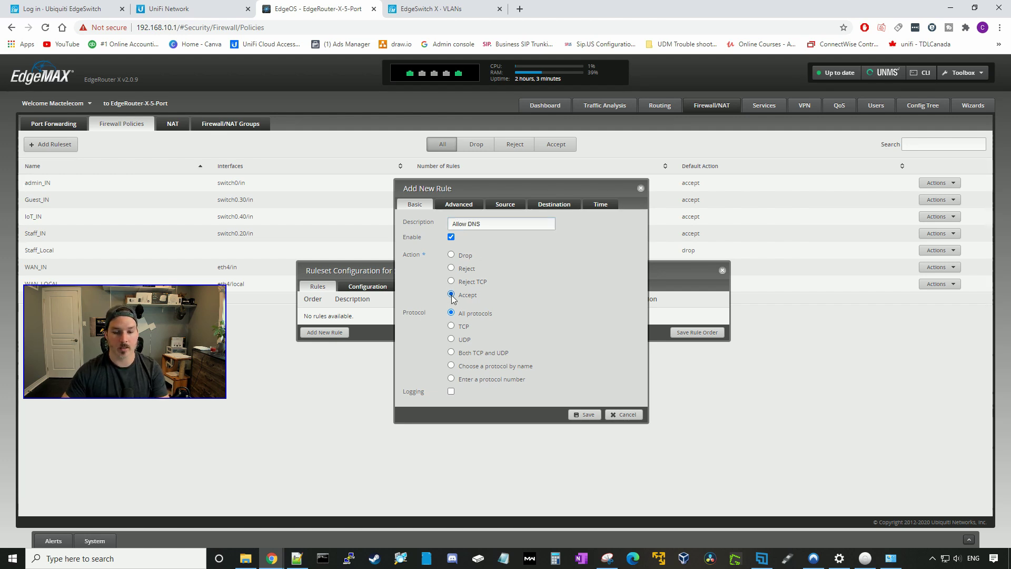
pyautogui.click(451, 353)
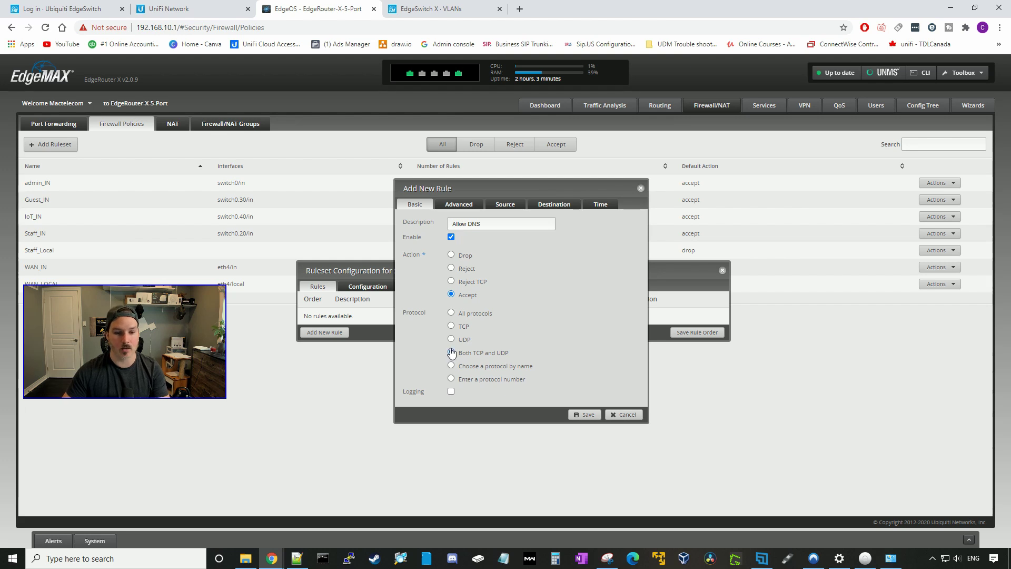
pyautogui.click(554, 204)
pyautogui.click(493, 287)
pyautogui.write('53')
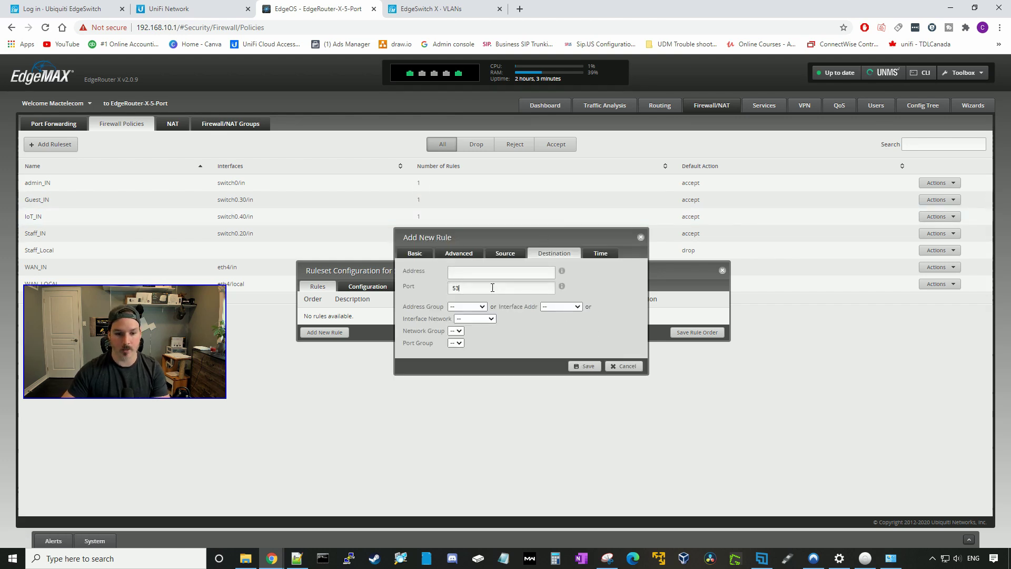
pyautogui.press('Return')
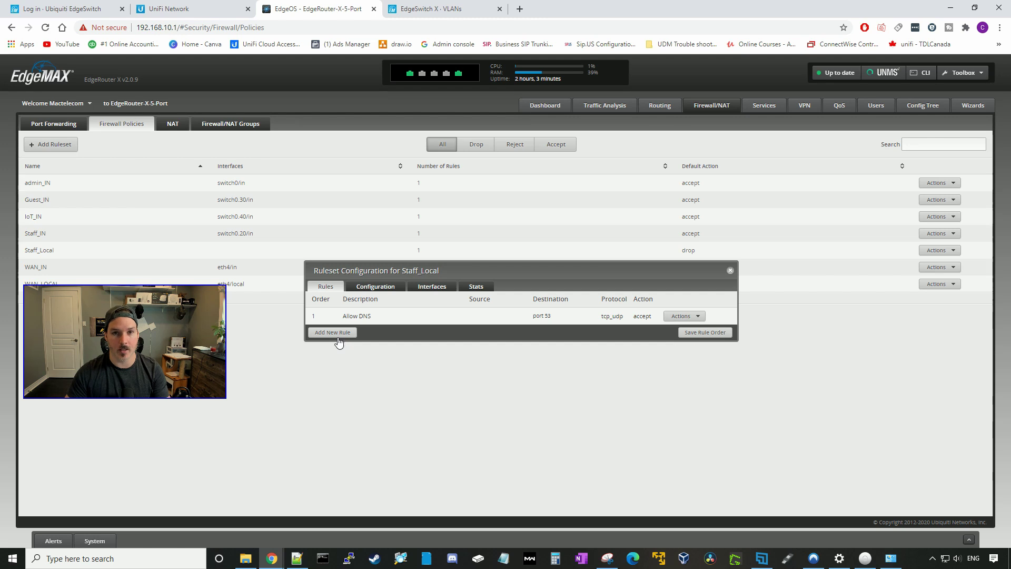
# Add an 'Allow DHCP' rule accepting UDP to destination port 67.
pyautogui.click(339, 332)
pyautogui.click(472, 226)
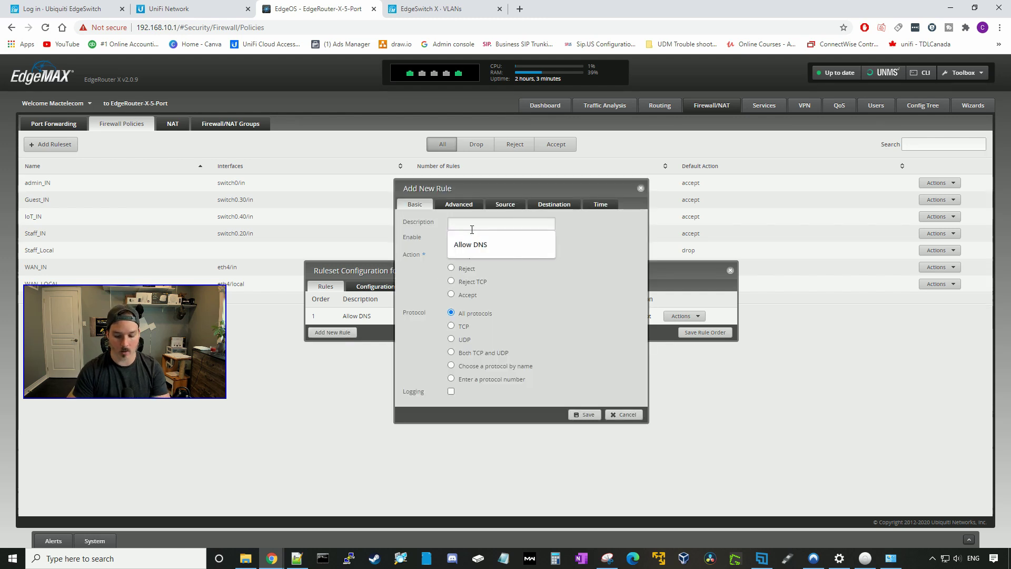
pyautogui.write('Allow DHCP')
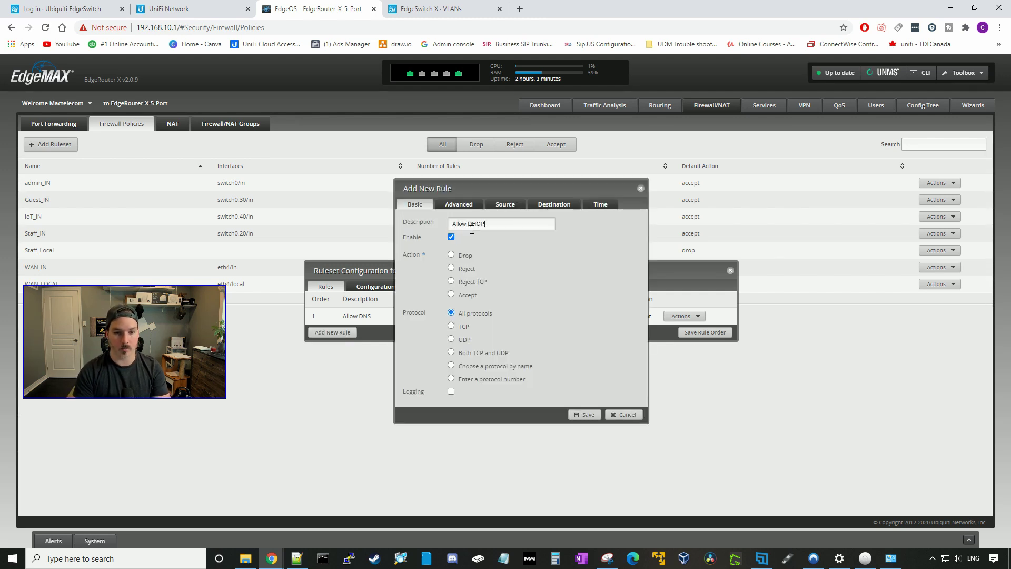
pyautogui.click(453, 295)
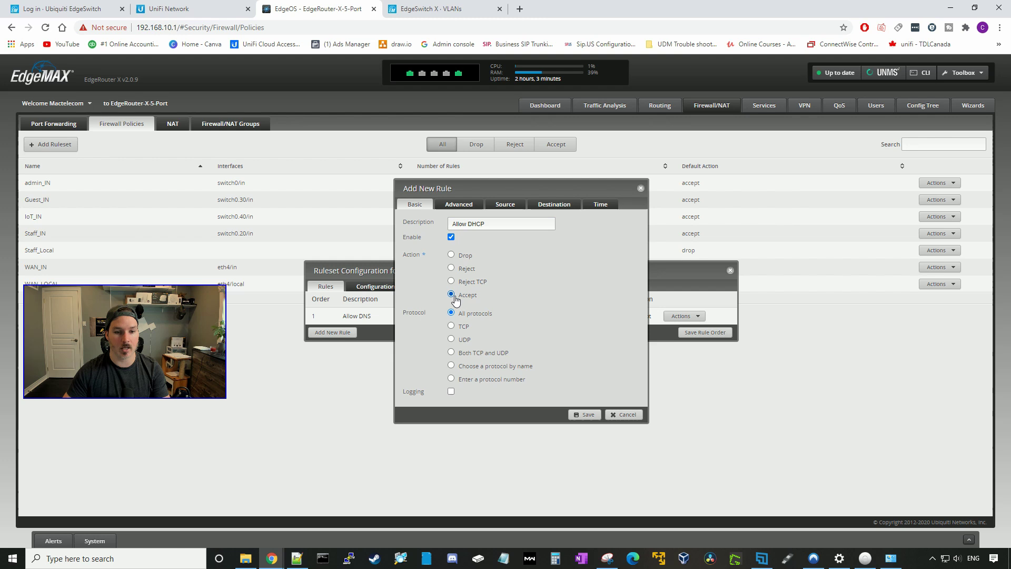
pyautogui.click(451, 338)
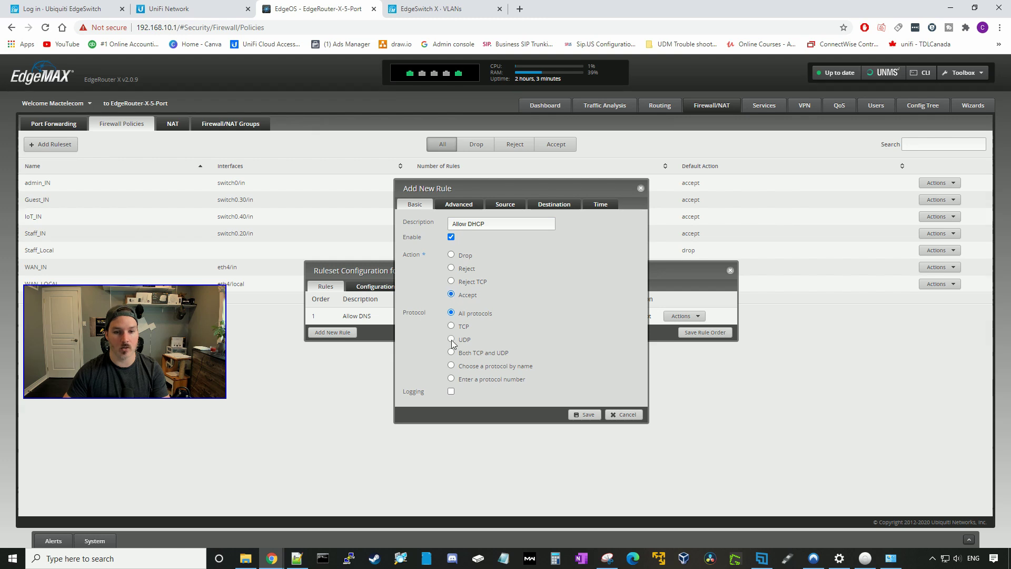
pyautogui.click(555, 205)
pyautogui.click(486, 288)
pyautogui.write('67')
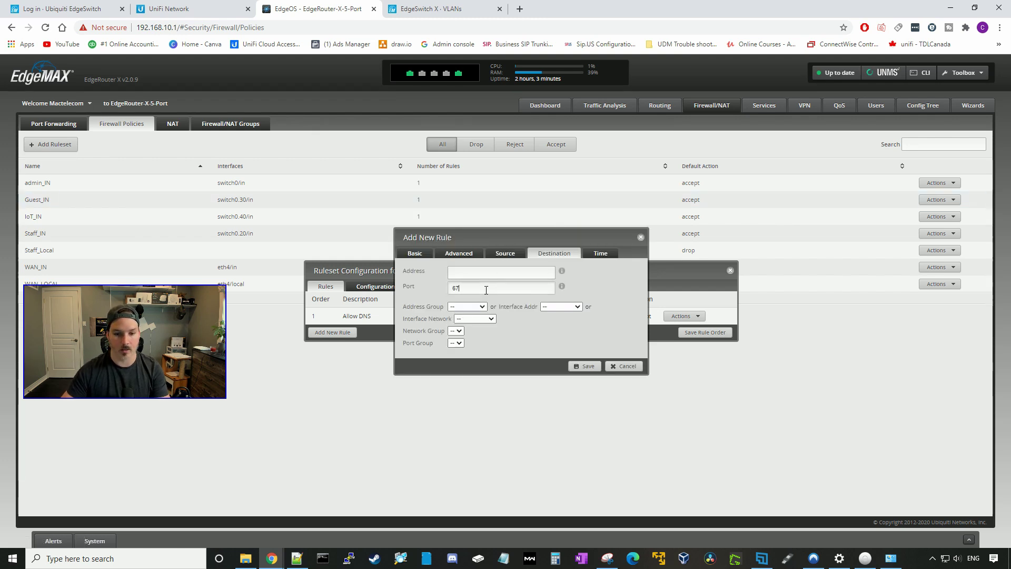
pyautogui.click(583, 366)
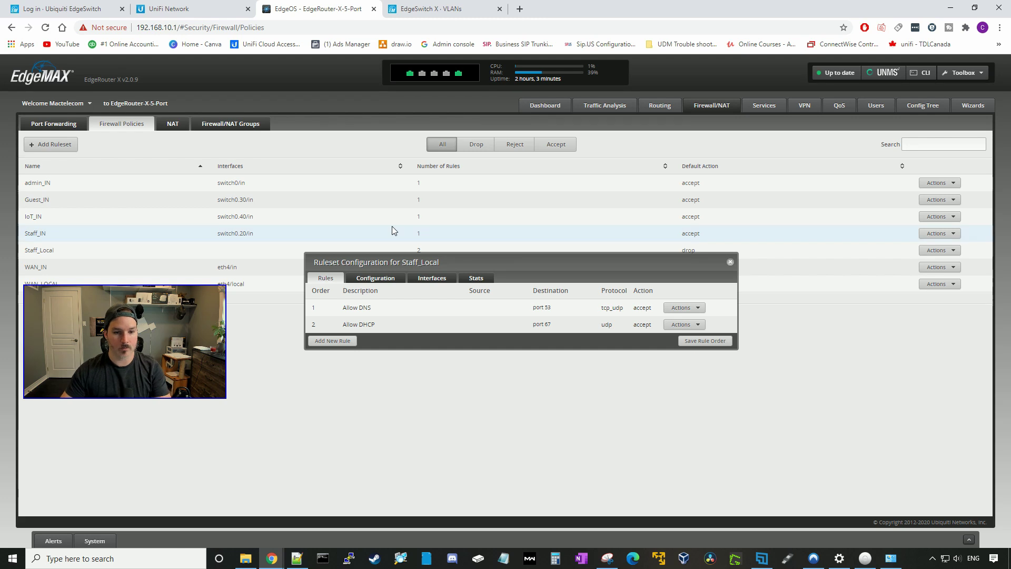
# Apply Staff_Local to interface switch0.20 in the local direction.
pyautogui.click(426, 280)
pyautogui.click(380, 299)
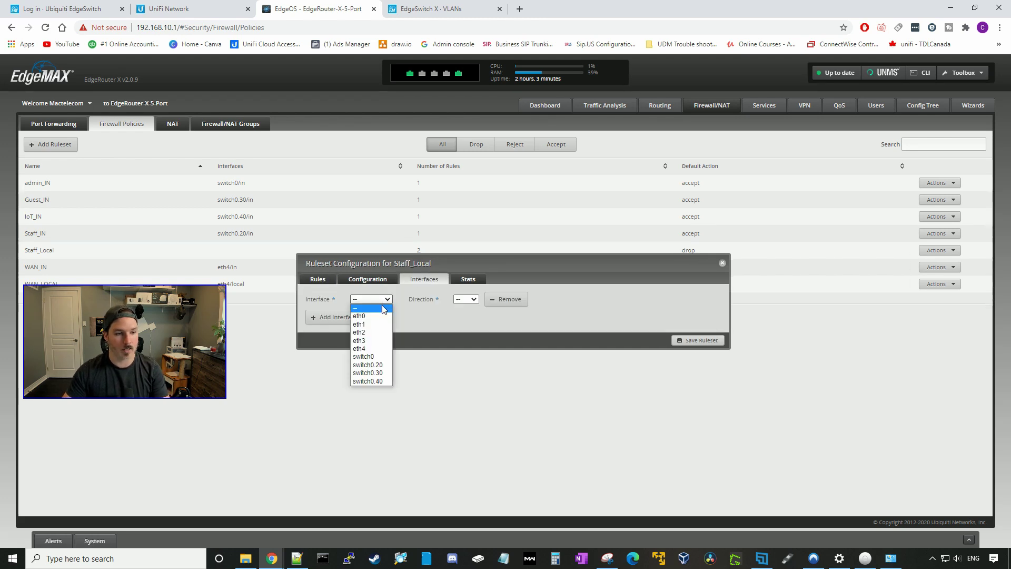
pyautogui.click(379, 366)
pyautogui.click(465, 299)
pyautogui.click(461, 332)
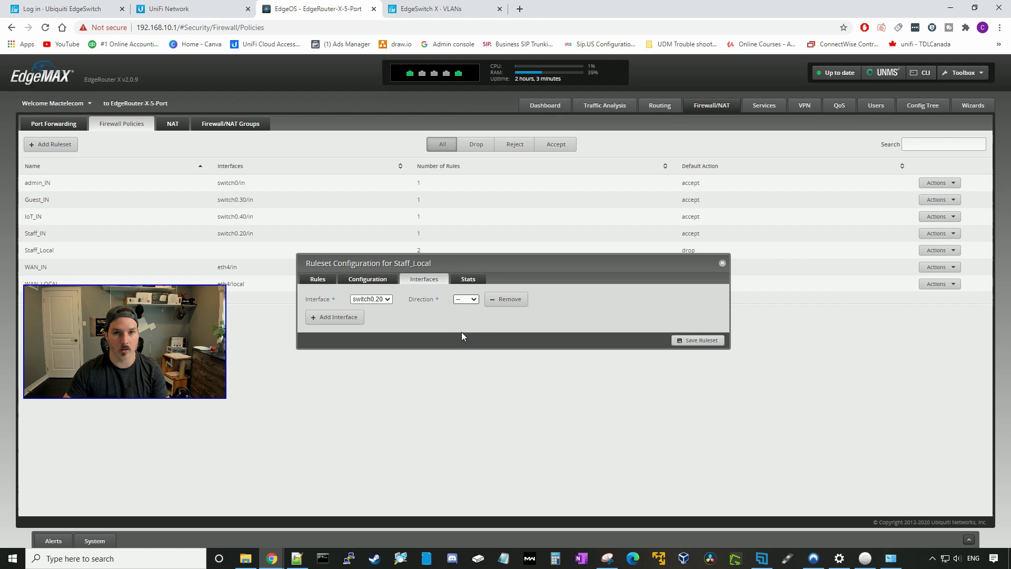
pyautogui.click(696, 340)
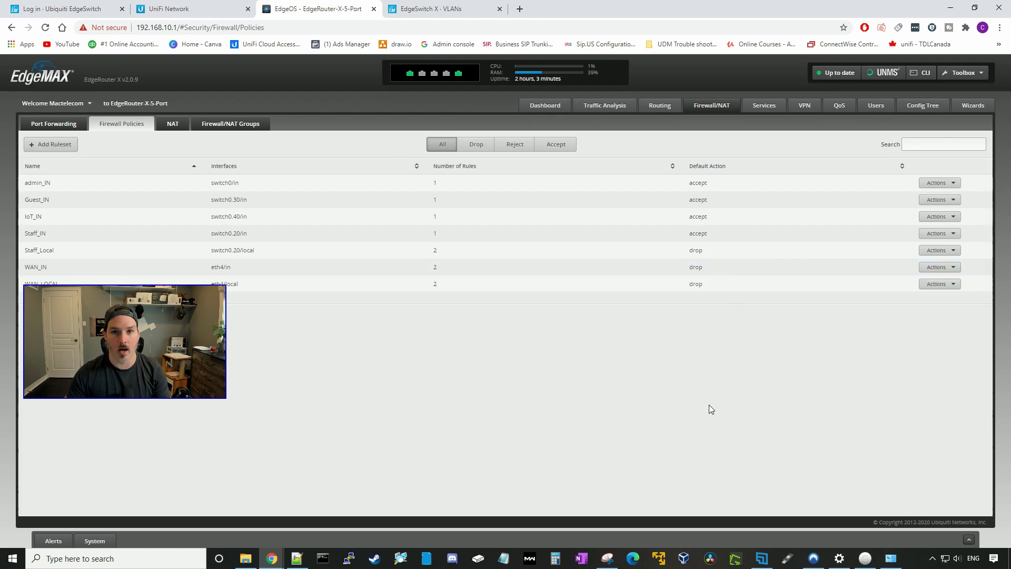
# Create the Guest_Local ruleset and add an Accept rule 'Allow DNS' for destination port 53.
pyautogui.click(67, 145)
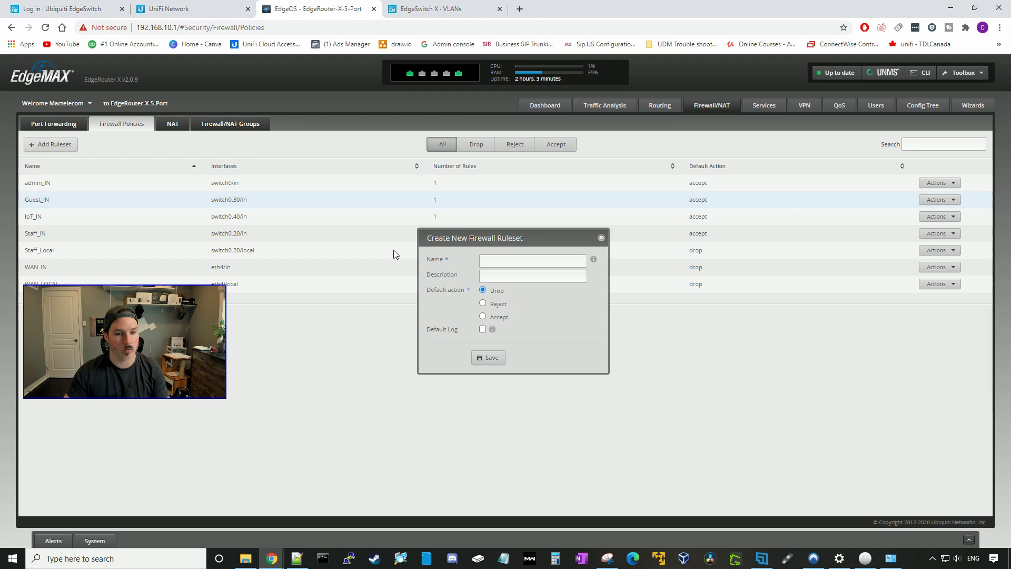
pyautogui.write('Guest')
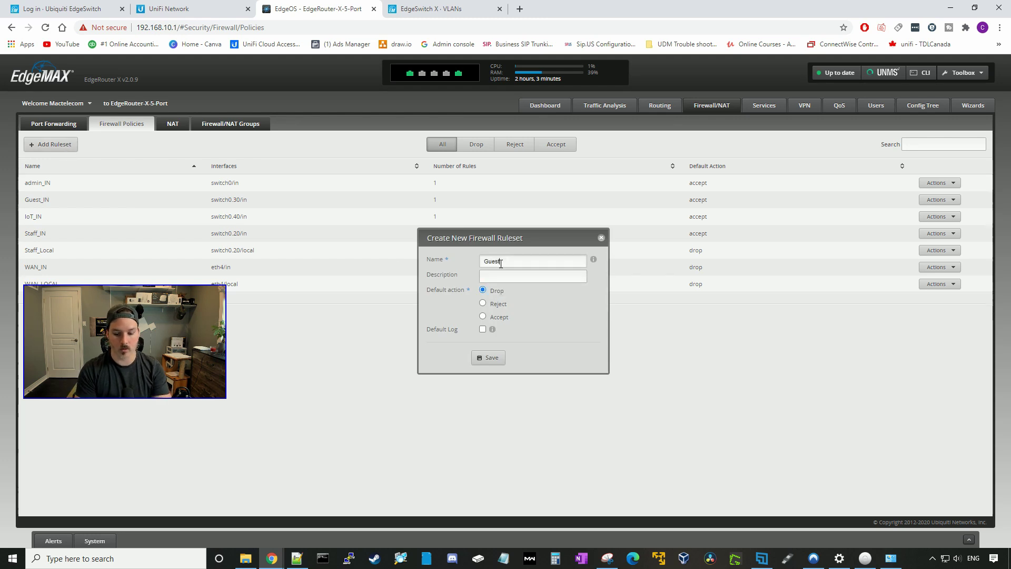
pyautogui.write('_Local')
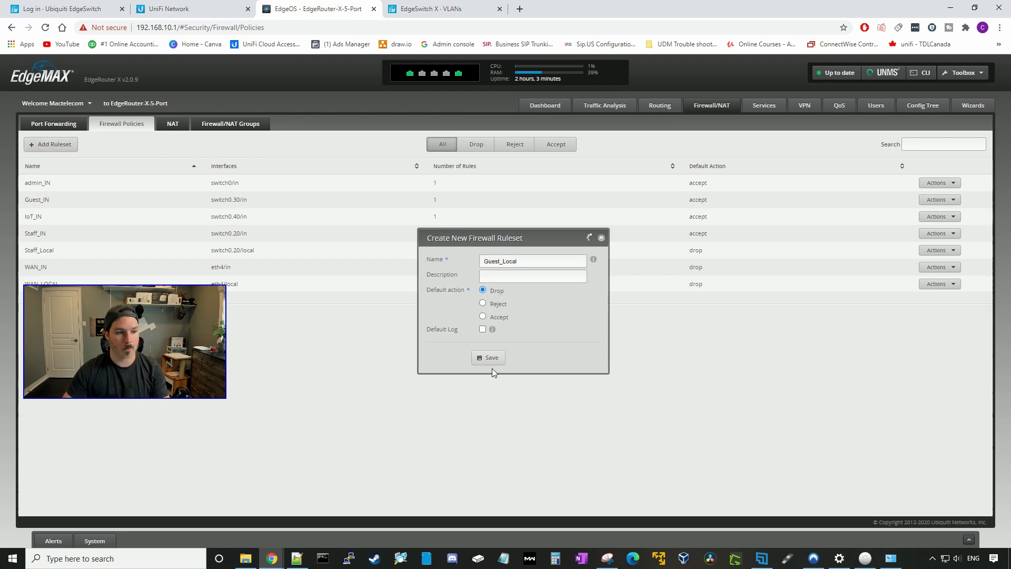
pyautogui.click(490, 360)
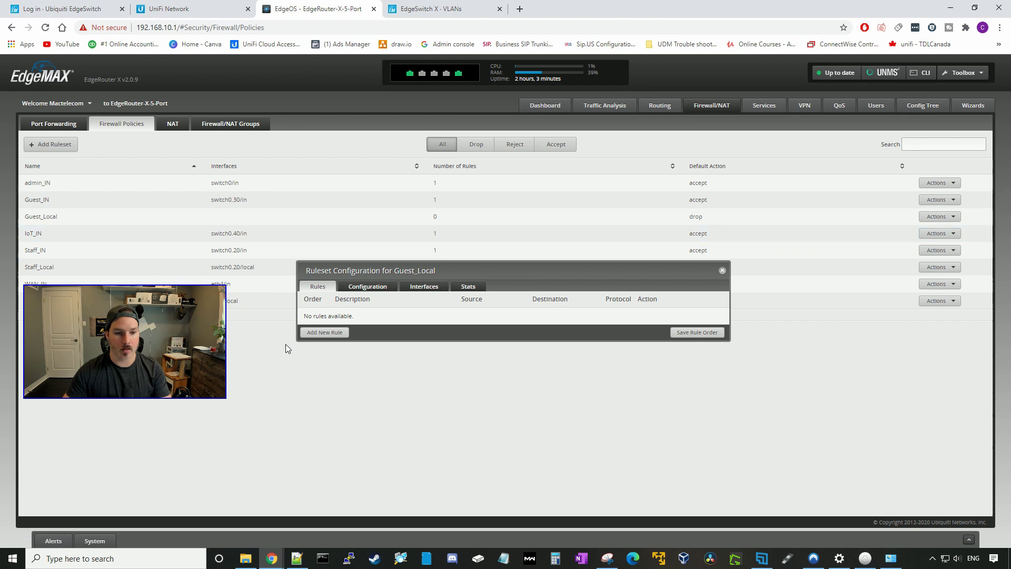
pyautogui.click(325, 332)
pyautogui.click(451, 232)
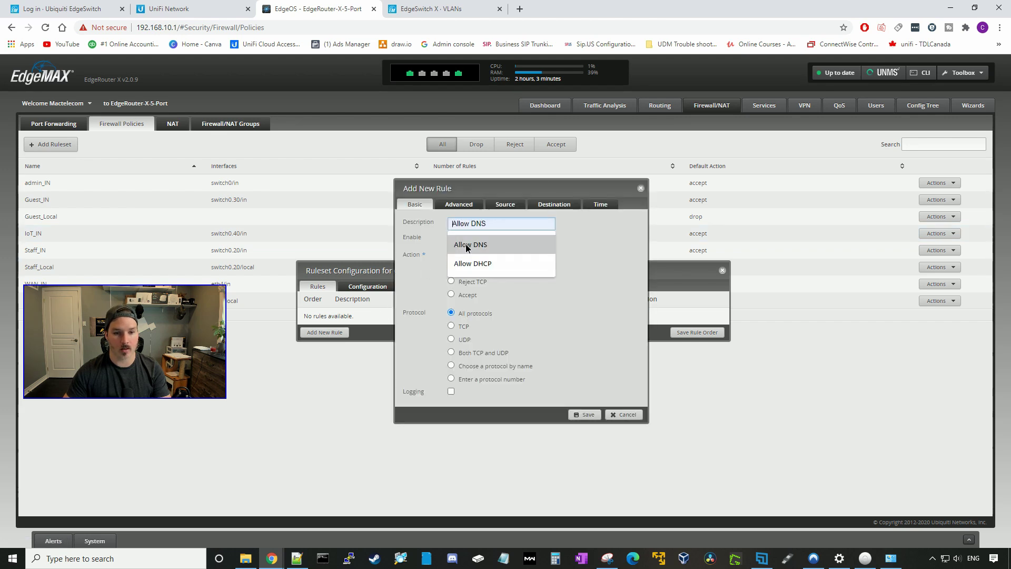
pyautogui.click(468, 245)
pyautogui.click(451, 294)
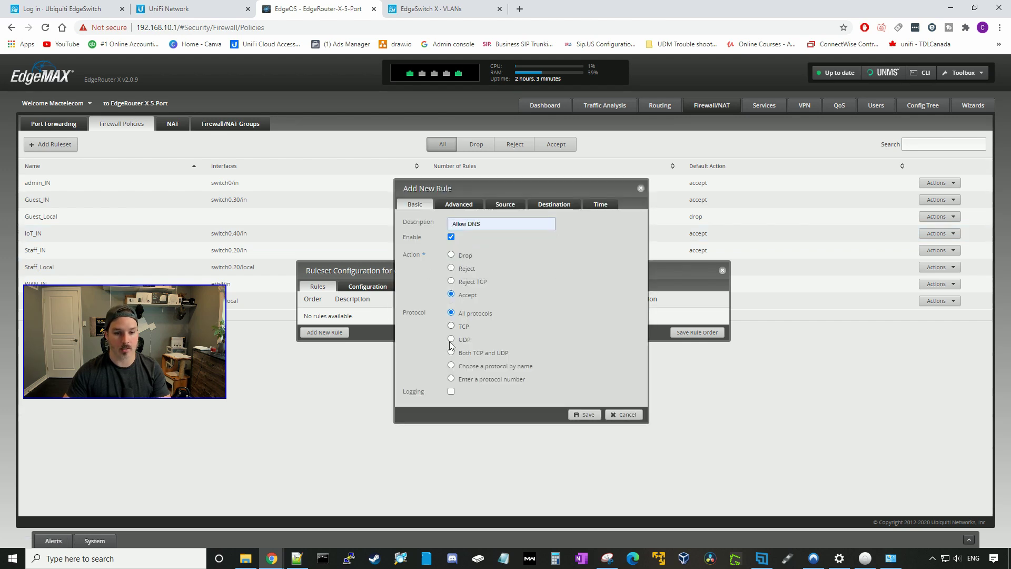
pyautogui.click(554, 205)
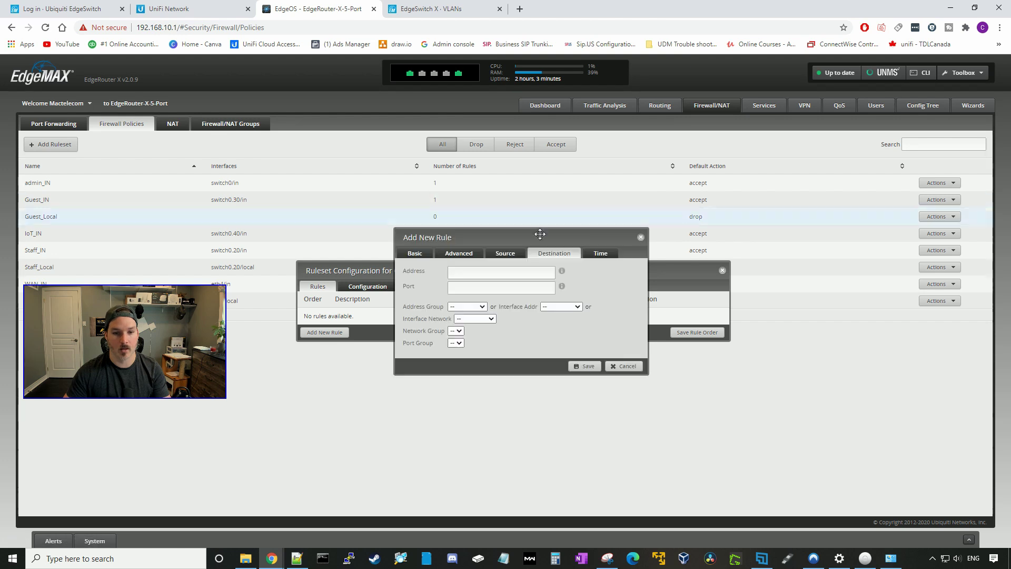
pyautogui.click(517, 288)
pyautogui.click(483, 327)
pyautogui.click(584, 366)
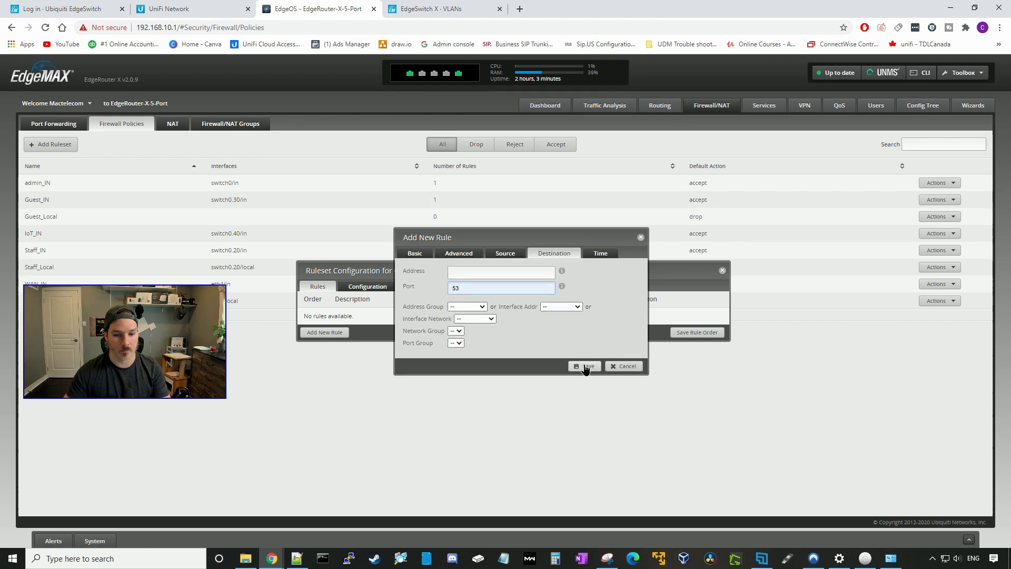
# Add a second Accept rule 'Allow DHCP' limited to UDP destination port 67.
pyautogui.click(335, 333)
pyautogui.click(458, 224)
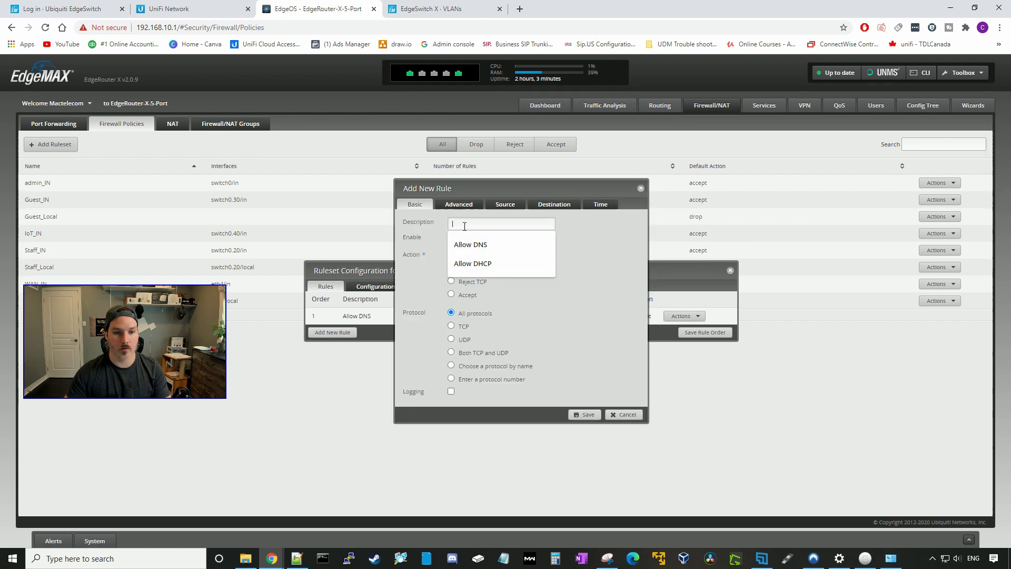
pyautogui.click(470, 260)
pyautogui.click(452, 295)
pyautogui.click(451, 339)
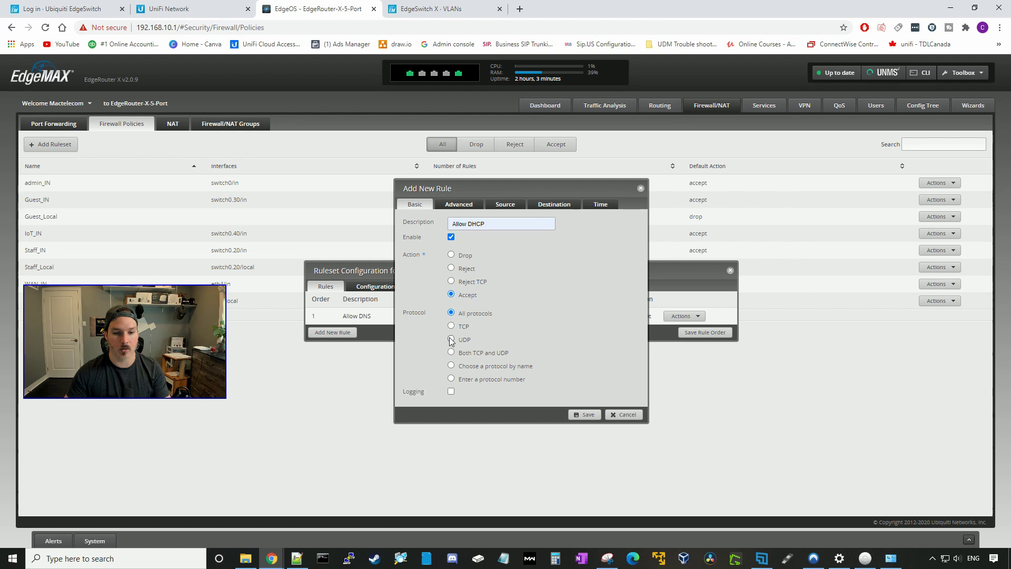
pyautogui.click(550, 206)
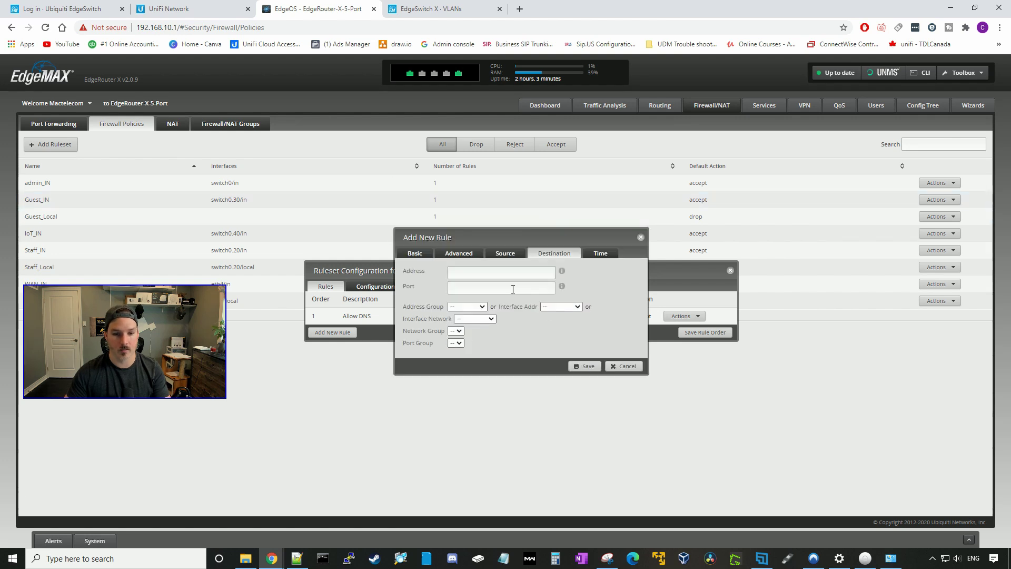
pyautogui.click(513, 288)
pyautogui.click(489, 324)
pyautogui.press('Return')
# Apply Guest_Local to switch0.30 in the local direction and save the ruleset.
pyautogui.click(424, 279)
pyautogui.click(372, 299)
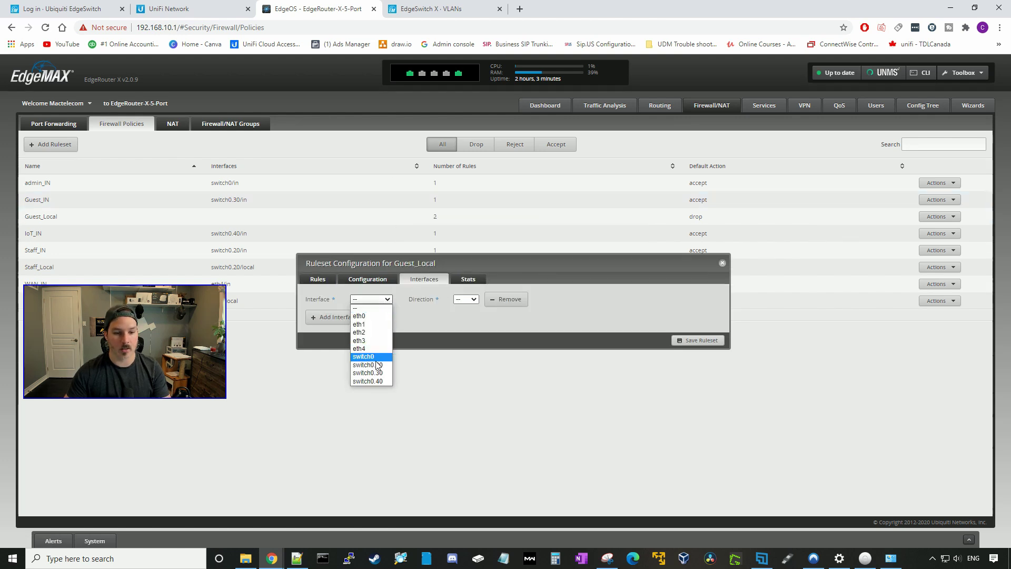
pyautogui.click(367, 372)
pyautogui.click(466, 299)
pyautogui.click(471, 336)
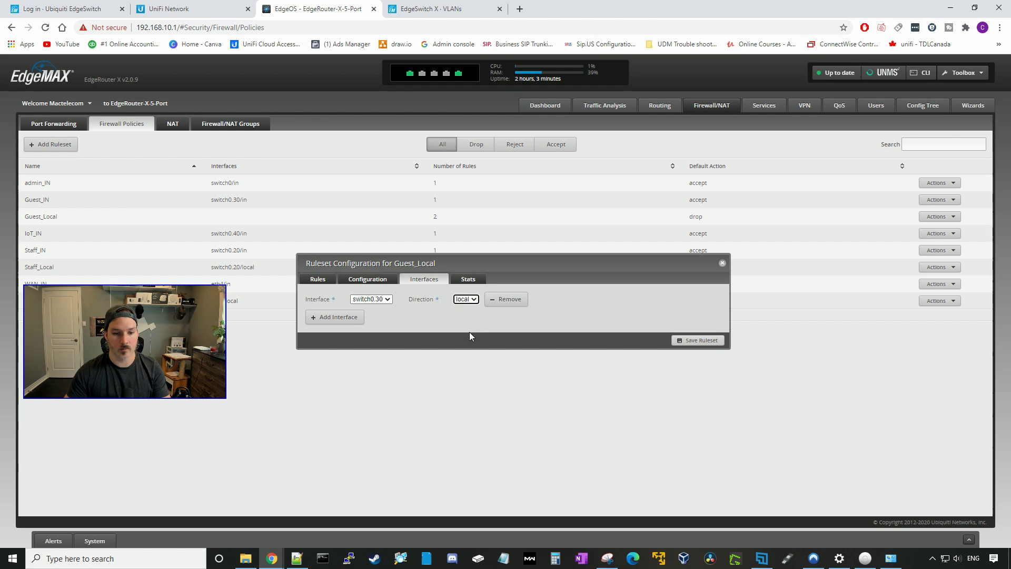
pyautogui.click(694, 340)
pyautogui.click(722, 264)
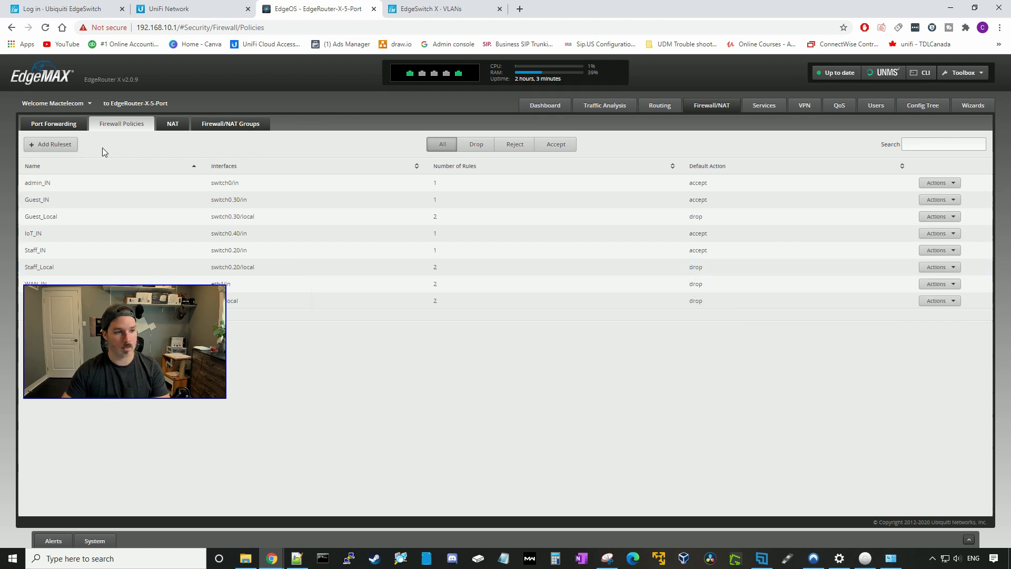
pyautogui.click(65, 147)
# Create the IoT_Local ruleset with an Accept 'Allow DNS' rule for TCP/UDP port 53.
pyautogui.click(520, 260)
pyautogui.write('I')
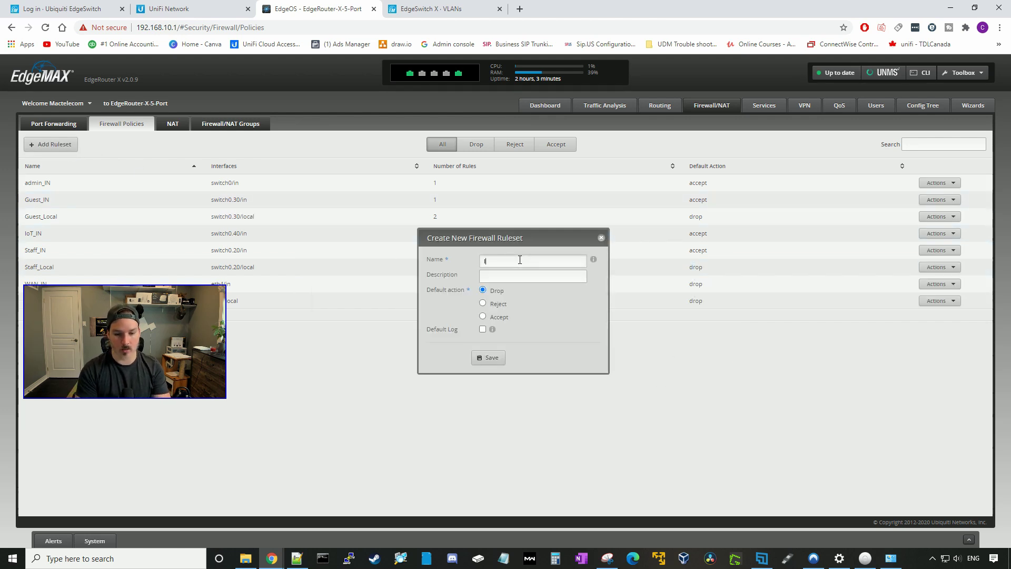
pyautogui.write('oT_Local')
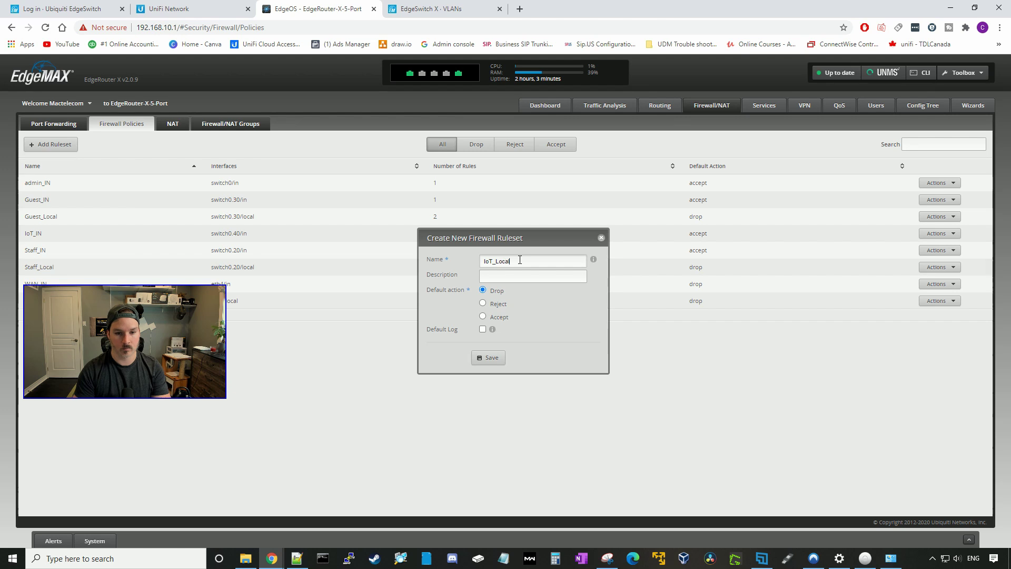
pyautogui.press('Return')
pyautogui.click(339, 337)
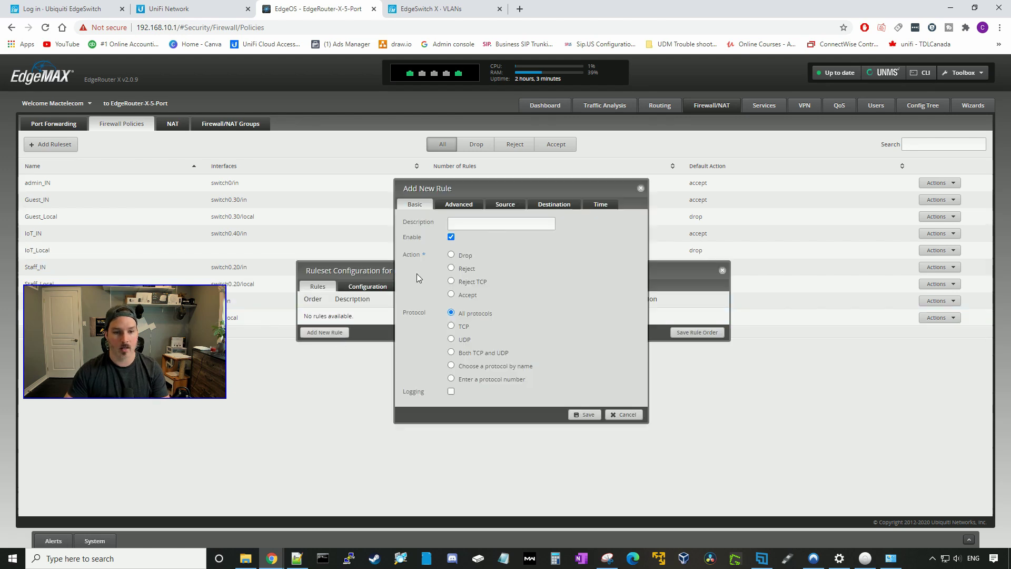
pyautogui.write('Allow DNS')
pyautogui.click(469, 241)
pyautogui.click(451, 294)
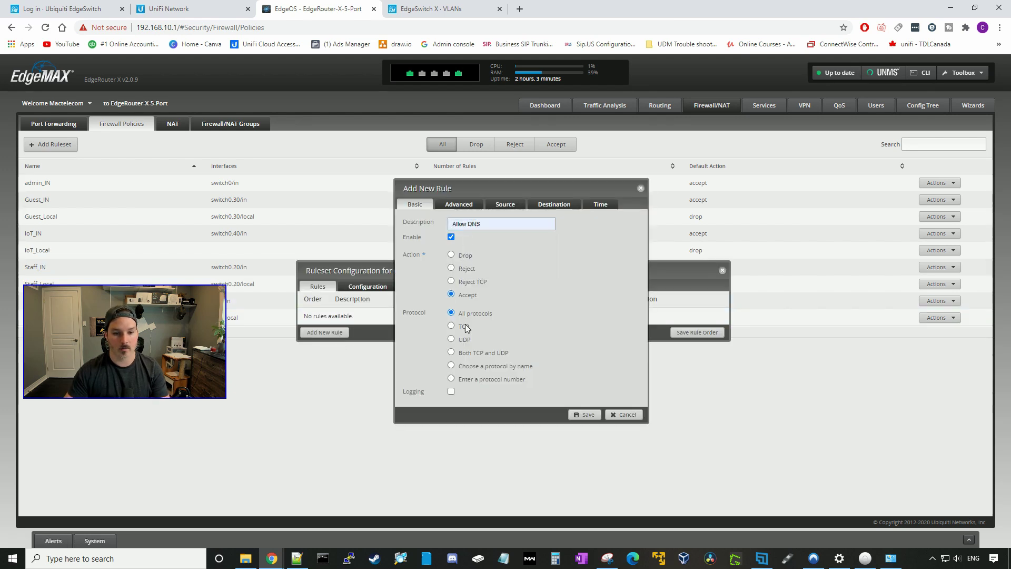
pyautogui.click(451, 352)
pyautogui.click(542, 205)
pyautogui.click(503, 287)
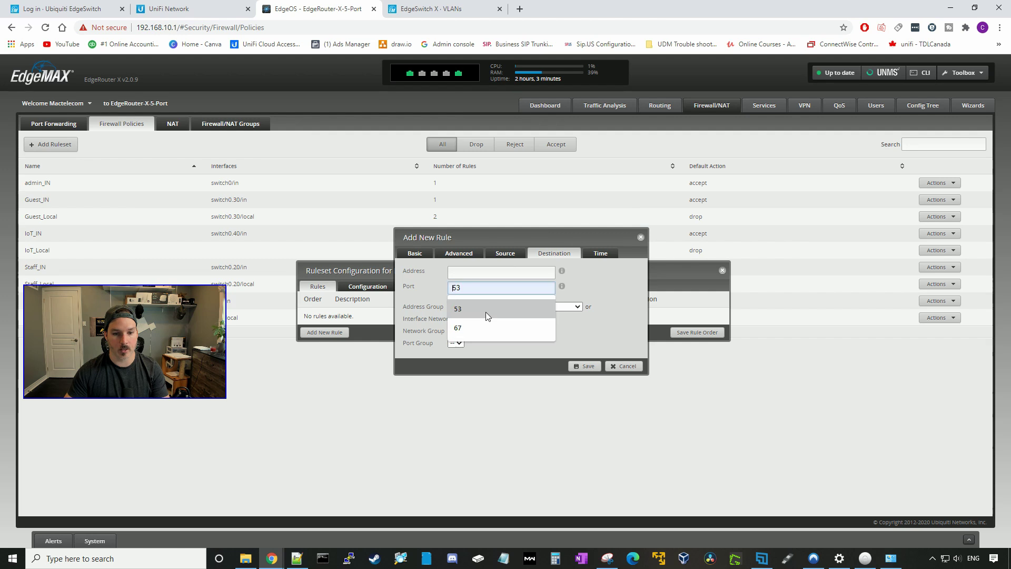
pyautogui.click(484, 311)
pyautogui.click(585, 366)
# Add an Accept 'Allow DHCP' rule limited to UDP destination port 67.
pyautogui.click(332, 332)
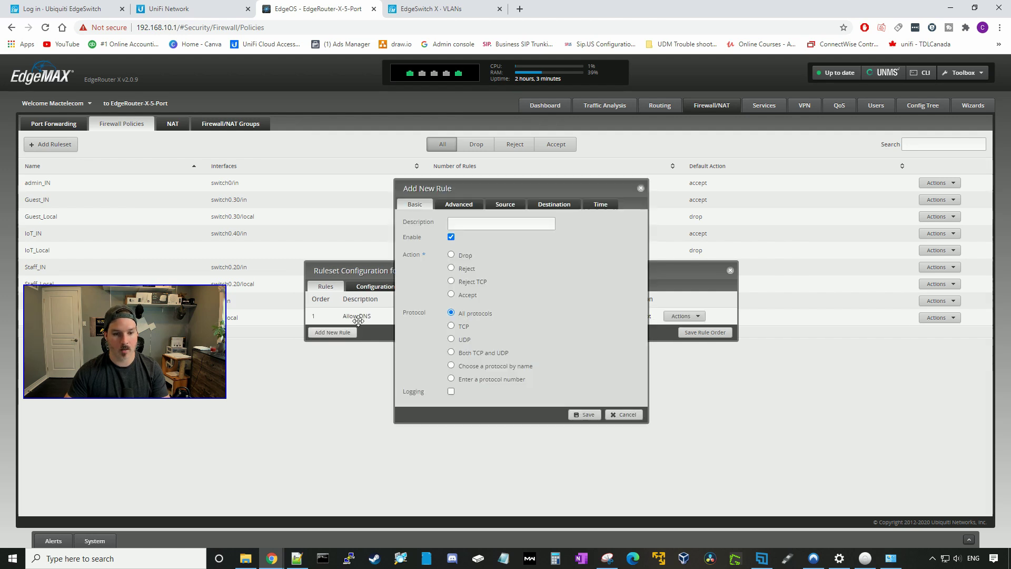
pyautogui.write('Allow DHCP')
pyautogui.click(463, 264)
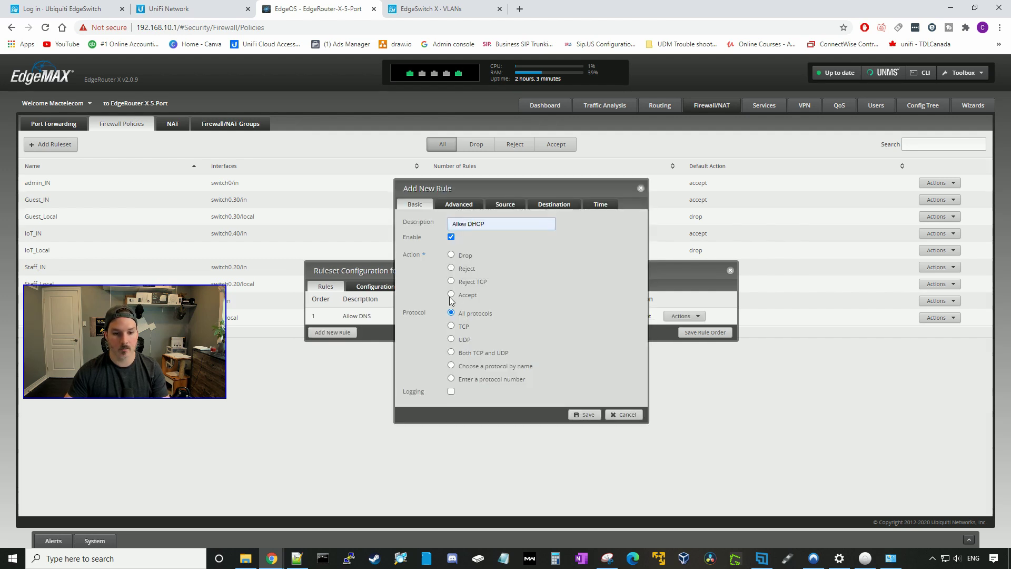
pyautogui.click(451, 294)
pyautogui.click(451, 339)
pyautogui.click(552, 205)
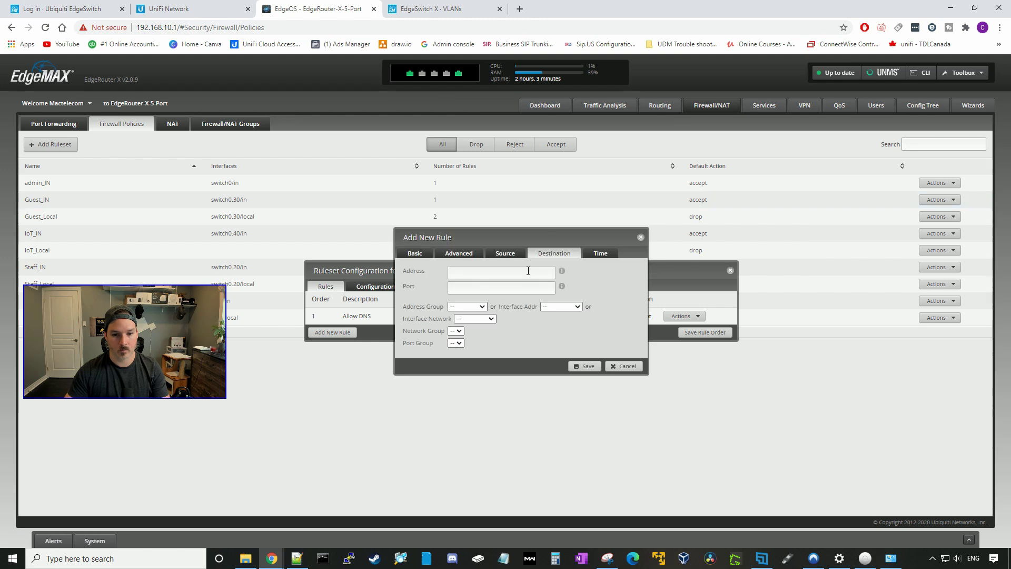
pyautogui.click(503, 288)
pyautogui.write('67')
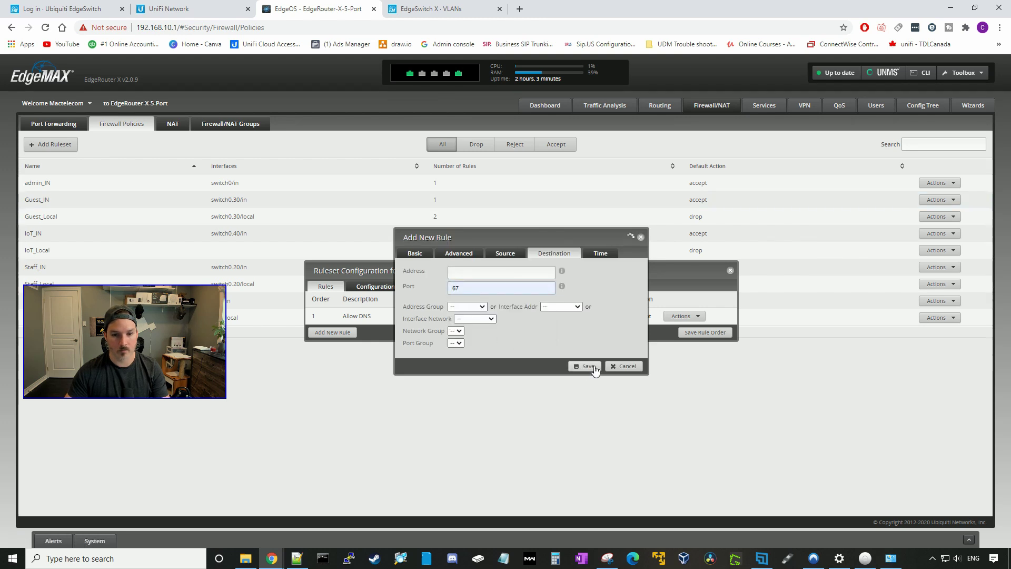
pyautogui.click(588, 366)
# Apply IoT_Local to switch0.40 in the local direction and save the ruleset.
pyautogui.click(431, 280)
pyautogui.click(380, 299)
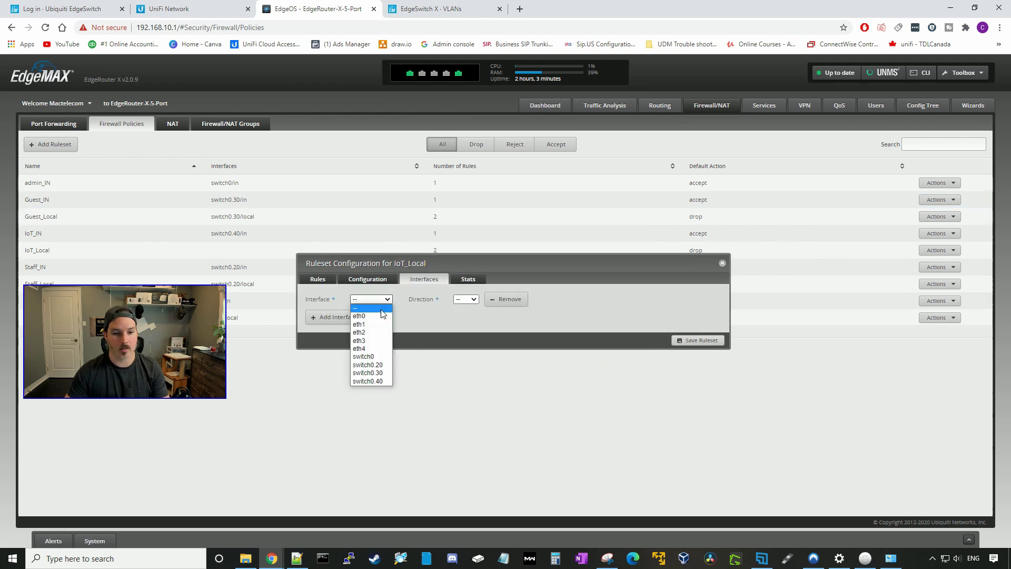
pyautogui.click(369, 381)
pyautogui.click(466, 299)
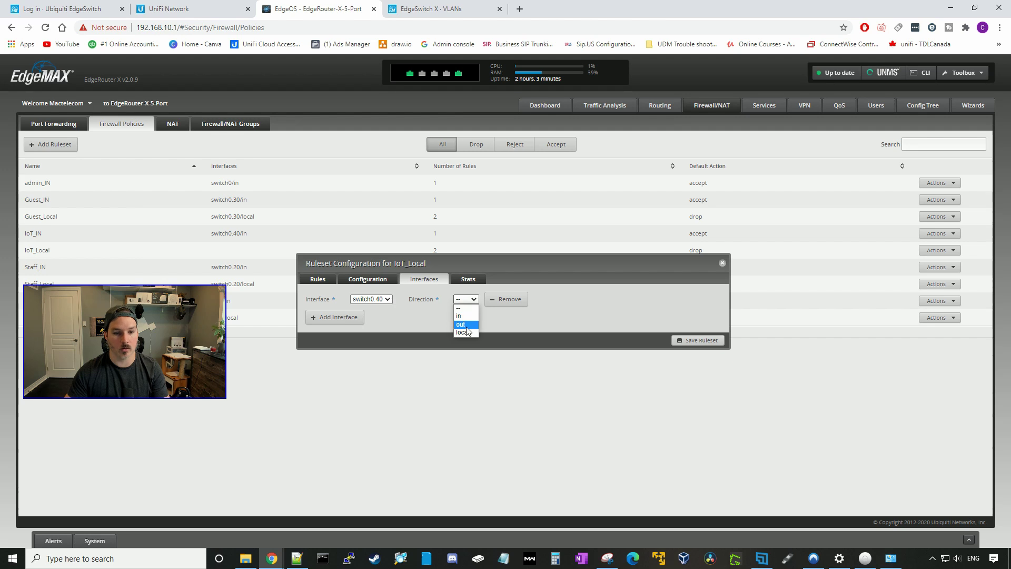
pyautogui.click(465, 332)
pyautogui.click(680, 341)
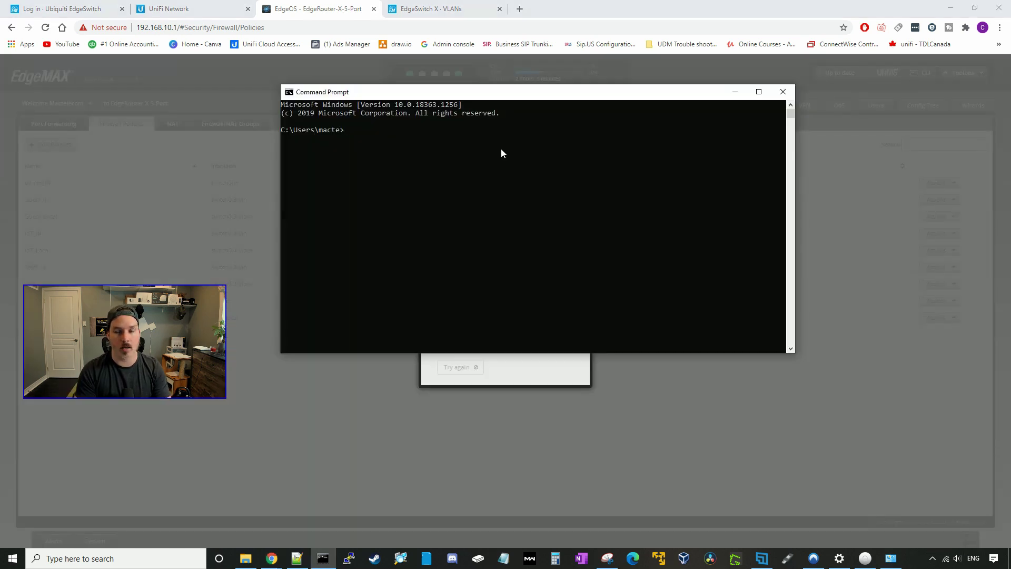
# Run ipconfig and select the Wi-Fi adapter's default gateway address.
pyautogui.write('ipconfig')
pyautogui.press('Return')
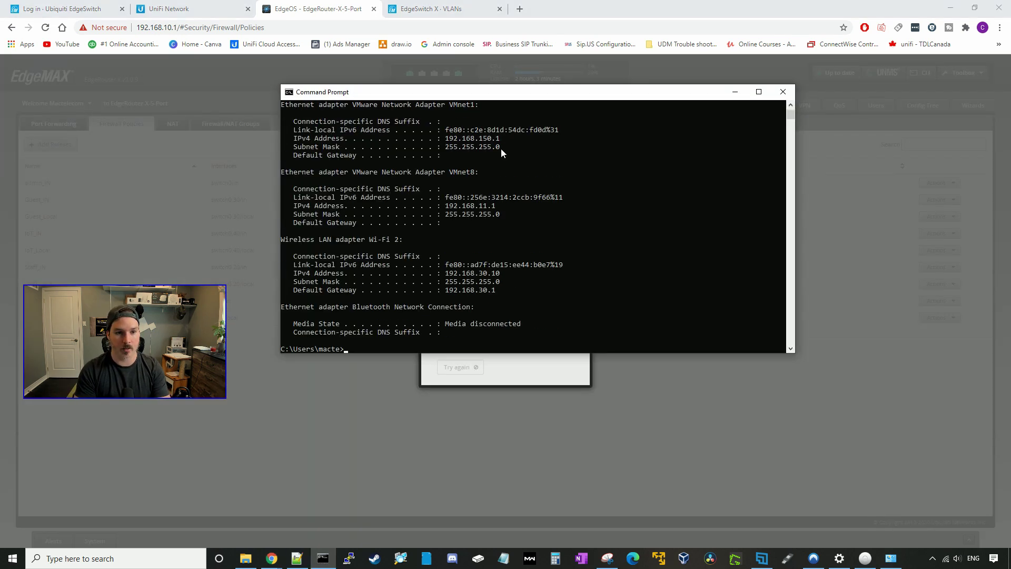
pyautogui.moveTo(445, 274); pyautogui.dragTo(495, 274)
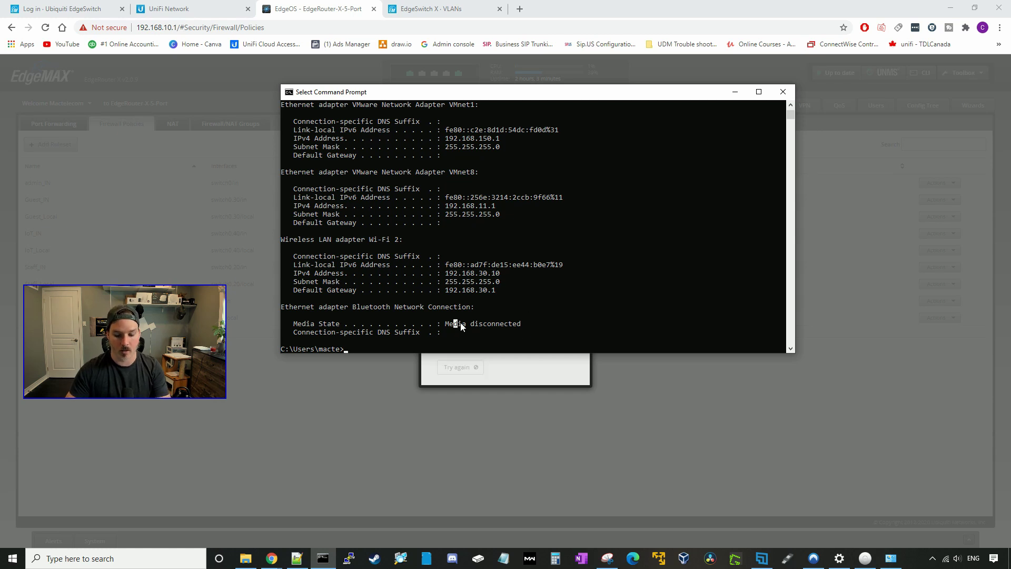
# Ping 192.168.10.39 and 192.168.10.1, confirming neither replies.
pyautogui.write('ping ')
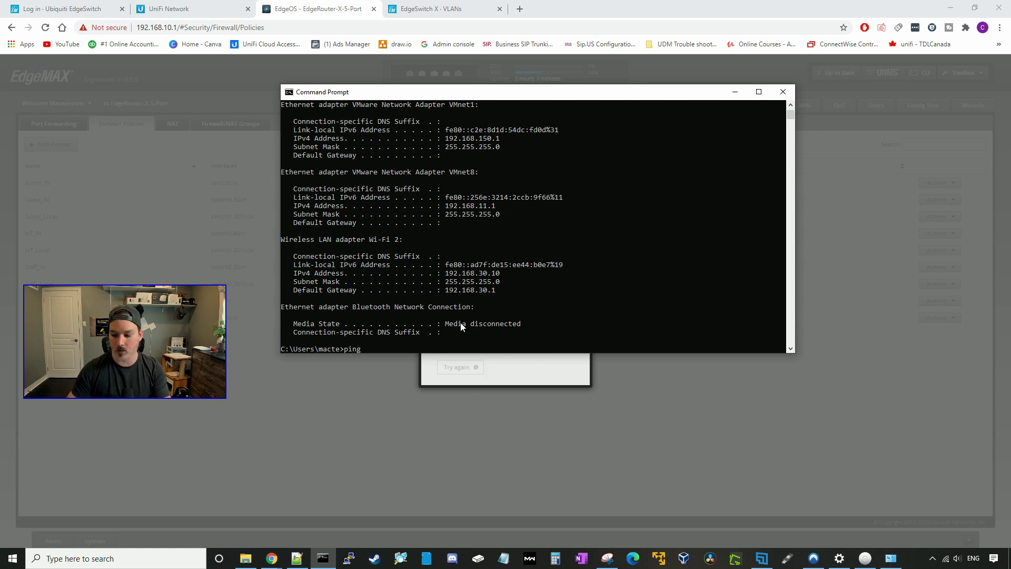
pyautogui.write('192.168')
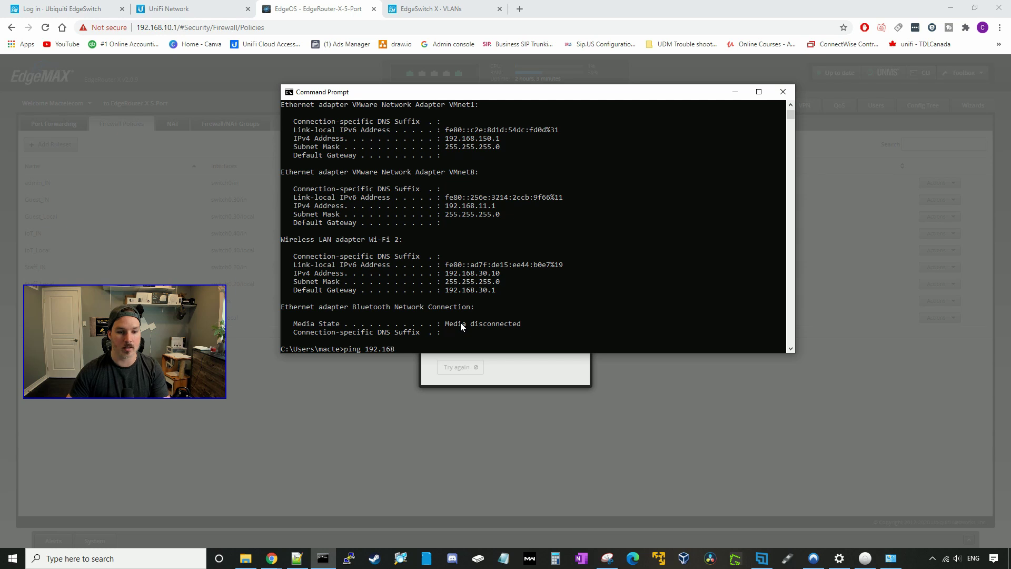
pyautogui.write('.10.39')
pyautogui.press('Return')
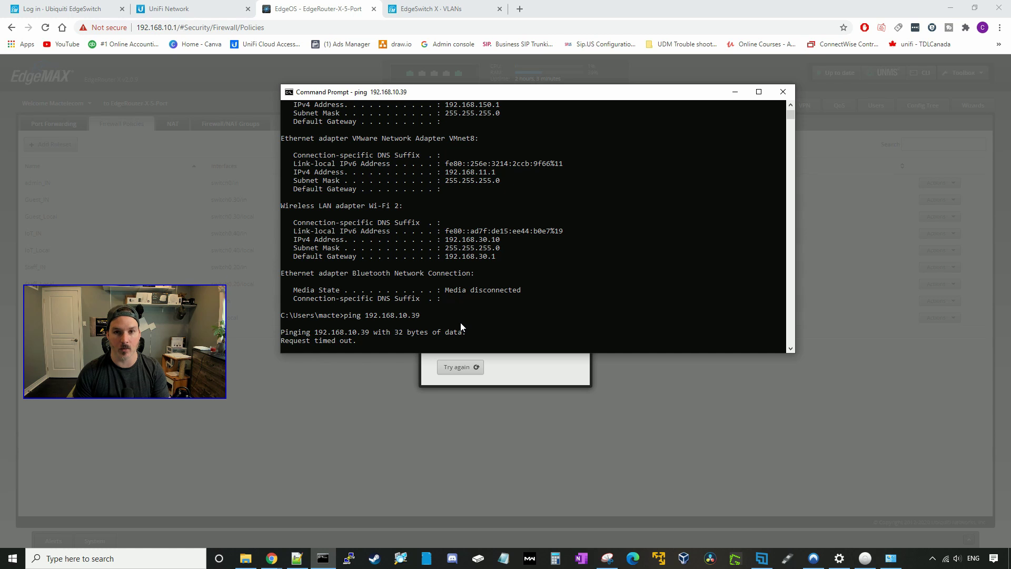
pyautogui.hotkey('ctrl', 'c')
pyautogui.press('Up')
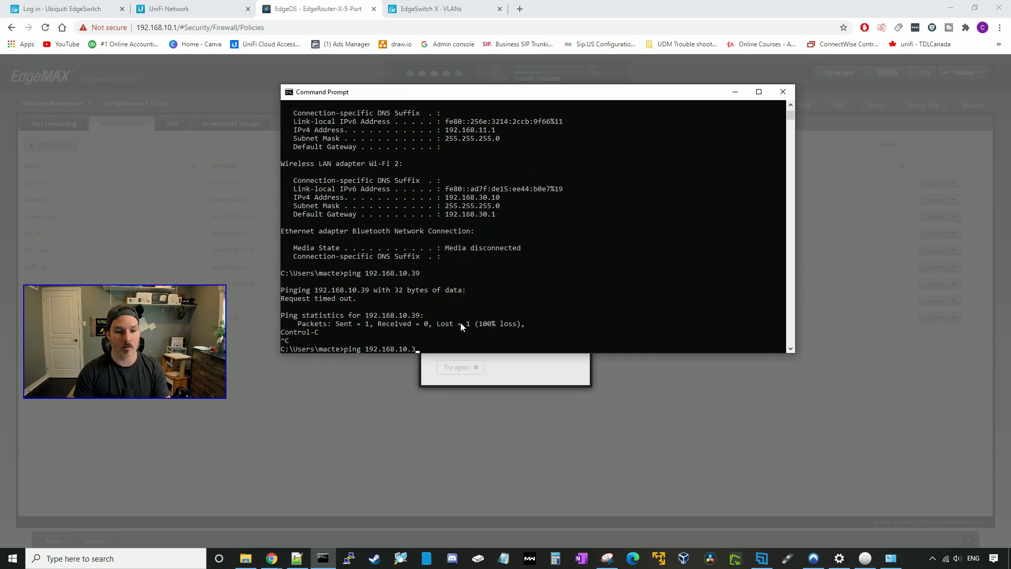
pyautogui.press('BackSpace')
pyautogui.press('BackSpace')
pyautogui.write('1')
pyautogui.press('Return')
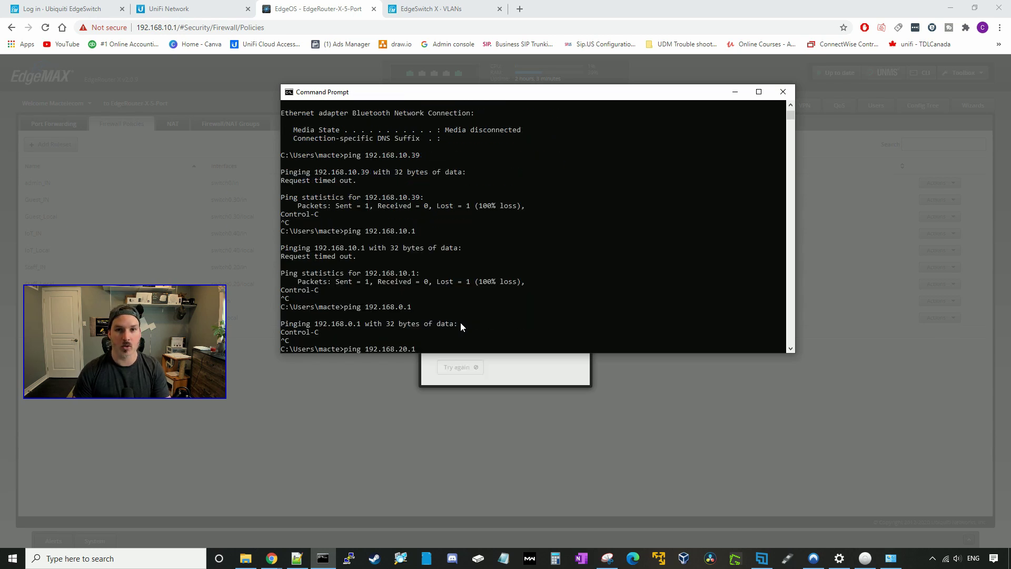
pyautogui.press('Return')
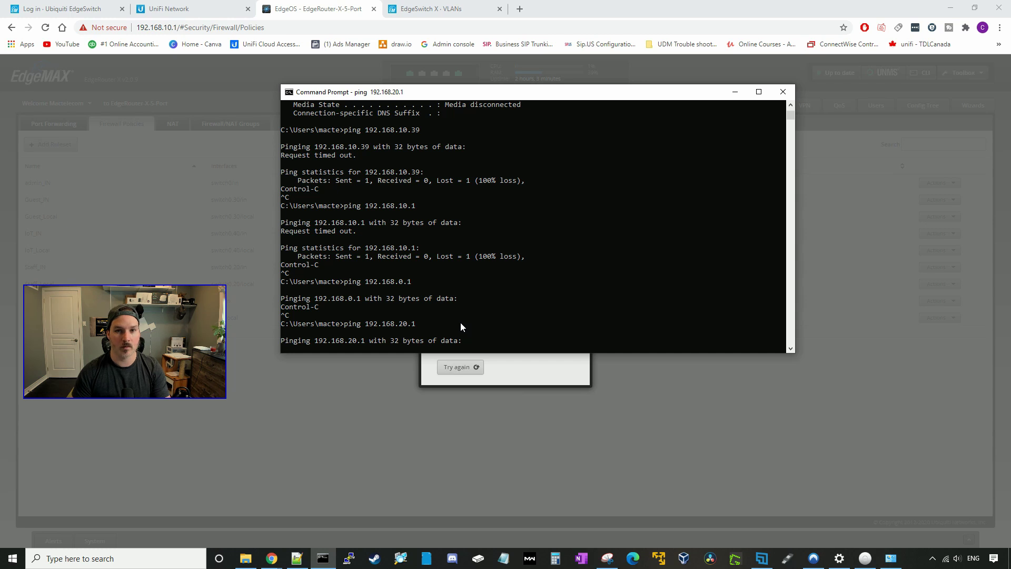
# Ping 192.168.40.1 and confirm it gets no reply.
pyautogui.hotkey('ctrl', 'c')
pyautogui.press('Up')
pyautogui.press('BackSpace')
pyautogui.press('BackSpace')
pyautogui.press('BackSpace')
pyautogui.press('BackSpace')
pyautogui.write('40.1')
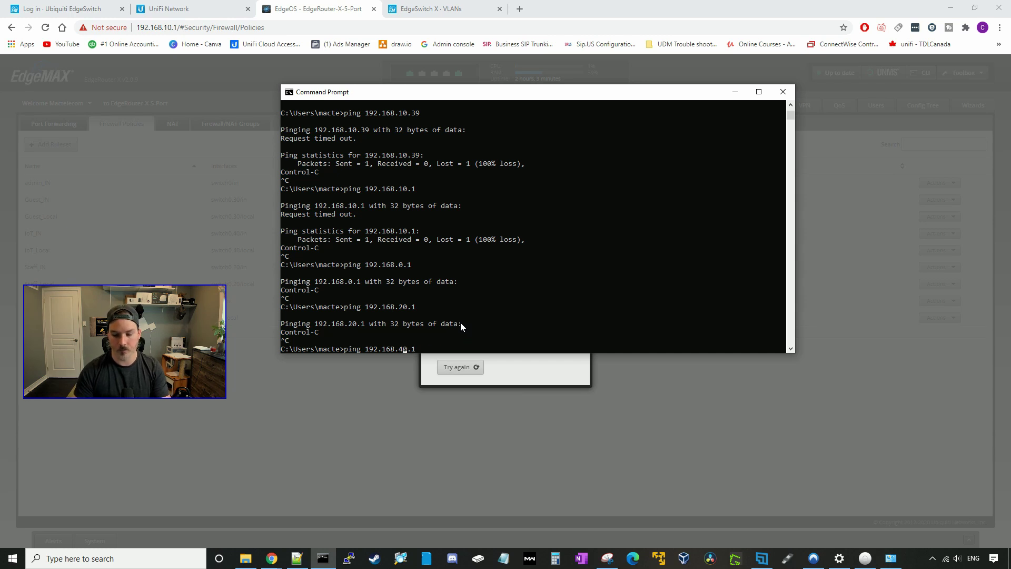
pyautogui.press('Return')
pyautogui.hotkey('ctrl', 'c')
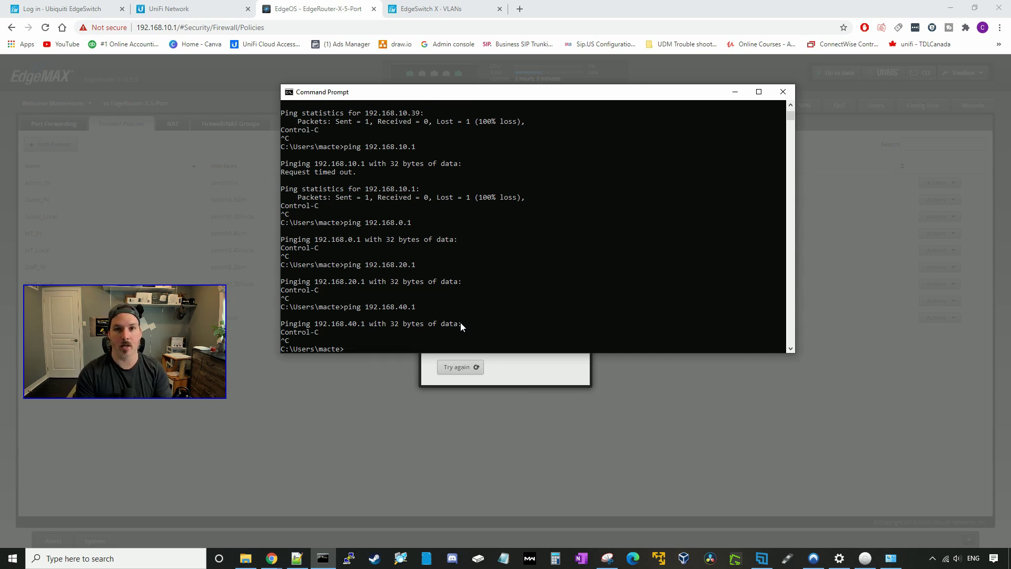